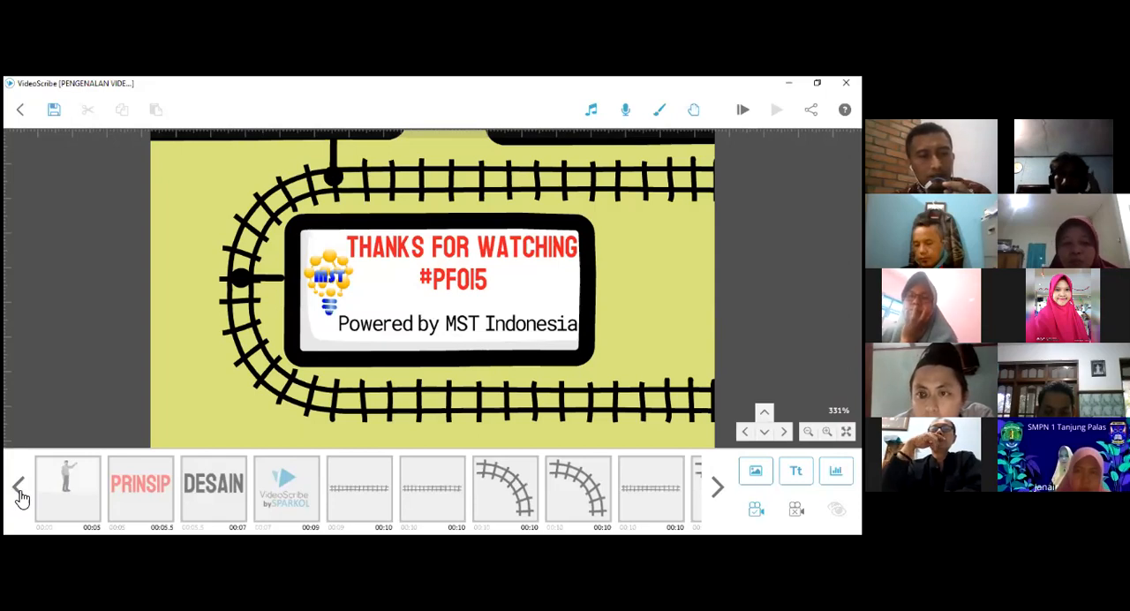
- Inspect the presenter figure, PRINSIP and DESAIN elements on the timeline one after another
left_click(130, 496)
left_click(81, 496)
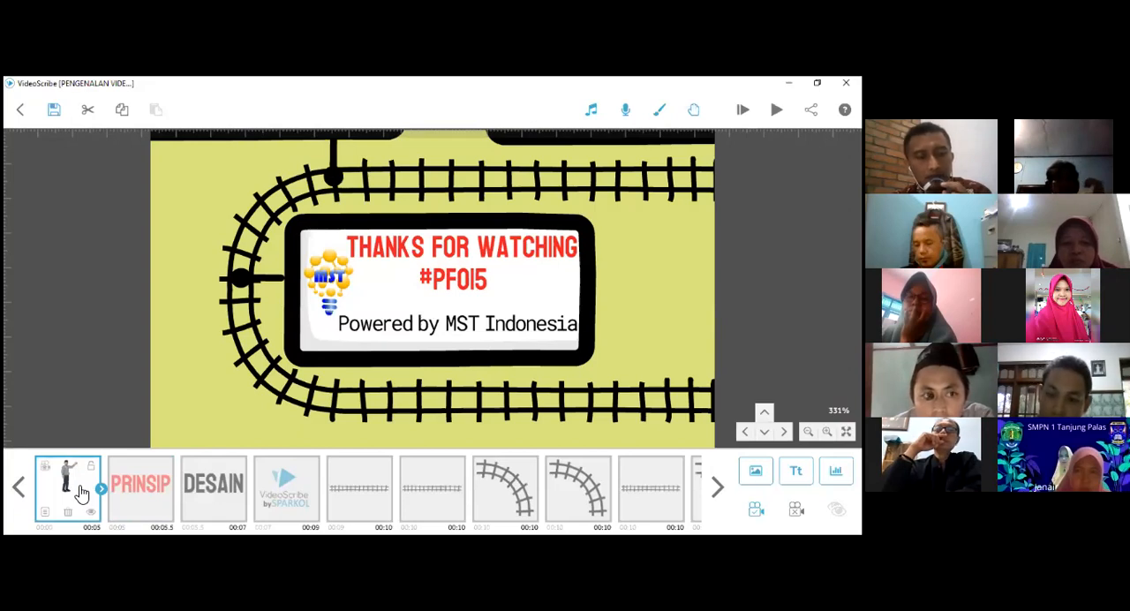
left_click(139, 496)
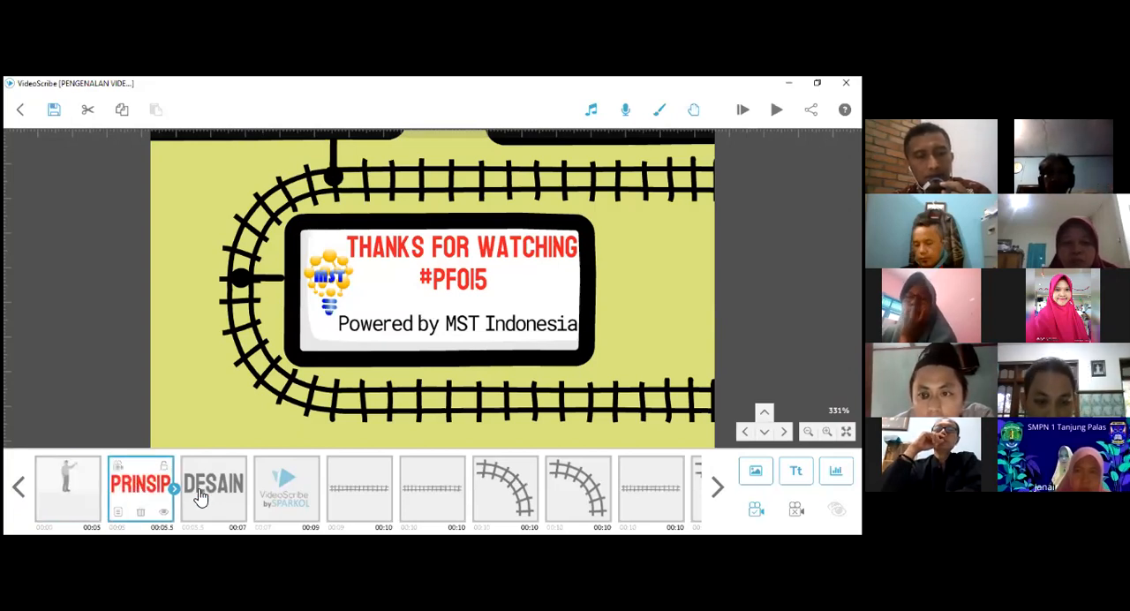
left_click(201, 496)
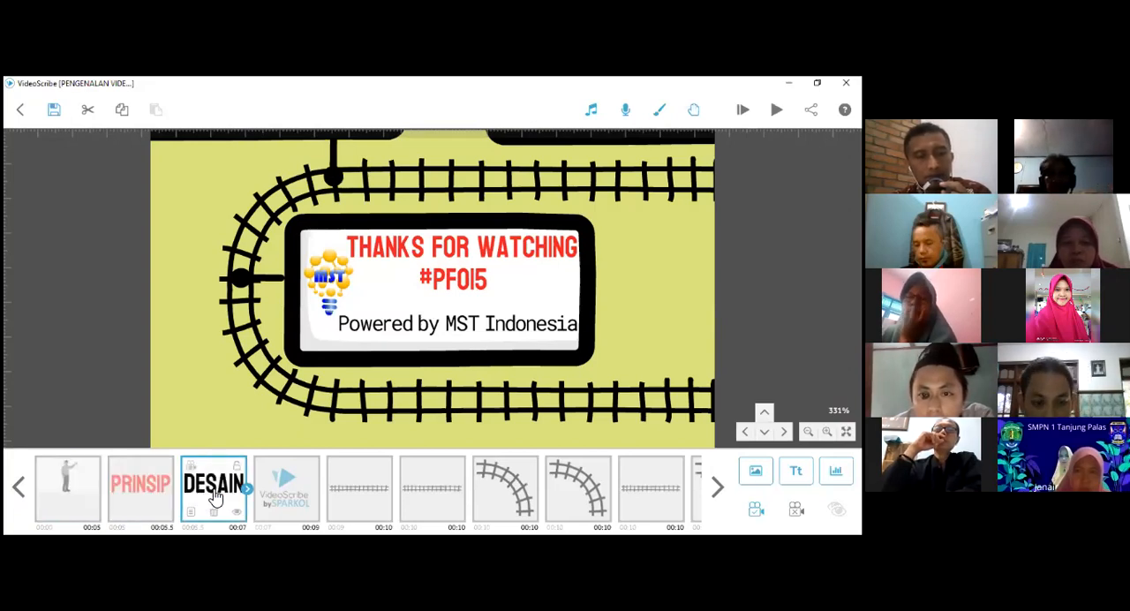
left_click(72, 500)
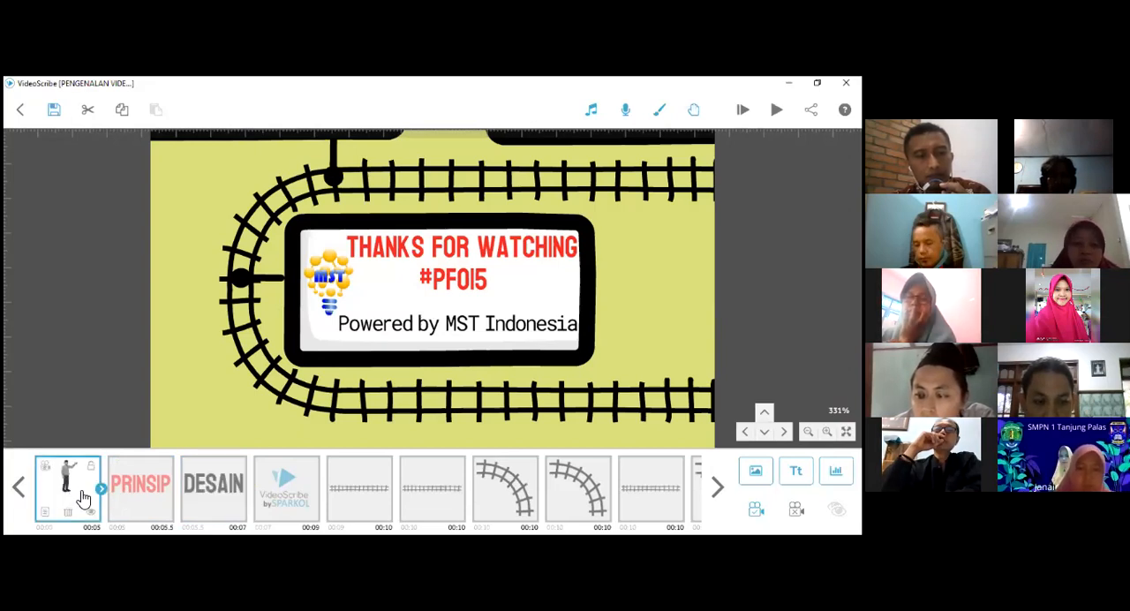
left_click(173, 494)
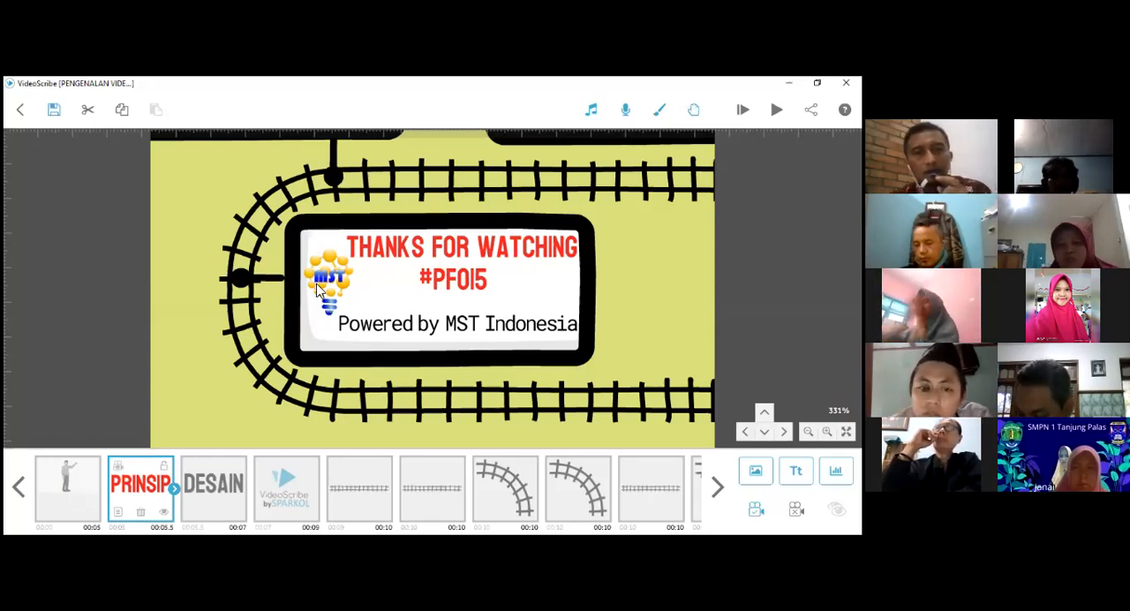
- Close the PENGENALAN VIDEOSCRIBE scribe without saving and view the recent and local scribe lists
left_click(25, 117)
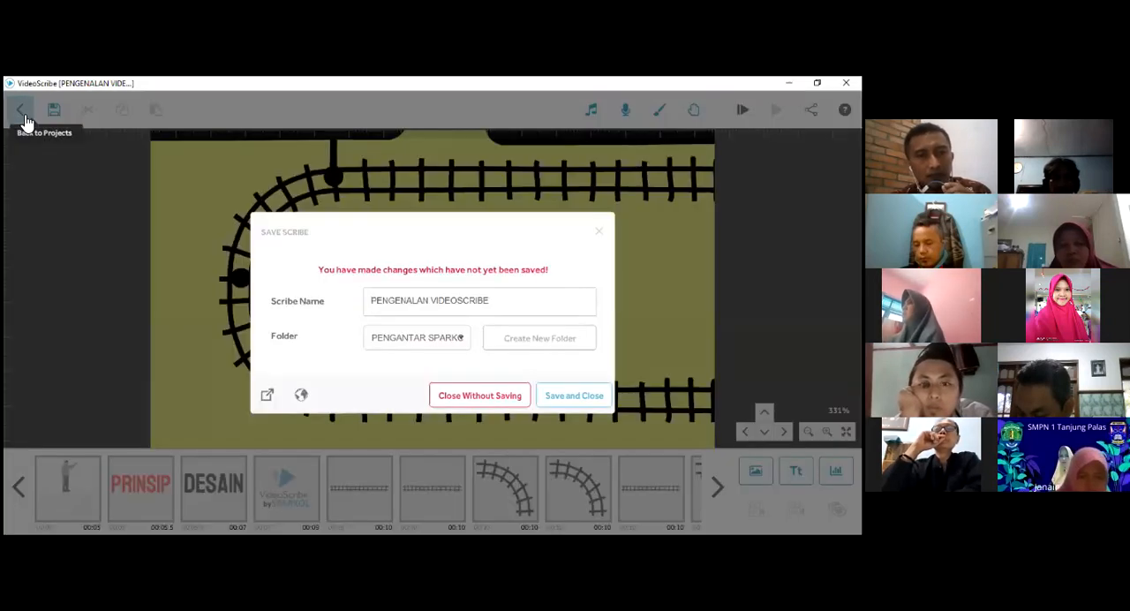
left_click(437, 397)
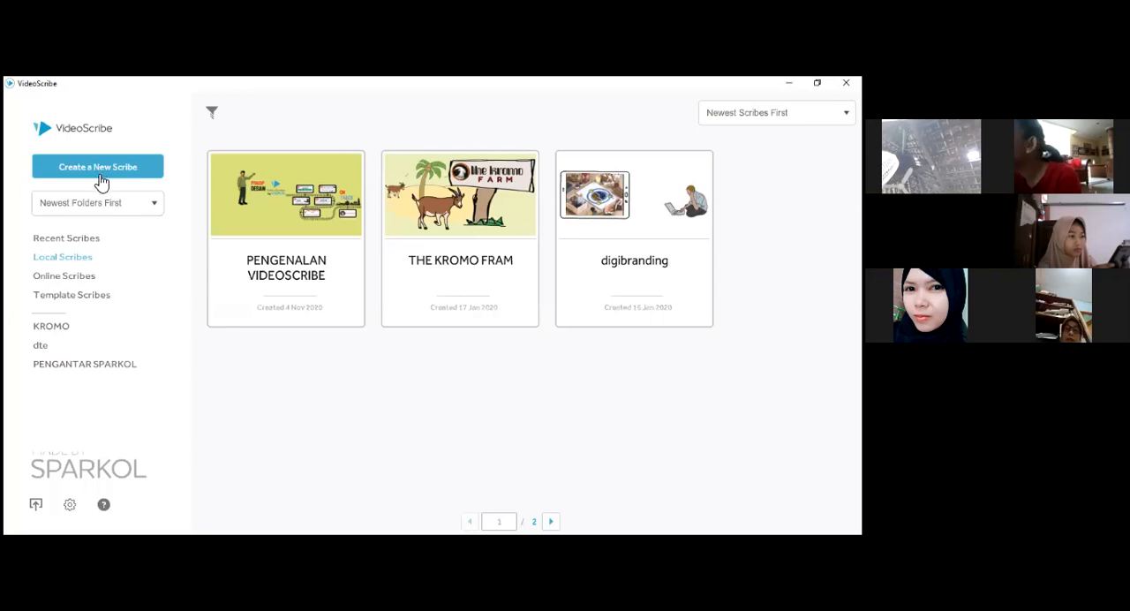
left_click(89, 243)
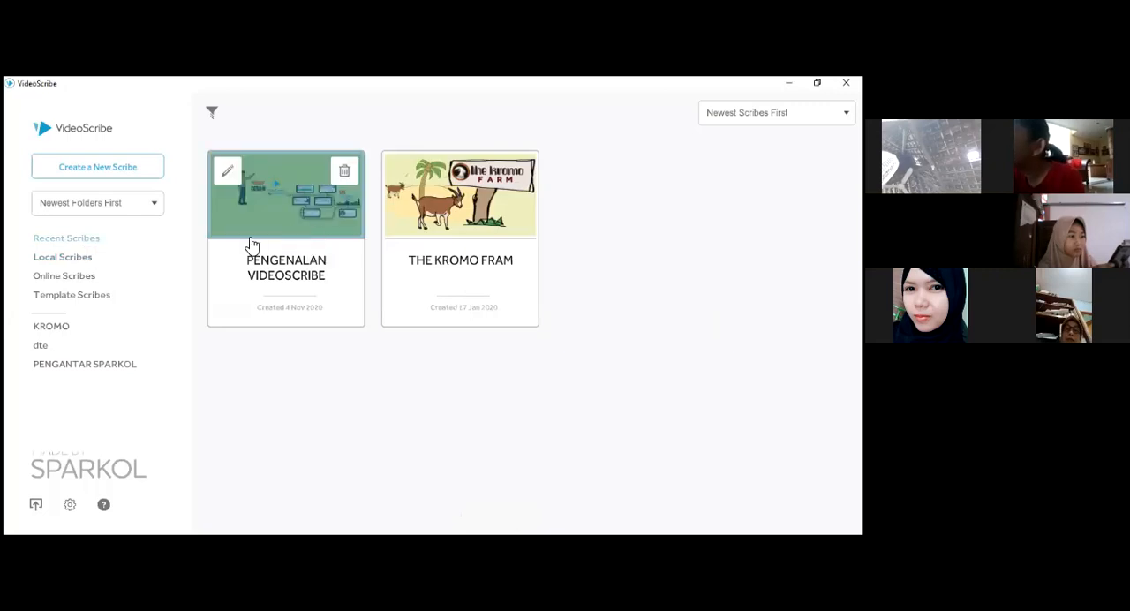
left_click(92, 264)
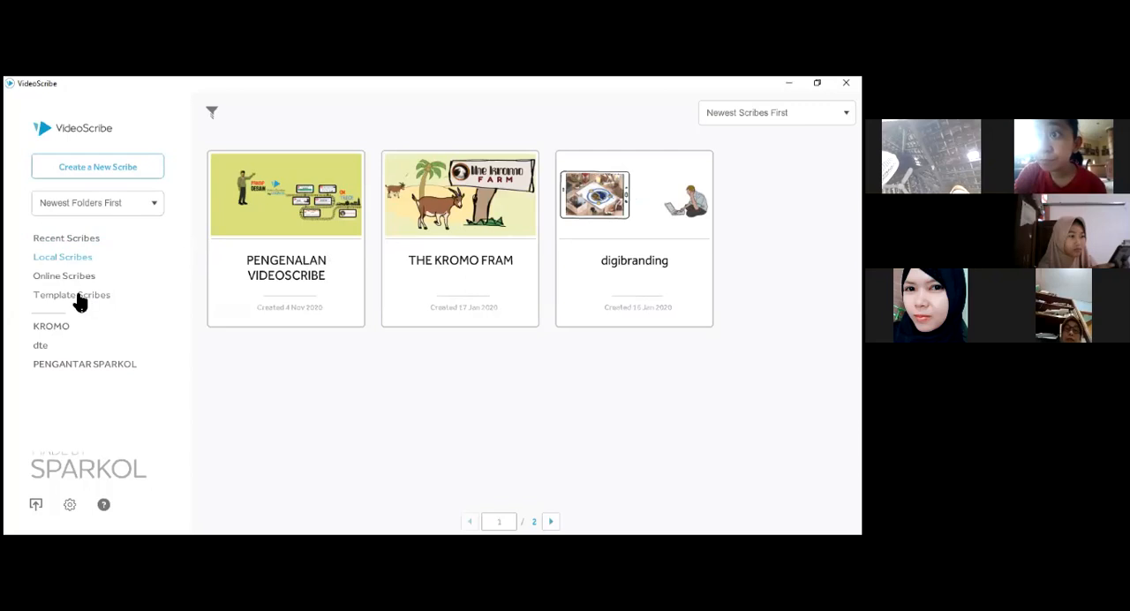
- Open the Stickup Theme from page 7 of the template scribes and dismiss the template welcome message
left_click(77, 296)
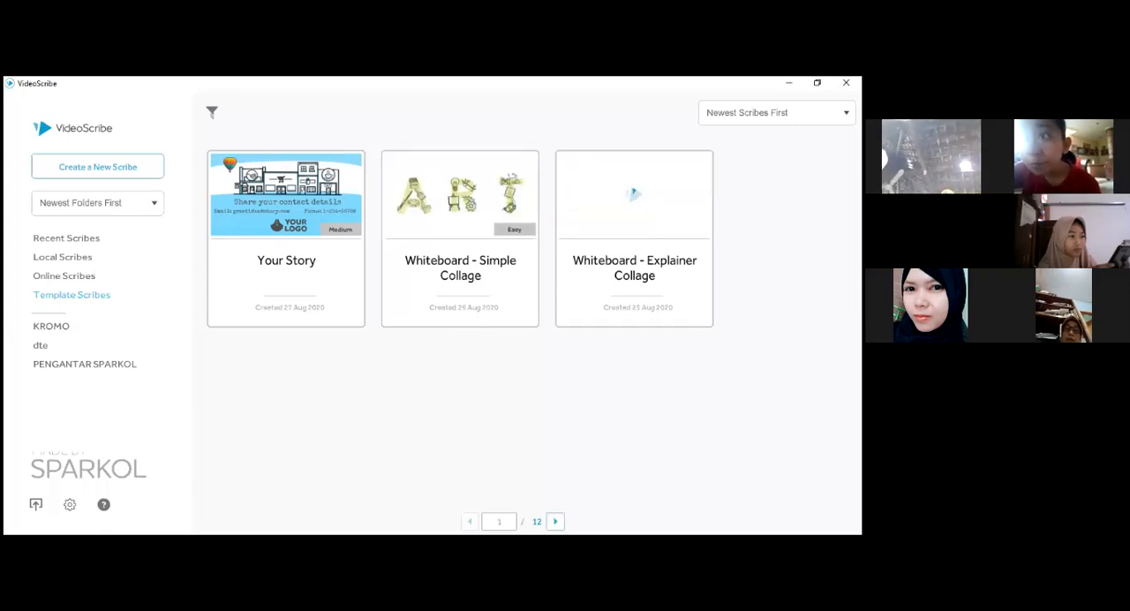
left_click(555, 521)
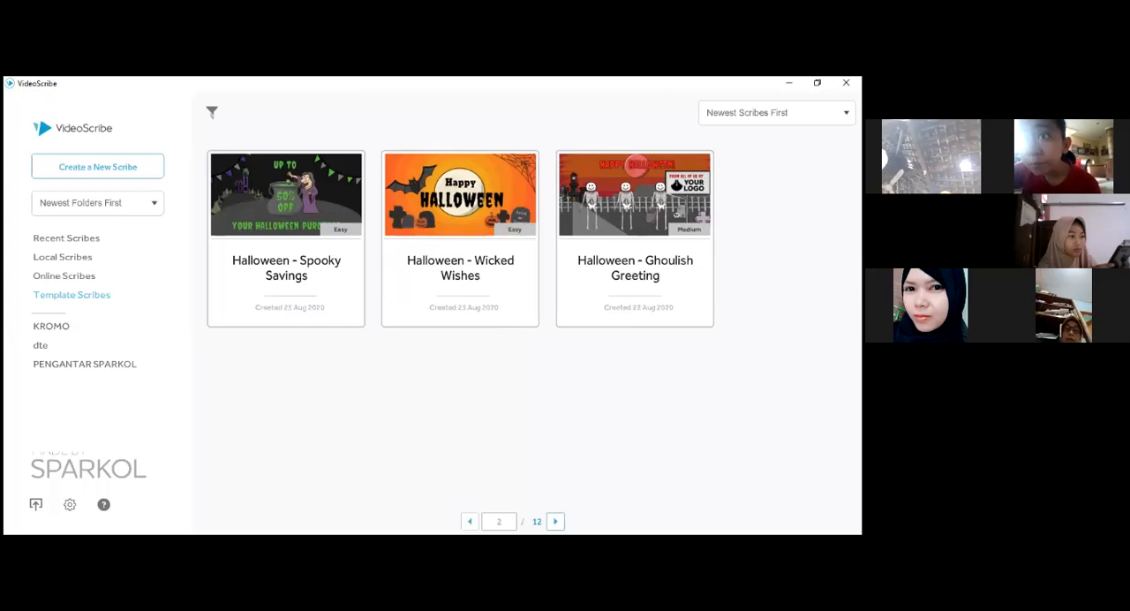
left_click(556, 521)
left_click(556, 521)
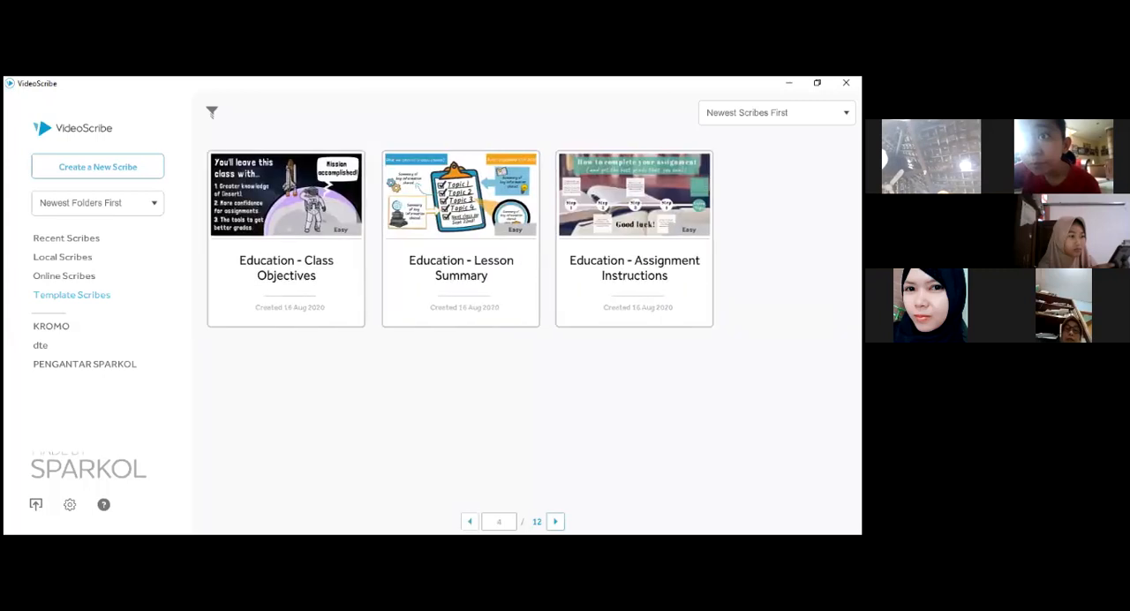
left_click(555, 521)
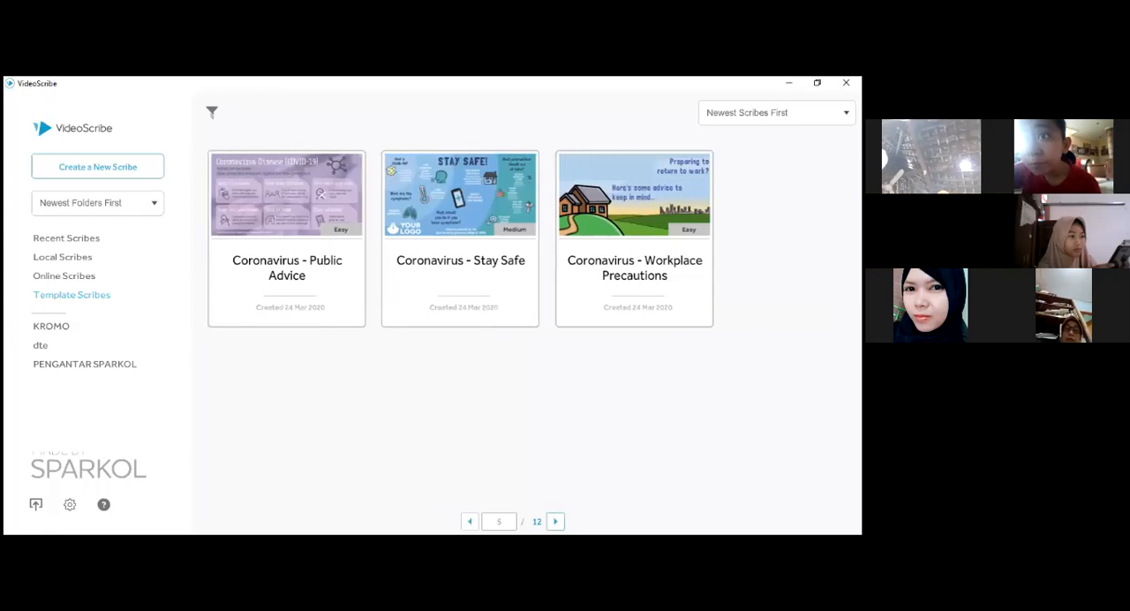
left_click(555, 521)
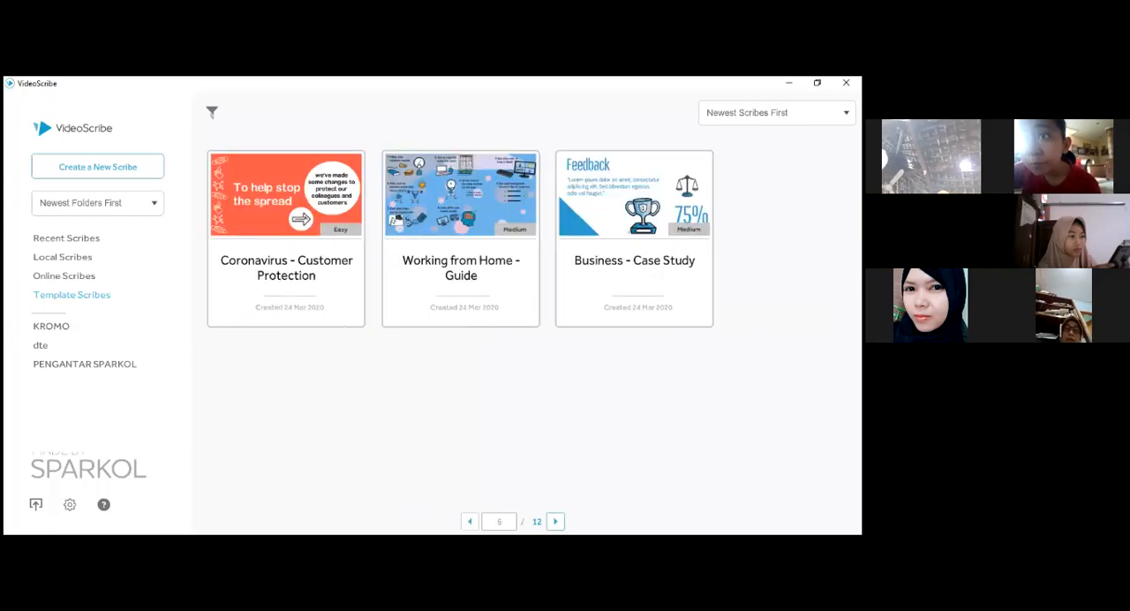
left_click(555, 521)
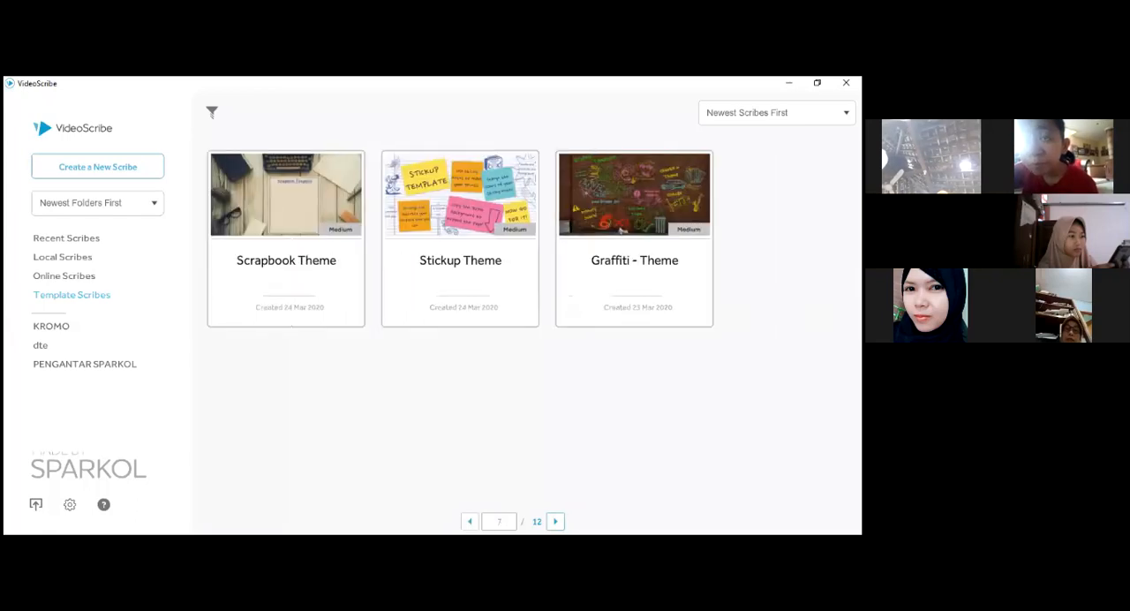
left_click(466, 225)
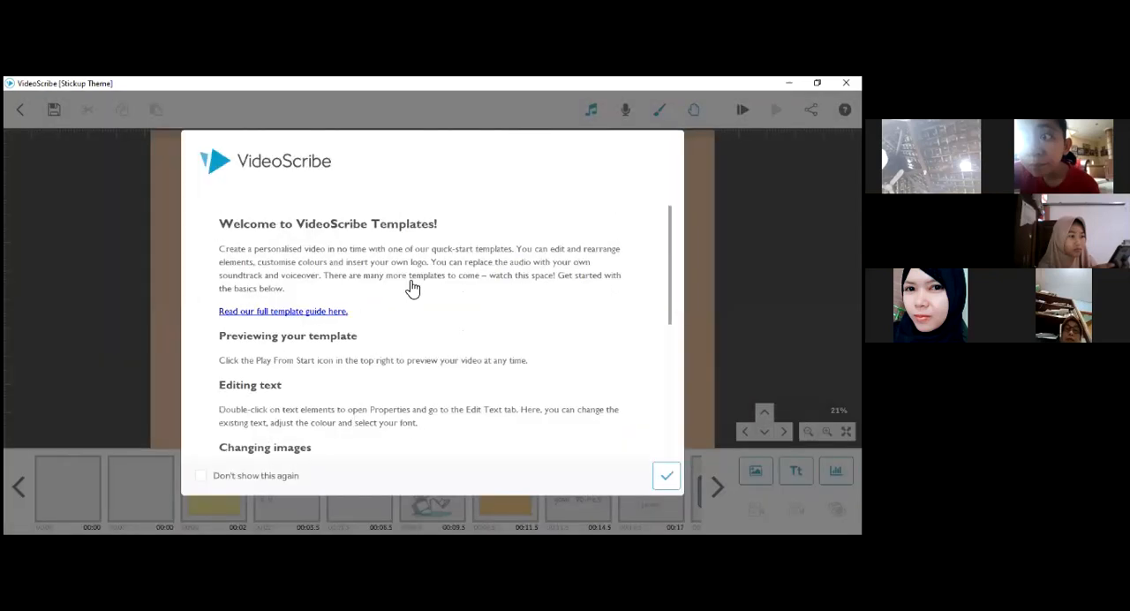
left_click(667, 476)
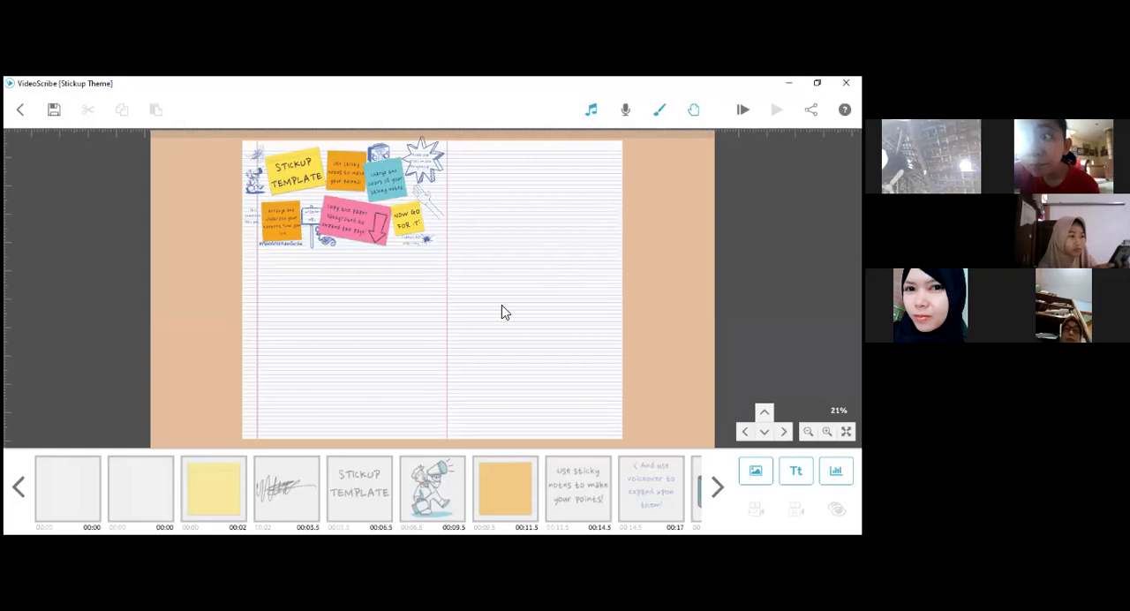
- Preview the Stickup Theme video, stop it, and view the drawing options of the STICKUP TEMPLATE text
key("space")
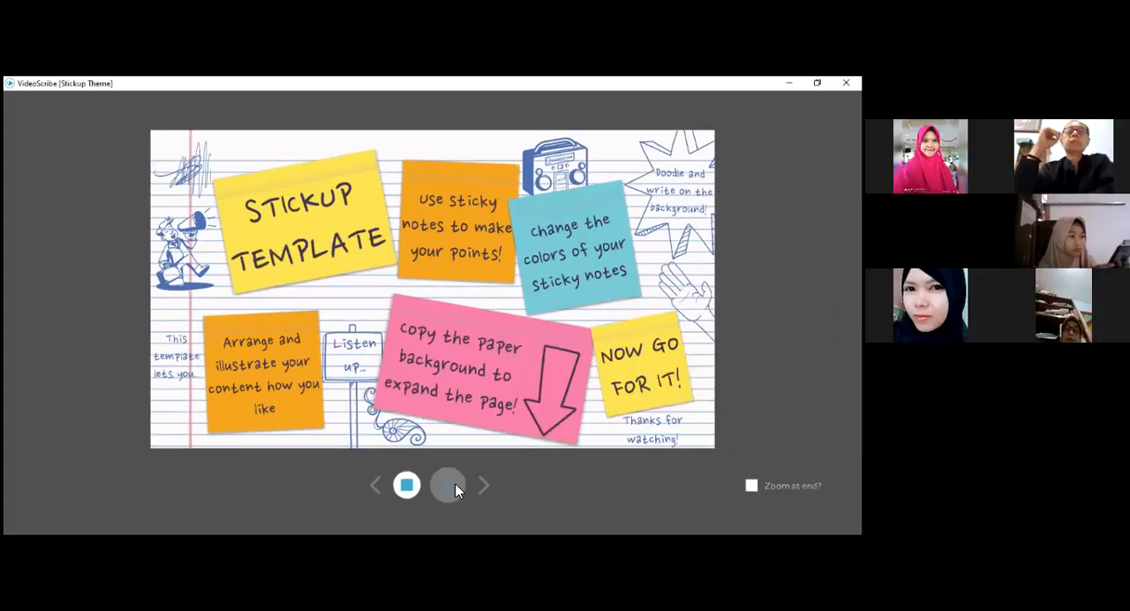
left_click(407, 485)
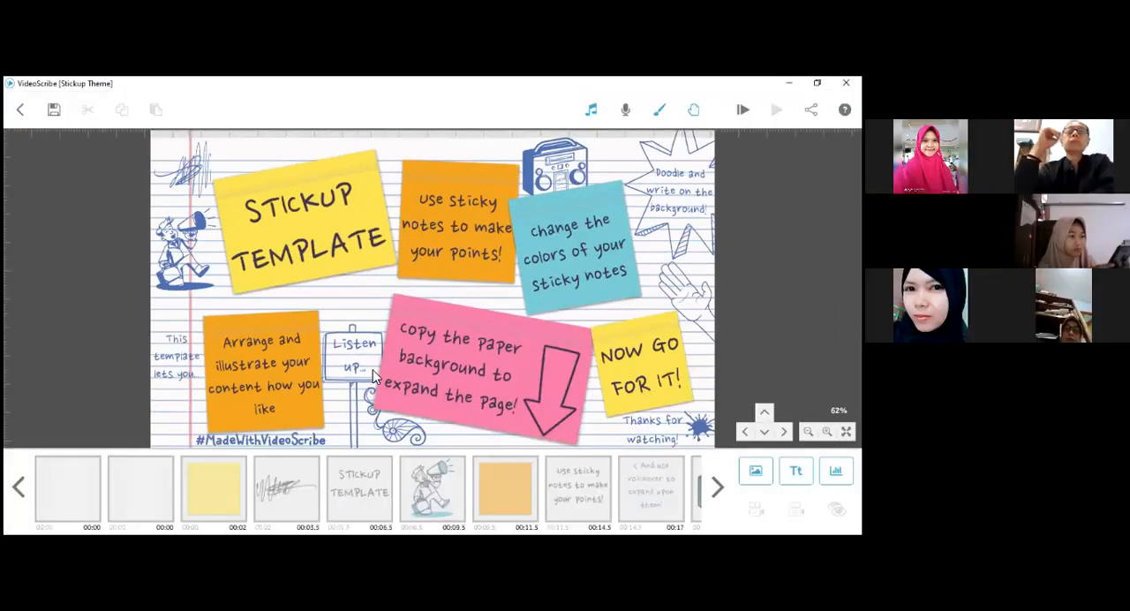
double_click(271, 216)
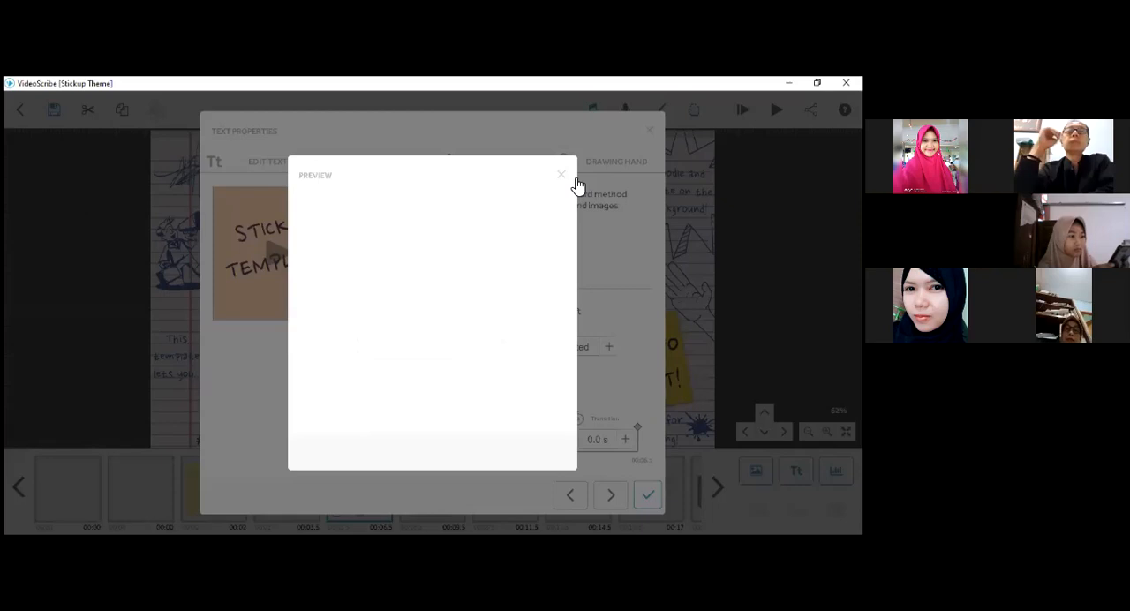
left_click(563, 176)
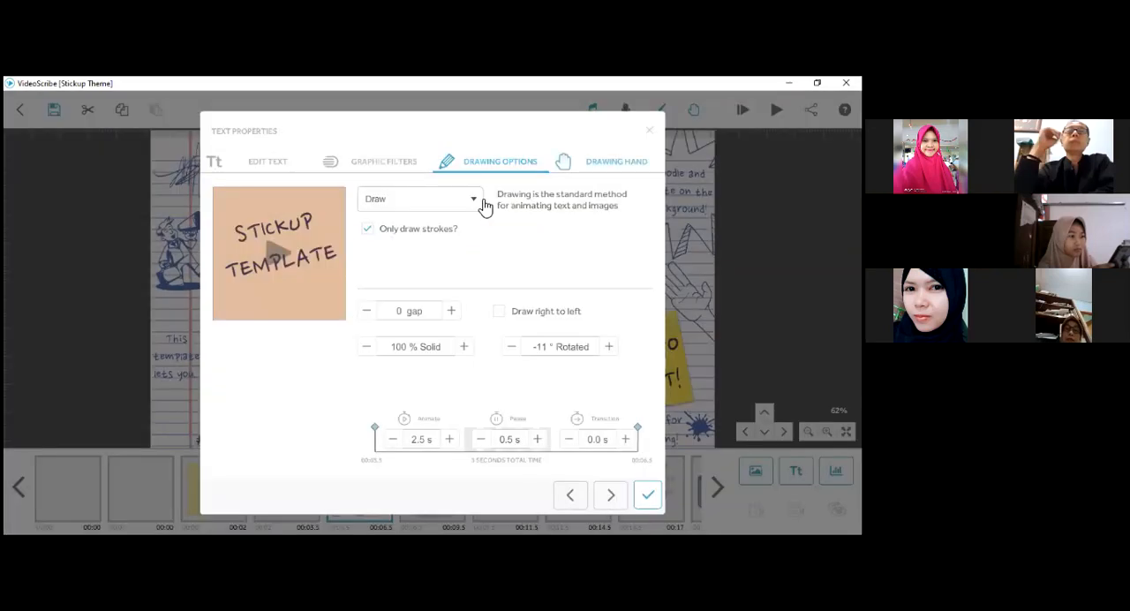
- Leave the Stickup Theme template and create a new blank scribe
left_click(27, 124)
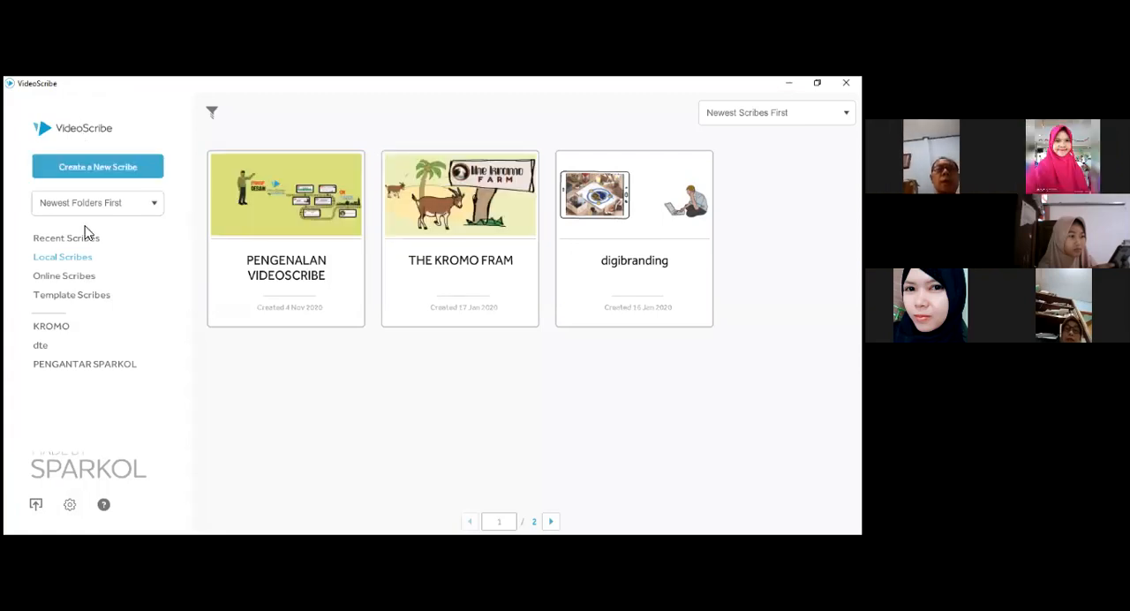
left_click(86, 173)
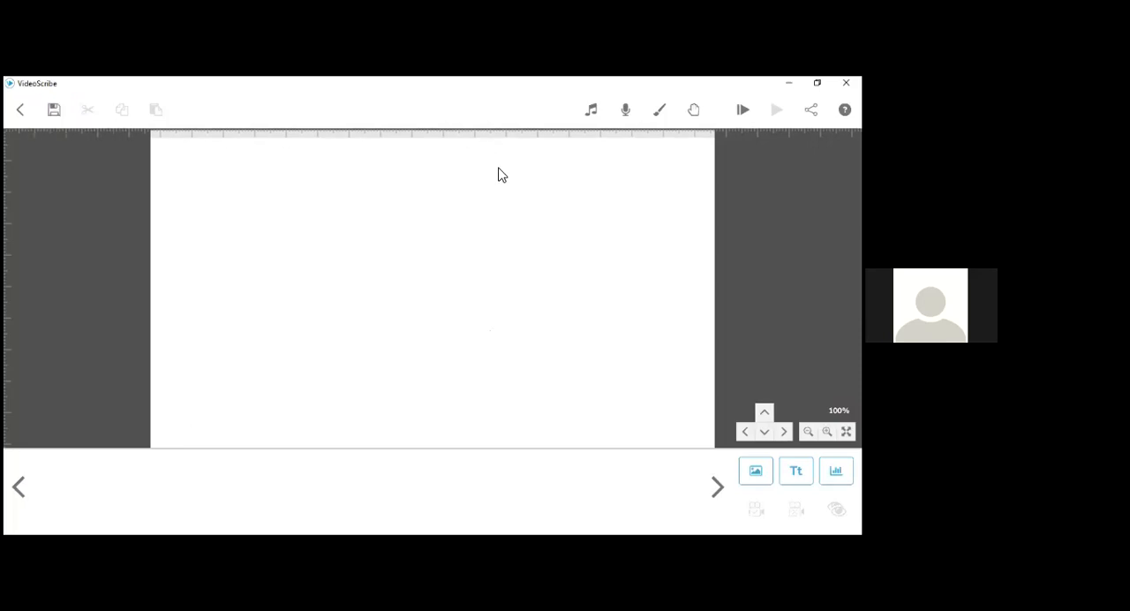
- Look through the first two pages of the scribe music library and try its MP3 import option
left_click(593, 116)
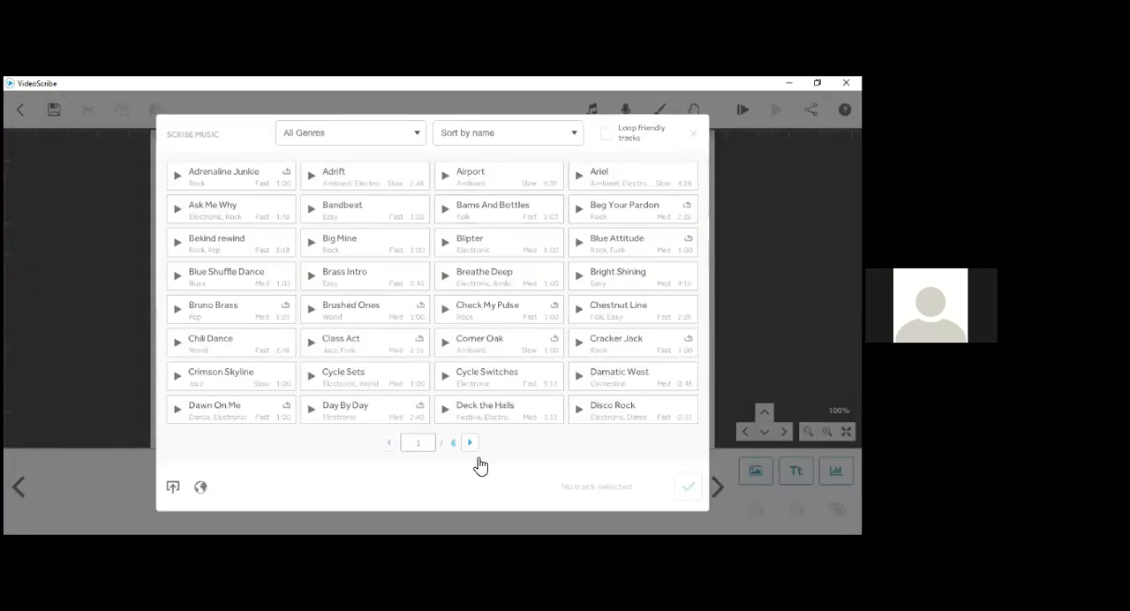
left_click(472, 445)
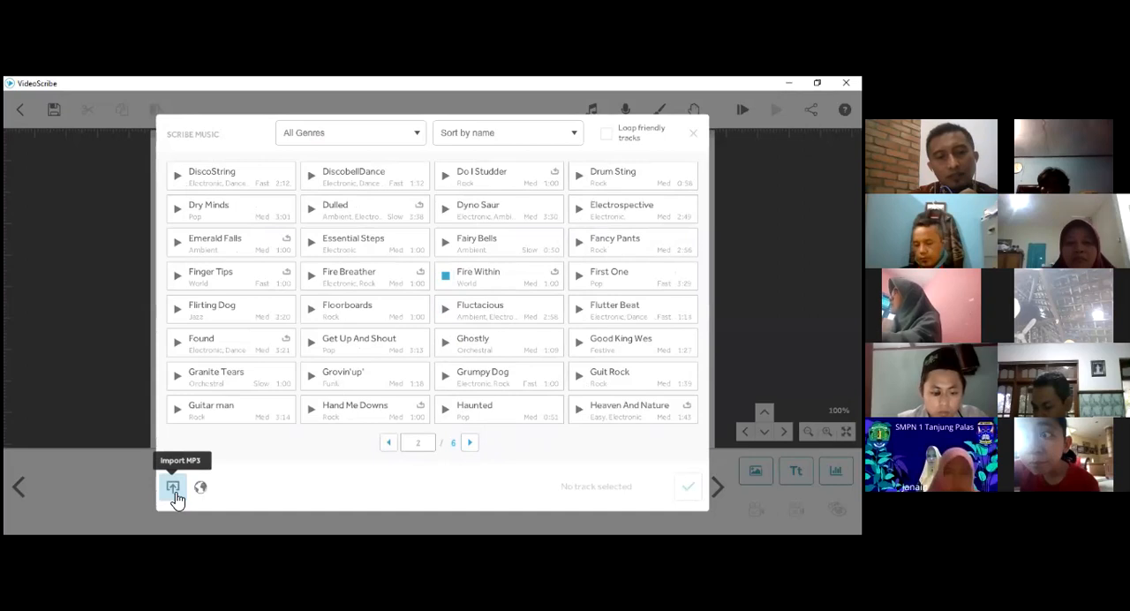
left_click(174, 493)
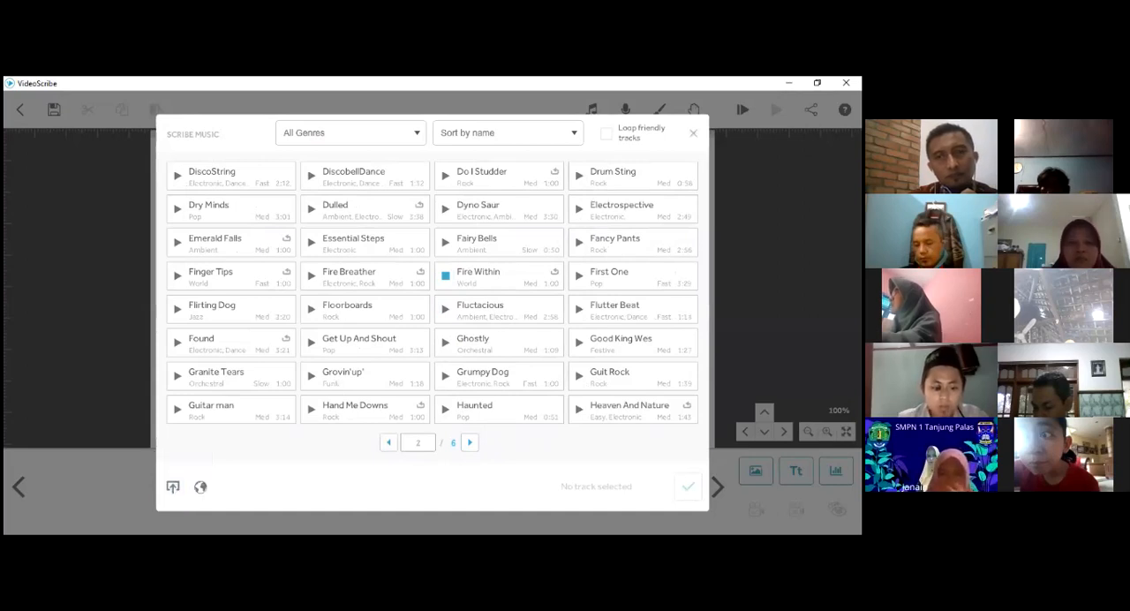
double_click(543, 294)
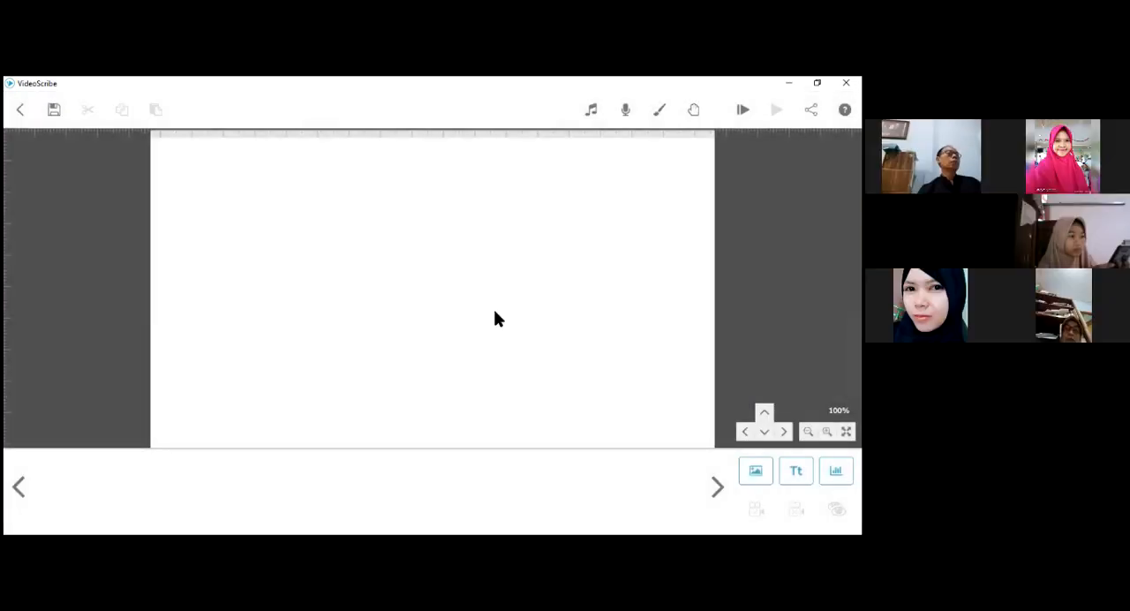
- View the voiceover recording options for the new scribe and close them without recording
left_click(626, 115)
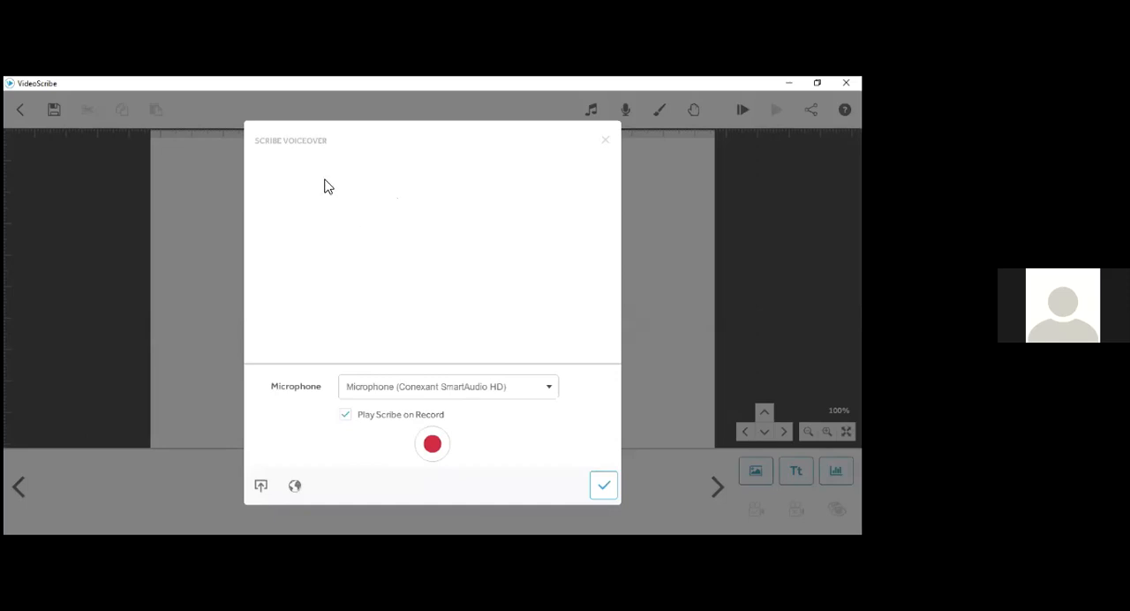
left_click(606, 144)
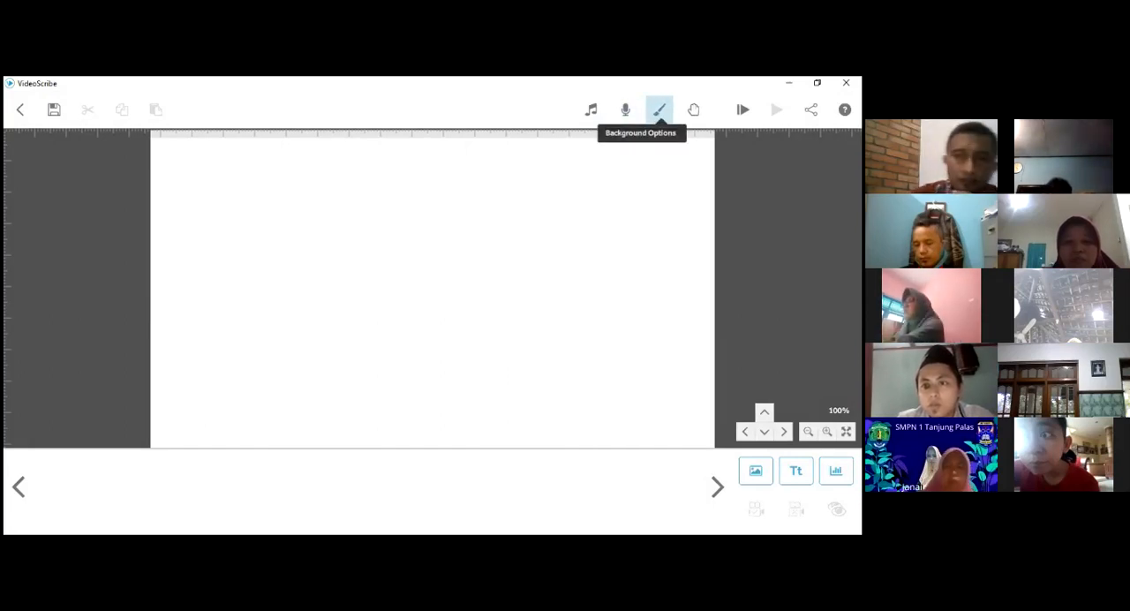
left_click(659, 109)
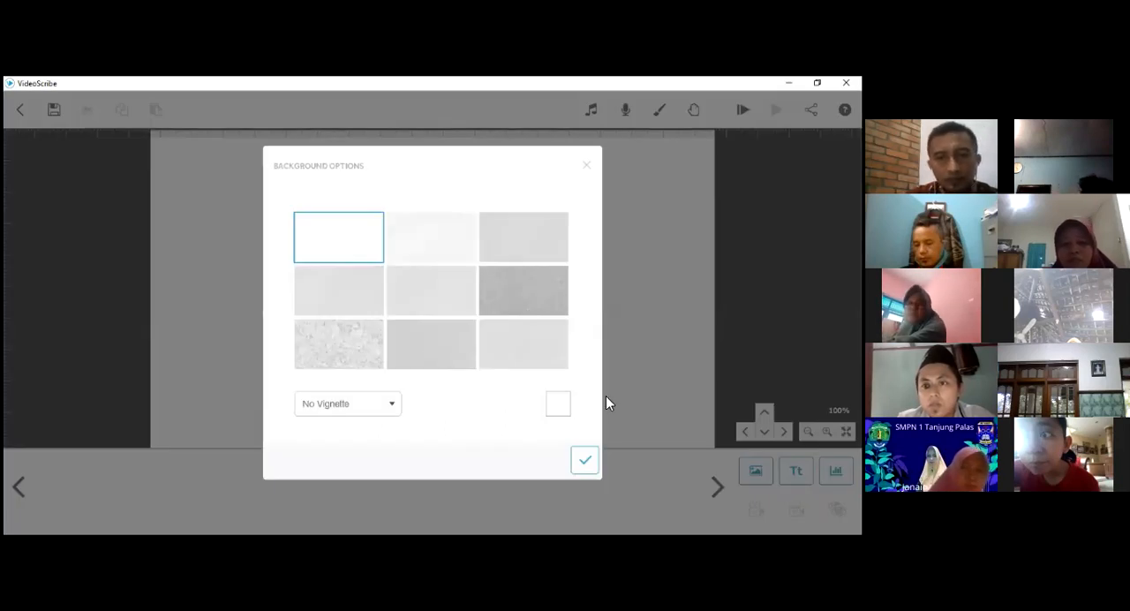
left_click(563, 411)
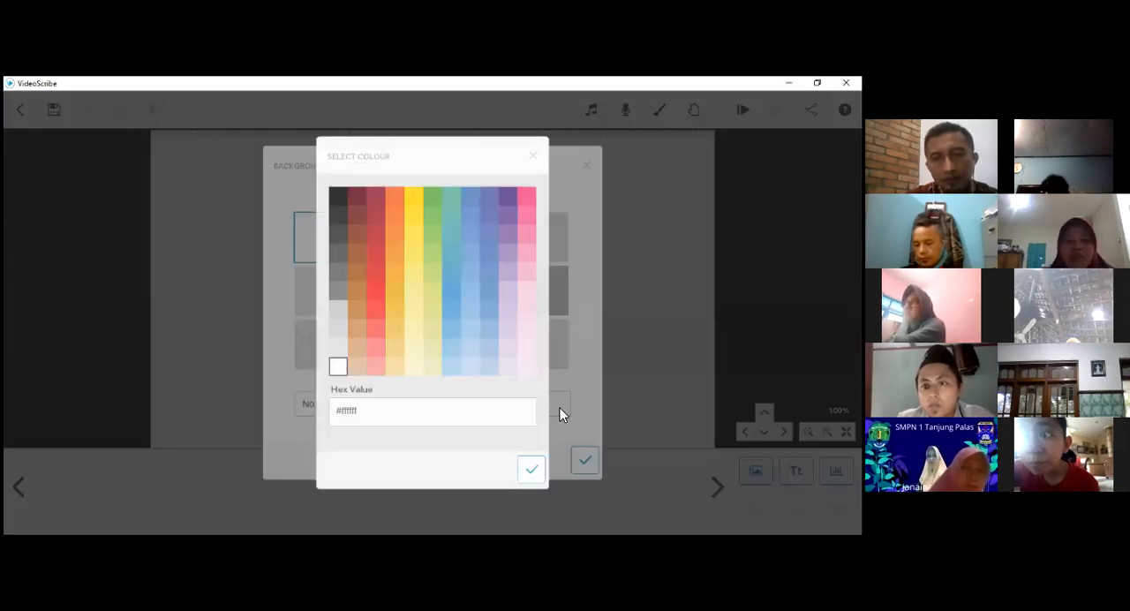
left_click(534, 157)
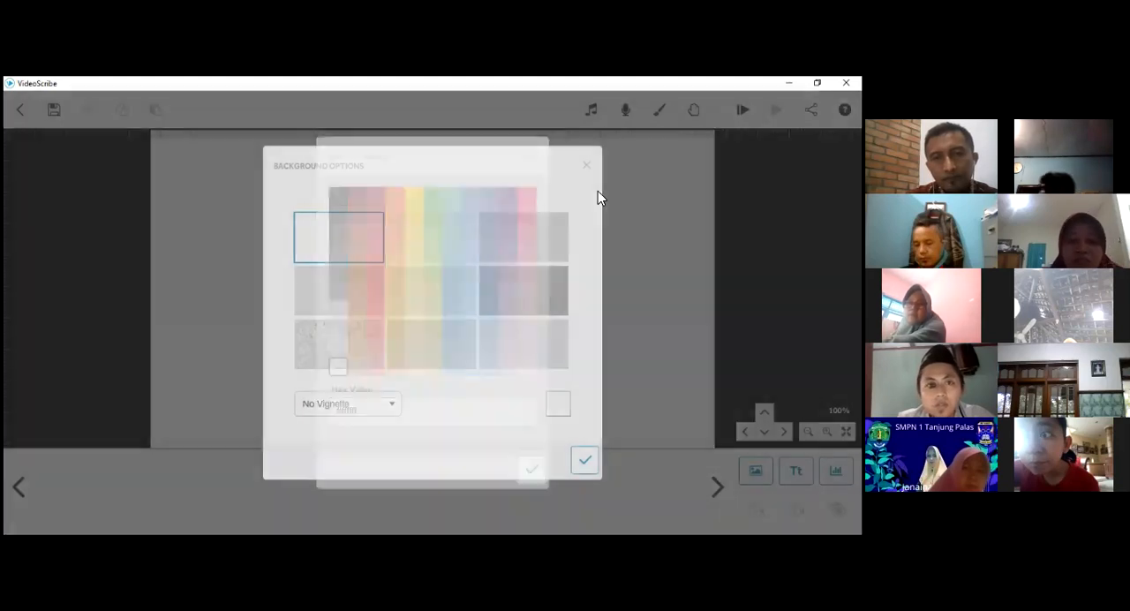
left_click(588, 168)
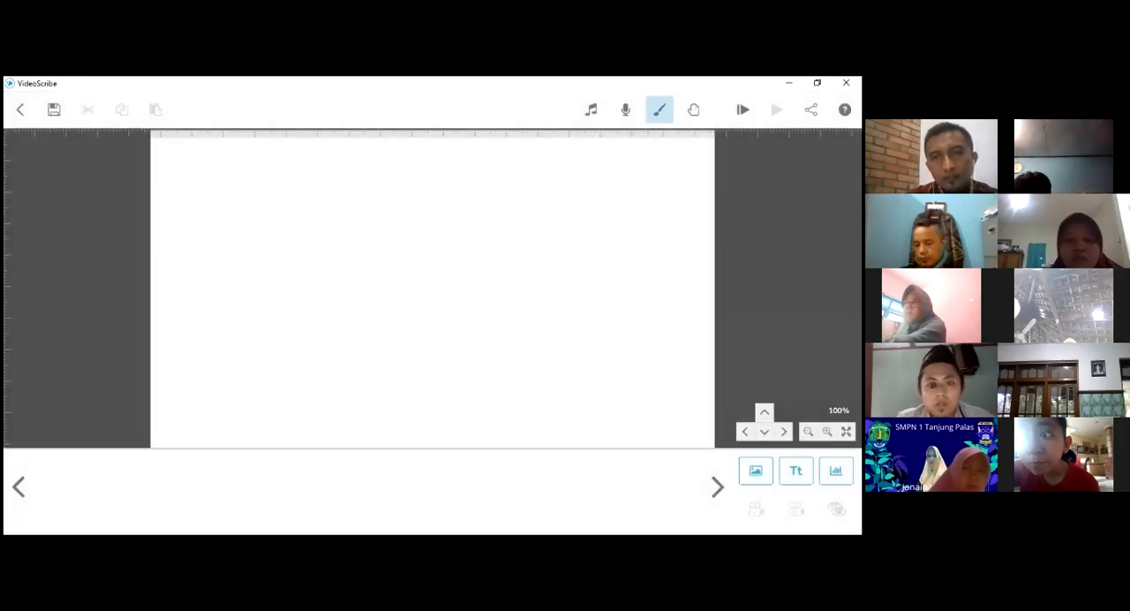
- Set the scribe's background colour to light green #a7d35f with no vignette
left_click(659, 110)
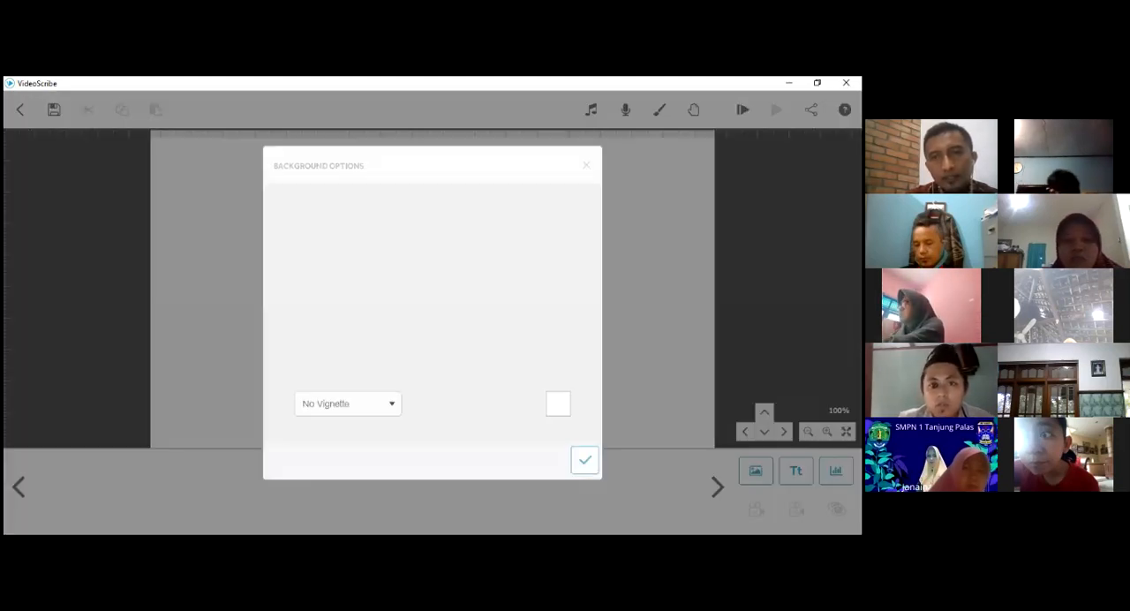
left_click(558, 406)
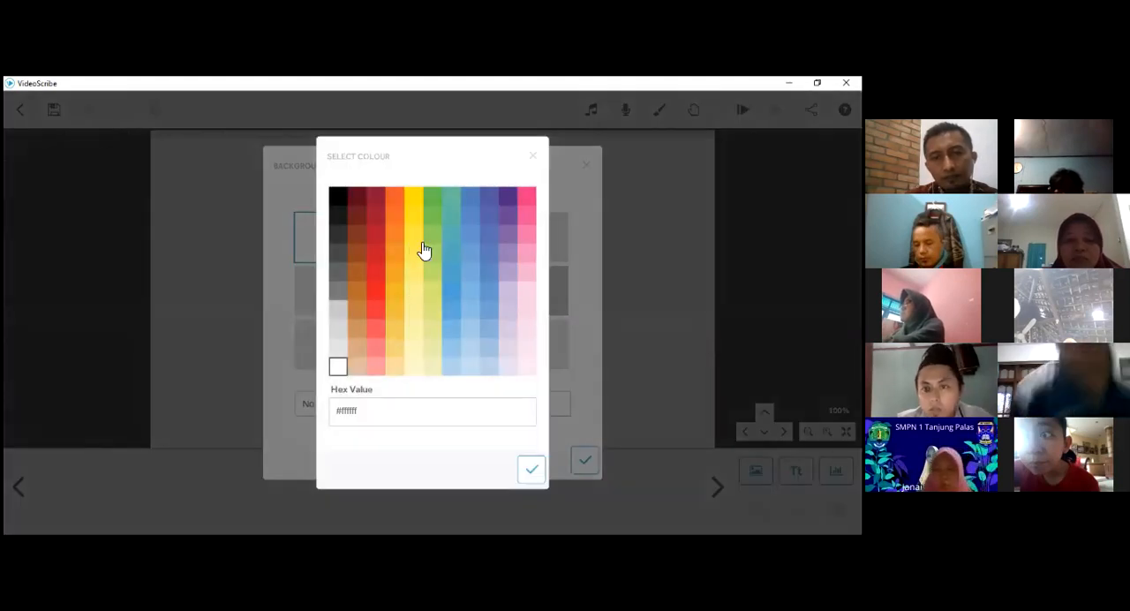
left_click(432, 253)
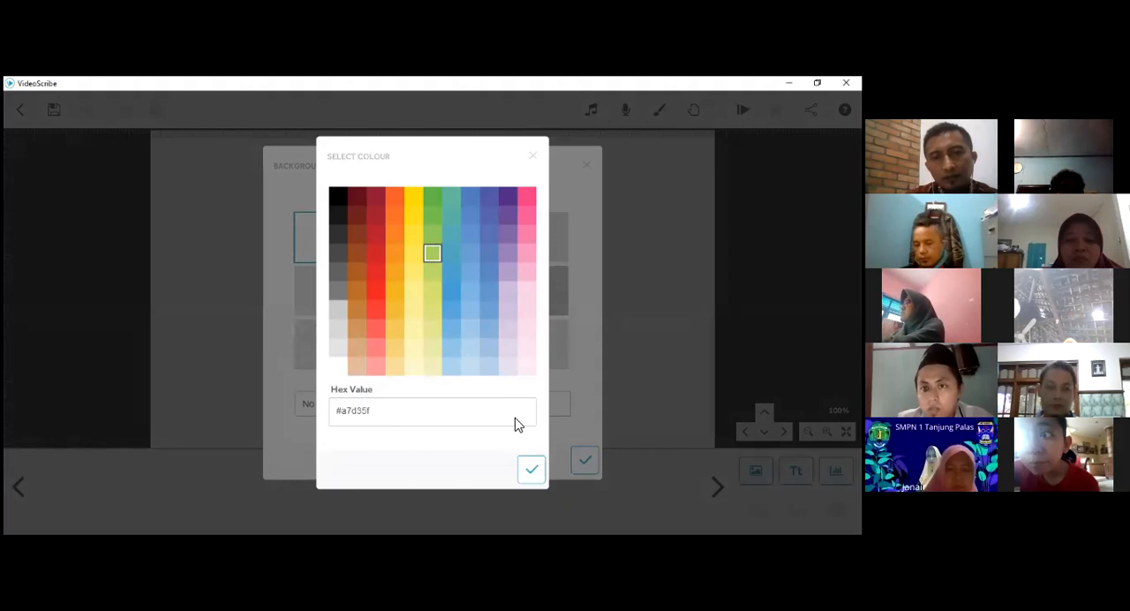
left_click(540, 473)
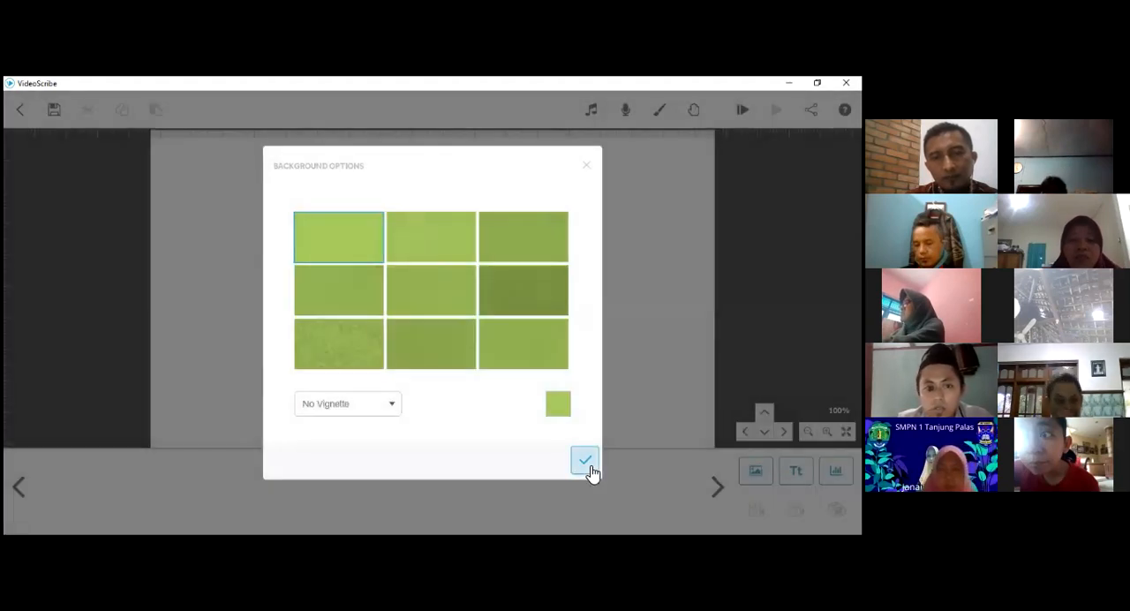
left_click(586, 459)
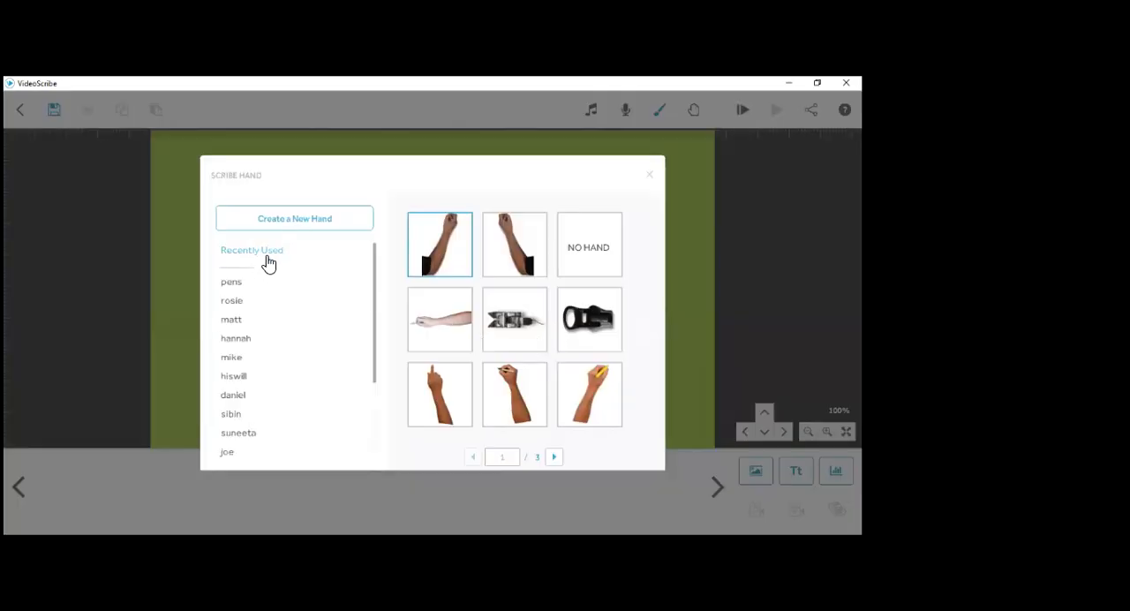
- Look through the pens and rosie sets of drawing hands and the remaining hand categories
left_click(232, 283)
left_click(555, 457)
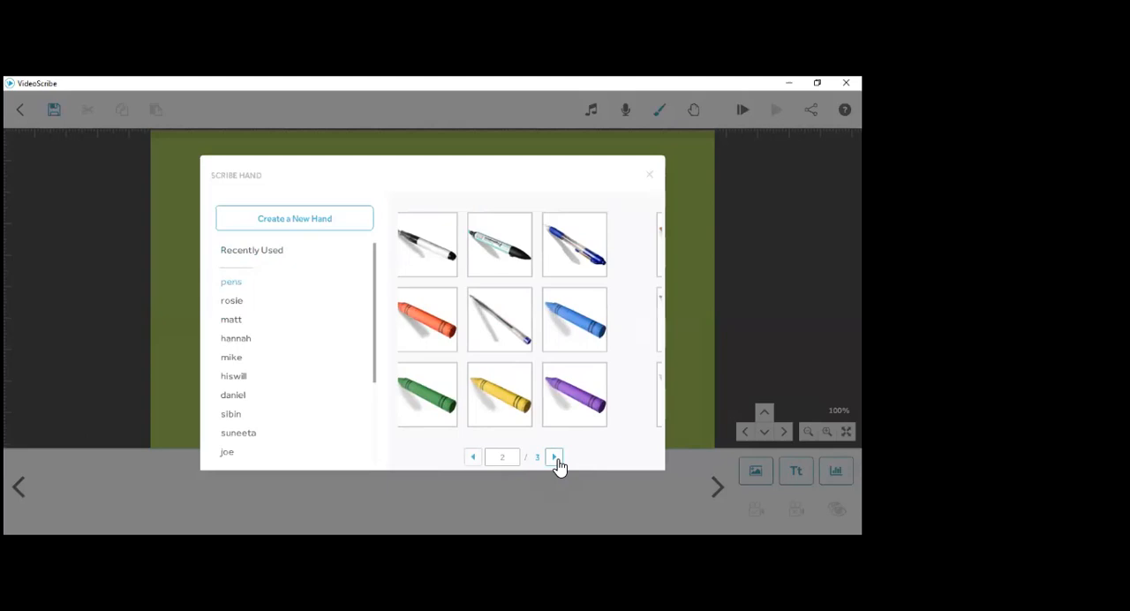
left_click(233, 302)
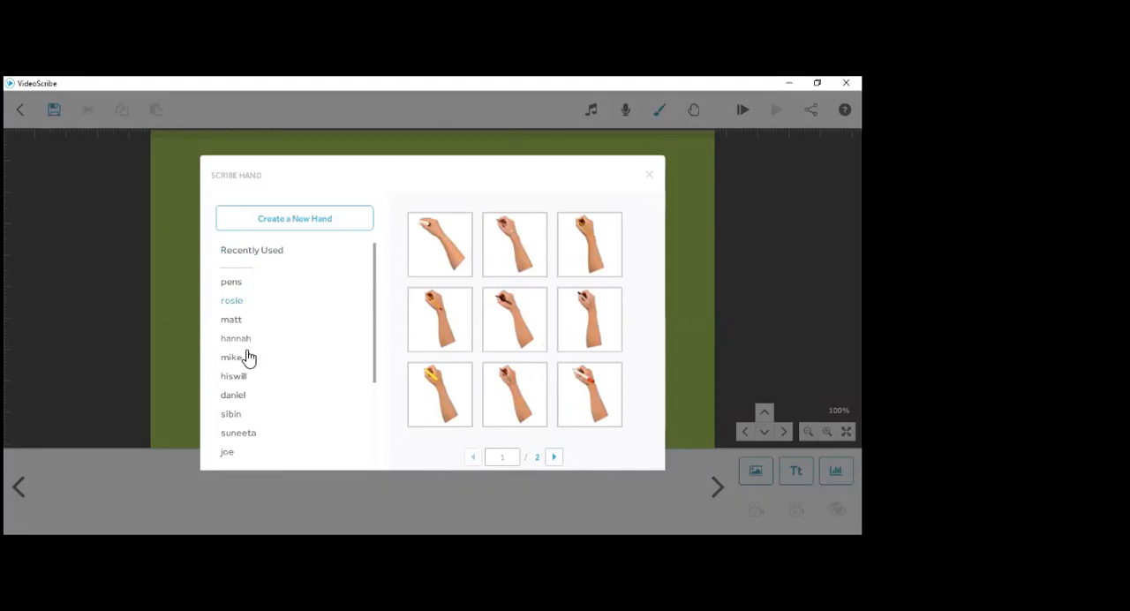
scroll(245, 393, "down", 1)
scroll(244, 394, "down", 1)
scroll(244, 395, "down", 1)
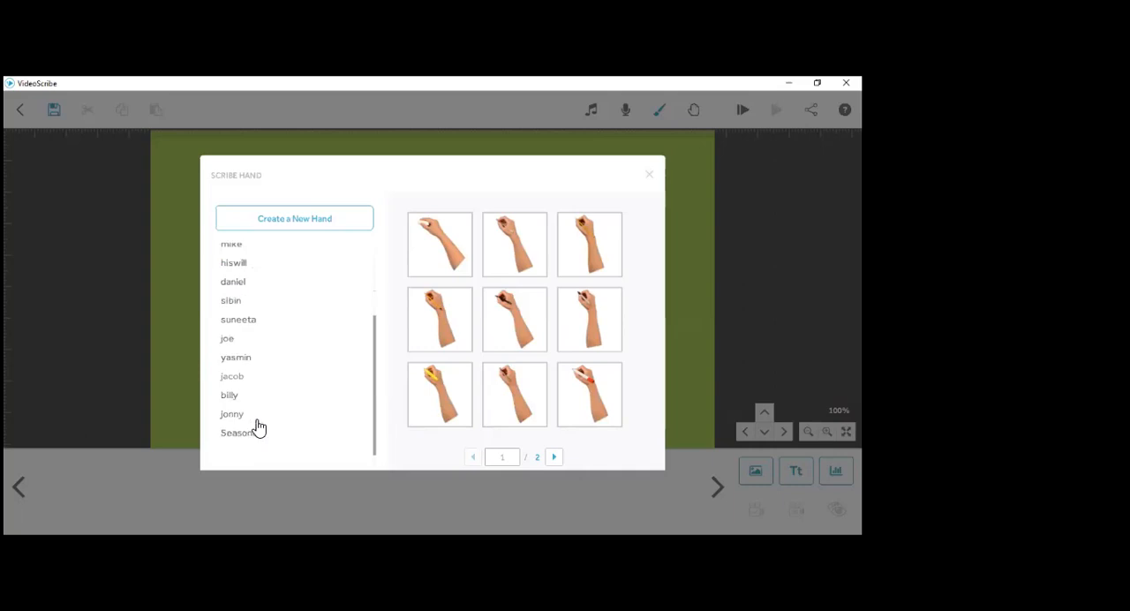
- Look through the Seasonal drawing hands and choose one as the scribe's hand
left_click(258, 426)
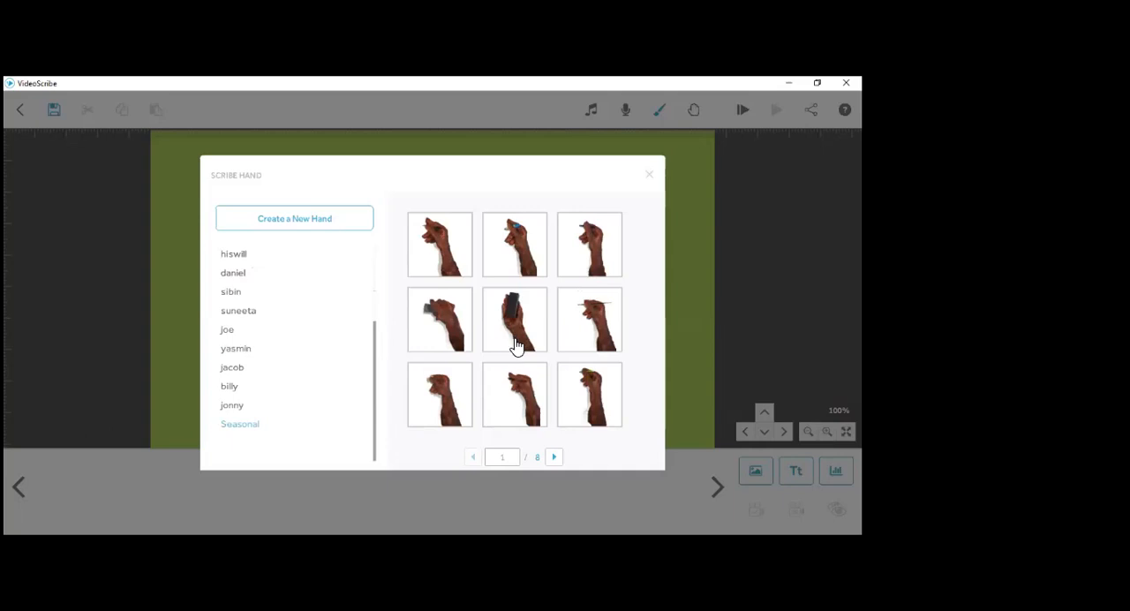
scroll(518, 347, "down", 2)
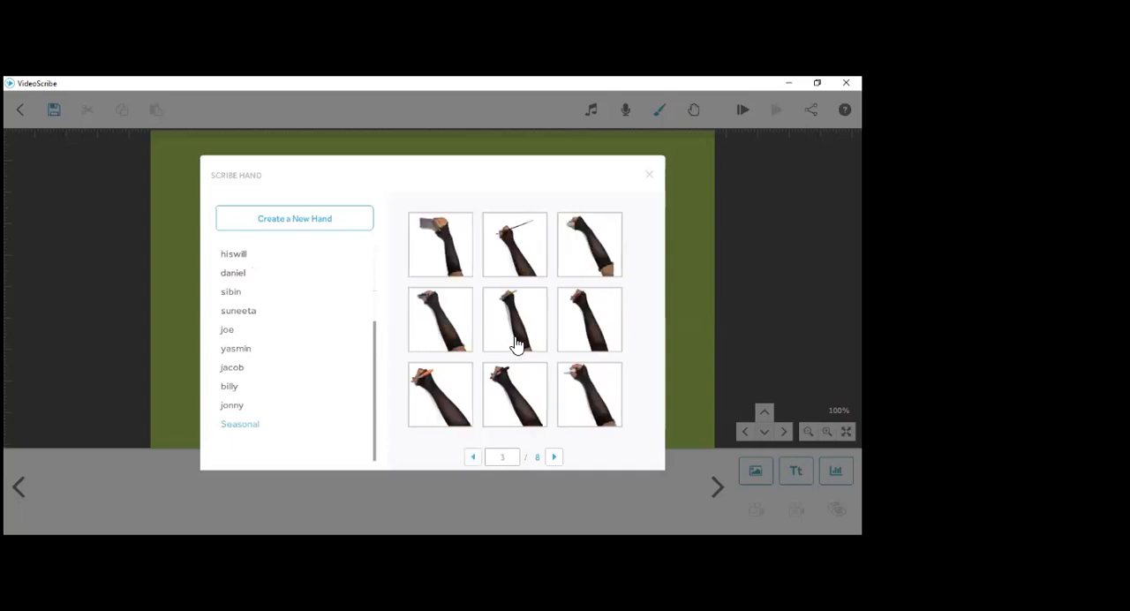
scroll(517, 344, "down", 1)
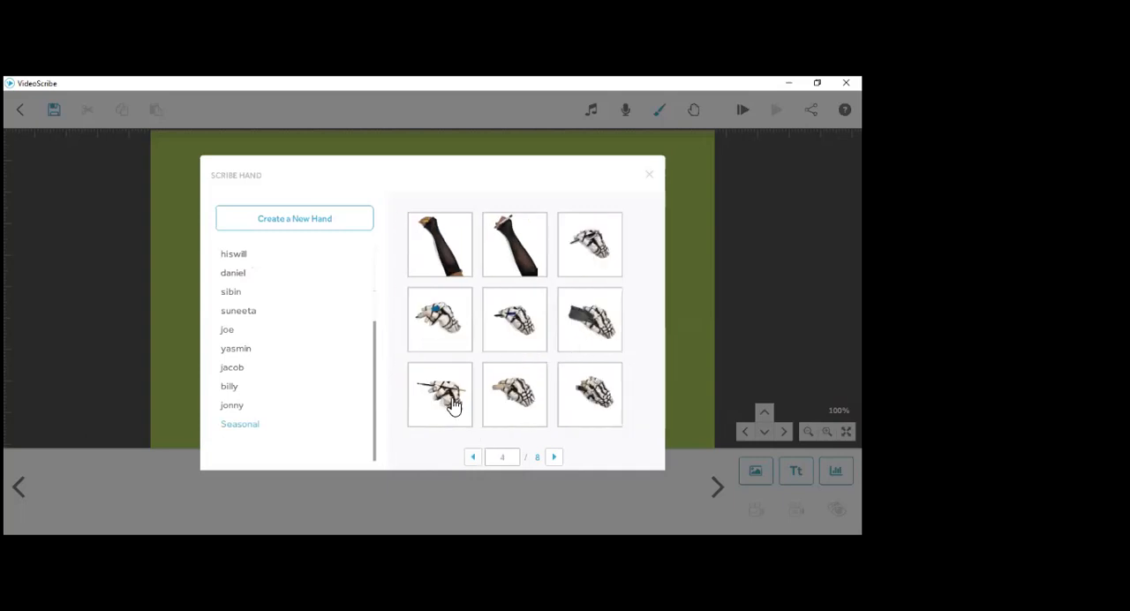
scroll(556, 360, "down", 1)
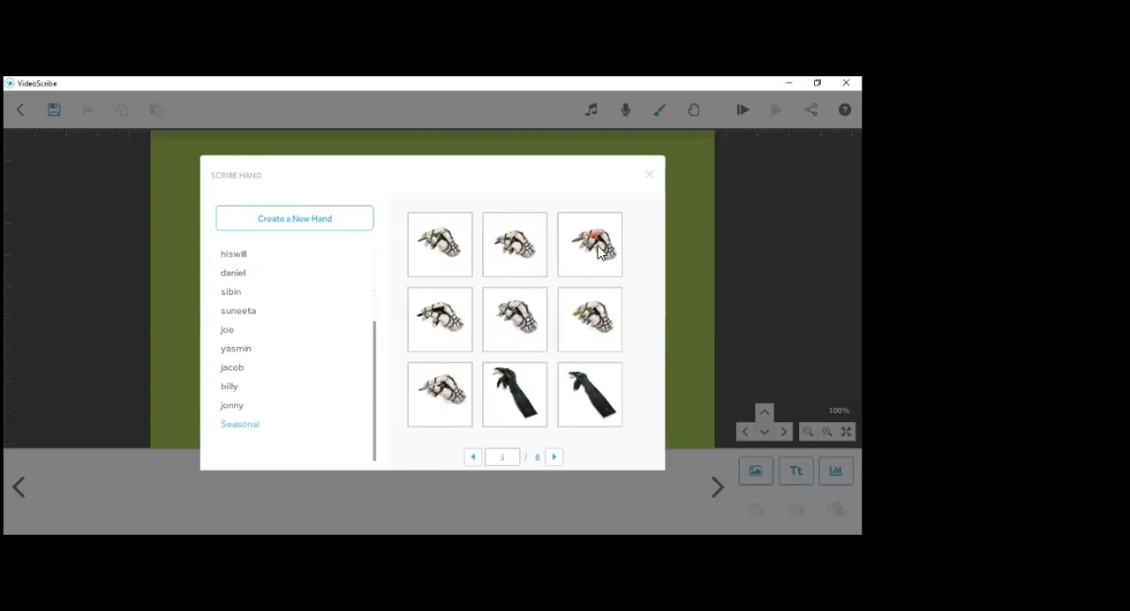
left_click(594, 260)
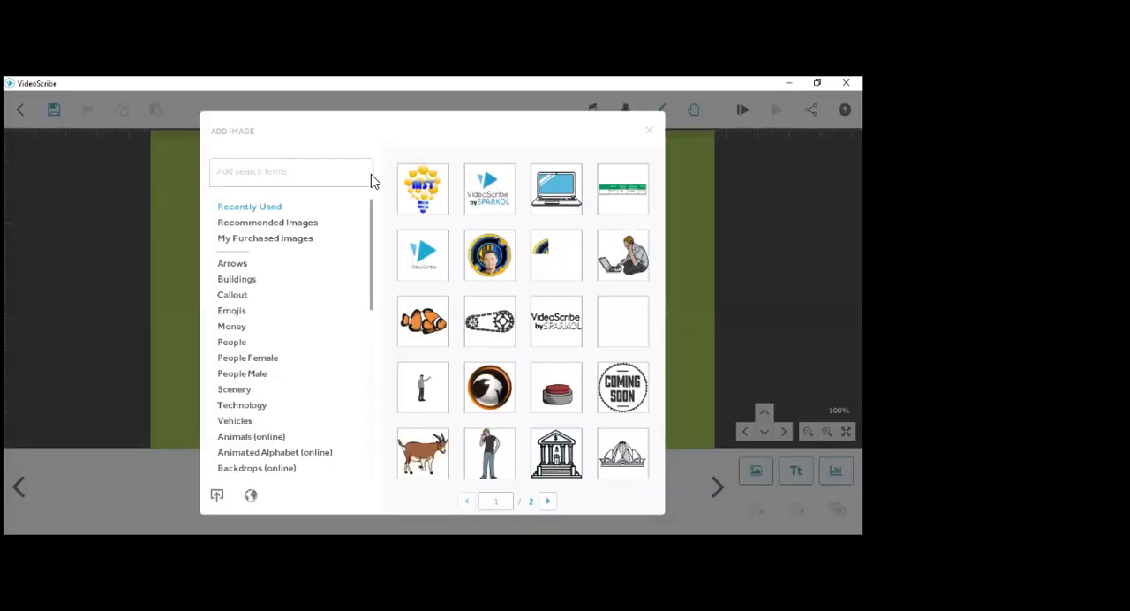
- Add the laptop image from the recently used images and enlarge it in the middle of the canvas
left_click(558, 207)
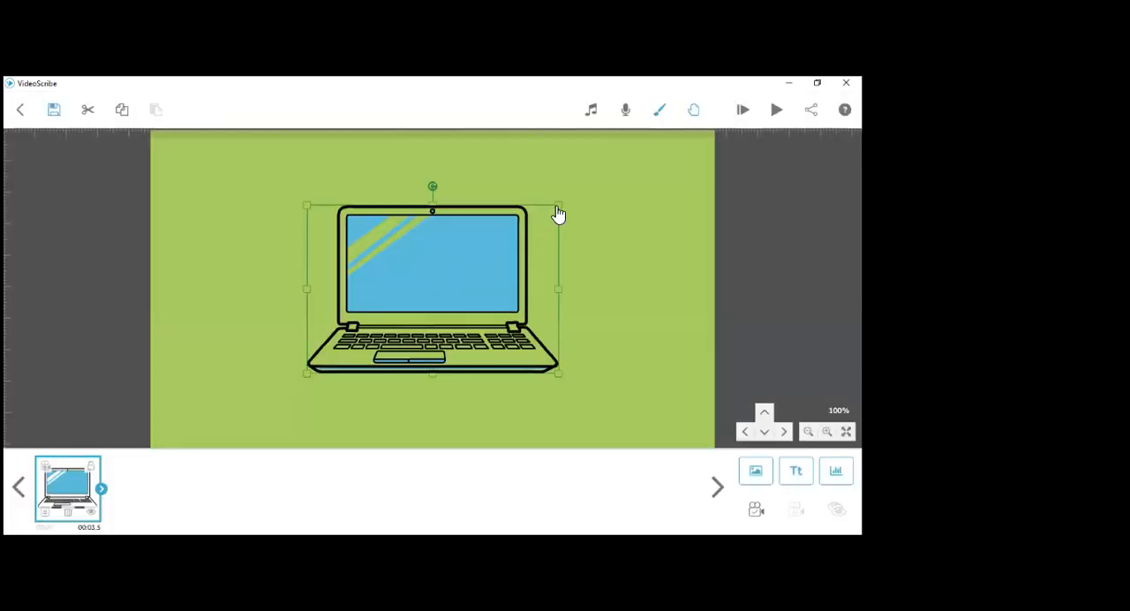
left_click_drag(557, 209, 602, 197)
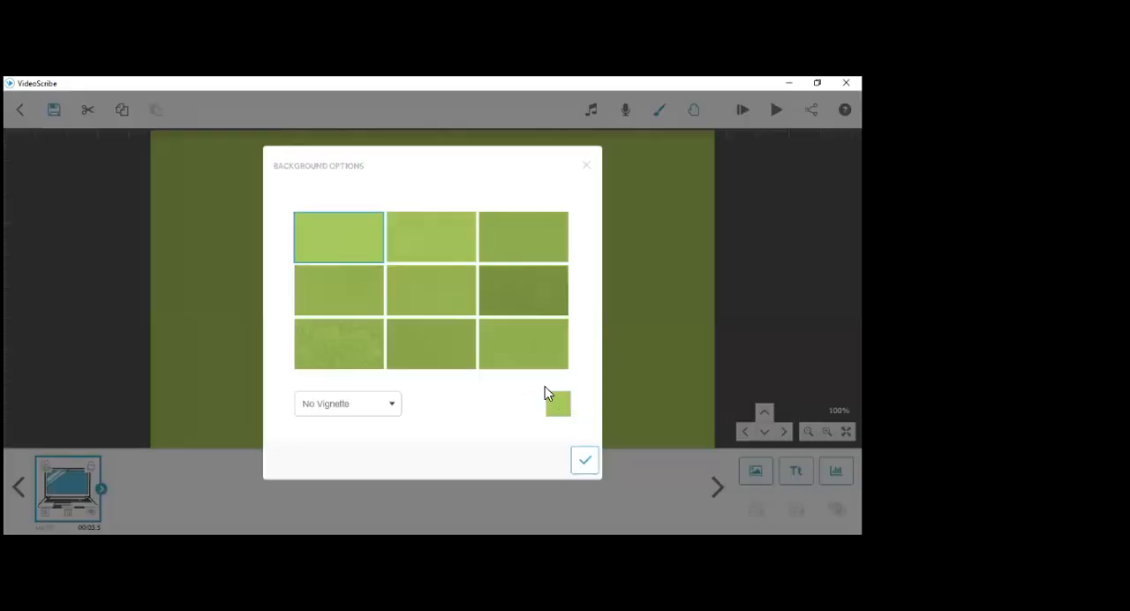
- Set the scribe's background colour to light grey
left_click(552, 402)
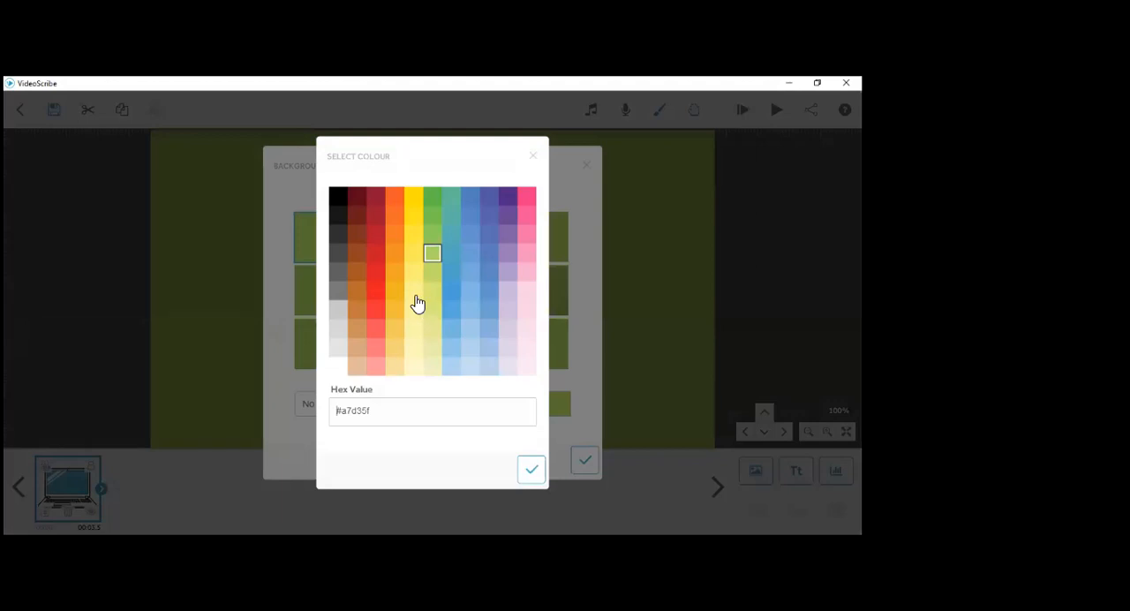
left_click(339, 330)
left_click(531, 469)
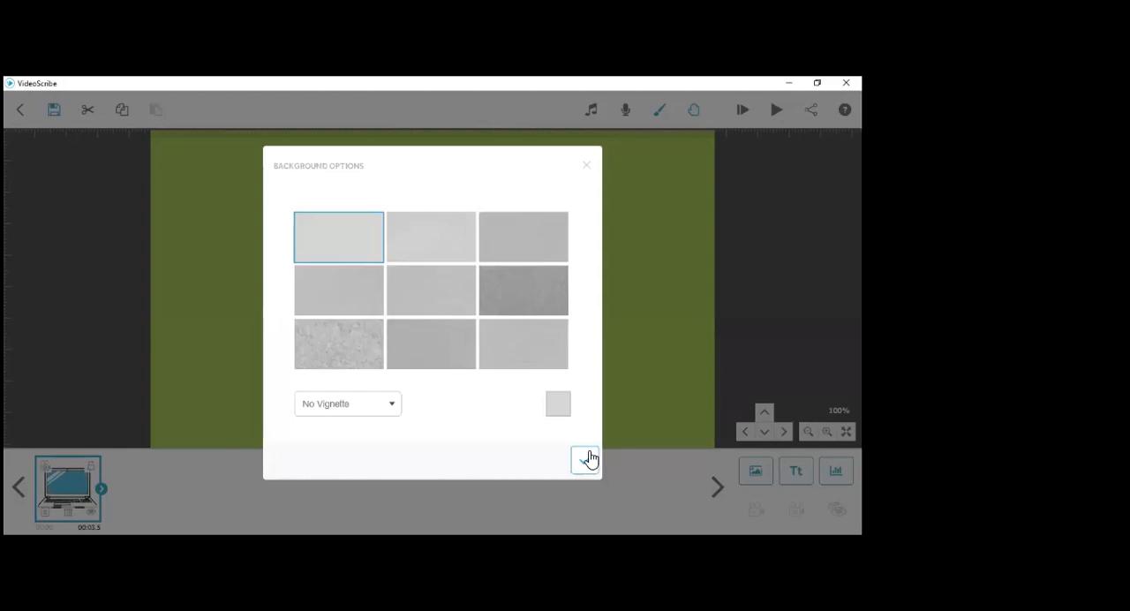
left_click(587, 459)
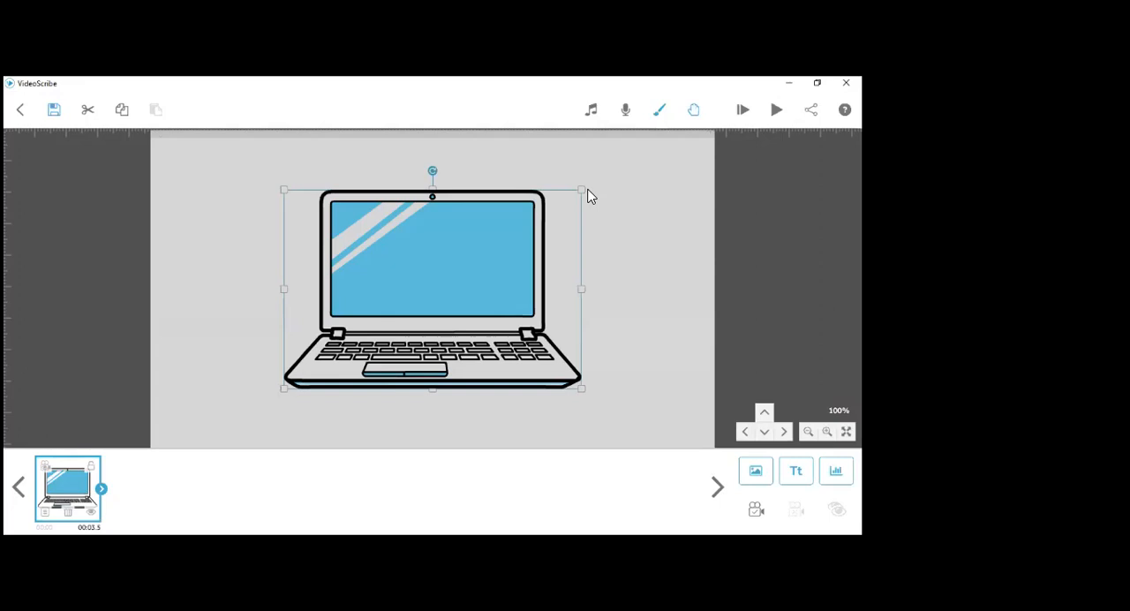
- Enlarge the laptop slightly and add the MST light-bulb logo image, sized to fit inside the laptop's screen
left_click_drag(582, 189, 594, 182)
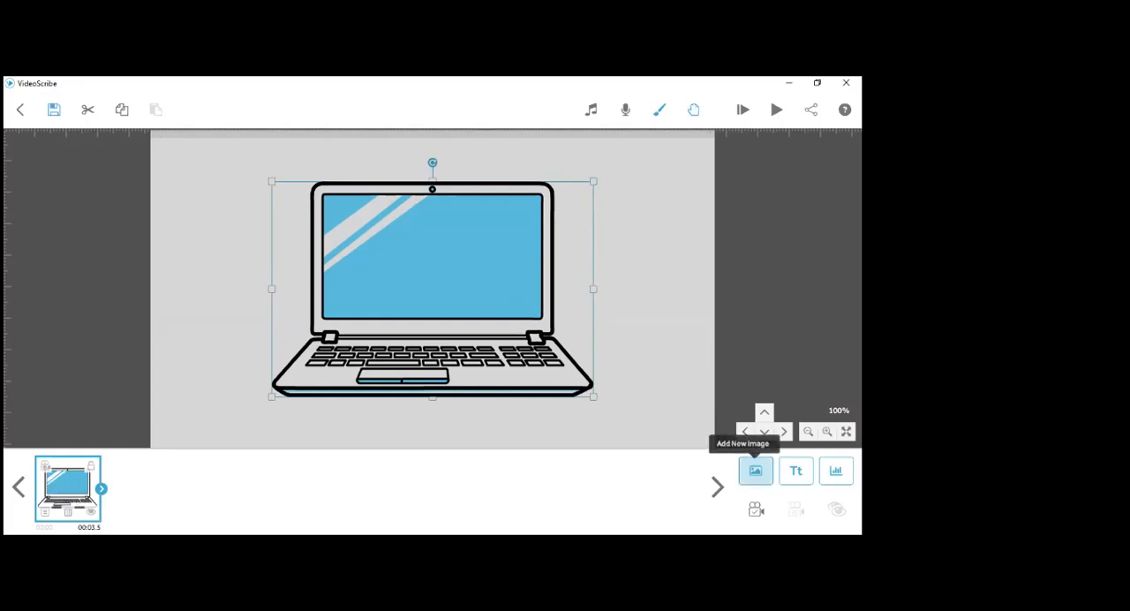
left_click(755, 471)
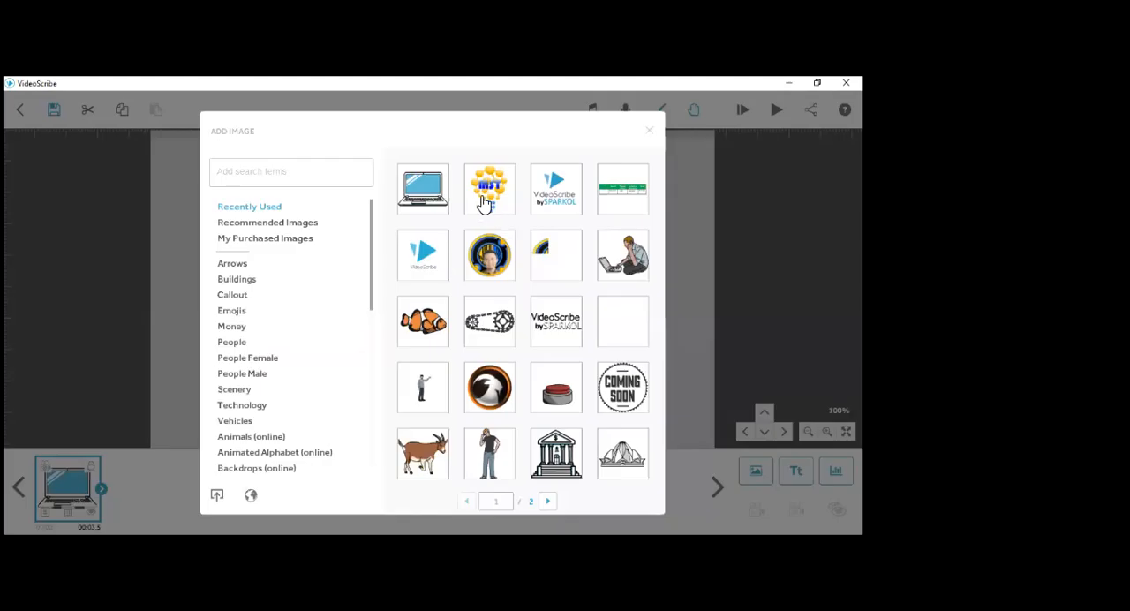
left_click(510, 263)
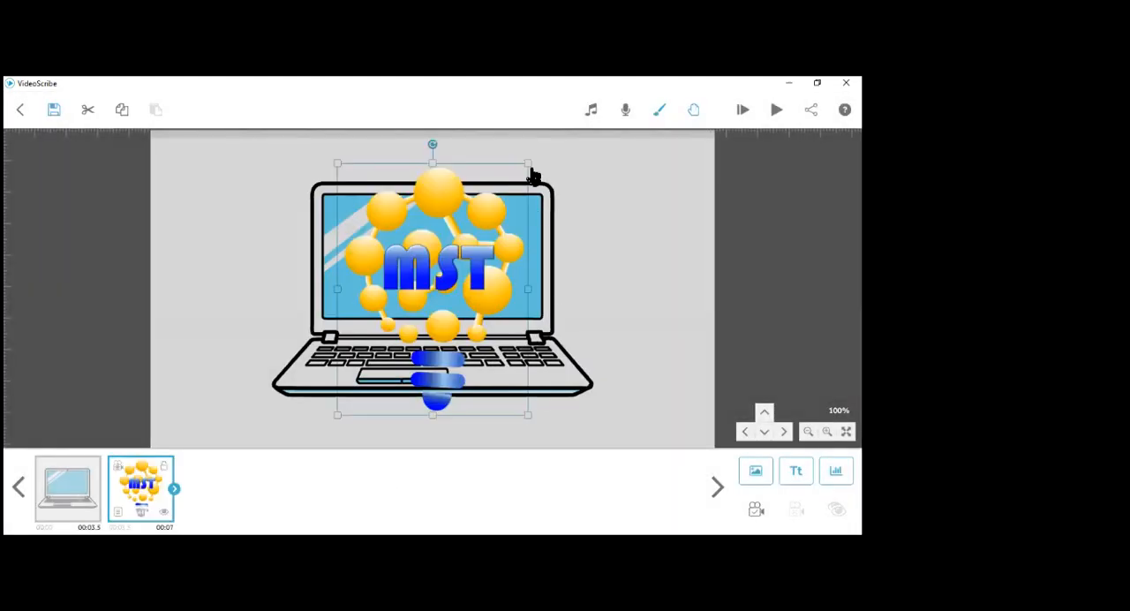
left_click_drag(529, 167, 434, 215)
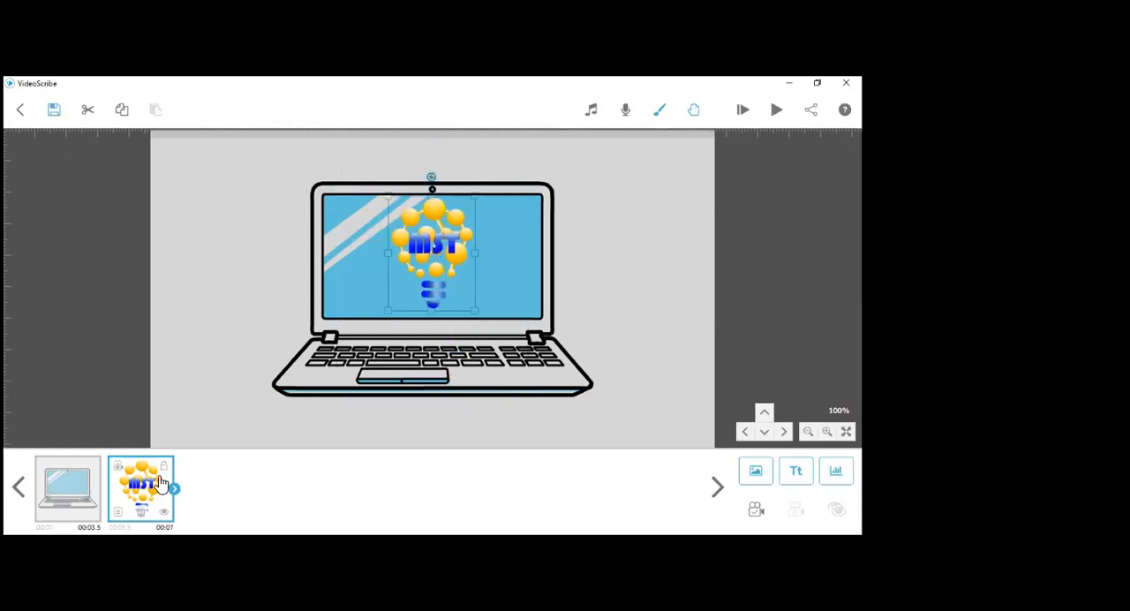
- Preview the scribe with the laptop and logo, and view its video download options without exporting
left_click(77, 497)
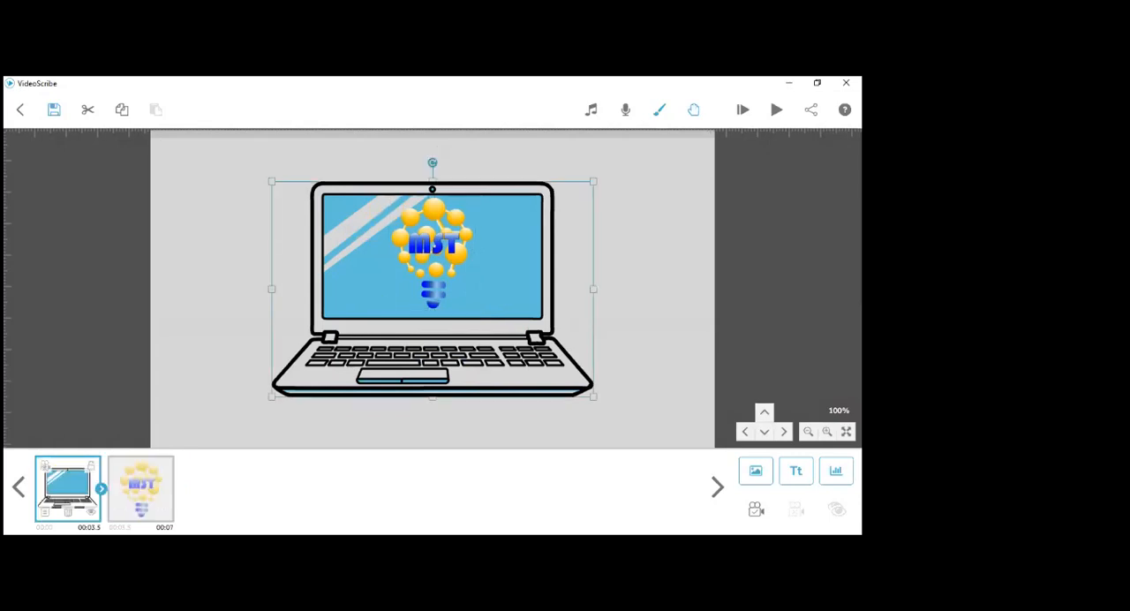
left_click(777, 109)
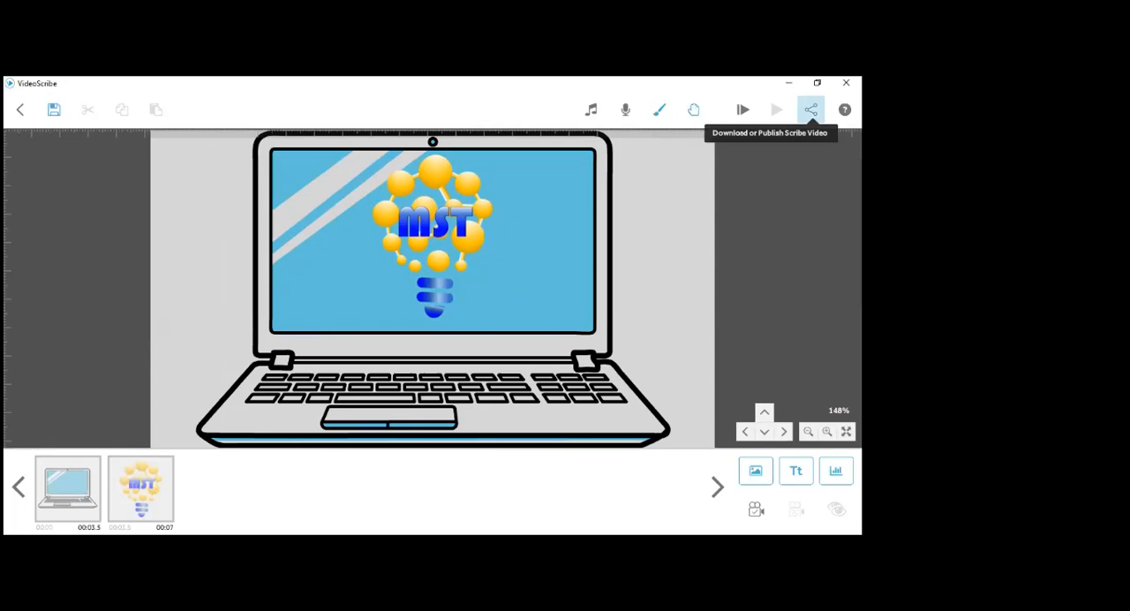
left_click(811, 109)
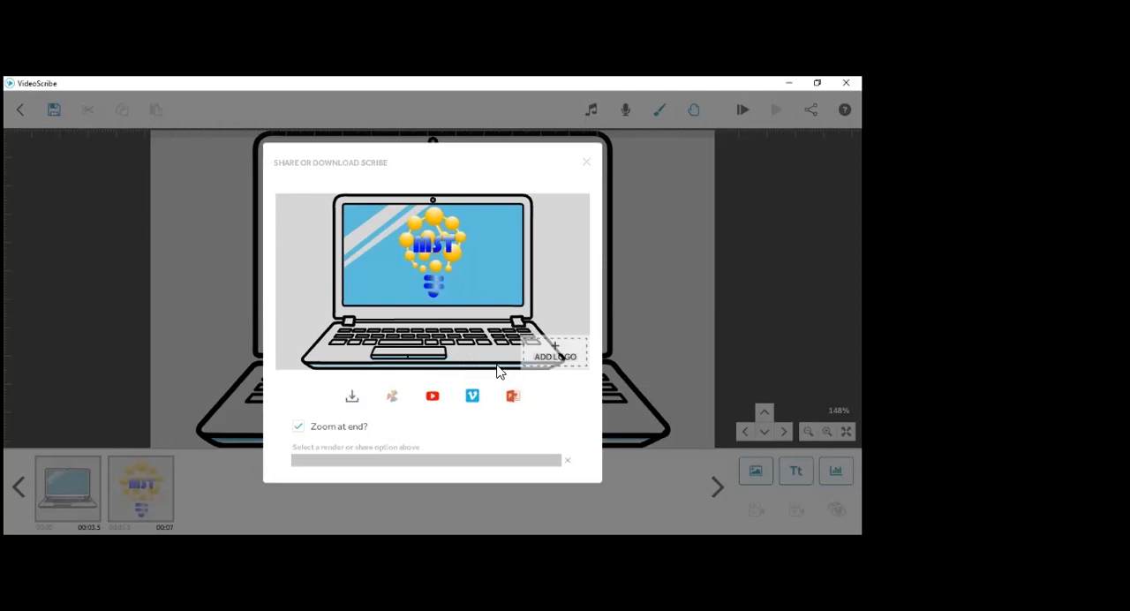
left_click(351, 399)
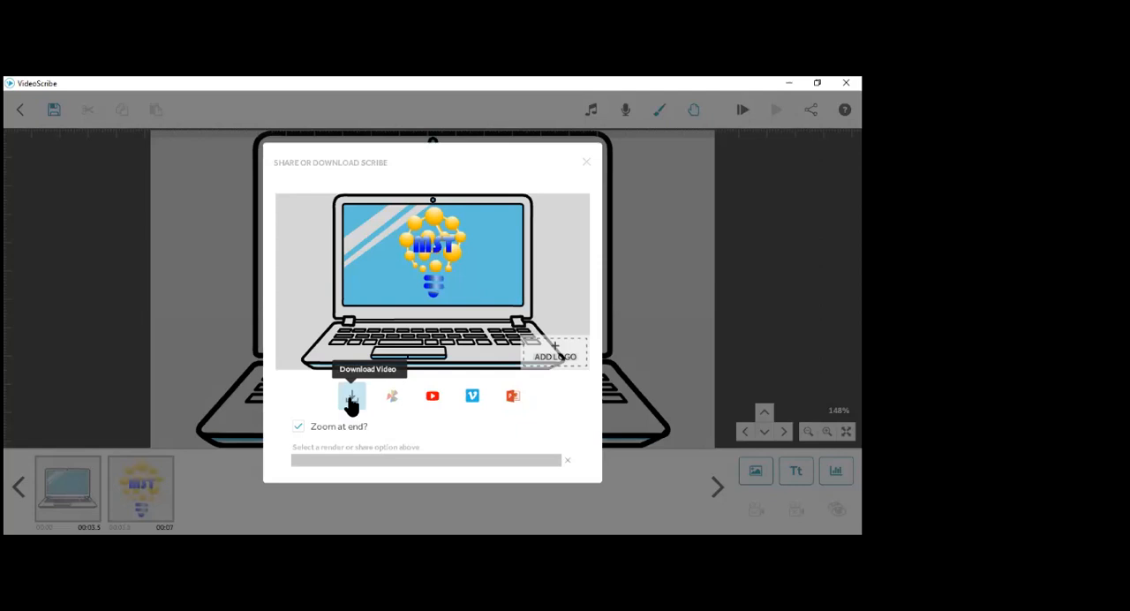
left_click(588, 164)
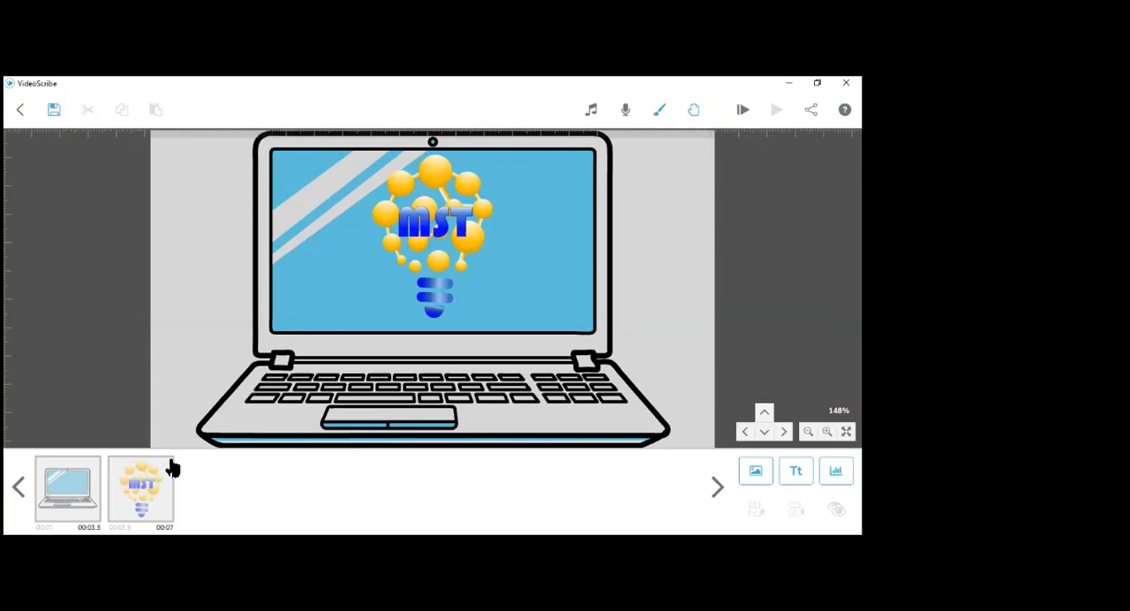
- Cut the MST logo from the laptop's screen
left_click(508, 192)
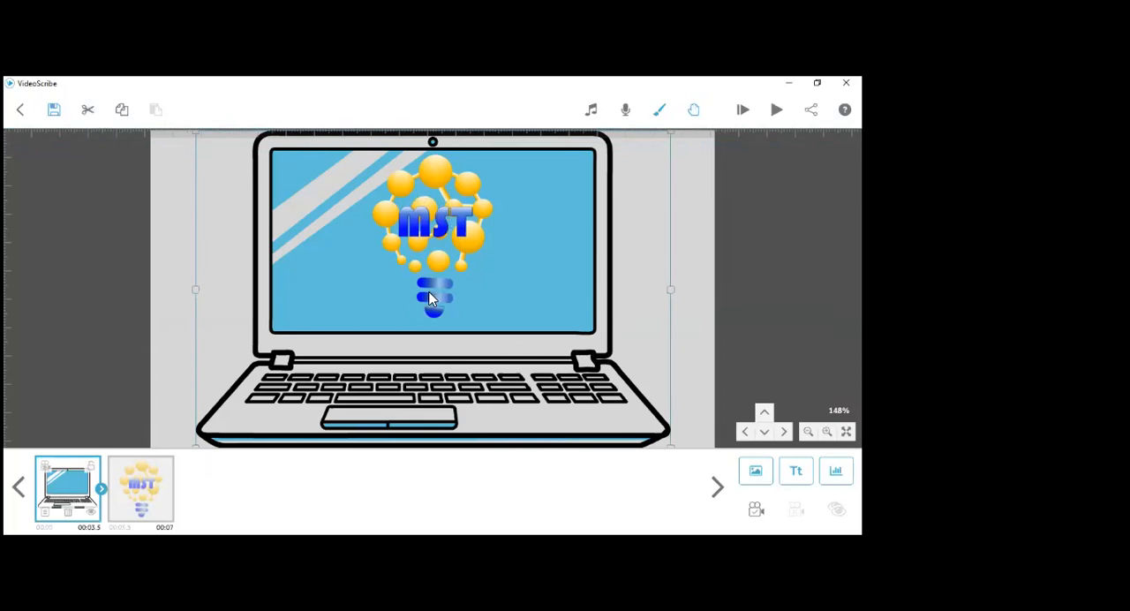
left_click(130, 500)
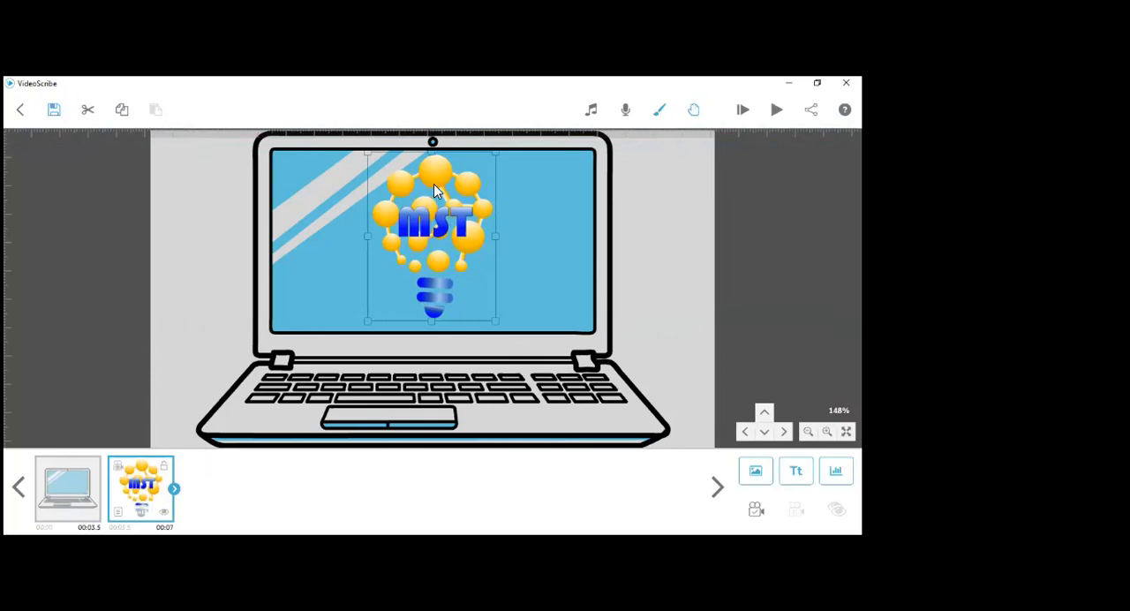
left_click(87, 113)
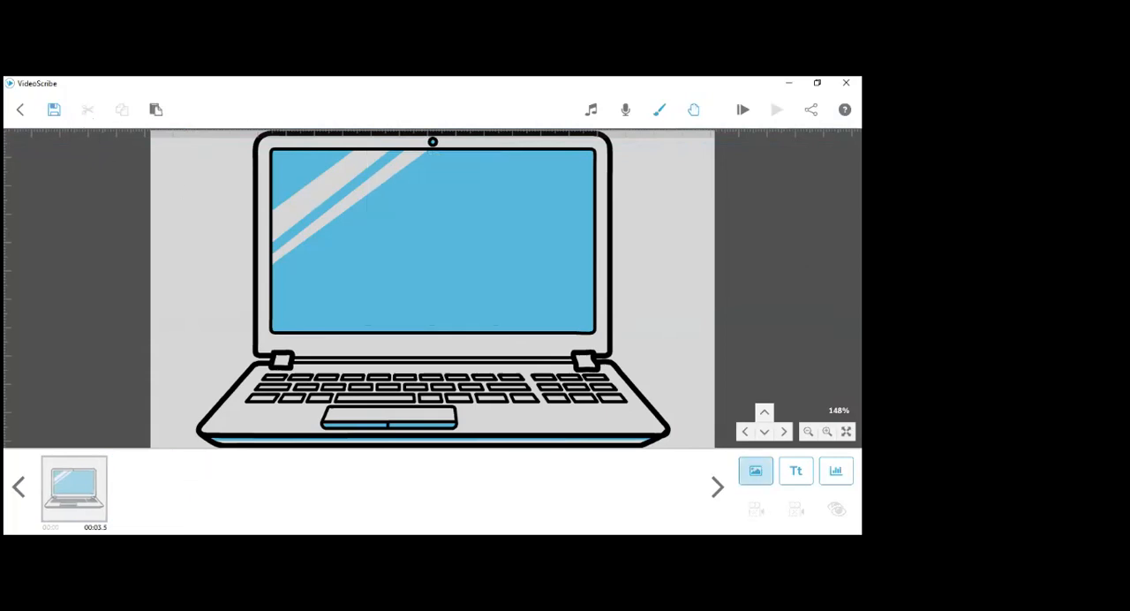
- Add the MST logo again from the recently used images and fit it within the laptop's screen
left_click(755, 471)
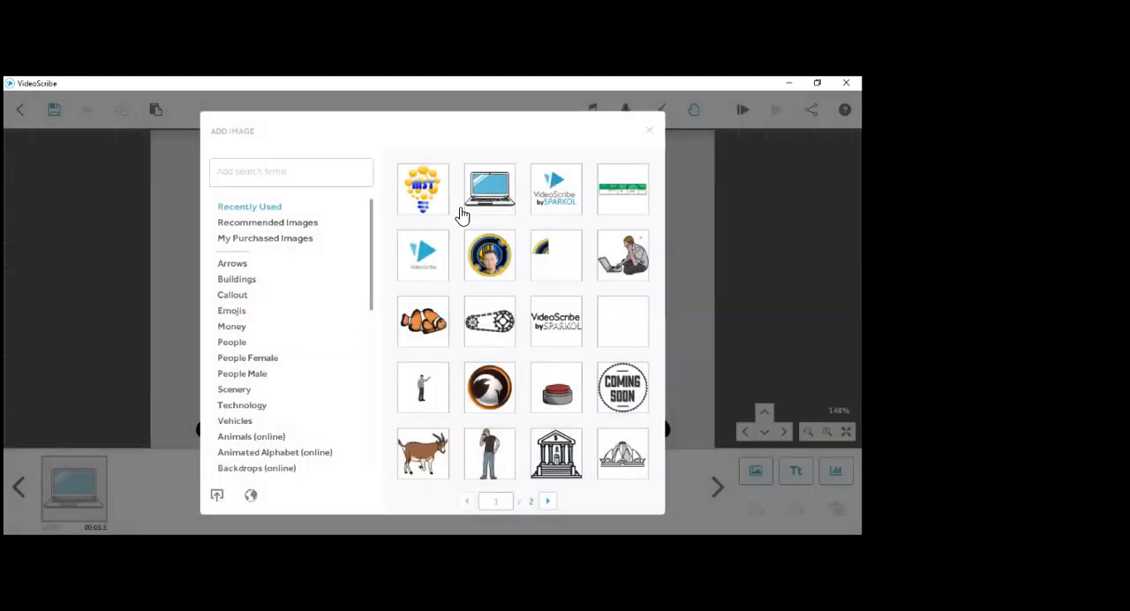
left_click(416, 199)
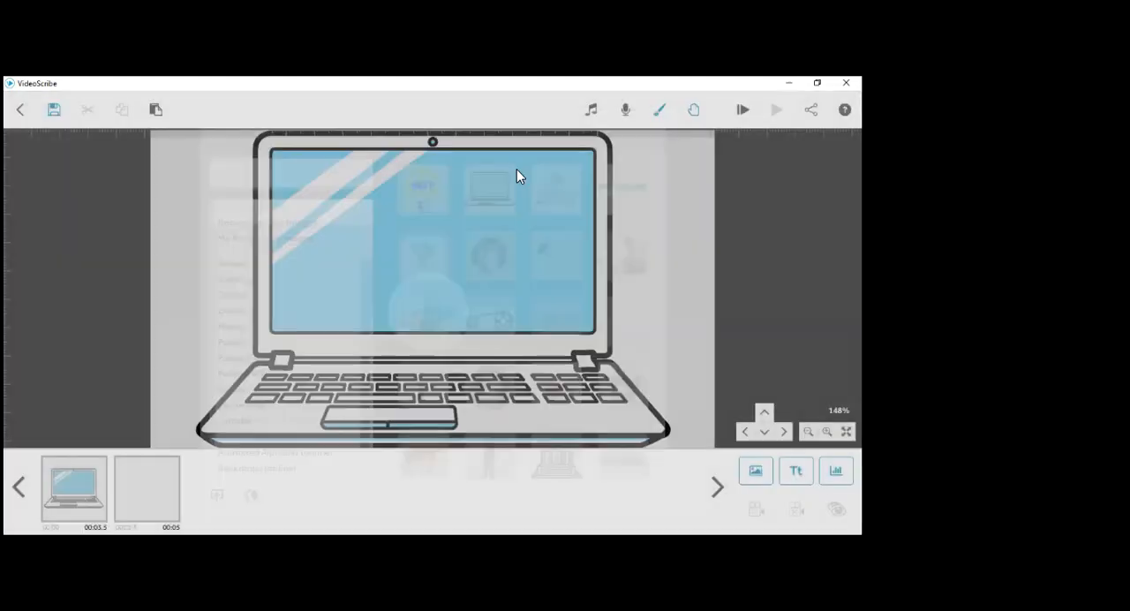
left_click_drag(525, 169, 445, 241)
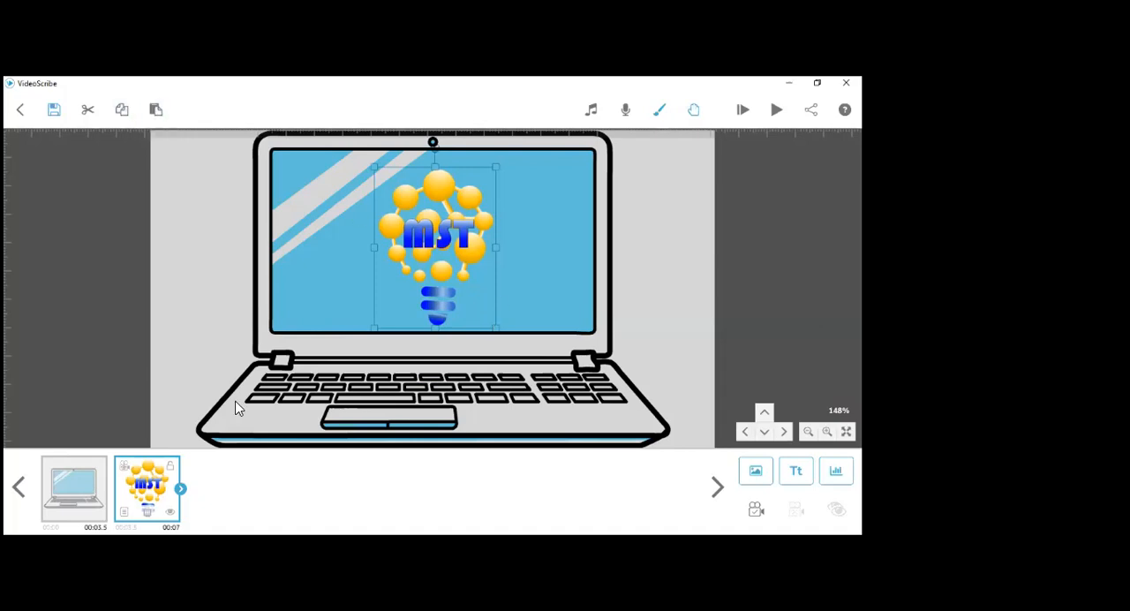
left_click(88, 484)
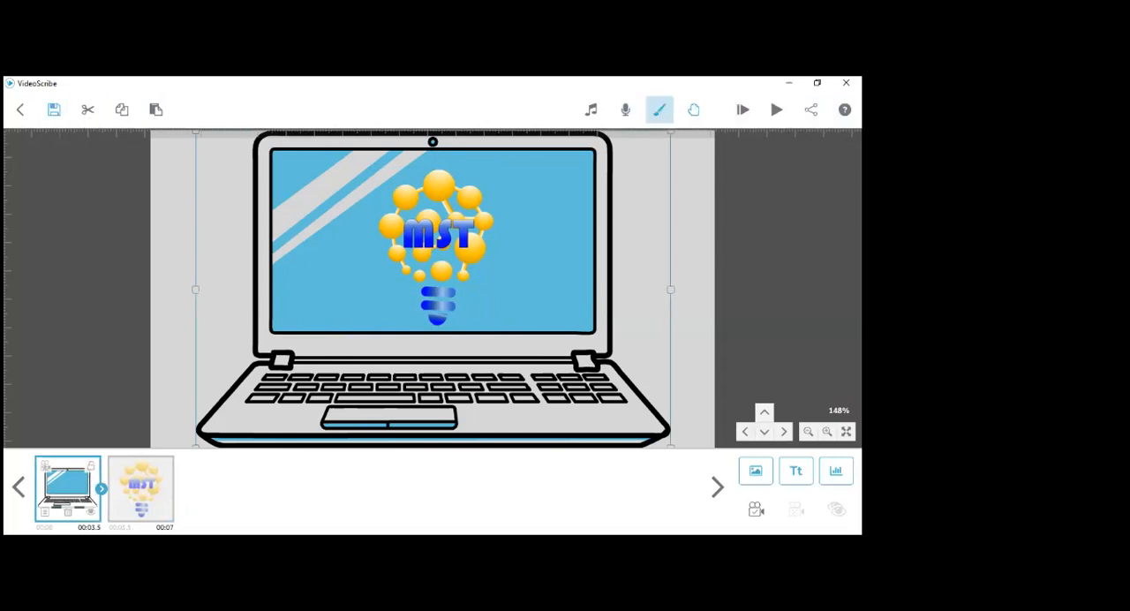
- Preview the Big Mine and Bandbeat tracks in the scribe music library
left_click(592, 110)
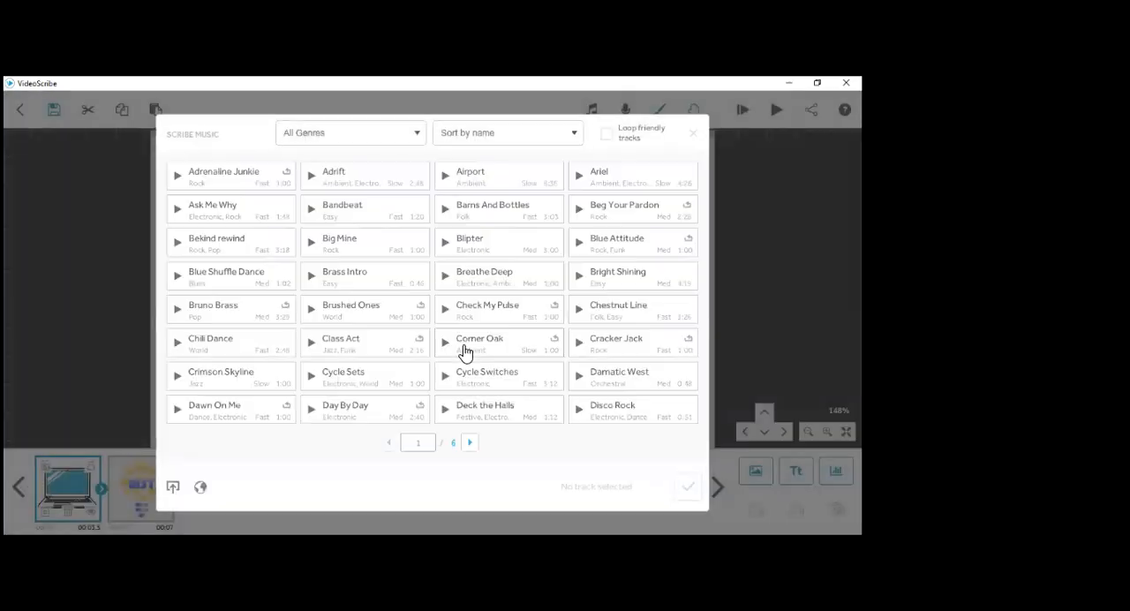
left_click(311, 242)
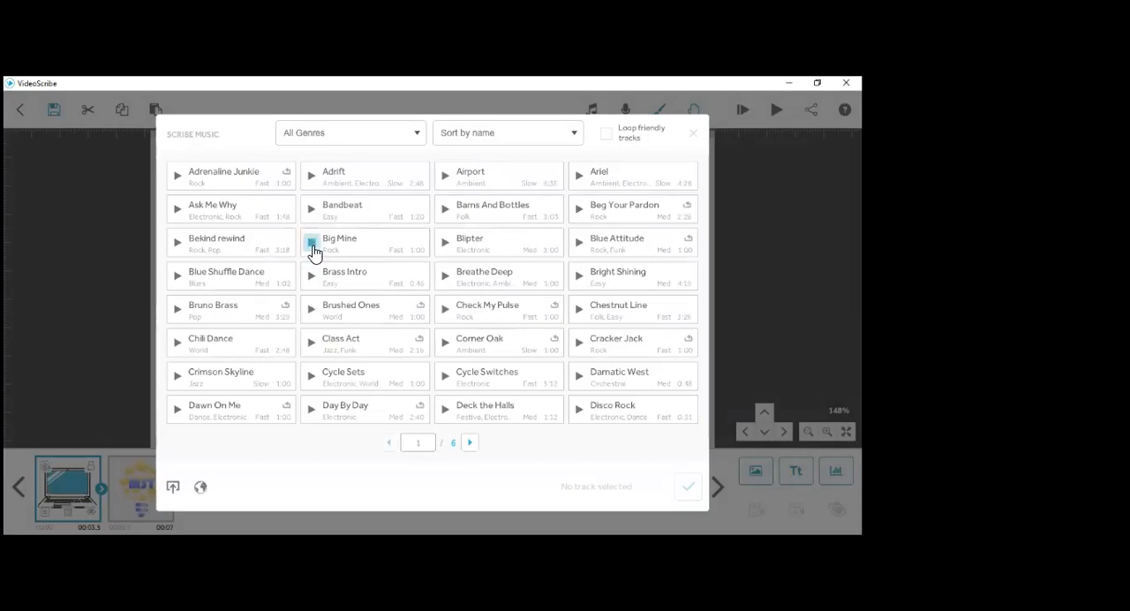
left_click(312, 209)
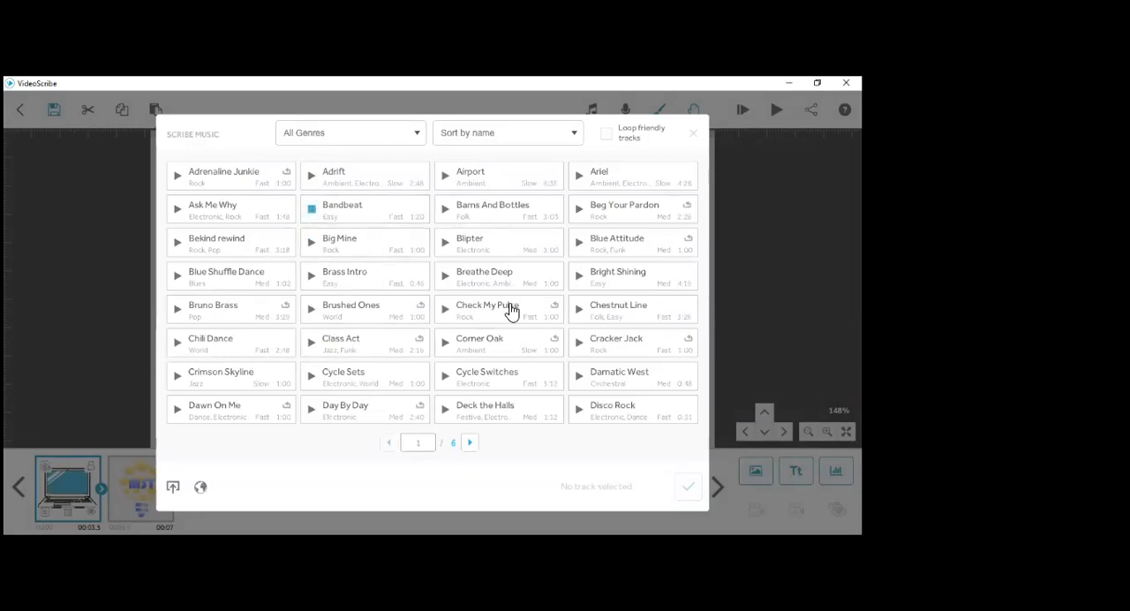
- Preview the Adrift, Ask Me Why and Adrenaline Junkie tracks in the scribe music library
left_click(312, 175)
left_click(176, 213)
left_click(178, 177)
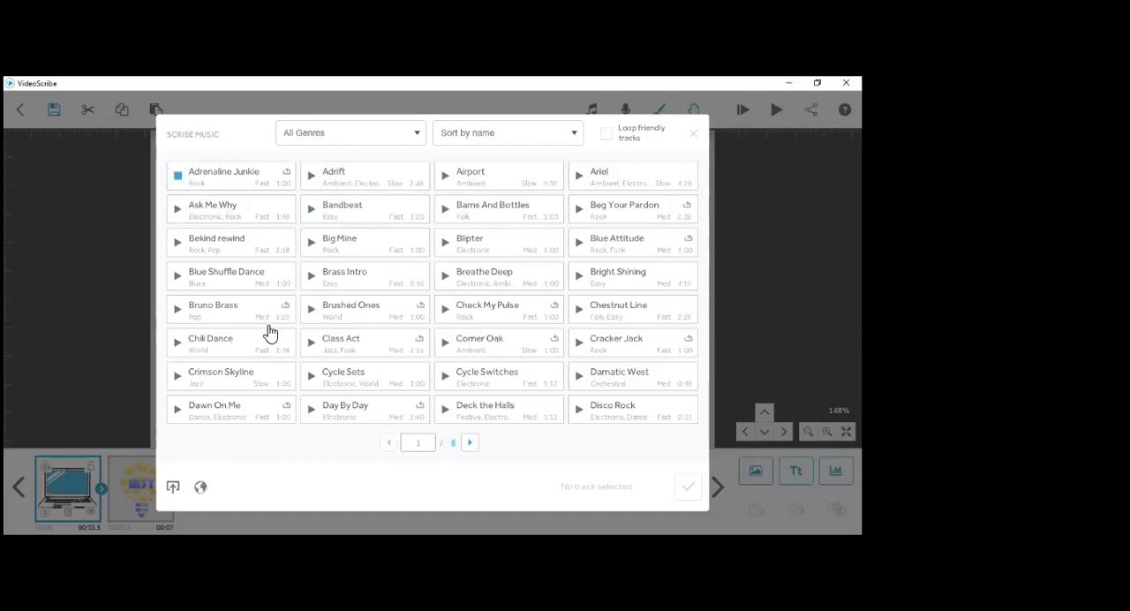
- Add the Chili Dance track as the scribe's music, with its volume lowered to about one third
left_click(180, 346)
left_click(228, 349)
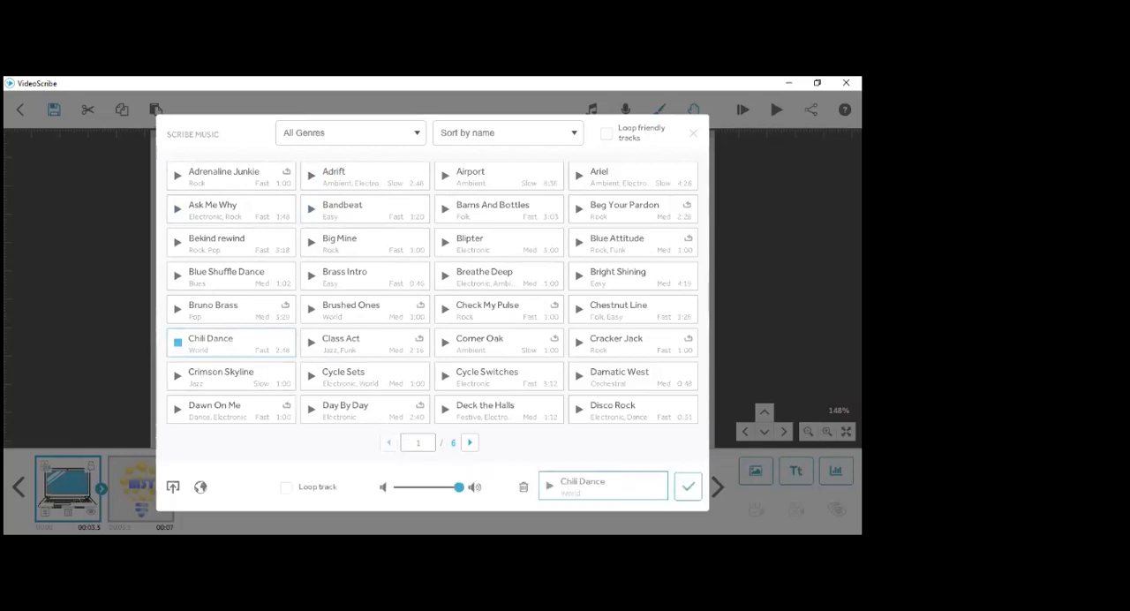
left_click_drag(460, 491, 422, 499)
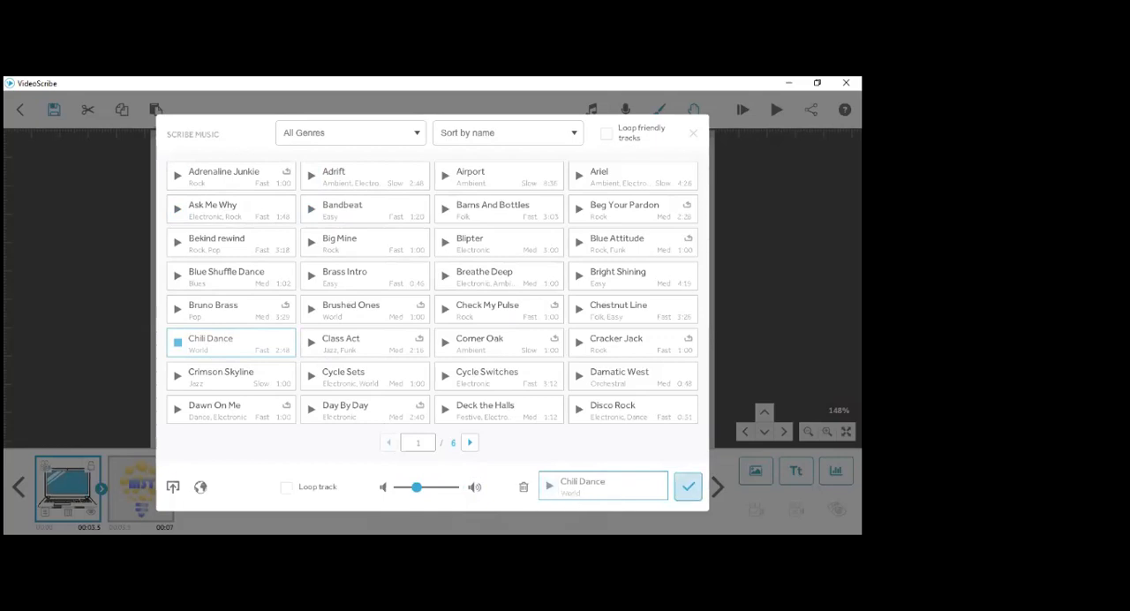
left_click(688, 486)
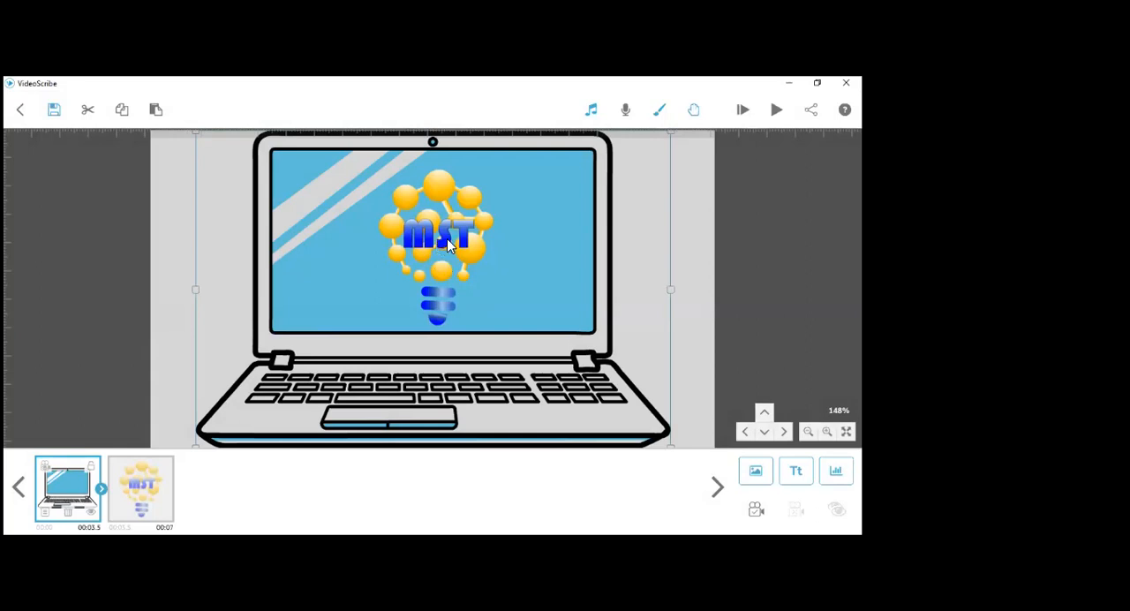
- In the laptop image's properties, set the animate time to 3.5 s and the pause to 1.5 s
left_click(46, 512)
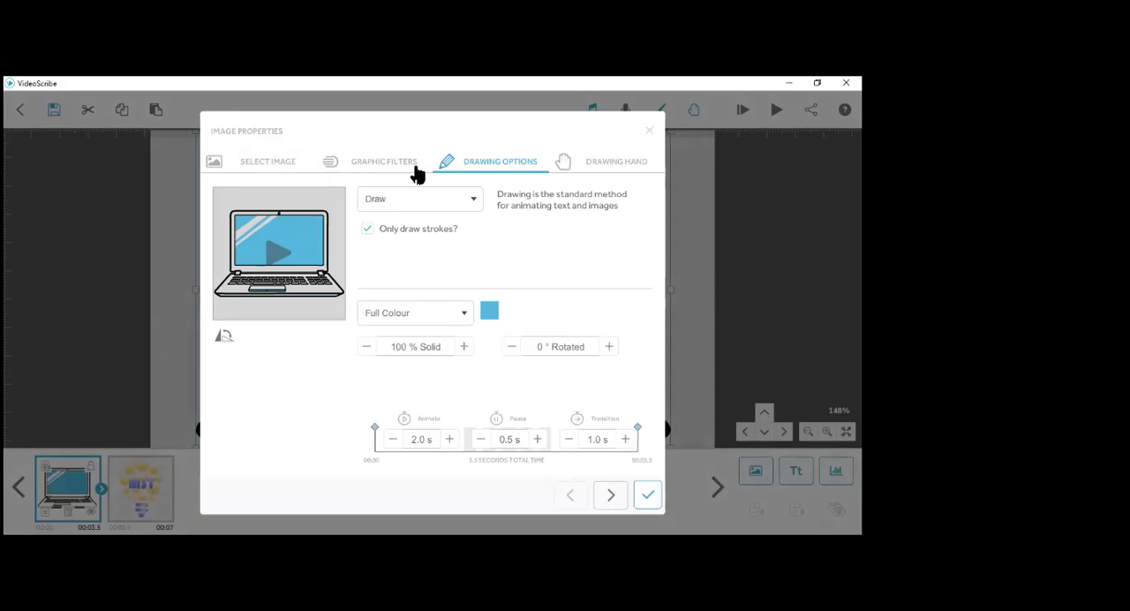
left_click(450, 438)
left_click(450, 439)
left_click(392, 446)
left_click(392, 446)
left_click(393, 446)
left_click(392, 446)
left_click(392, 446)
left_click(540, 440)
left_click(538, 439)
- Review the laptop image's drawing hands, graphic filters and drawing options, and preview its drawing animation
left_click(612, 164)
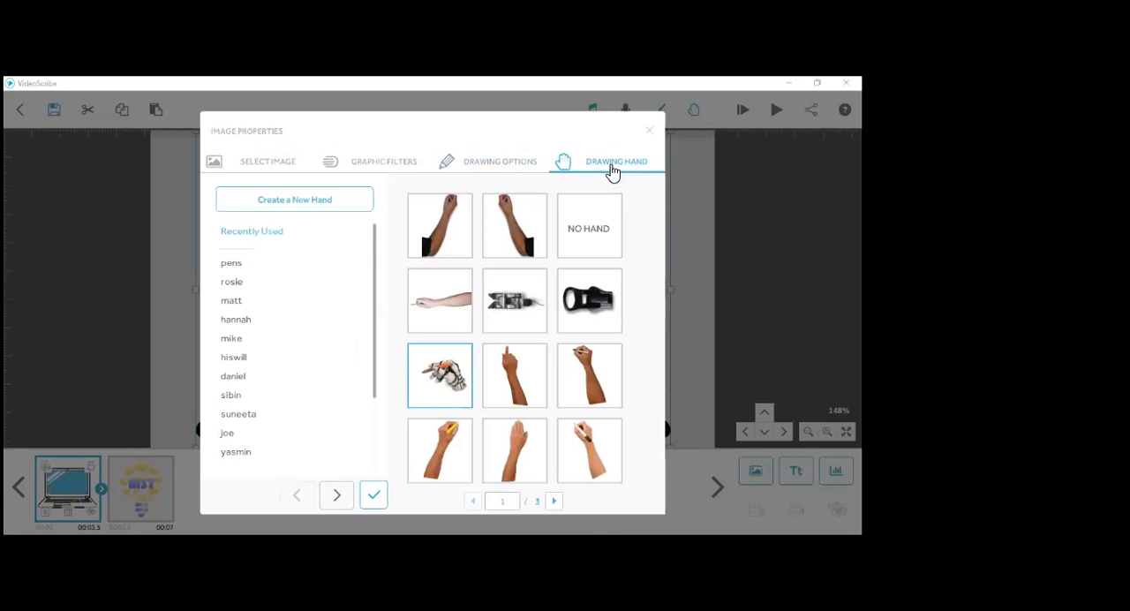
left_click(504, 169)
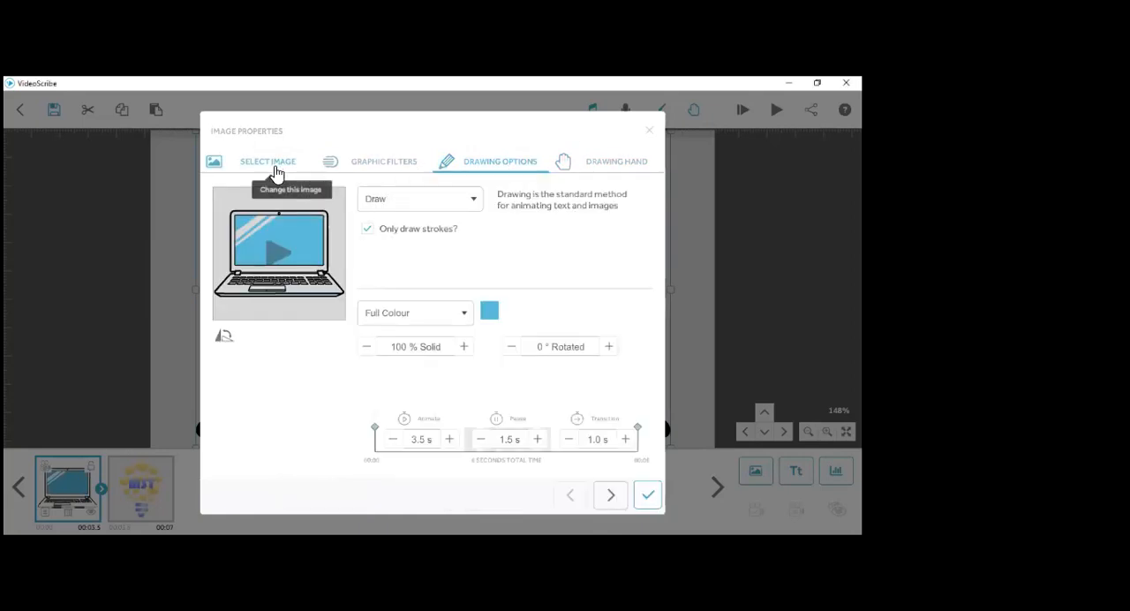
left_click(393, 170)
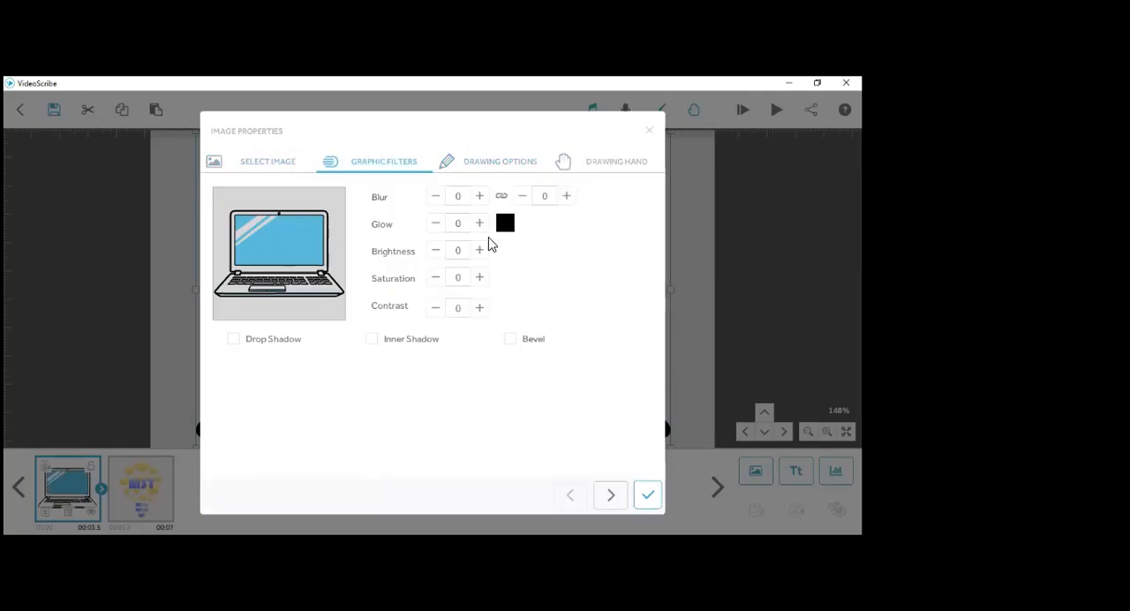
left_click(479, 170)
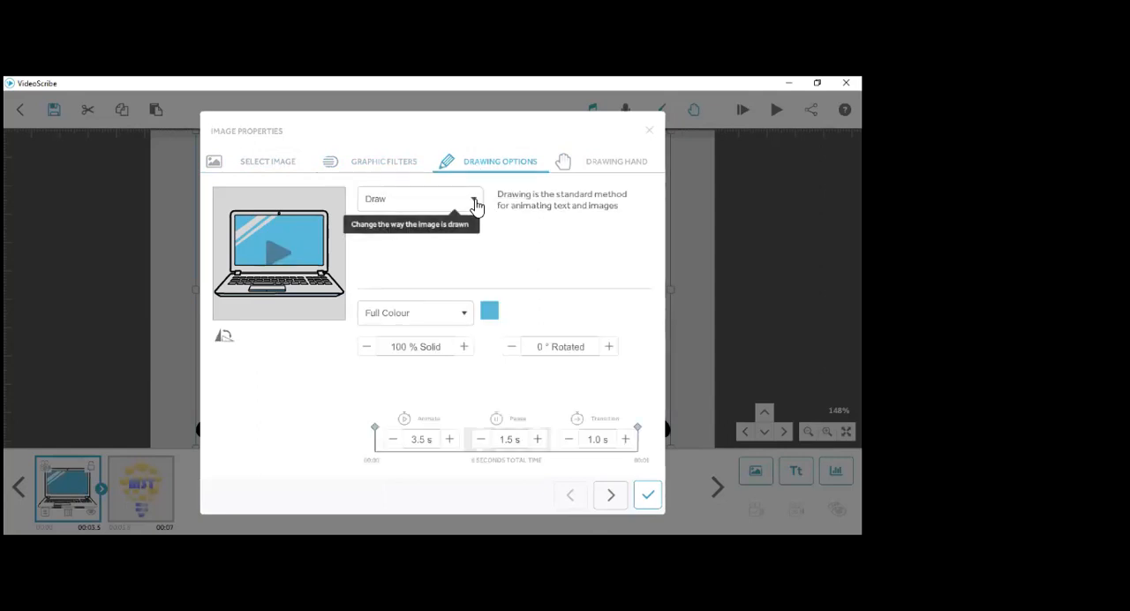
left_click(274, 257)
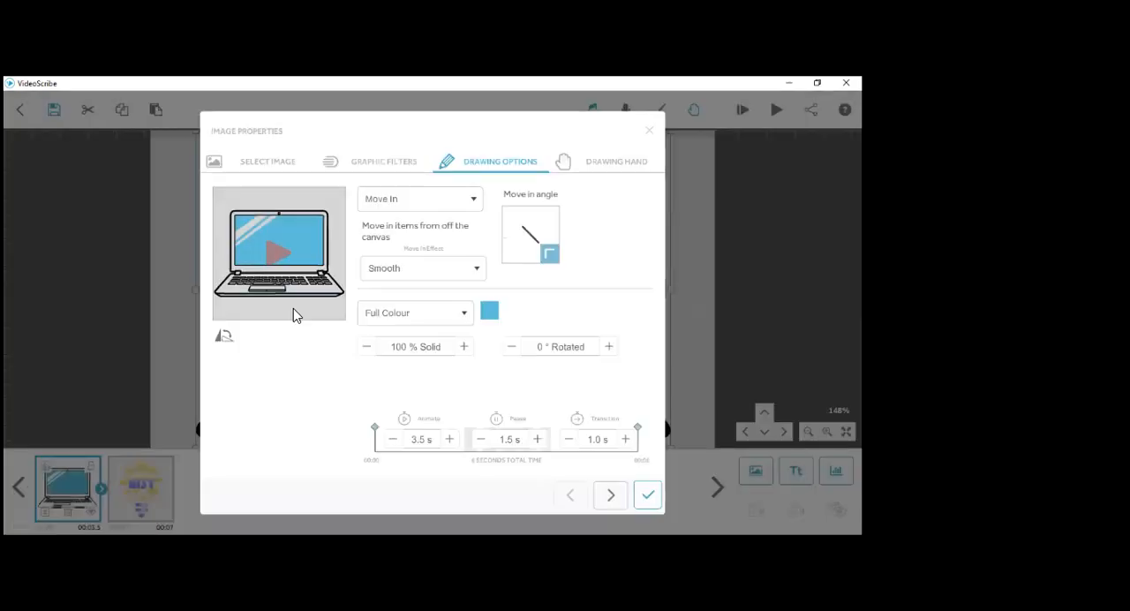
left_click(293, 308)
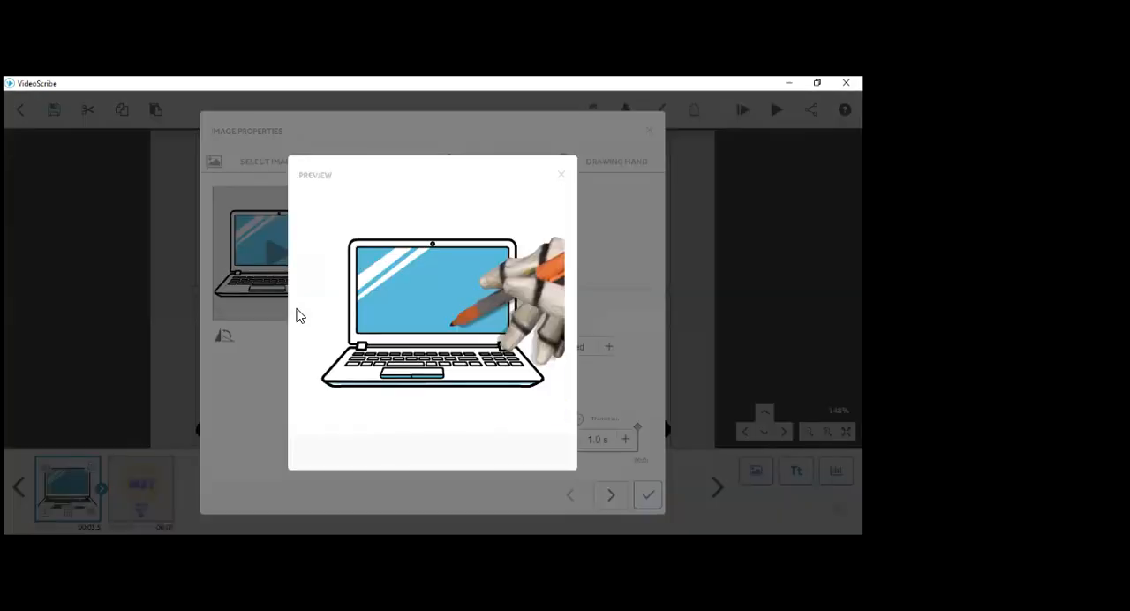
left_click(562, 175)
- Give the laptop an open hand with the Move In animation, apply it, and preview the effect from the image properties
left_click(607, 174)
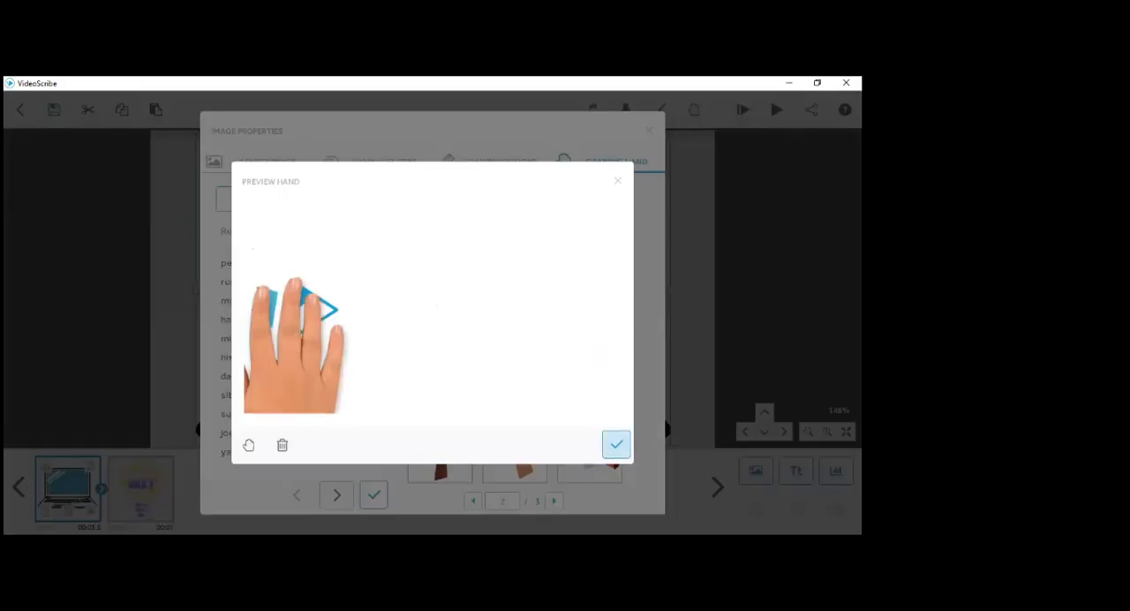
left_click(371, 508)
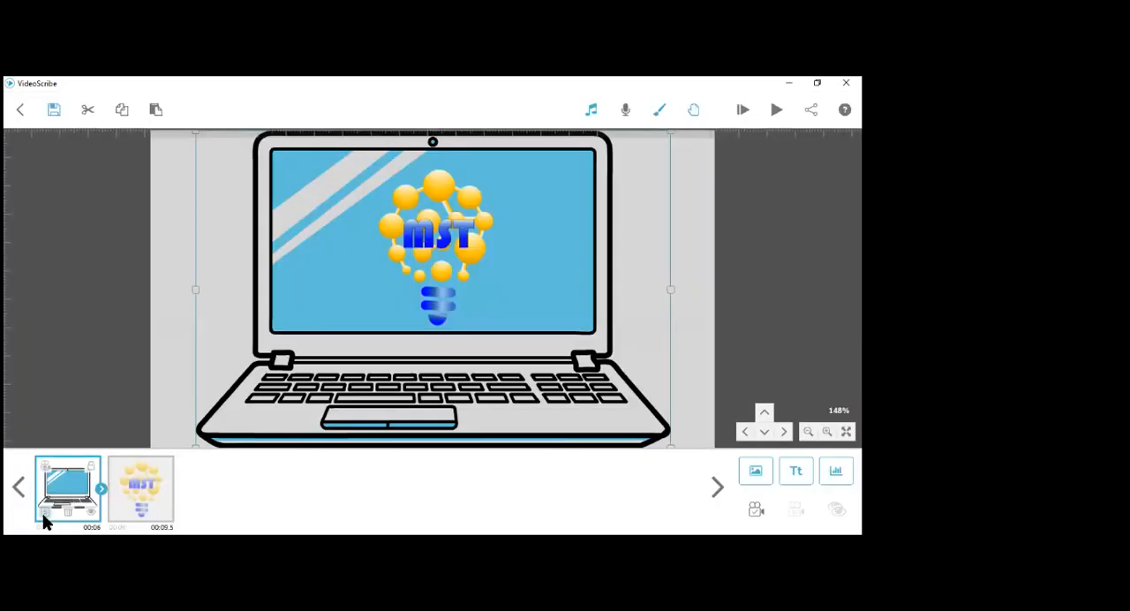
left_click(101, 488)
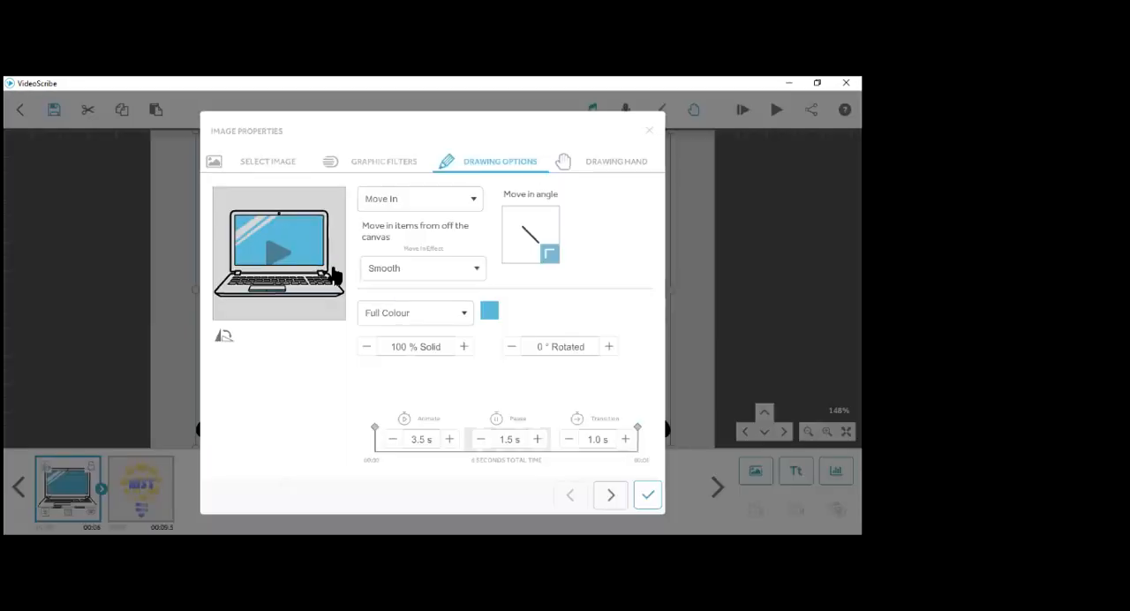
left_click(275, 264)
- Try several move-in angles for the laptop, ending with the one from the bottom edge
left_click(470, 201)
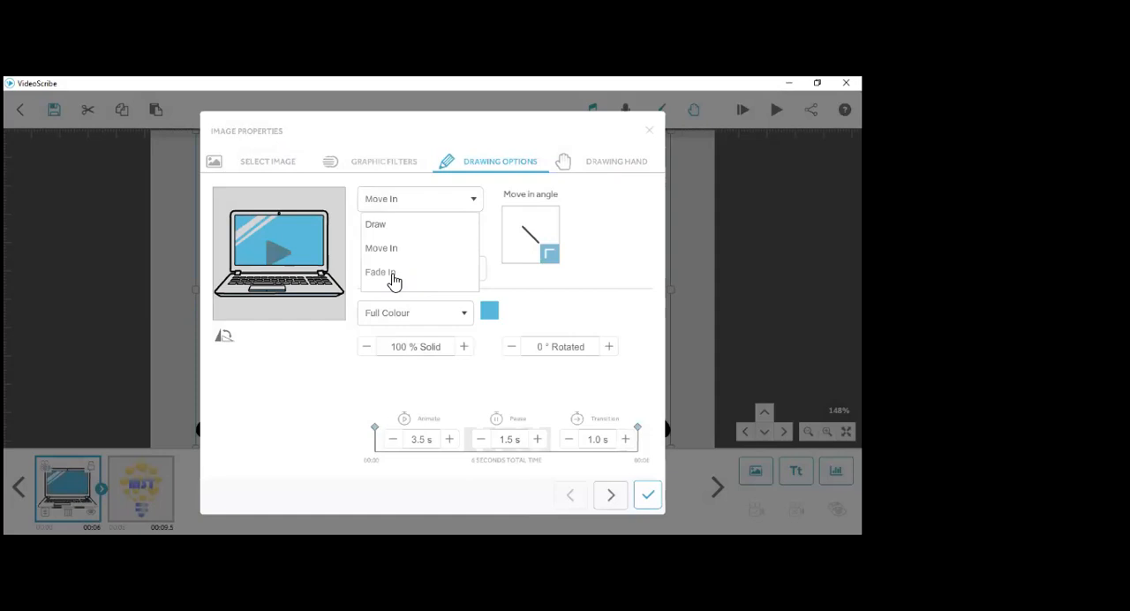
left_click(549, 219)
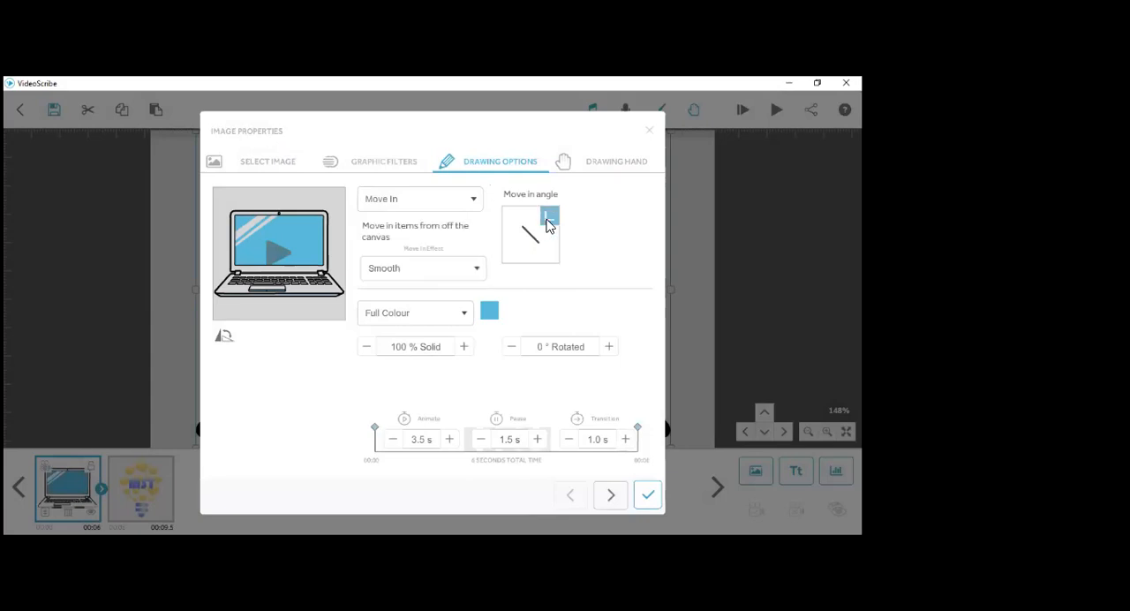
left_click(510, 235)
left_click(530, 215)
left_click(550, 235)
left_click(514, 235)
left_click(530, 256)
- Change the laptop's drawing hand to the hand holding a thin paintbrush and apply the image properties
left_click(608, 171)
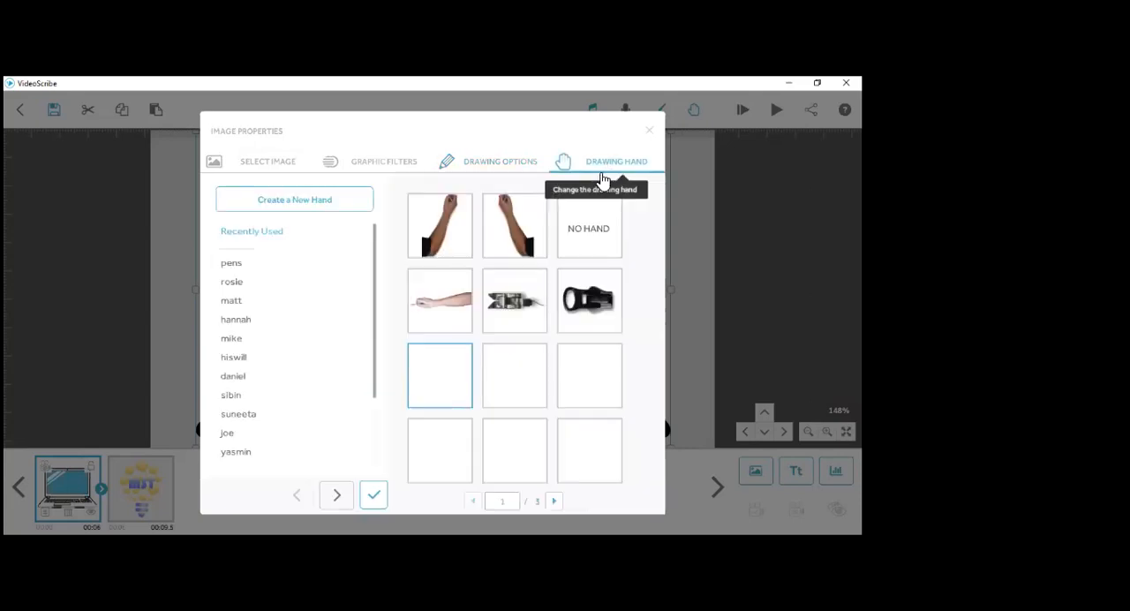
scroll(577, 328, "down", 2)
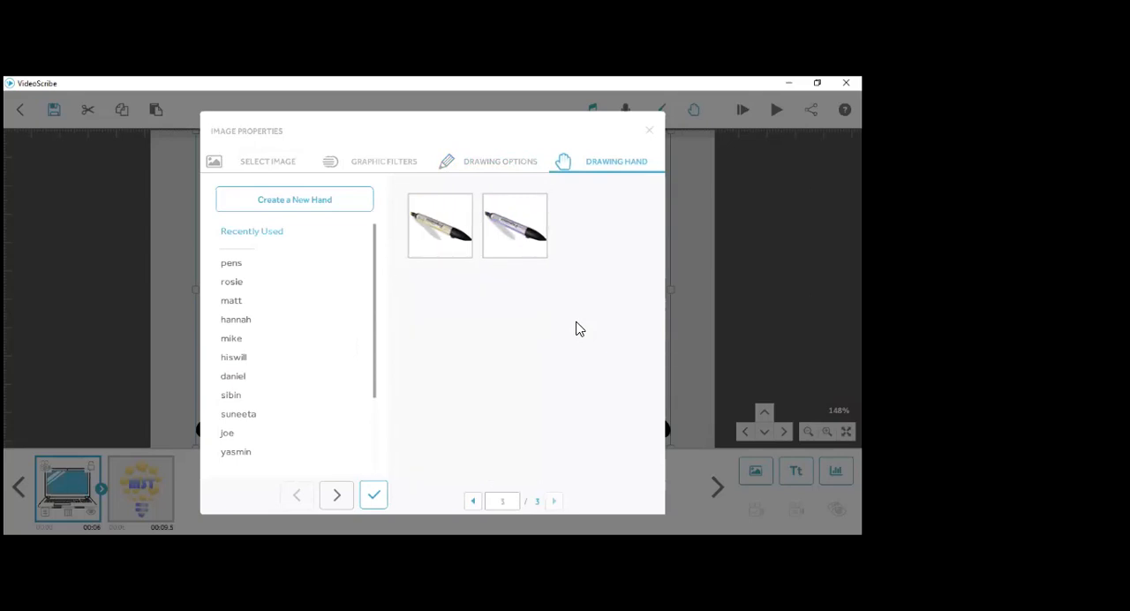
scroll(578, 328, "up", 1)
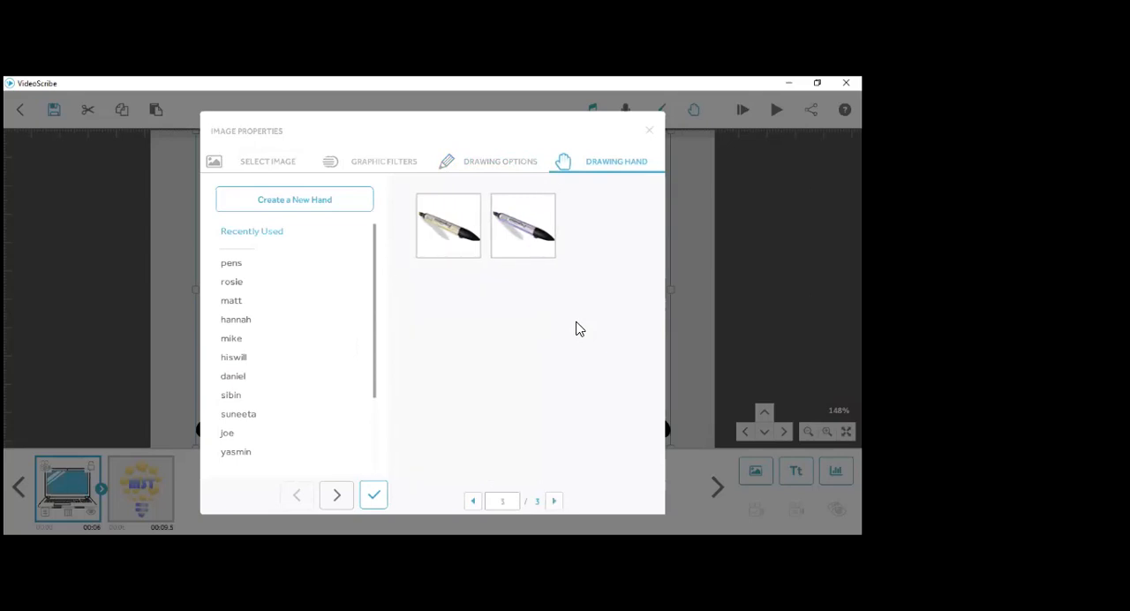
left_click(234, 320)
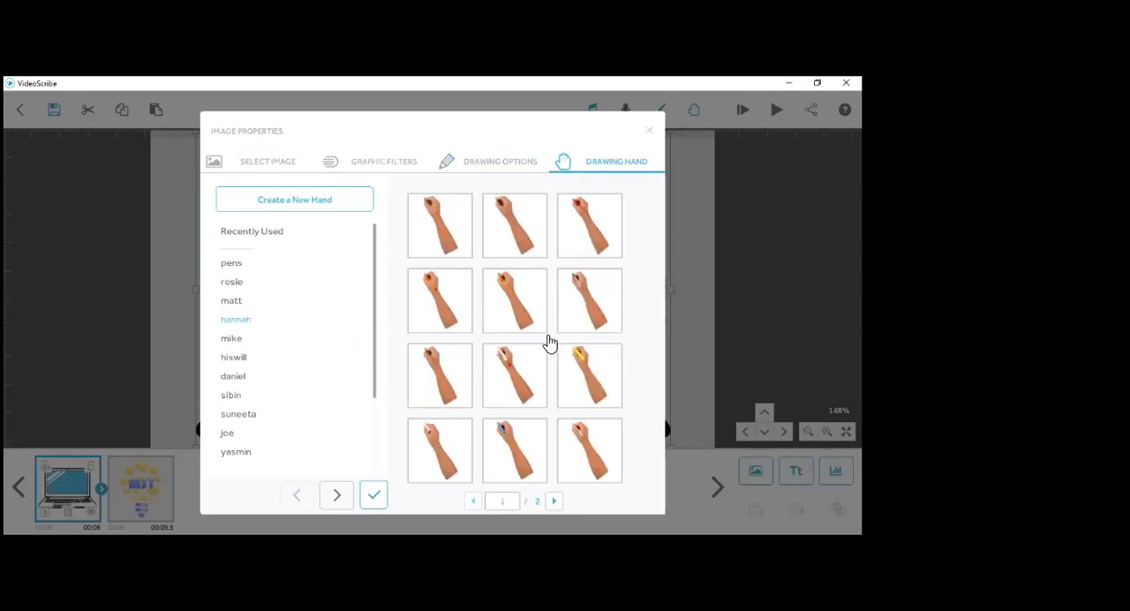
scroll(550, 343, "down", 1)
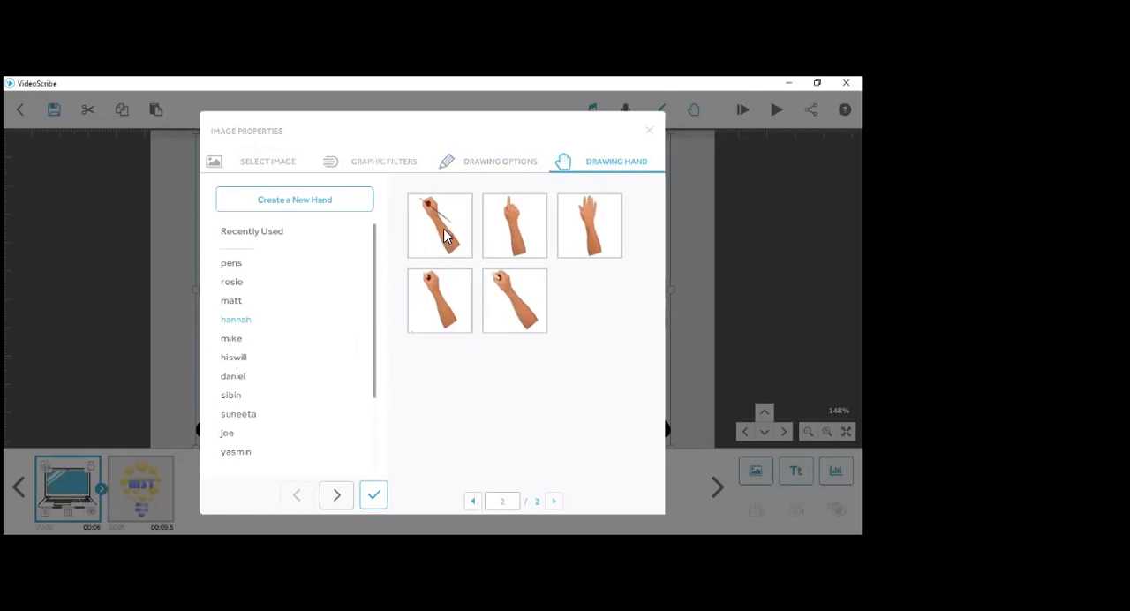
left_click(461, 327)
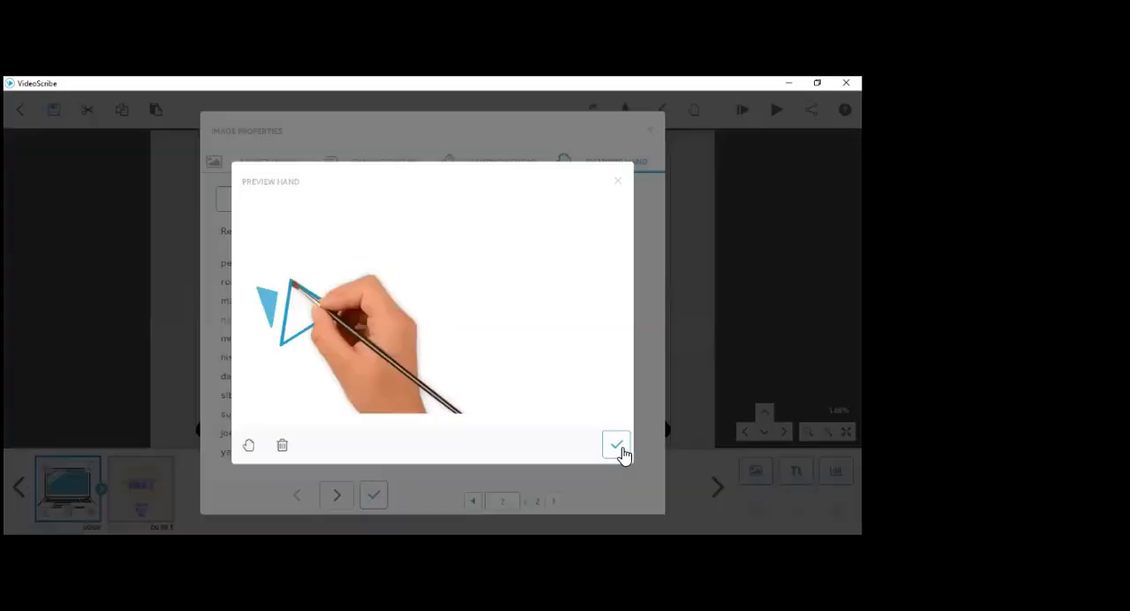
left_click(619, 447)
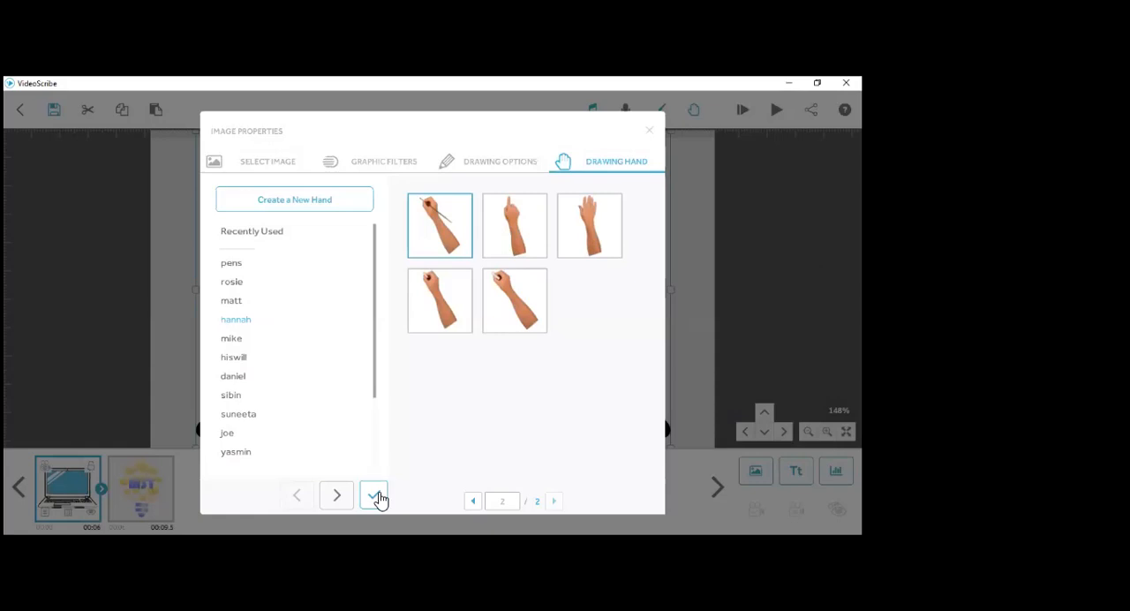
left_click(373, 494)
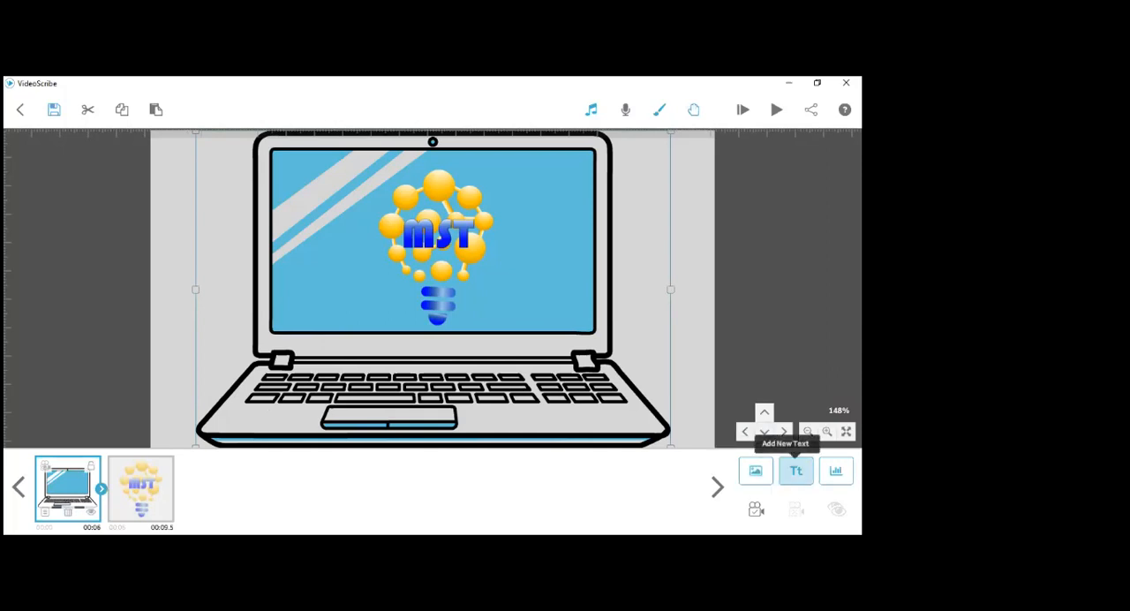
- Add the text "Multimedia for Smart Teacher" to the scribe in the Blusty Script Free font
left_click(796, 471)
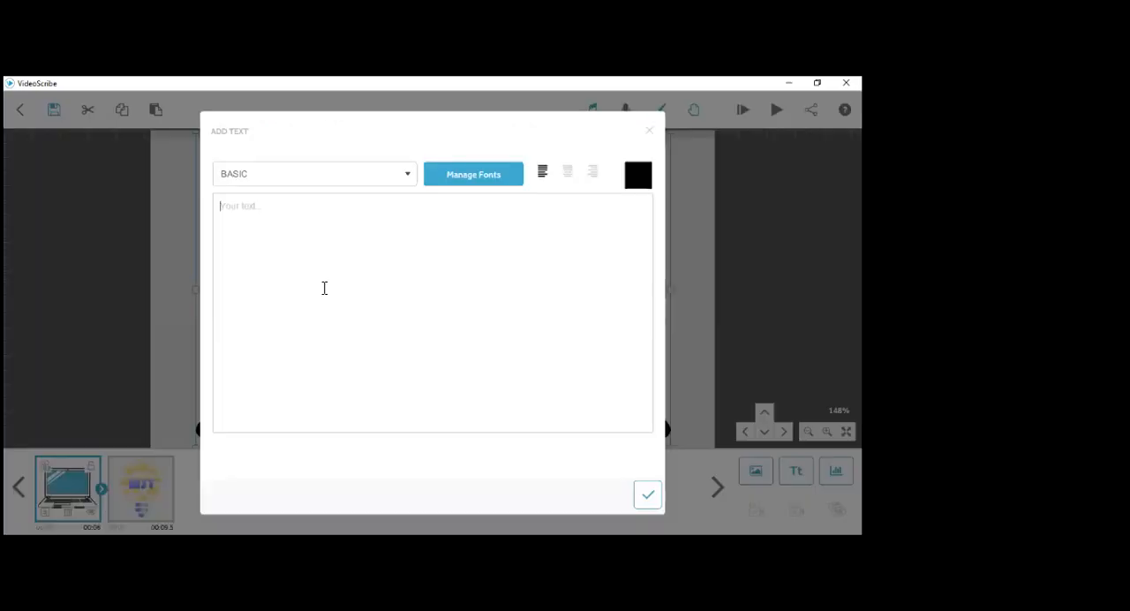
type("M")
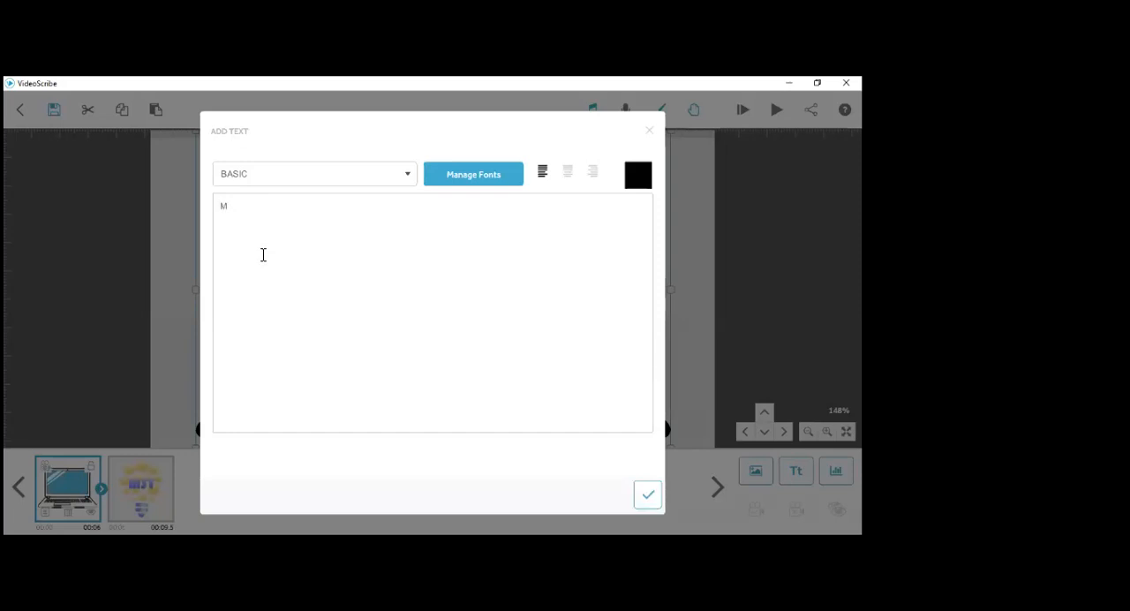
type("ultimedia for Smart Teacher")
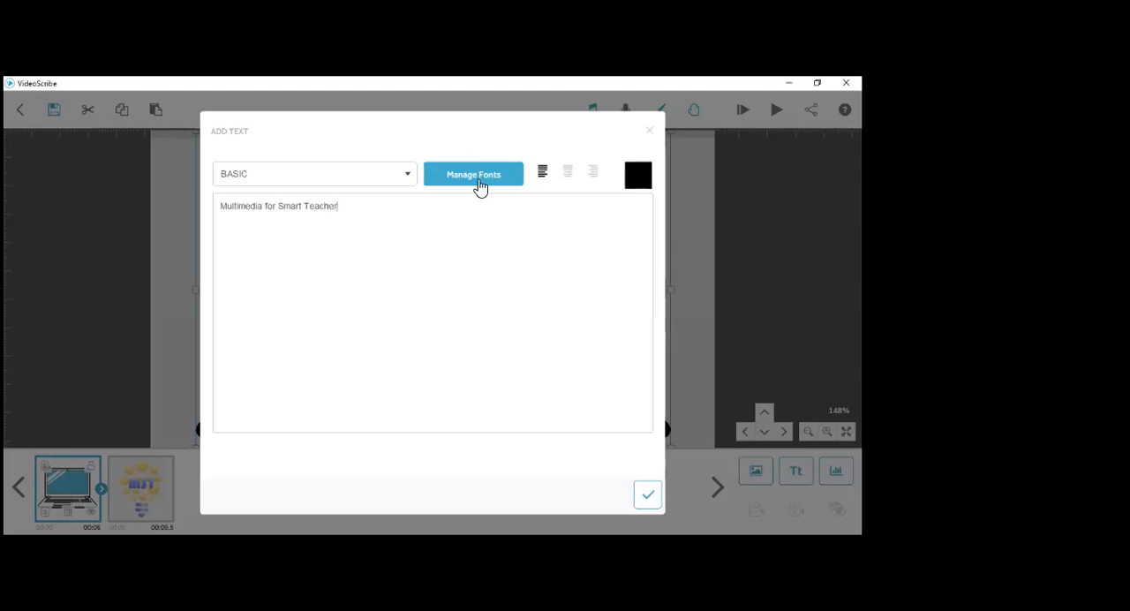
left_click(409, 177)
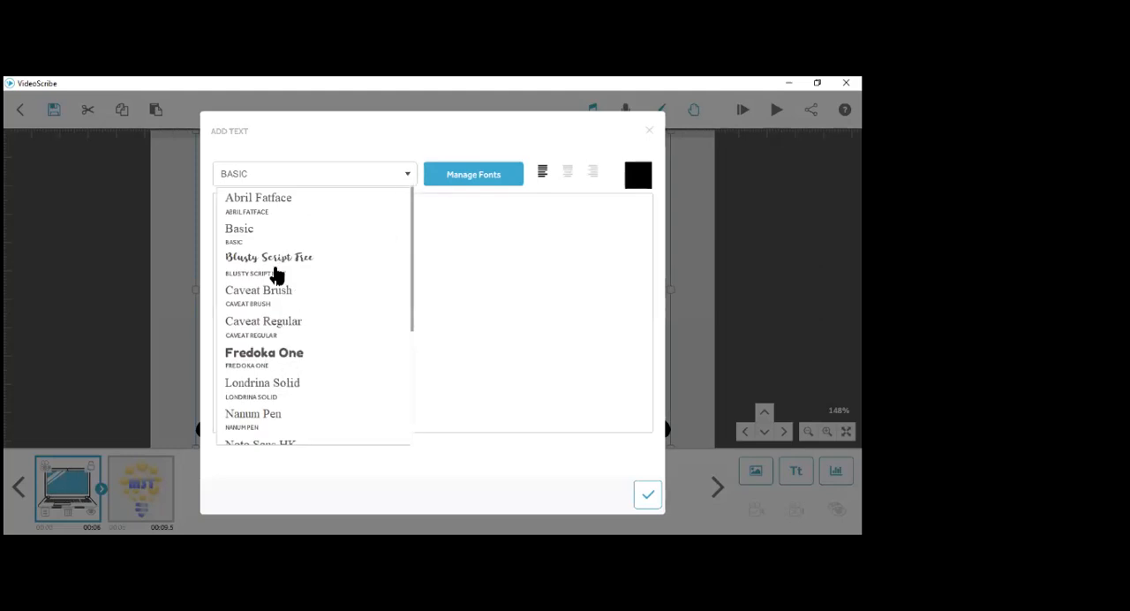
left_click(274, 263)
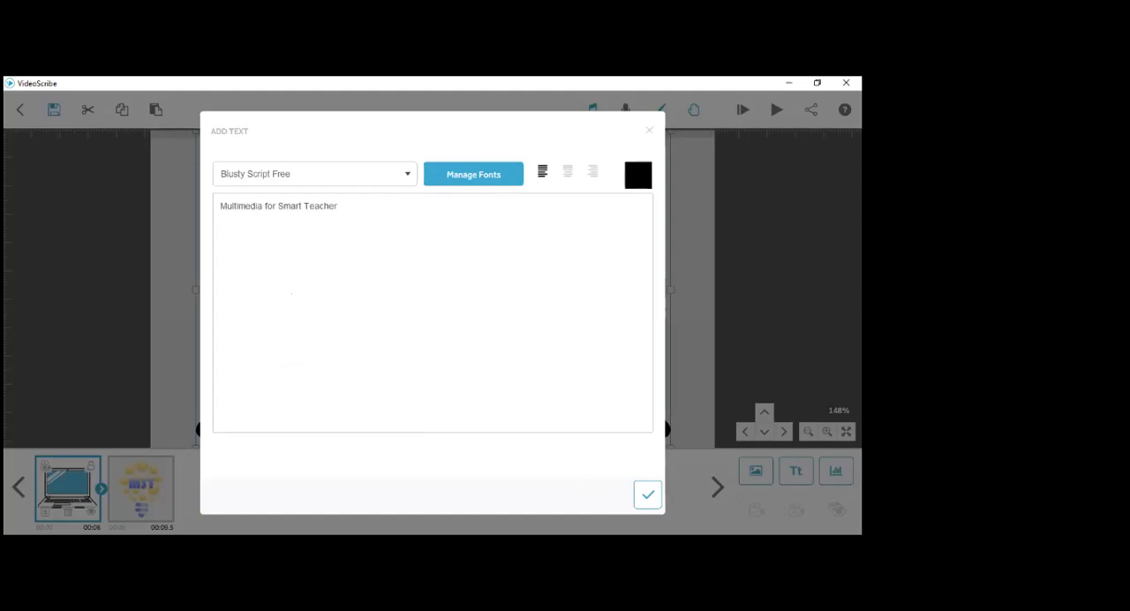
left_click(645, 494)
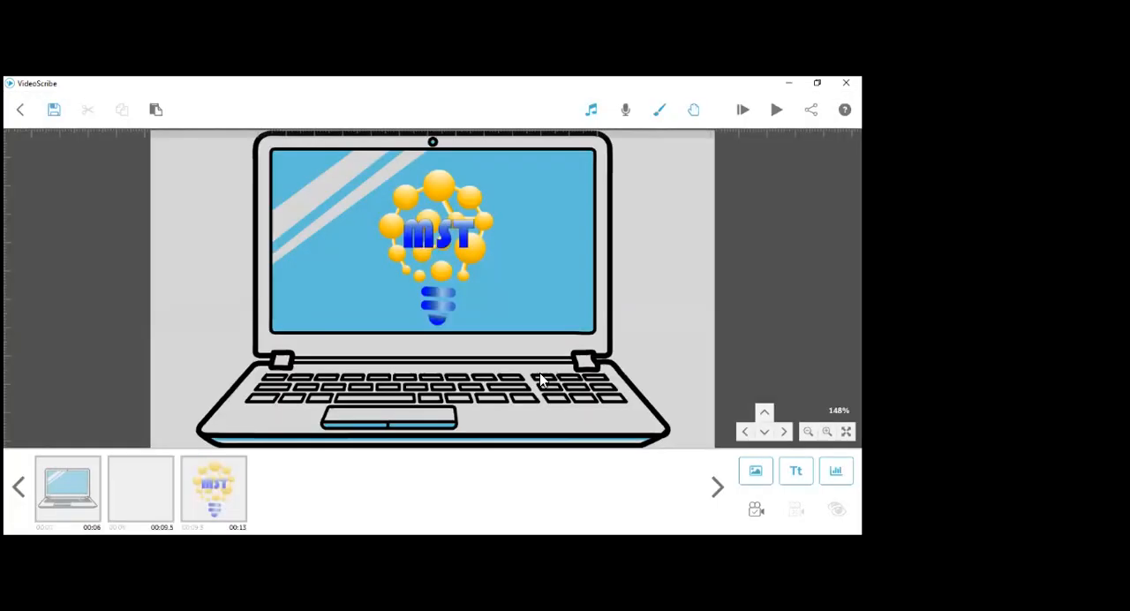
- Place the text beneath the laptop slightly wider than it, and reorder it after the MST logo in the timeline
left_click_drag(480, 297, 485, 363)
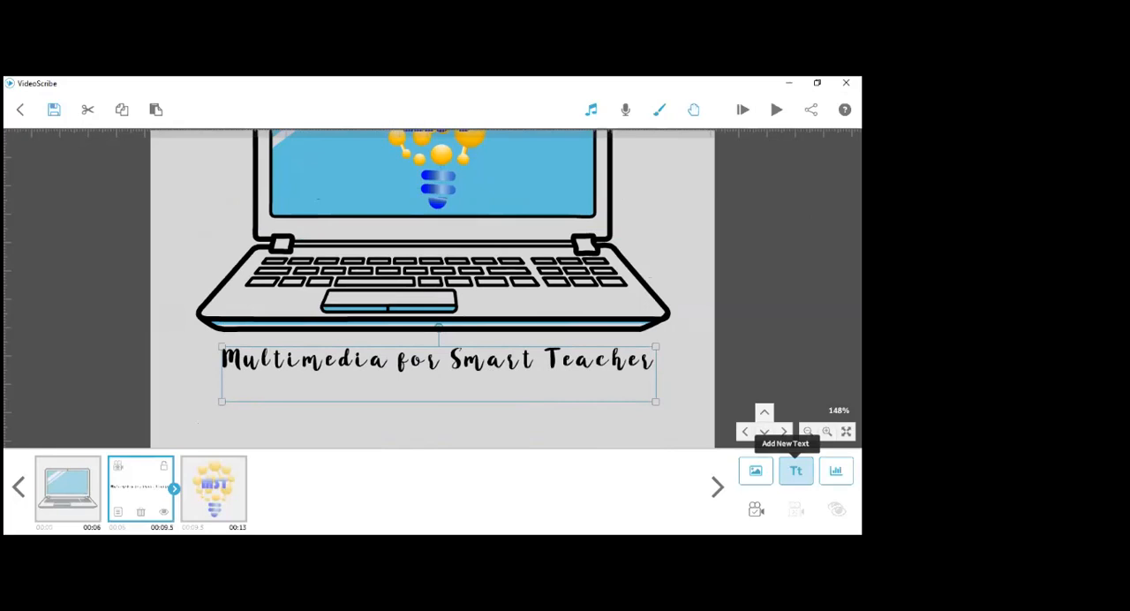
left_click_drag(657, 402, 702, 407)
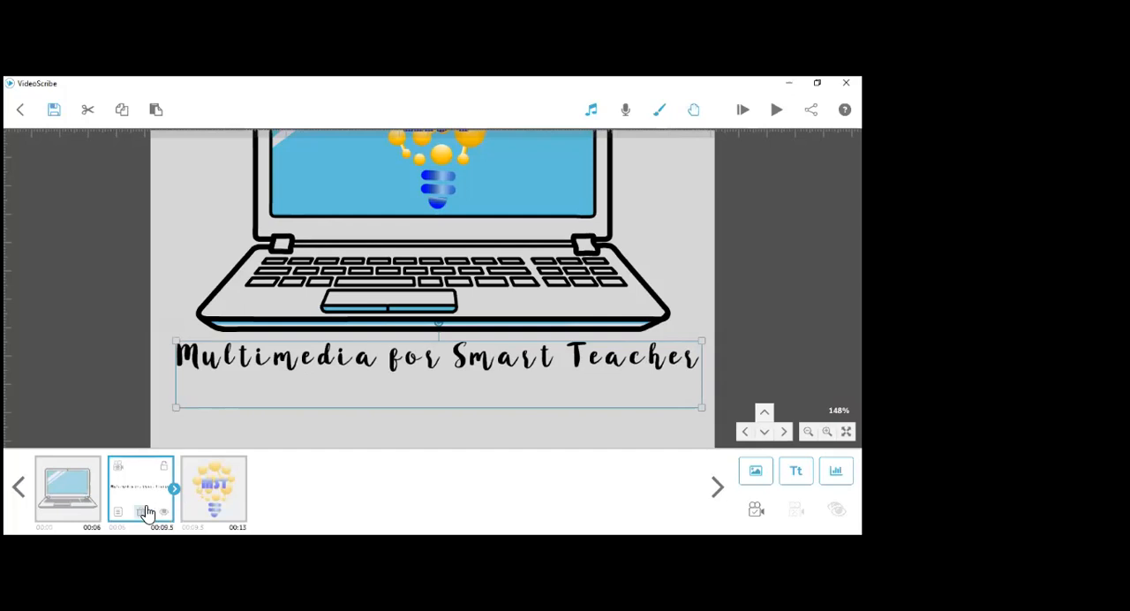
left_click_drag(138, 500, 237, 505)
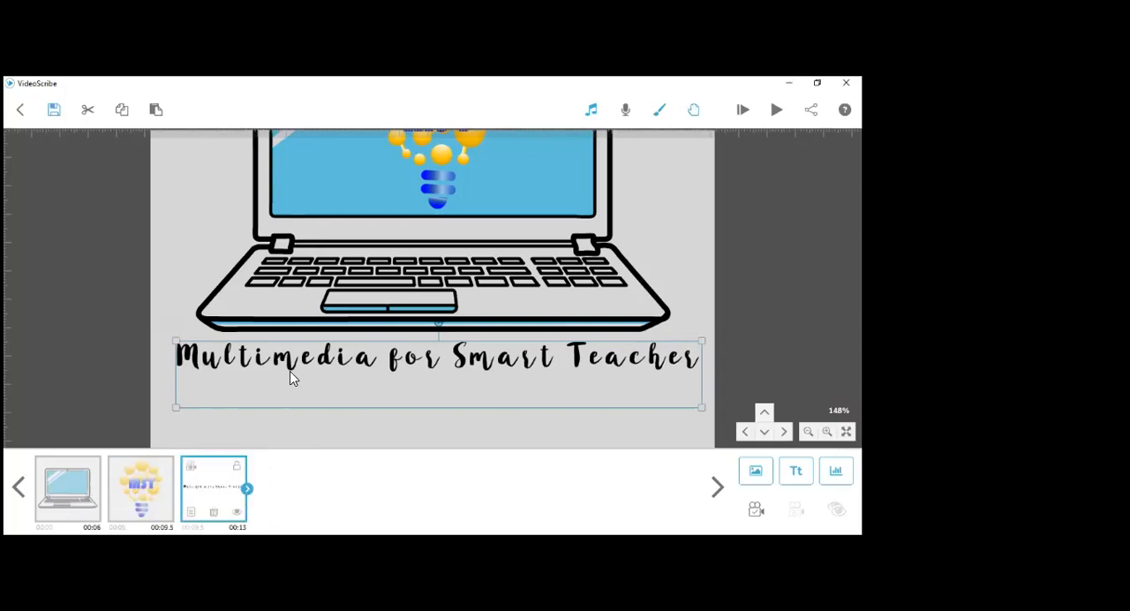
- Change the text's drawing hand to the hand holding a white marker with a red cap, and play the scribe from the text element
left_click(192, 515)
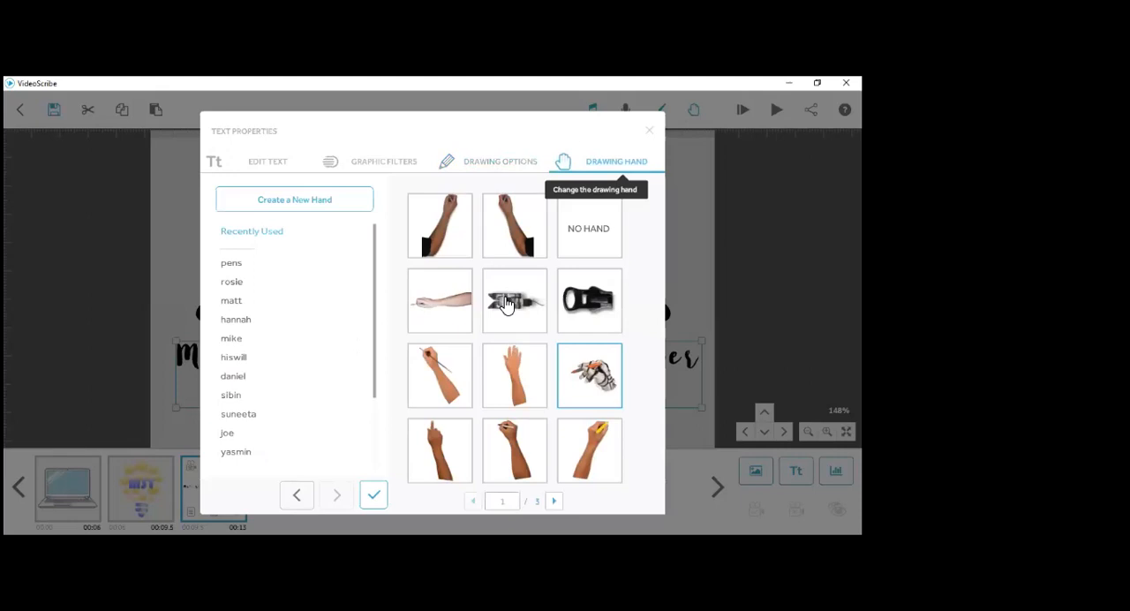
scroll(507, 306, "down", 1)
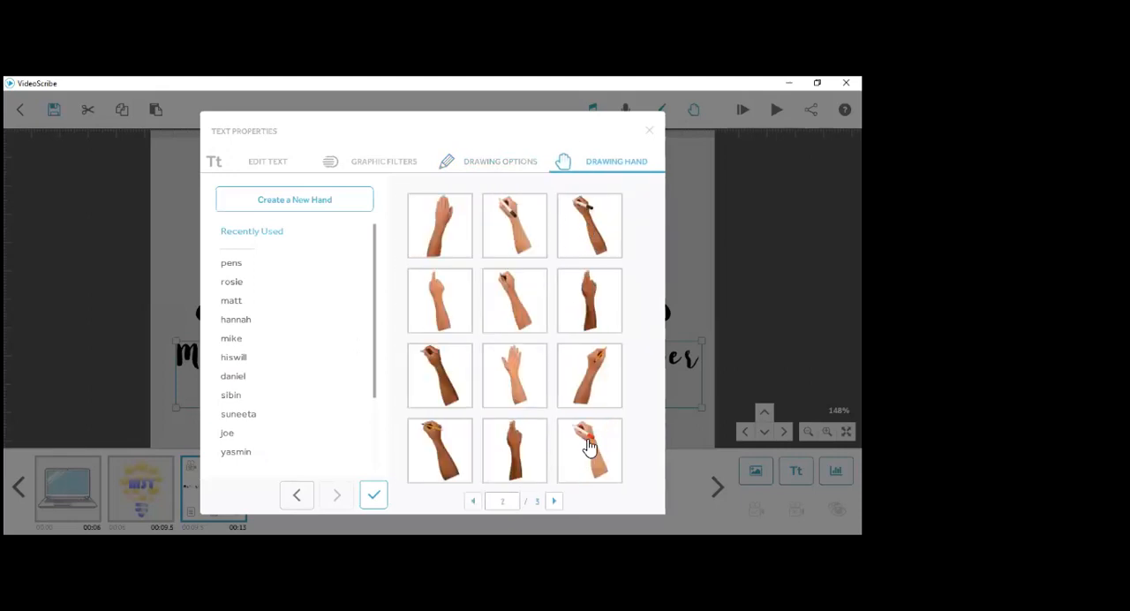
left_click(580, 433)
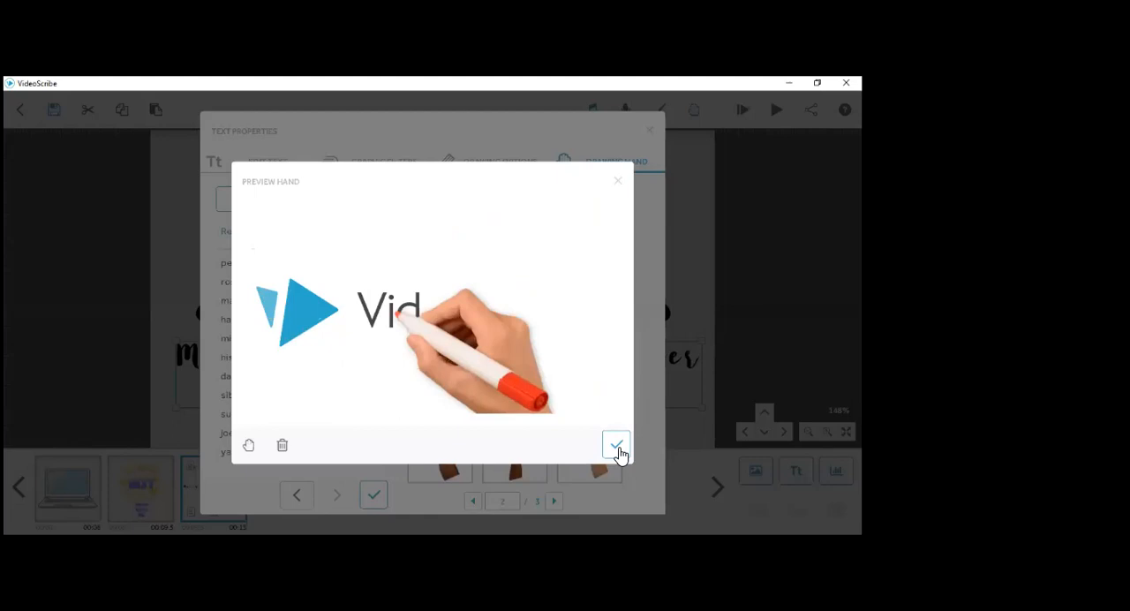
left_click(375, 501)
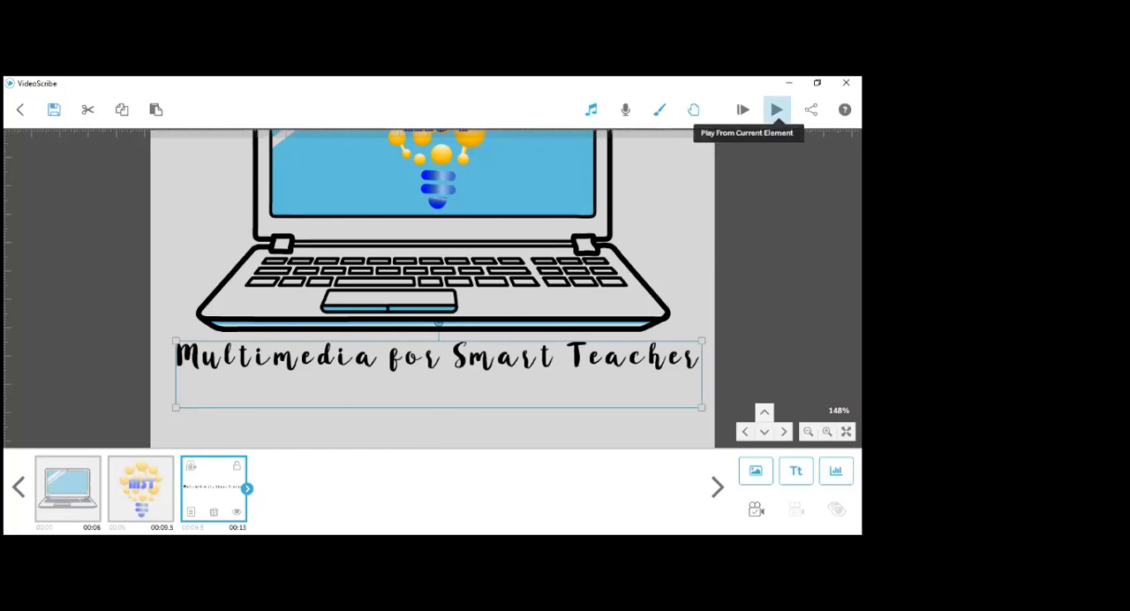
left_click(776, 110)
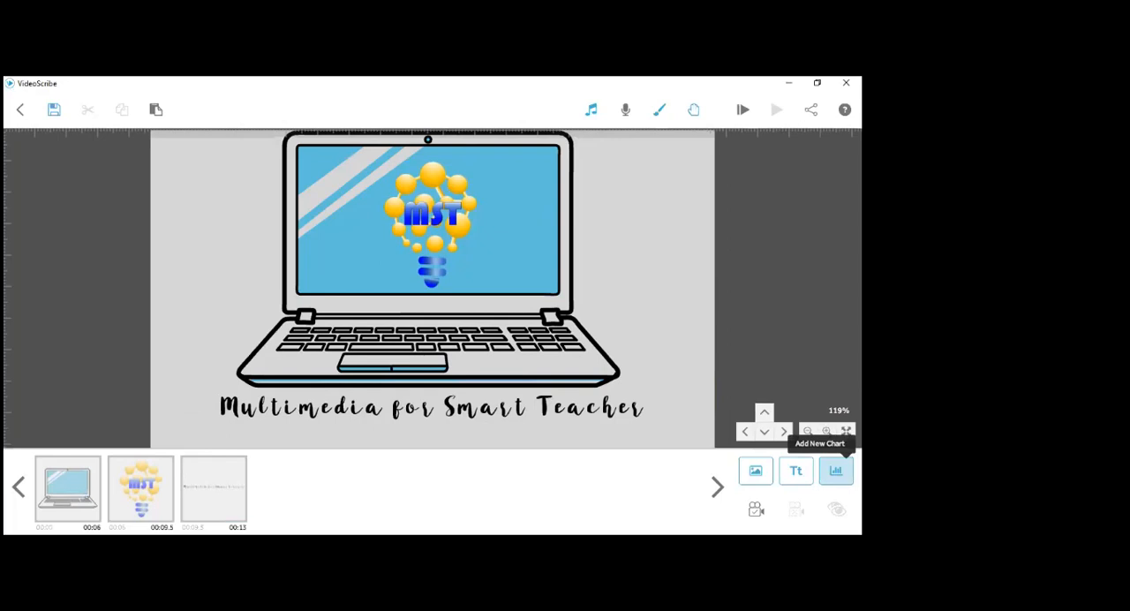
- Add a pie chart to the scribe with the label "dsads" and the data value 2
left_click(835, 471)
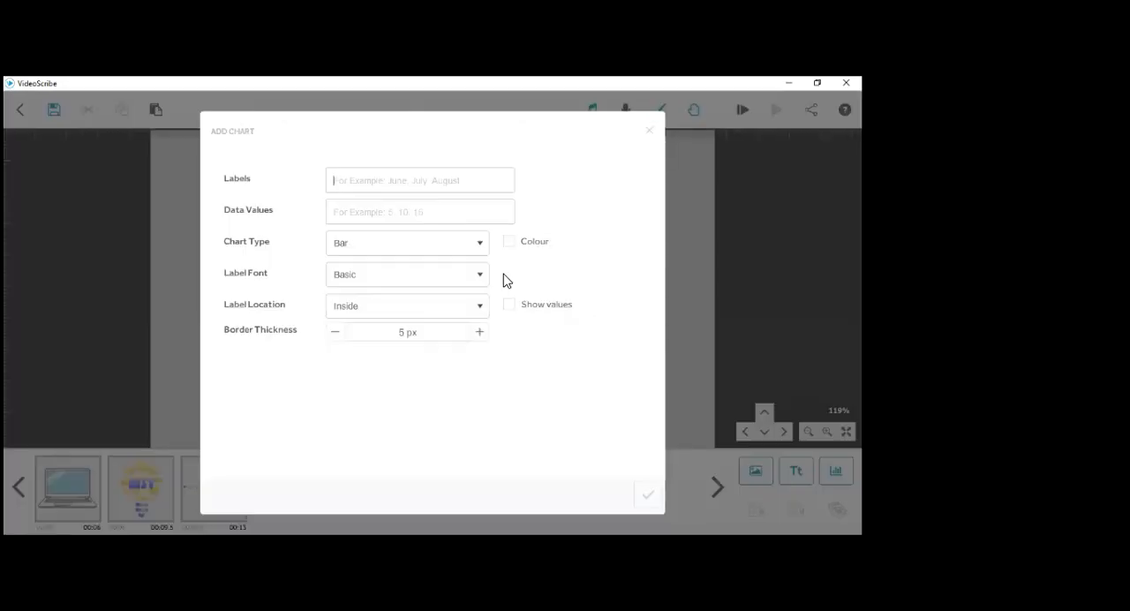
left_click(377, 215)
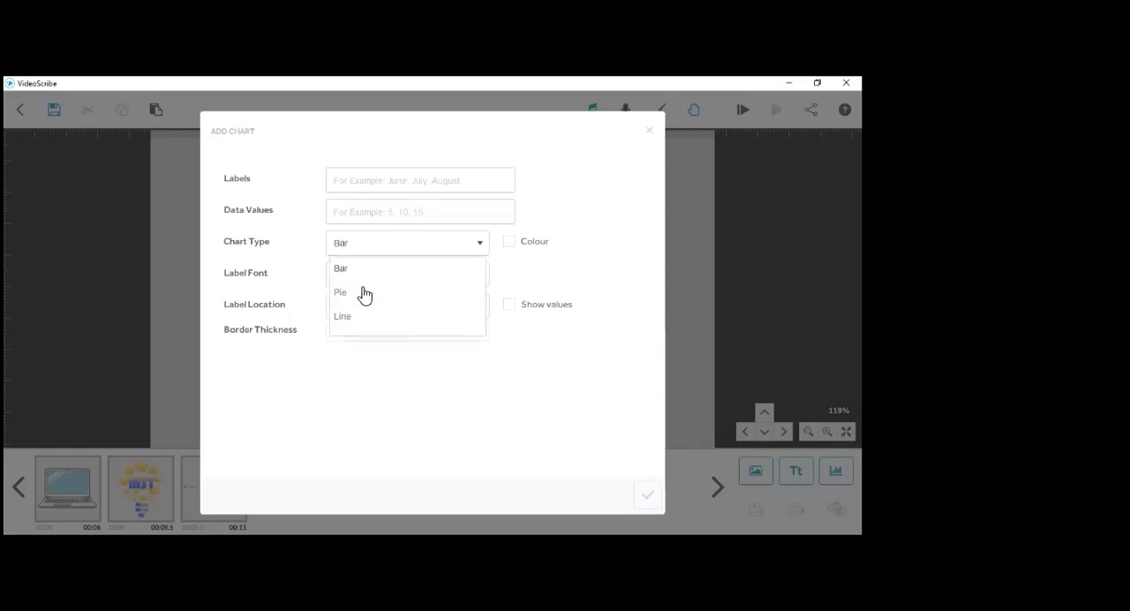
left_click(414, 293)
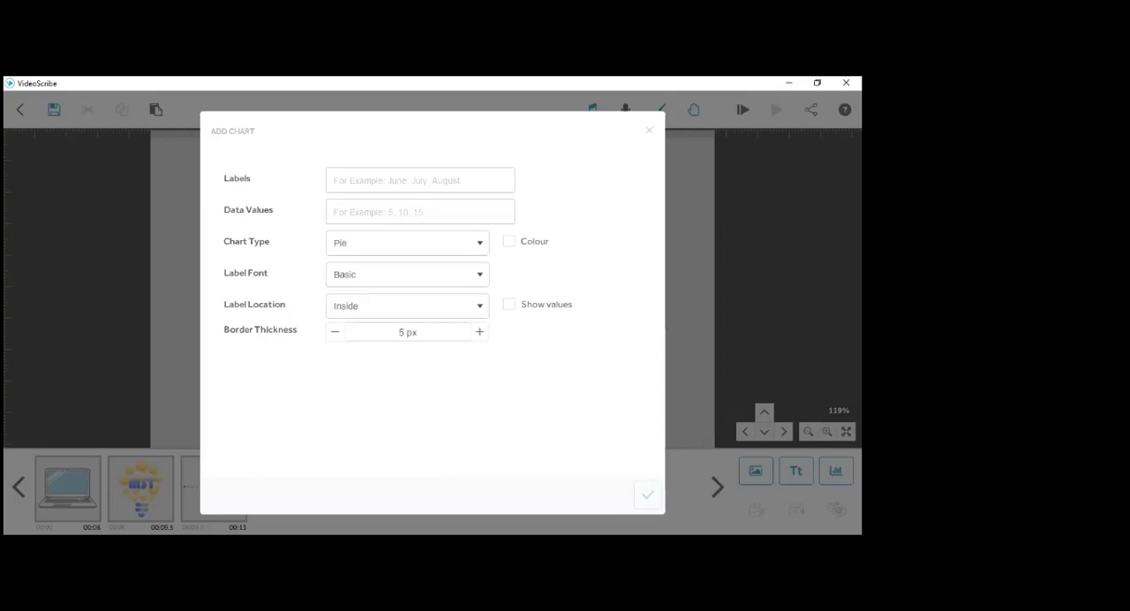
left_click(415, 184)
type("dsads")
left_click(434, 214)
type("2")
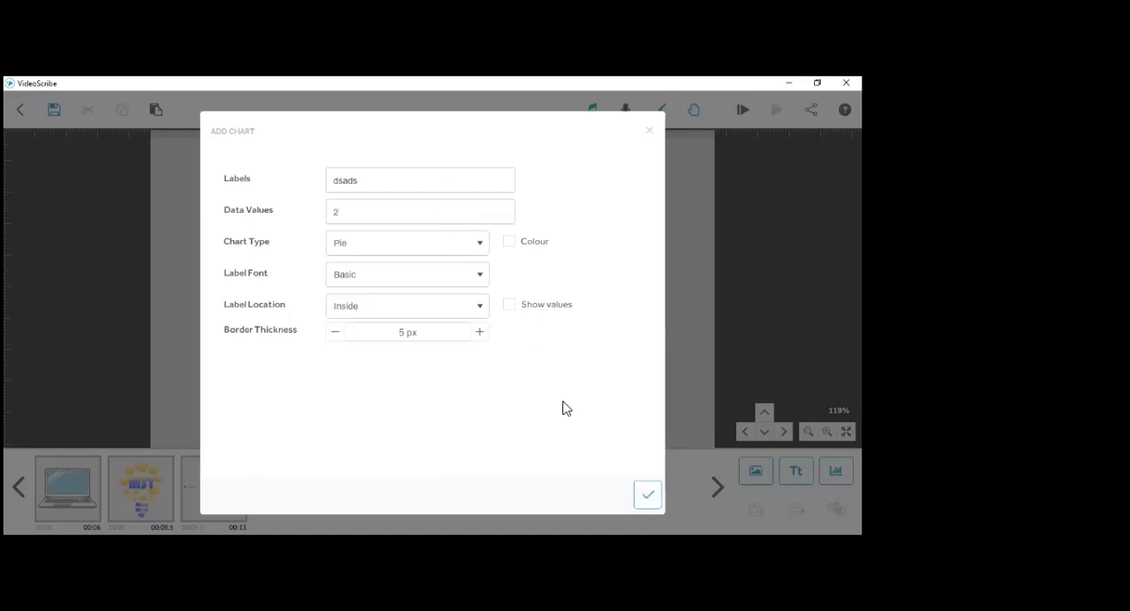
left_click(647, 494)
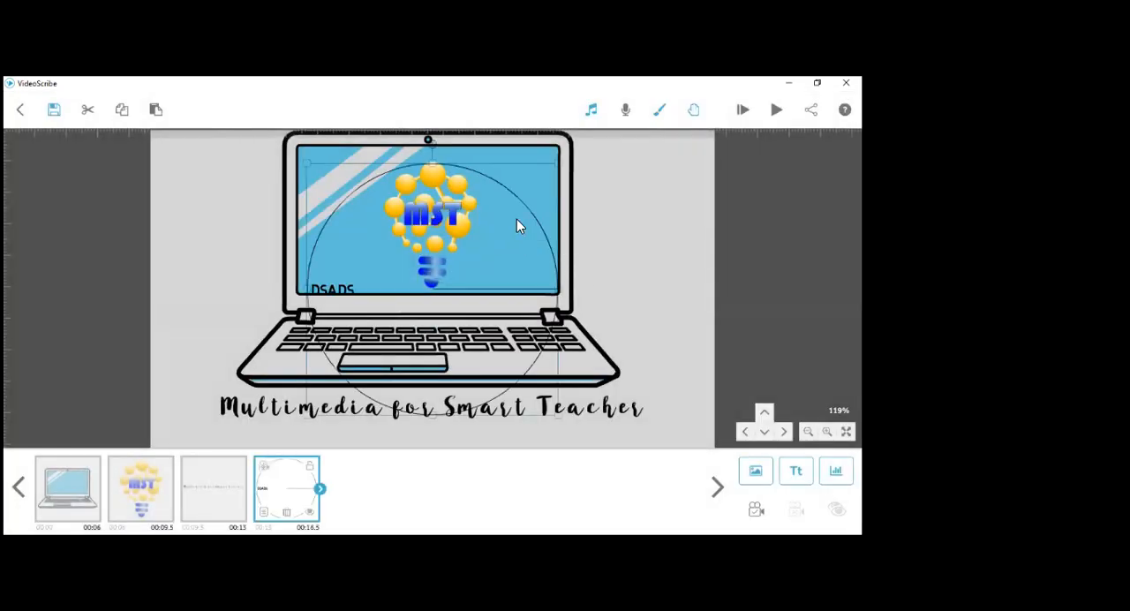
- Move the pie chart sideways over the laptop's right half and delete it from the scribe
mouse_move(558, 165)
left_mouse_down()
mouse_move(514, 189)
mouse_move(554, 177)
left_mouse_up()
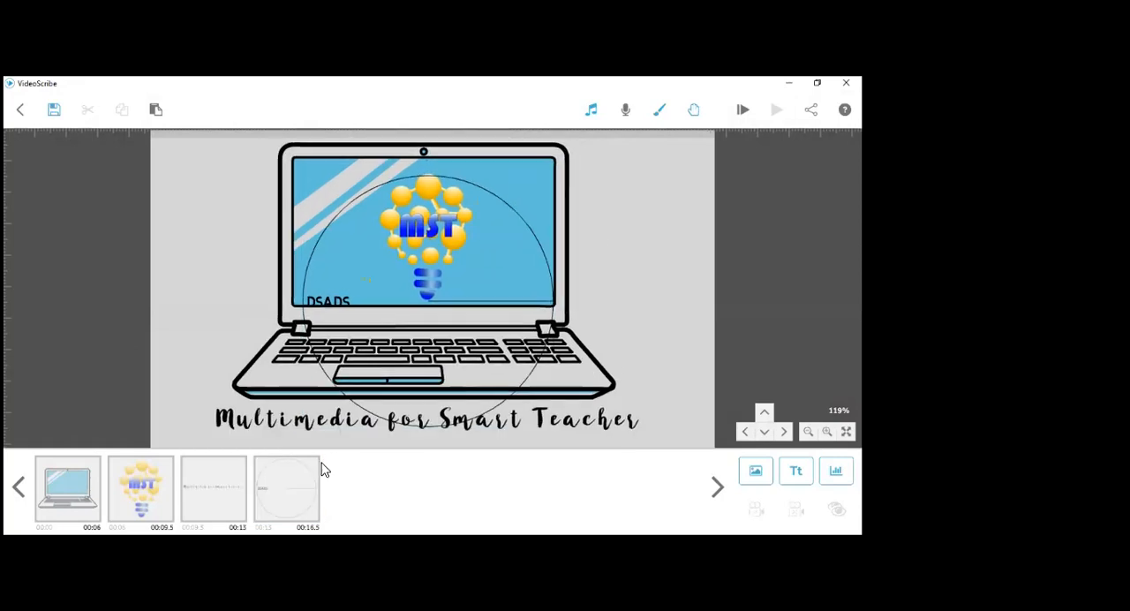
left_click(341, 261)
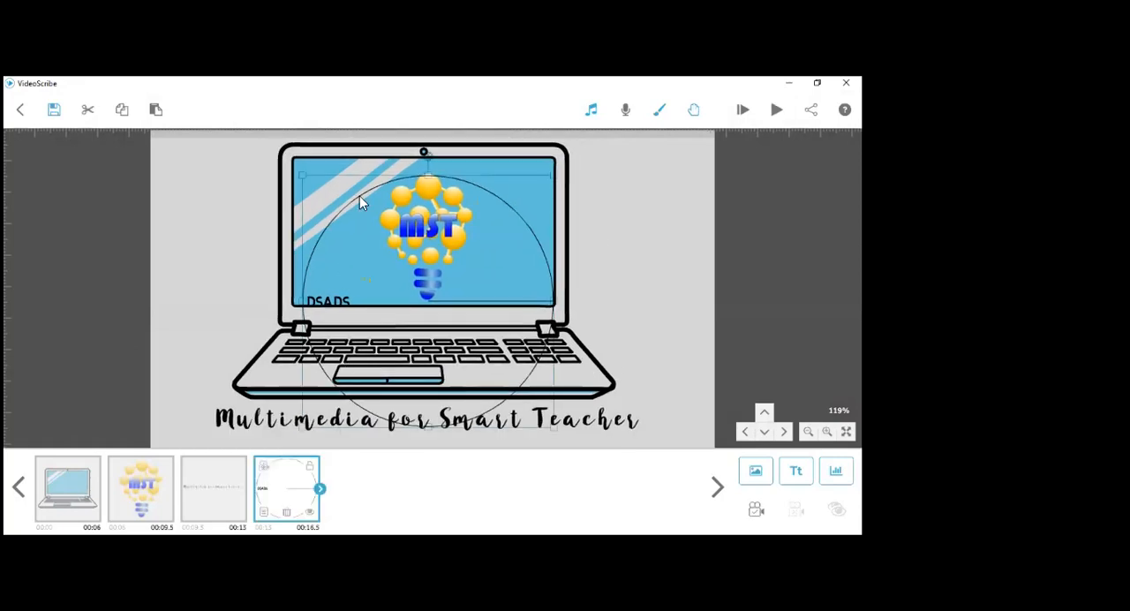
left_click_drag(359, 195, 608, 191)
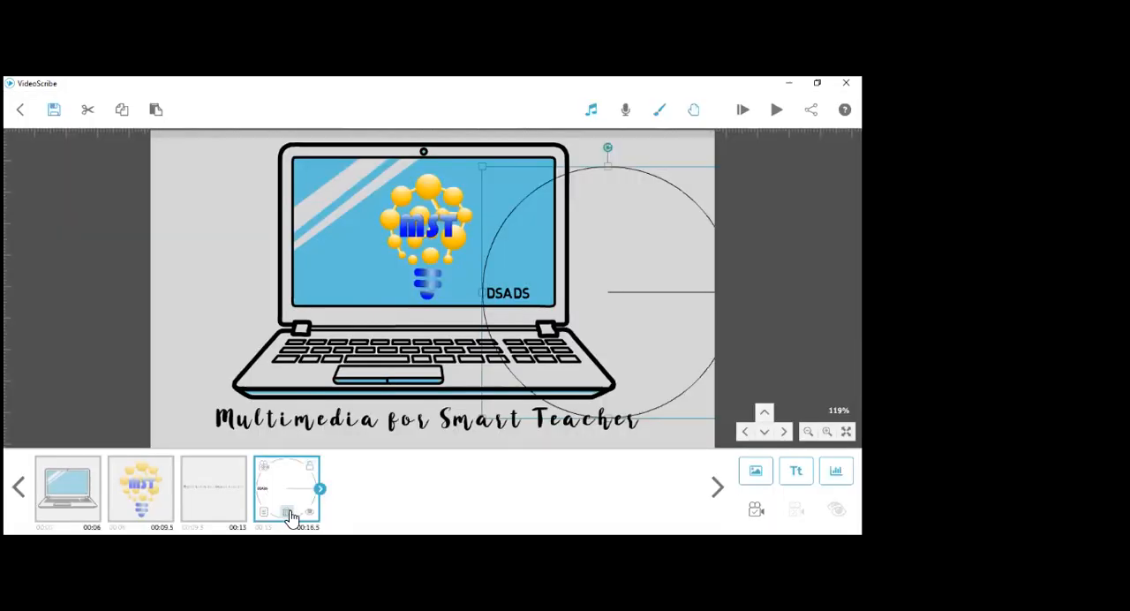
key("Delete")
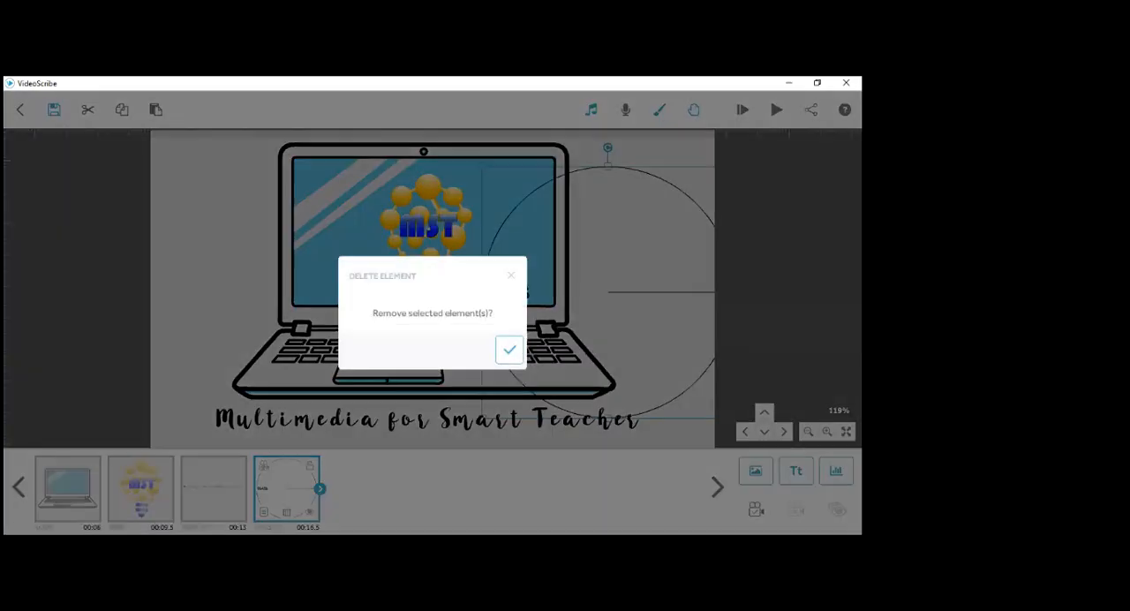
left_click(510, 350)
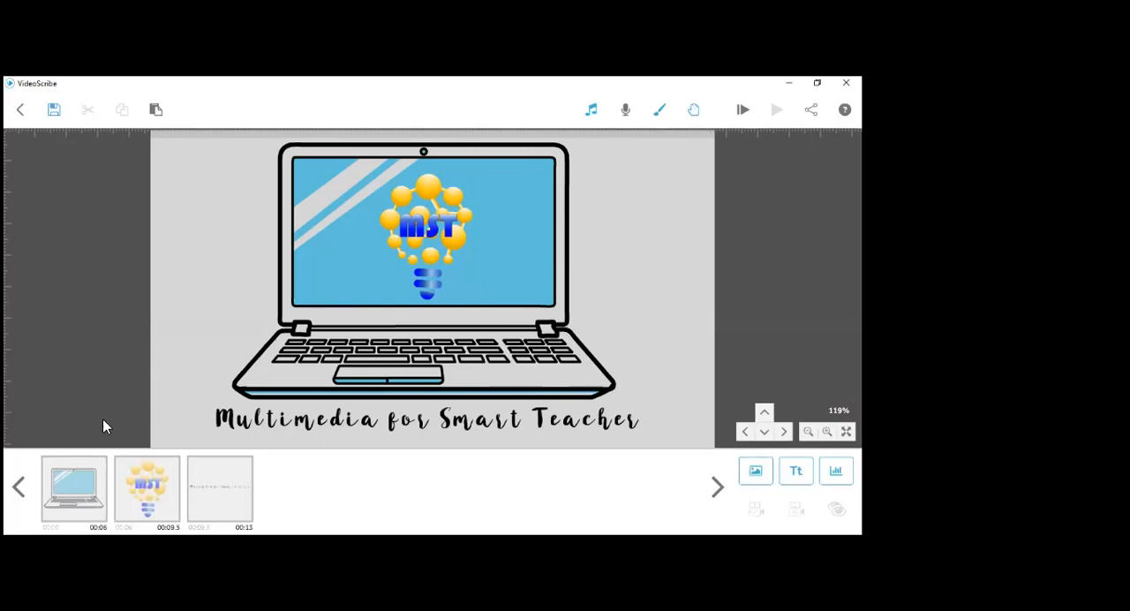
- Examine the laptop scene at several zoom levels, including fitted to the screen, enlarged and reduced
left_click(446, 301)
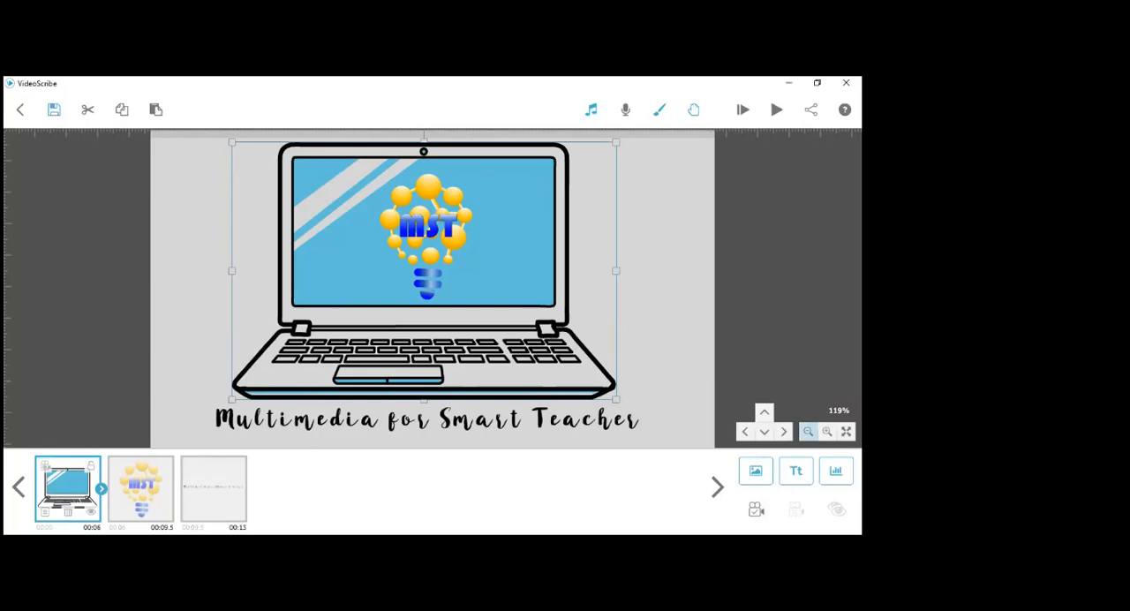
left_click(808, 431)
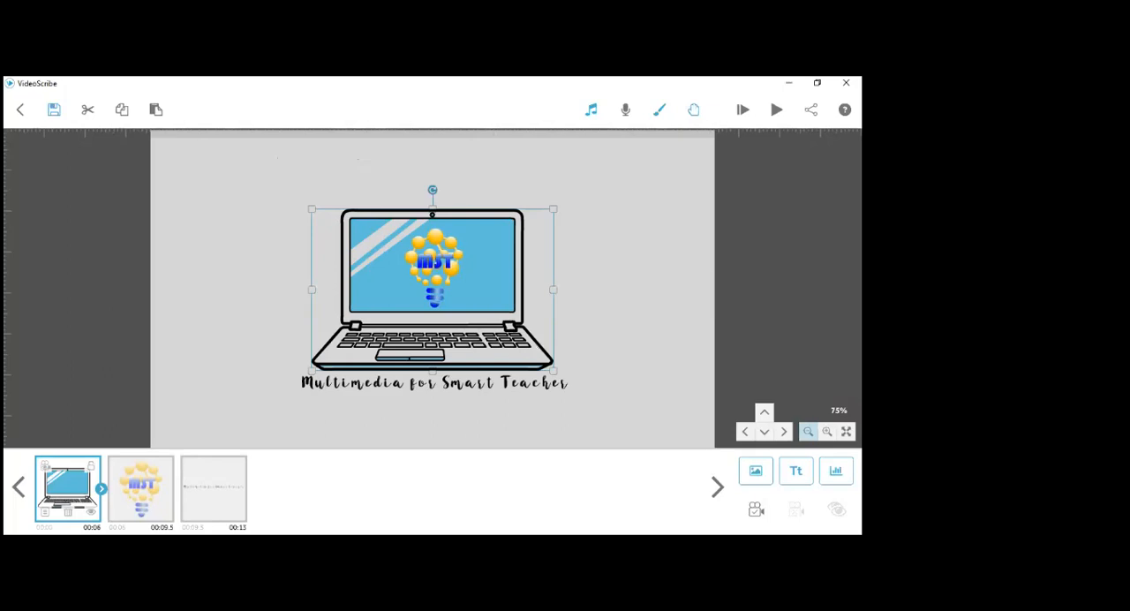
left_click(846, 431)
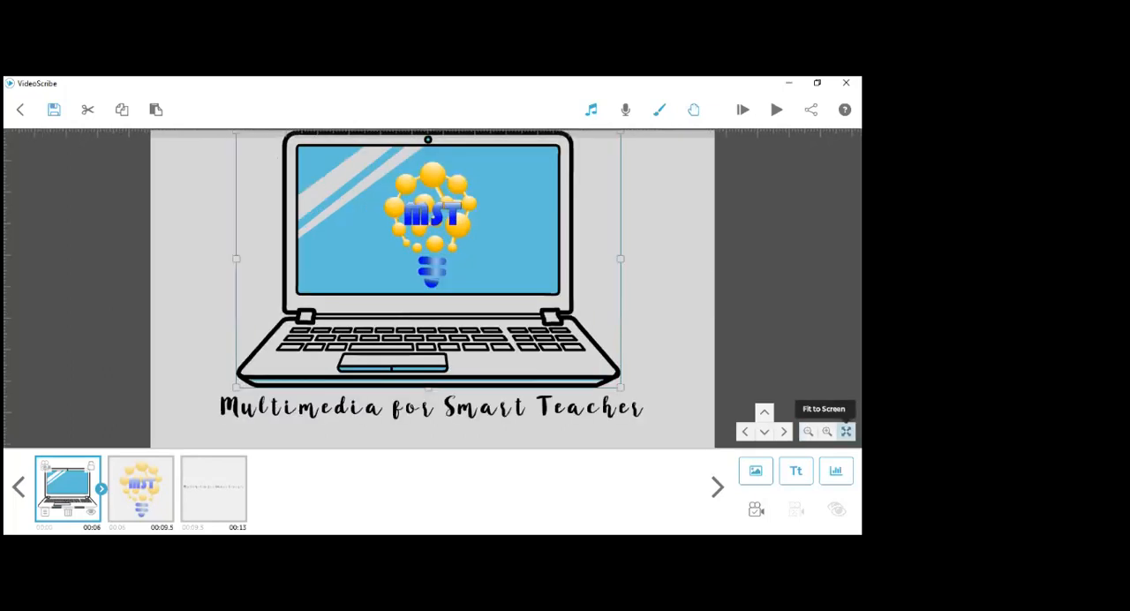
left_click(826, 431)
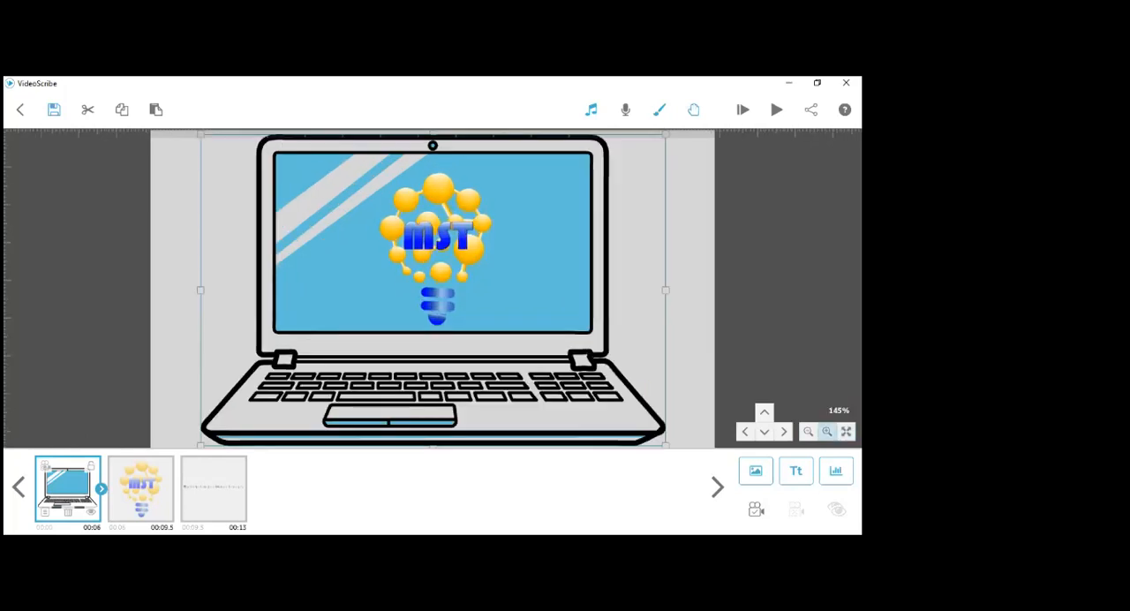
left_click(827, 431)
left_click(826, 431)
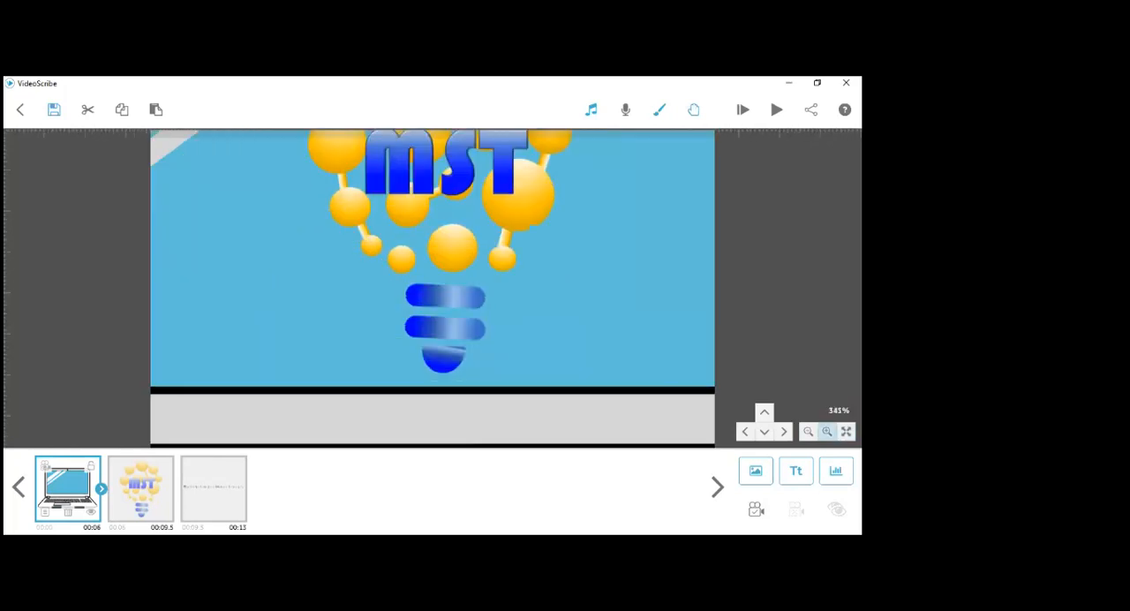
left_click(827, 432)
left_click(808, 432)
left_click(808, 432)
left_click(808, 431)
left_click(808, 432)
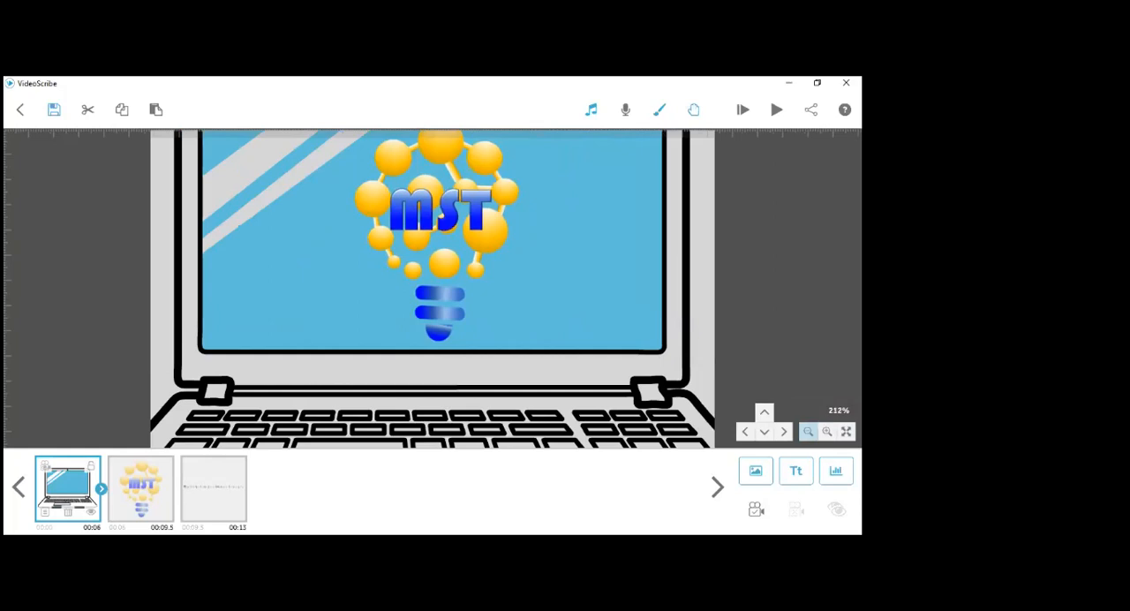
left_click(808, 432)
left_click(808, 432)
left_click(808, 432)
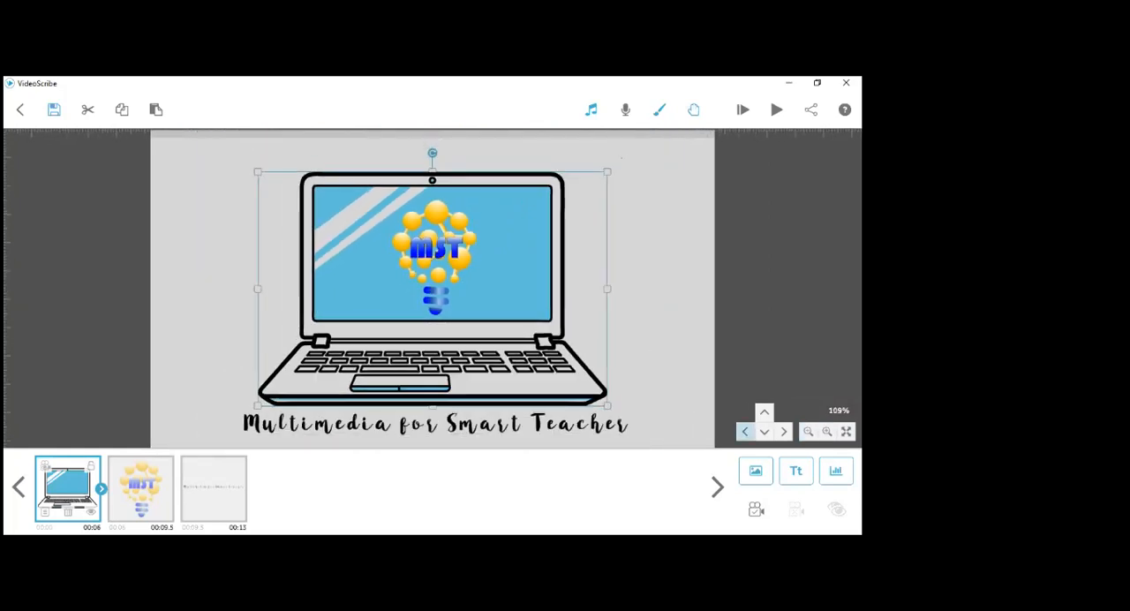
- Pan the canvas horizontally and vertically to view the areas around the laptop scene
left_click(745, 432)
left_click(745, 432)
left_click(745, 432)
left_click(783, 431)
left_click(783, 431)
left_click(783, 432)
left_click(783, 432)
left_click(783, 432)
left_click(784, 432)
left_click(783, 432)
left_click(783, 432)
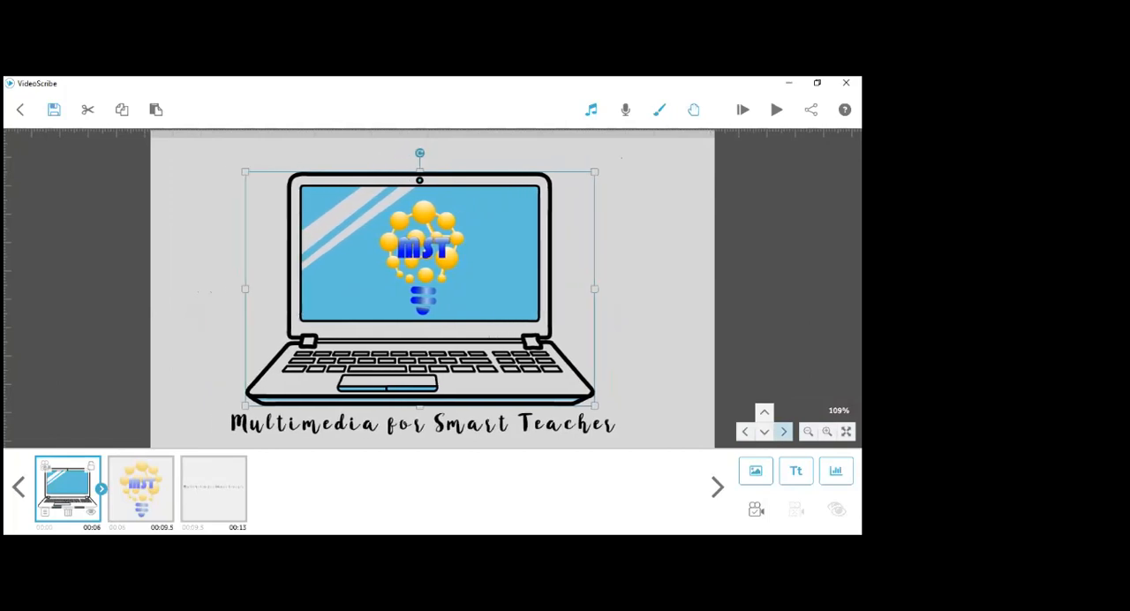
left_click(783, 432)
left_click(765, 412)
left_click(765, 413)
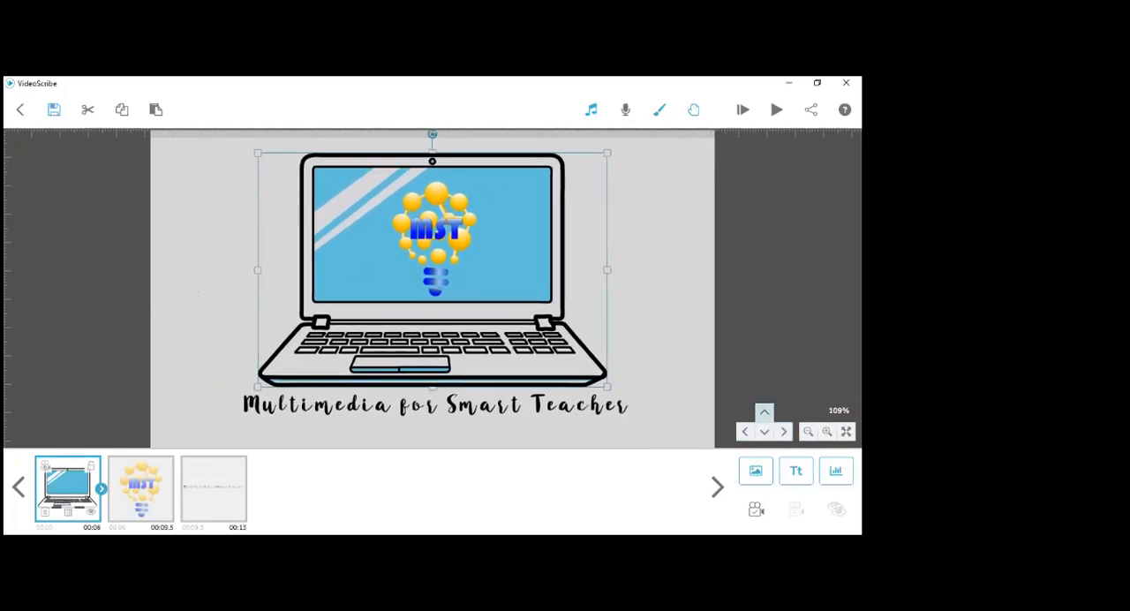
left_click(765, 412)
left_click(765, 412)
left_click(764, 412)
left_click(765, 431)
left_click(764, 431)
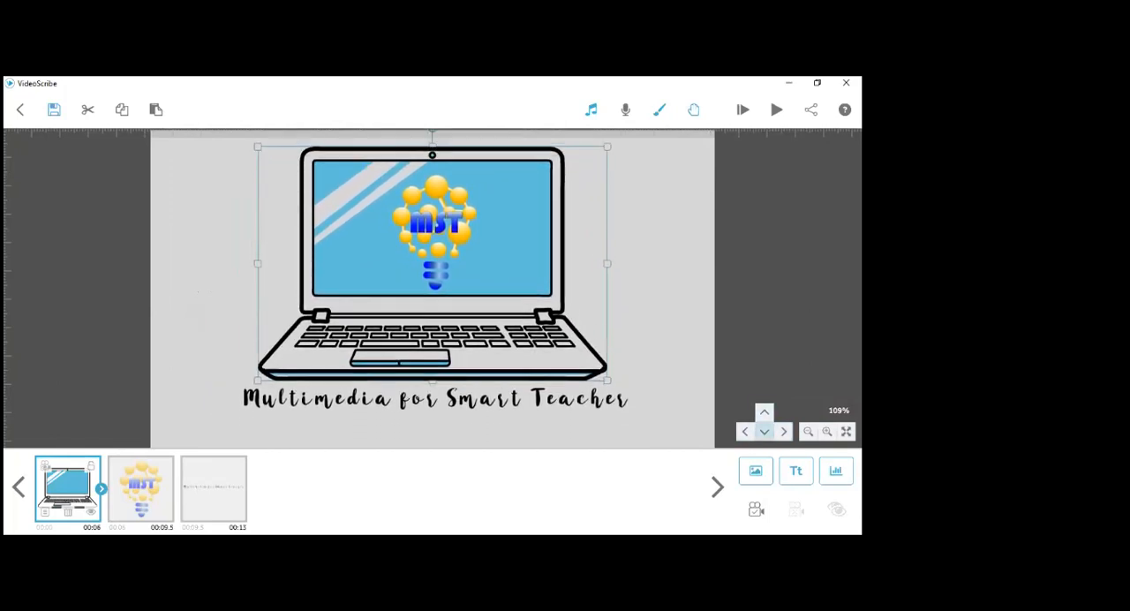
left_click(765, 432)
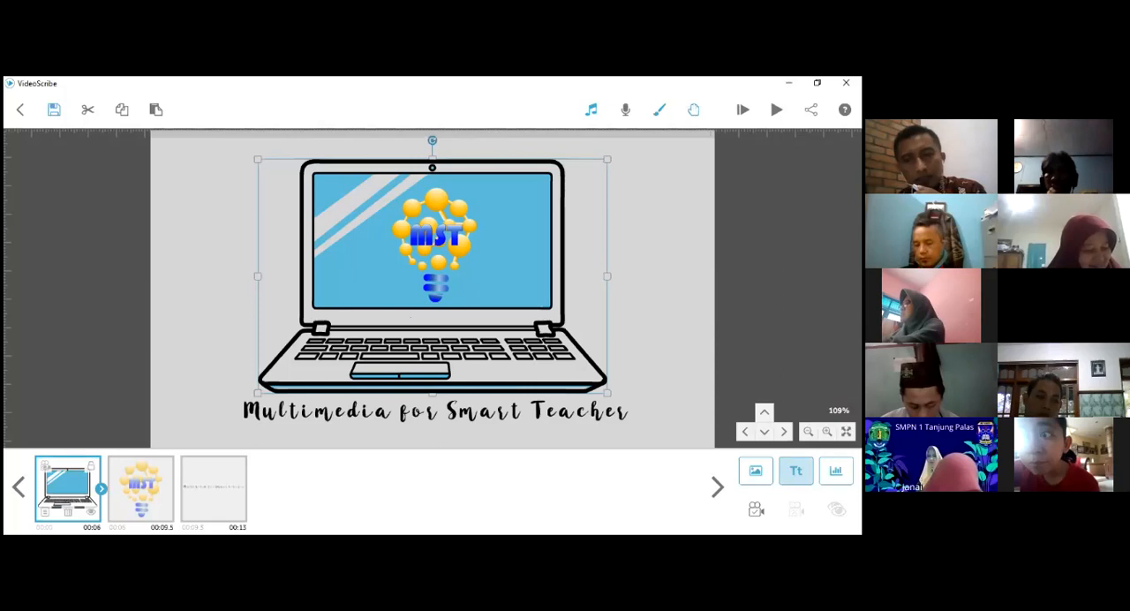
- Browse both pages of recently used images in the image library without adding any
left_click(756, 471)
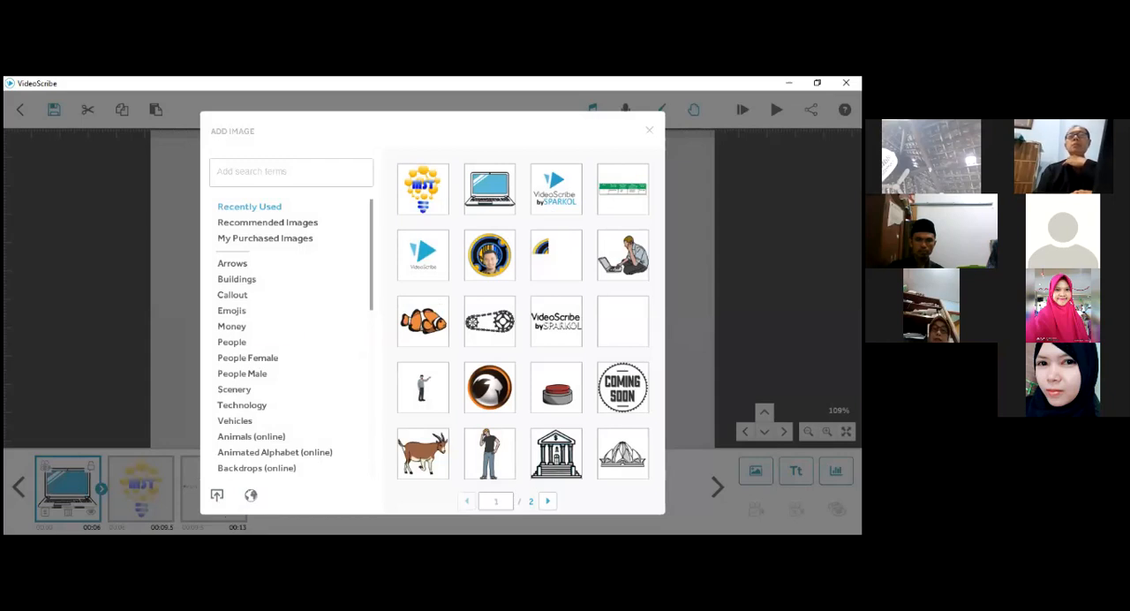
scroll(540, 388, "down", 1)
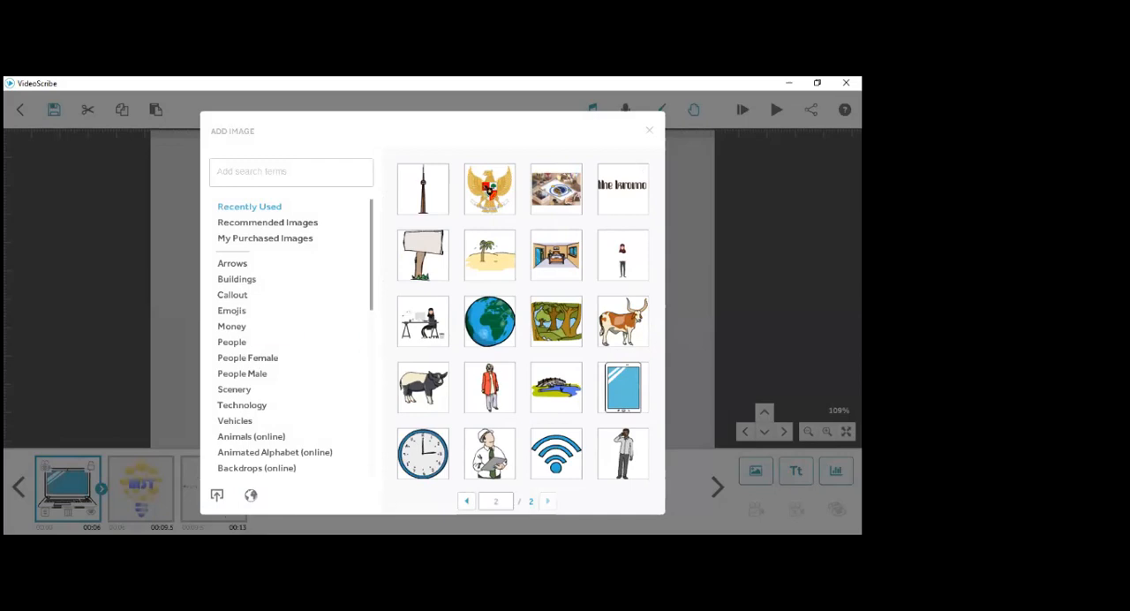
left_click(649, 130)
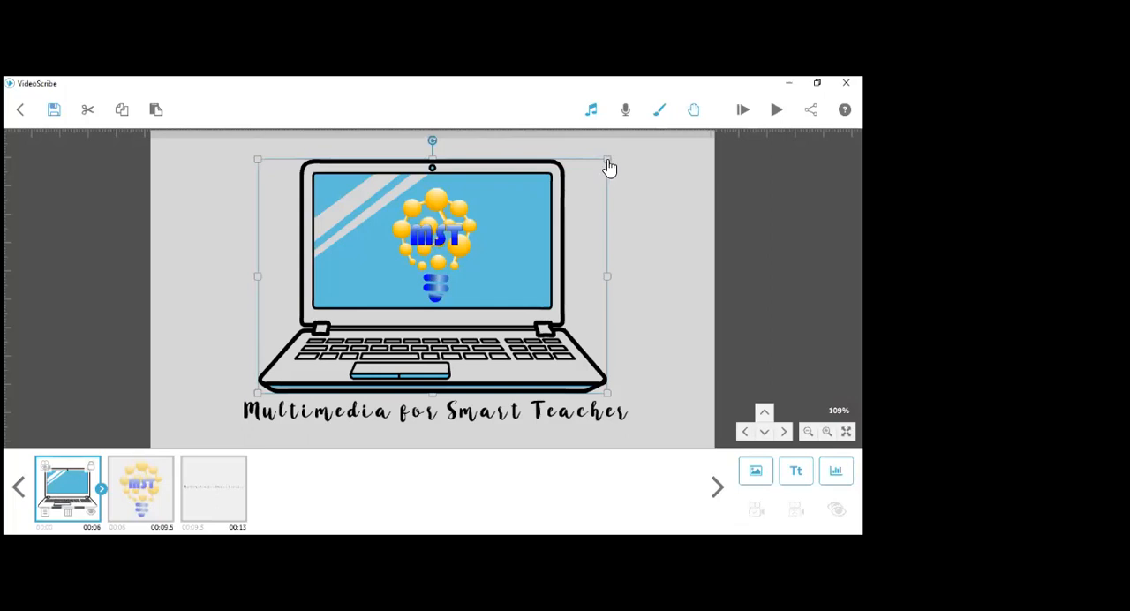
- Scale the laptop down to about three quarters of its size, keeping its image properties as they are
left_click_drag(610, 168, 569, 186)
double_click(441, 243)
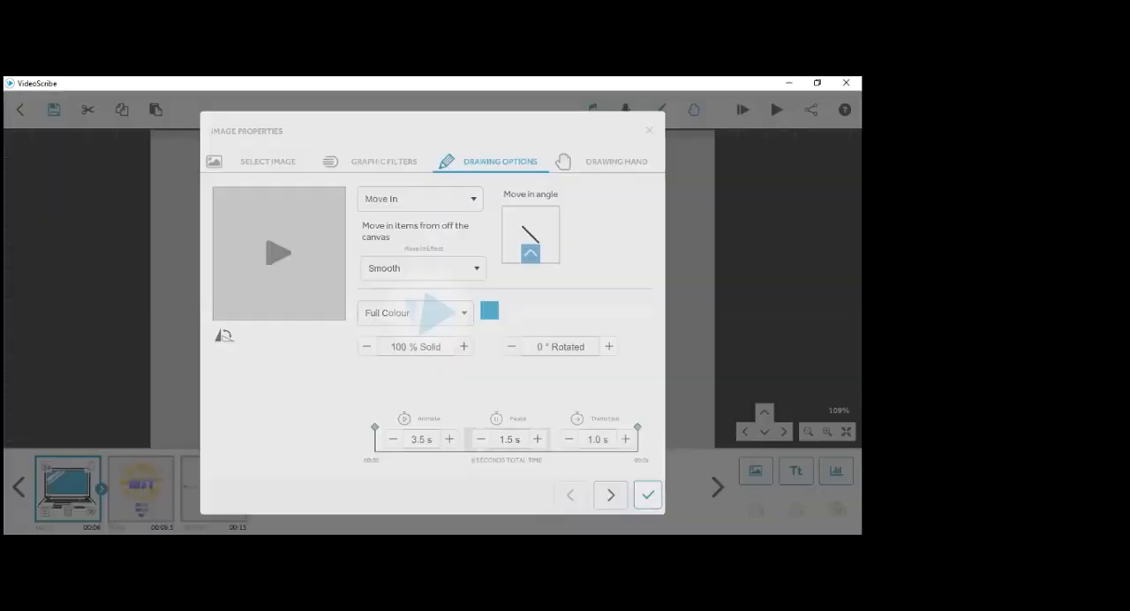
left_click(649, 131)
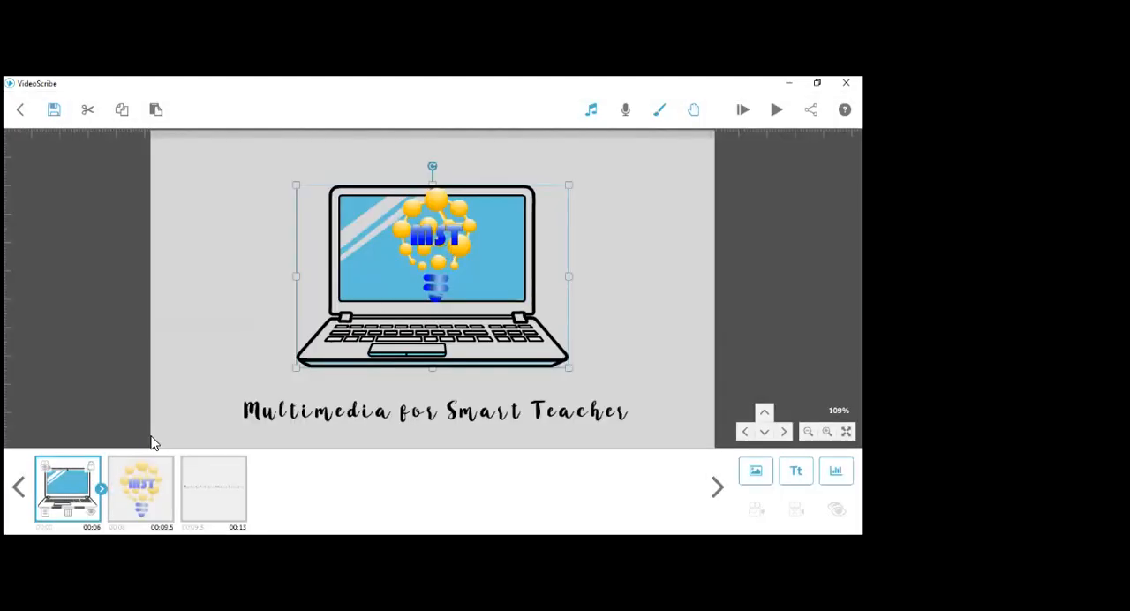
- Move the MST logo off the laptop's screen into the empty canvas space to the right of the laptop
left_click(142, 477)
left_click_drag(431, 246, 625, 252)
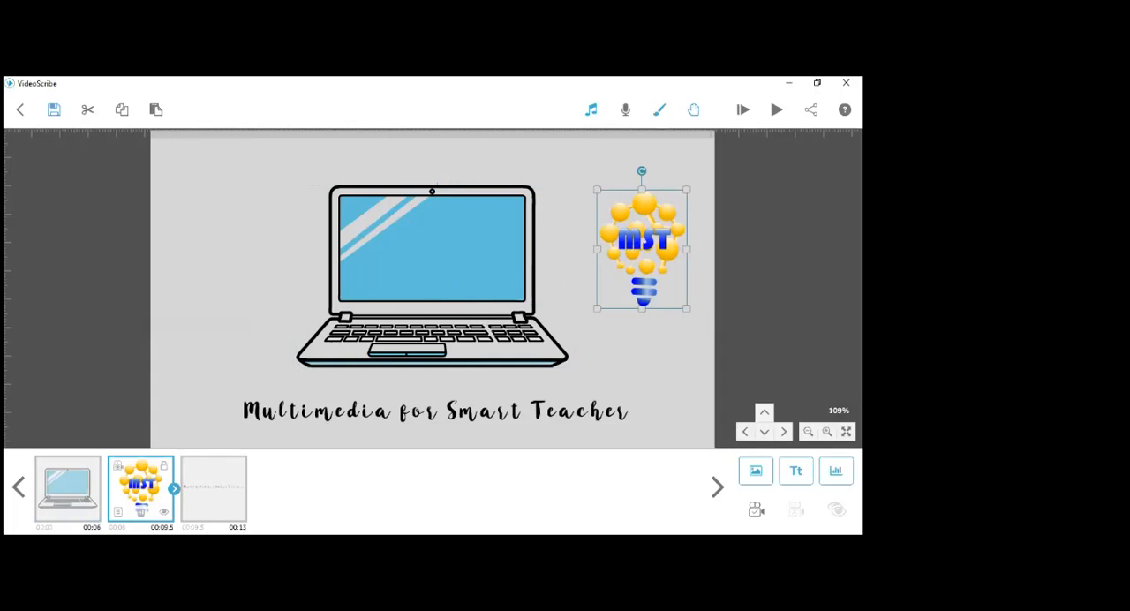
left_click_drag(435, 256, 668, 201)
left_click(539, 334)
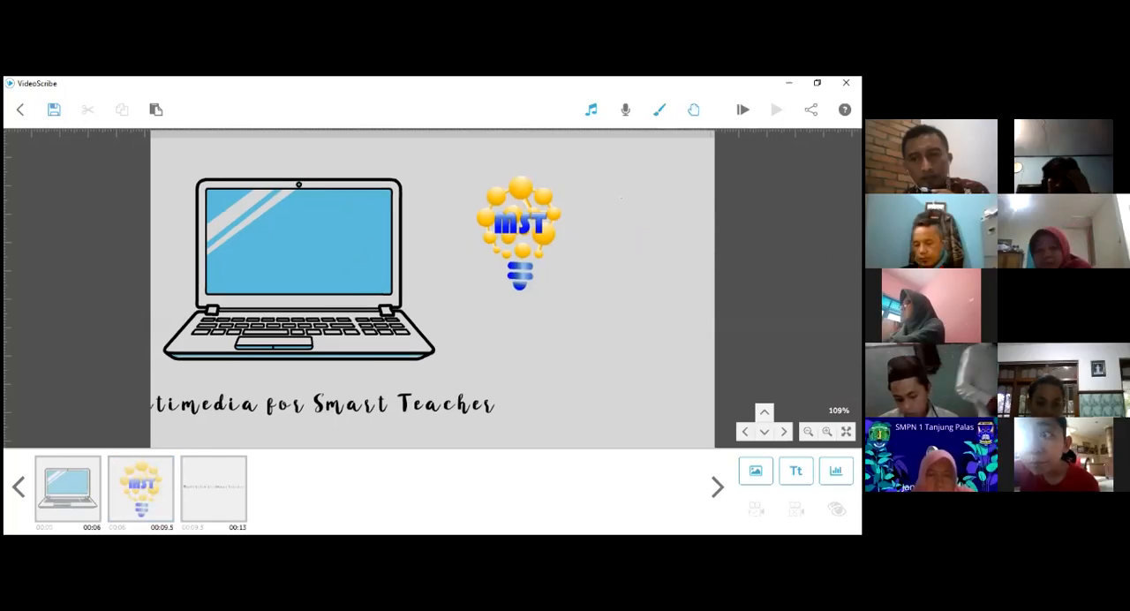
scroll(454, 350, "down", 3)
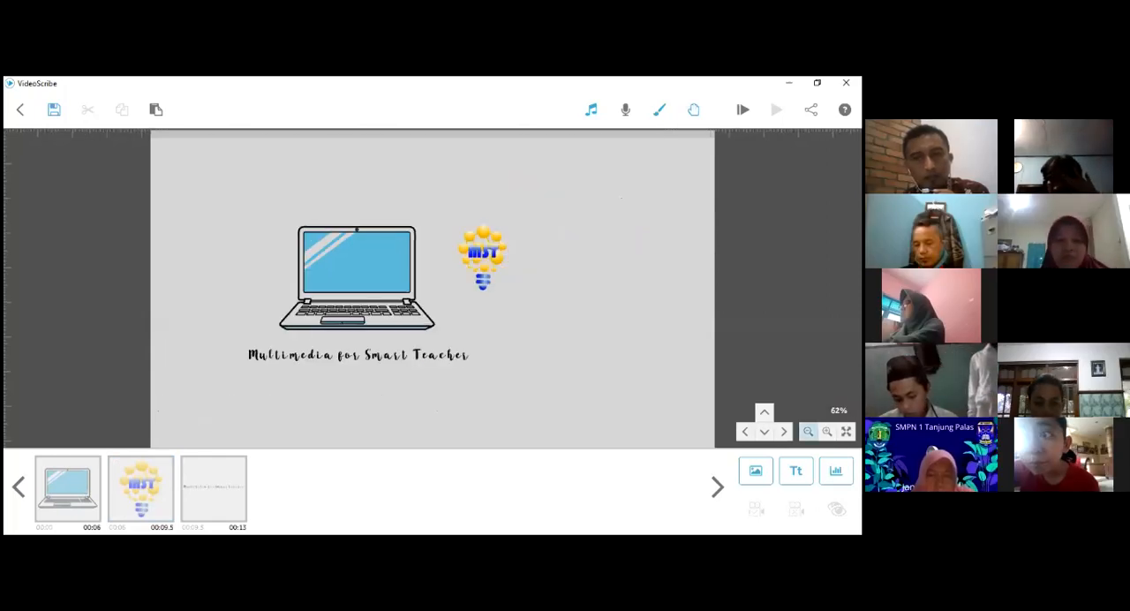
scroll(454, 350, "down", 3)
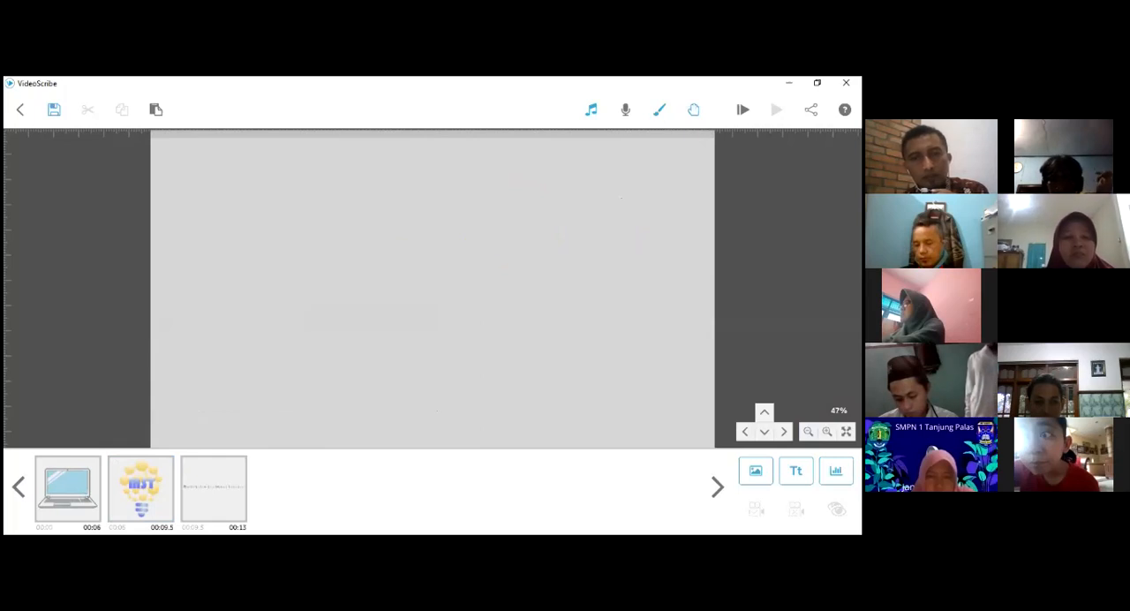
- Set the laptop's camera to a close-up view in which the laptop fills the canvas at 177% zoom
left_click_drag(528, 370, 393, 354)
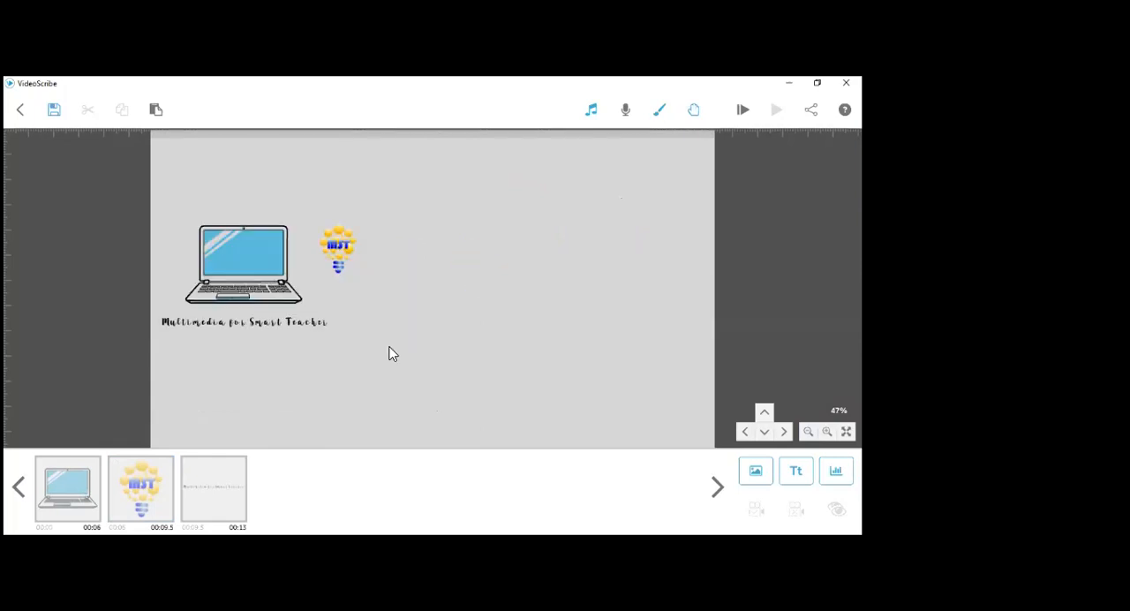
scroll(376, 345, "up", 2)
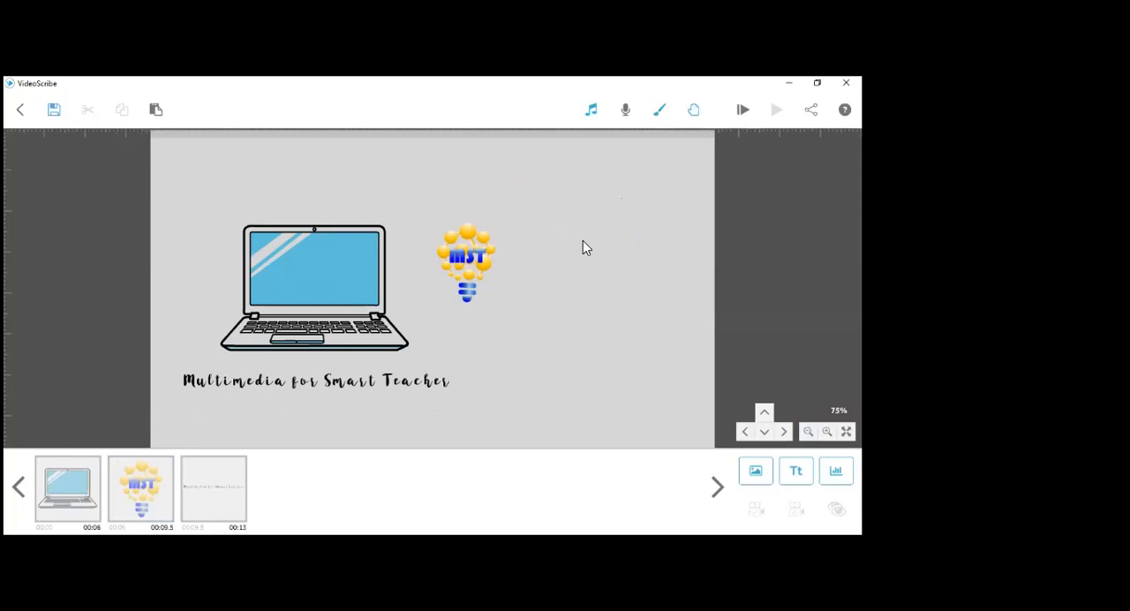
left_click_drag(484, 275, 403, 433)
left_click_drag(558, 270, 563, 329)
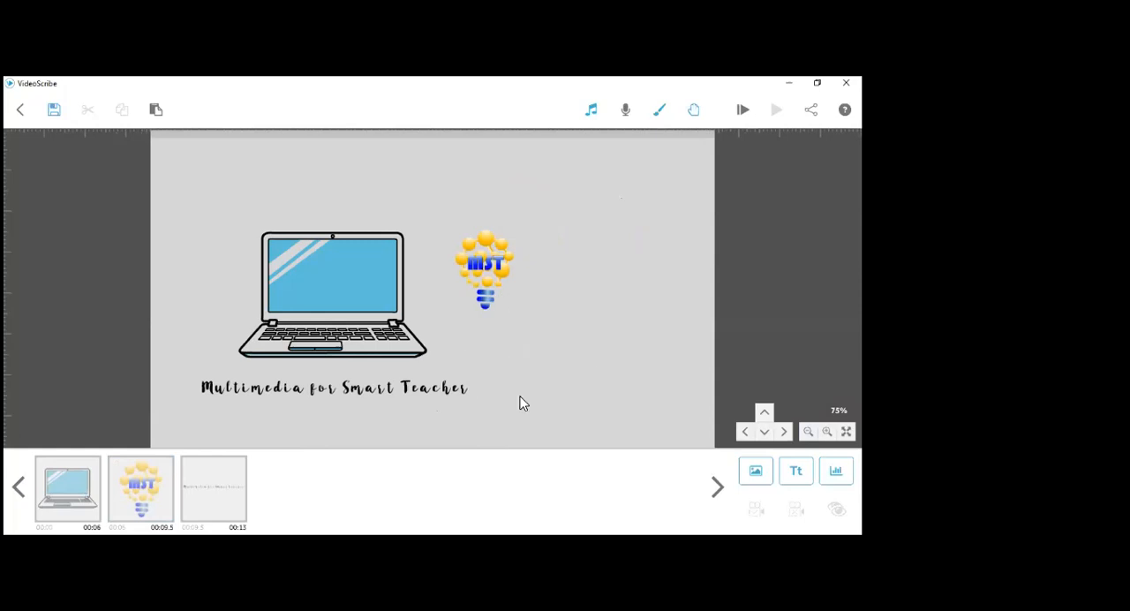
left_click(62, 503)
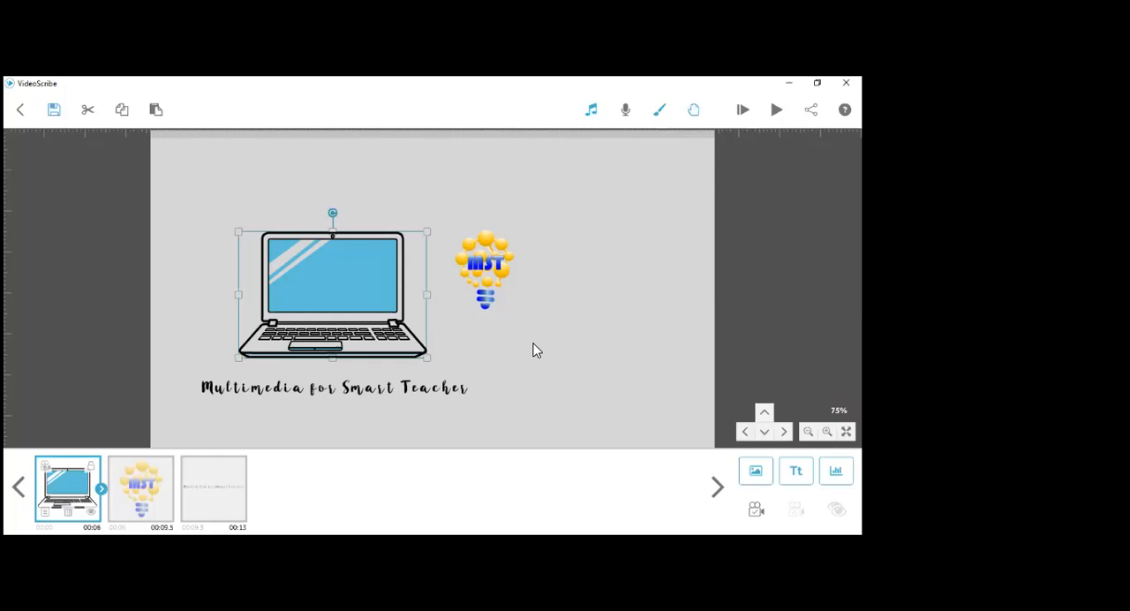
scroll(533, 351, "up", 2)
scroll(534, 351, "up", 5)
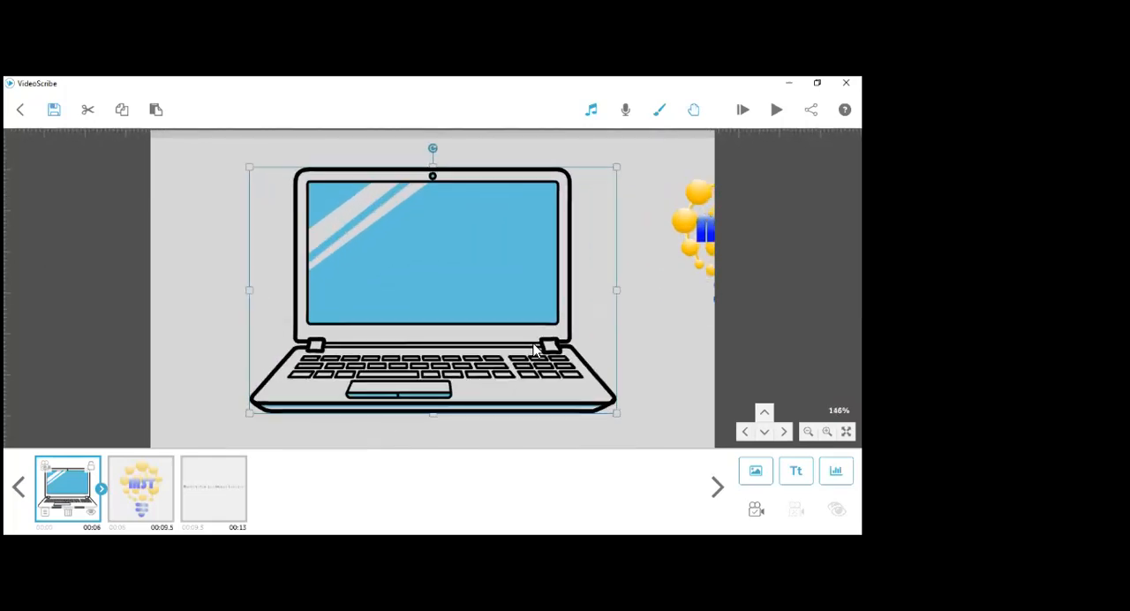
scroll(533, 351, "up", 2)
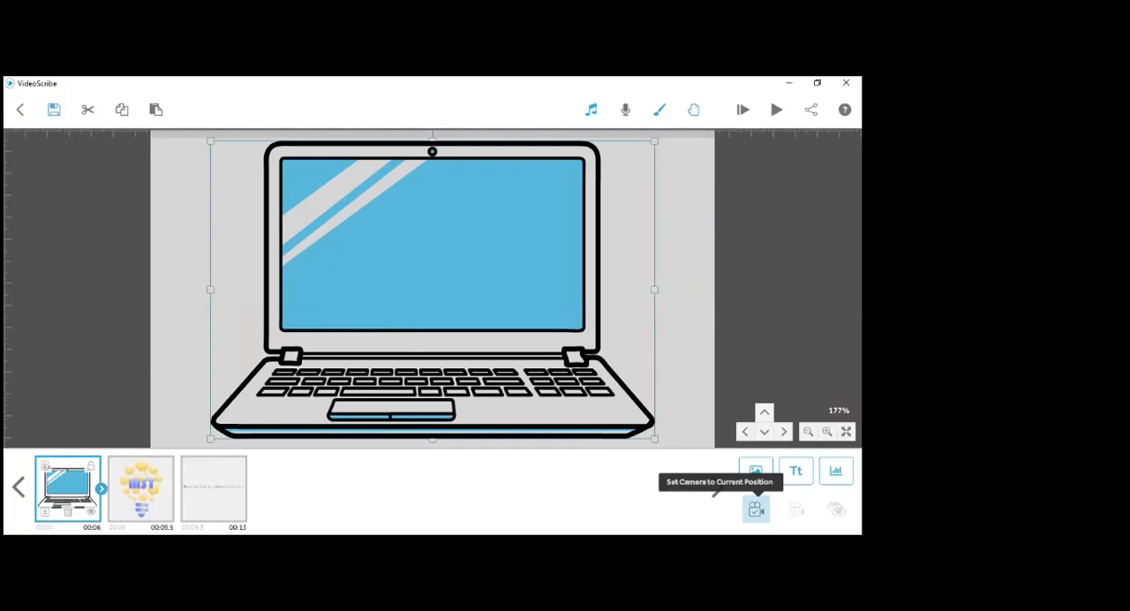
left_click(755, 510)
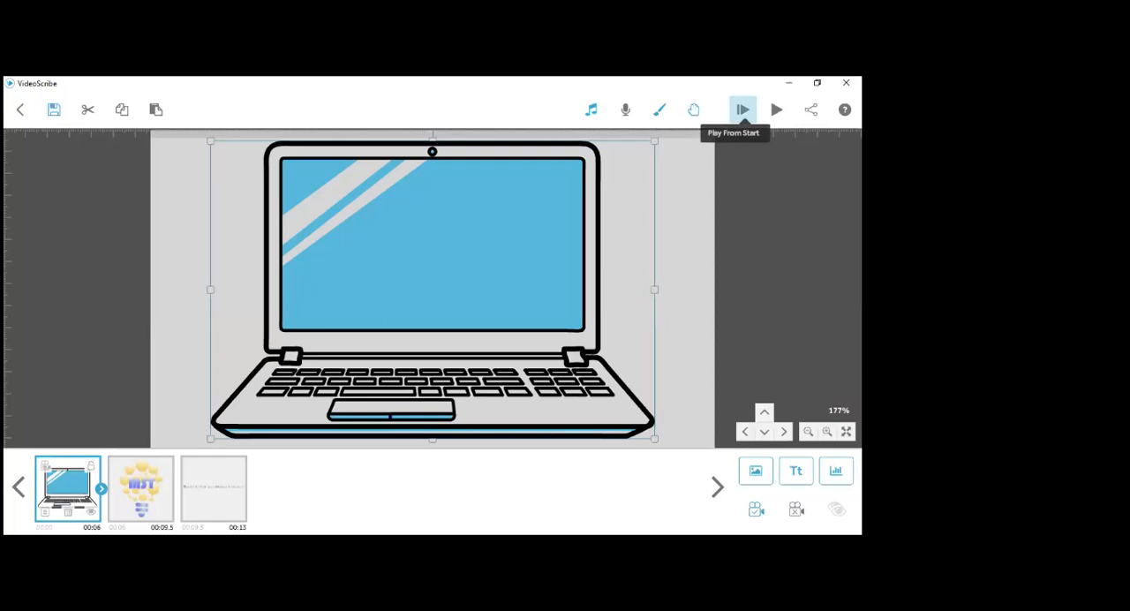
- Preview the scribe from the start, stop it, and bring the laptop back into full view on the canvas
left_click(743, 109)
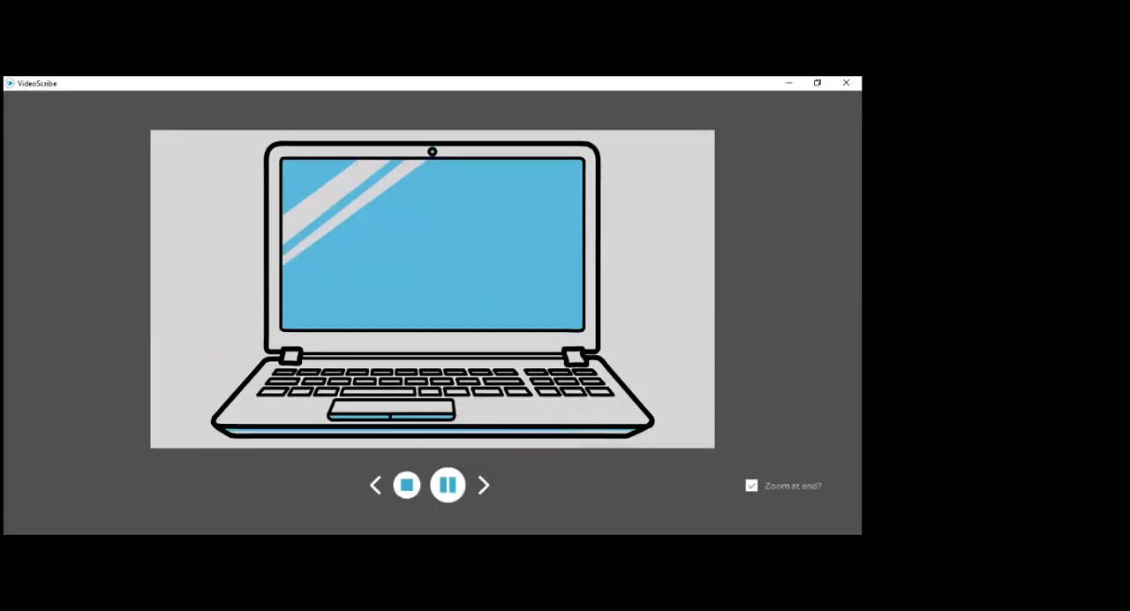
left_click(406, 489)
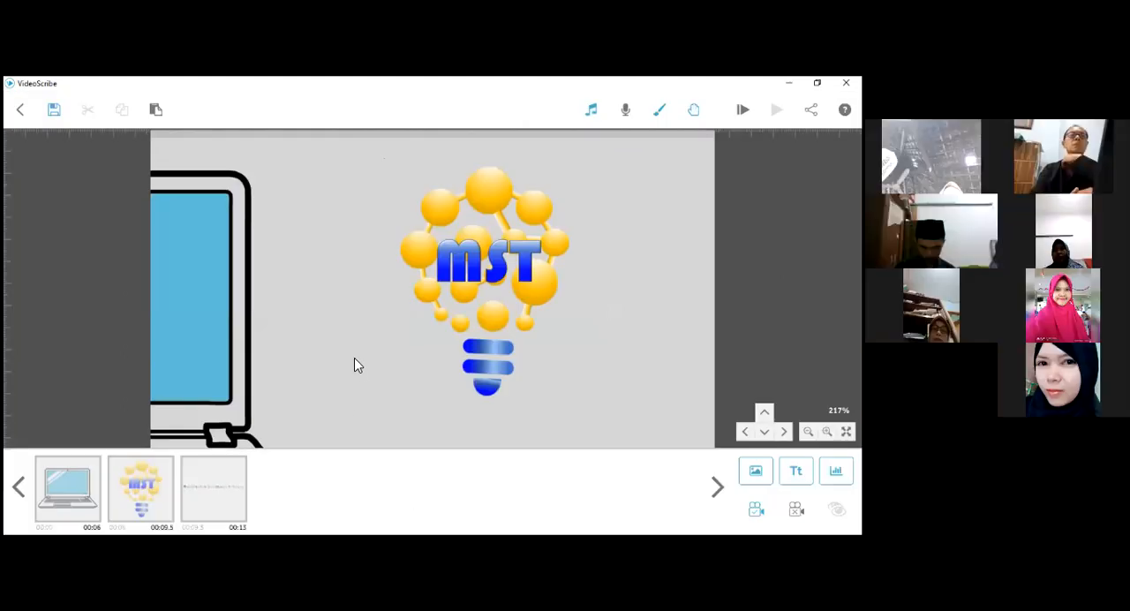
left_click_drag(426, 323, 507, 327)
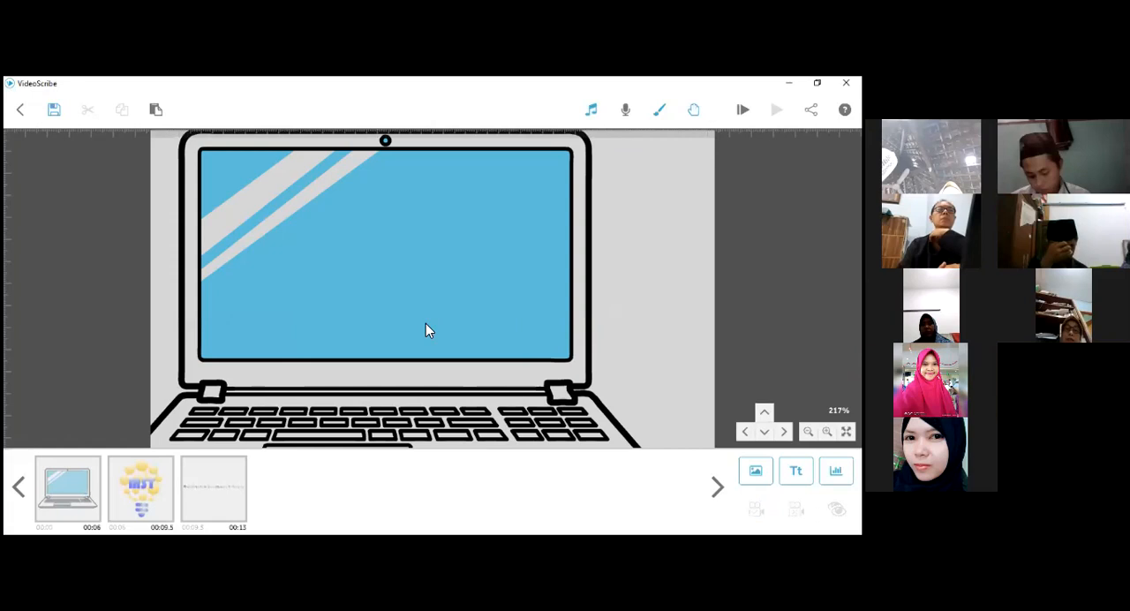
scroll(447, 321, "down", 1)
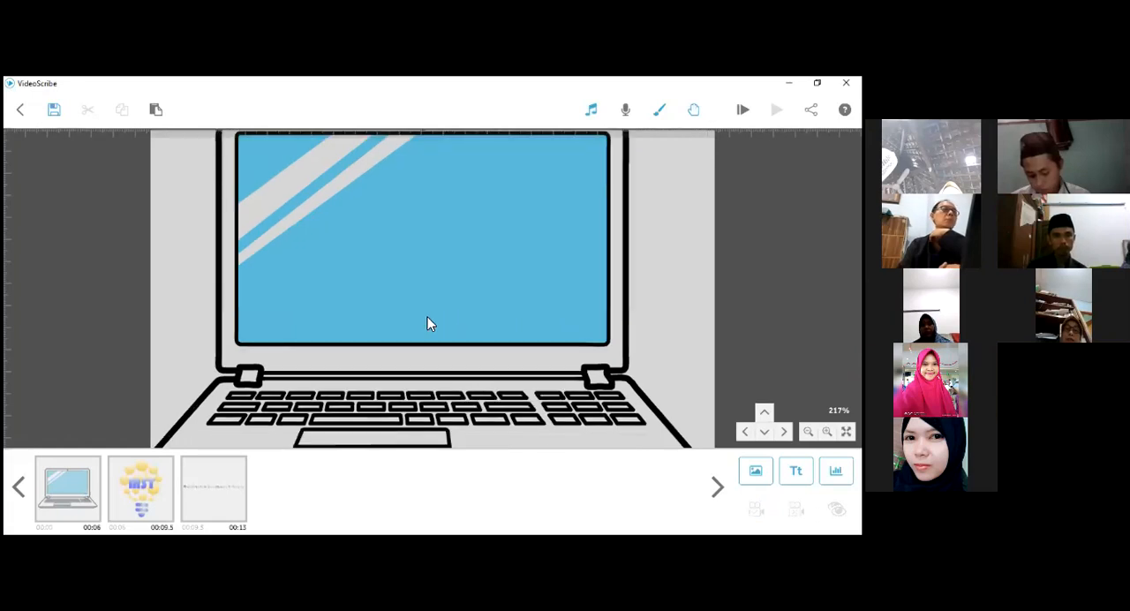
scroll(376, 298, "down", 1)
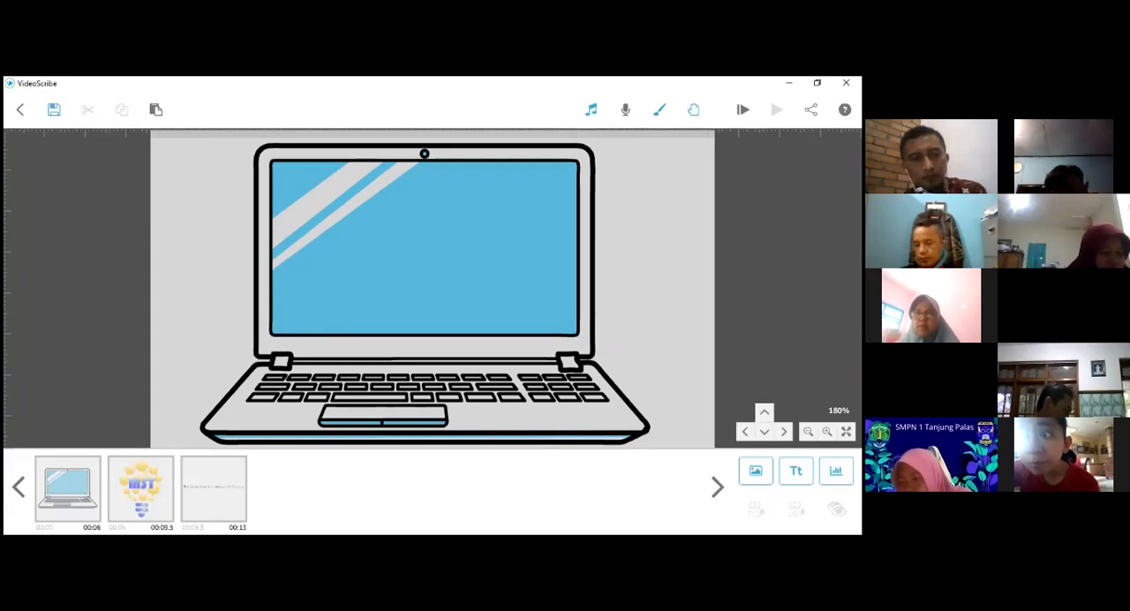
- Review the laptop's drawing options, keep the Draw method, and replay the scribe to check the laptop's drawing
left_click(59, 488)
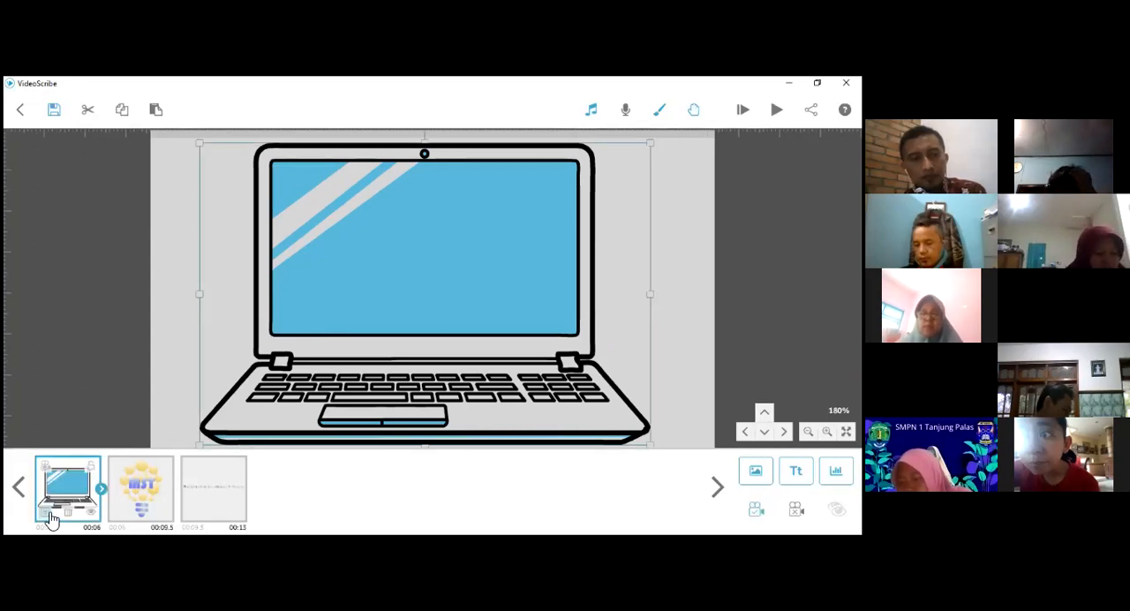
double_click(414, 216)
left_click(415, 199)
left_click(402, 224)
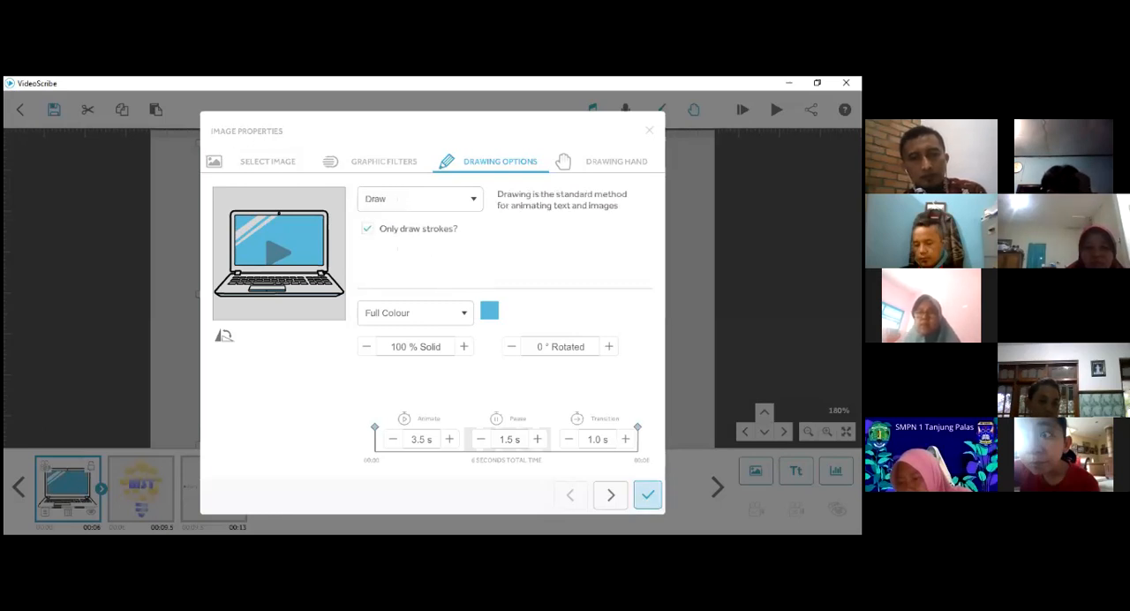
left_click(638, 495)
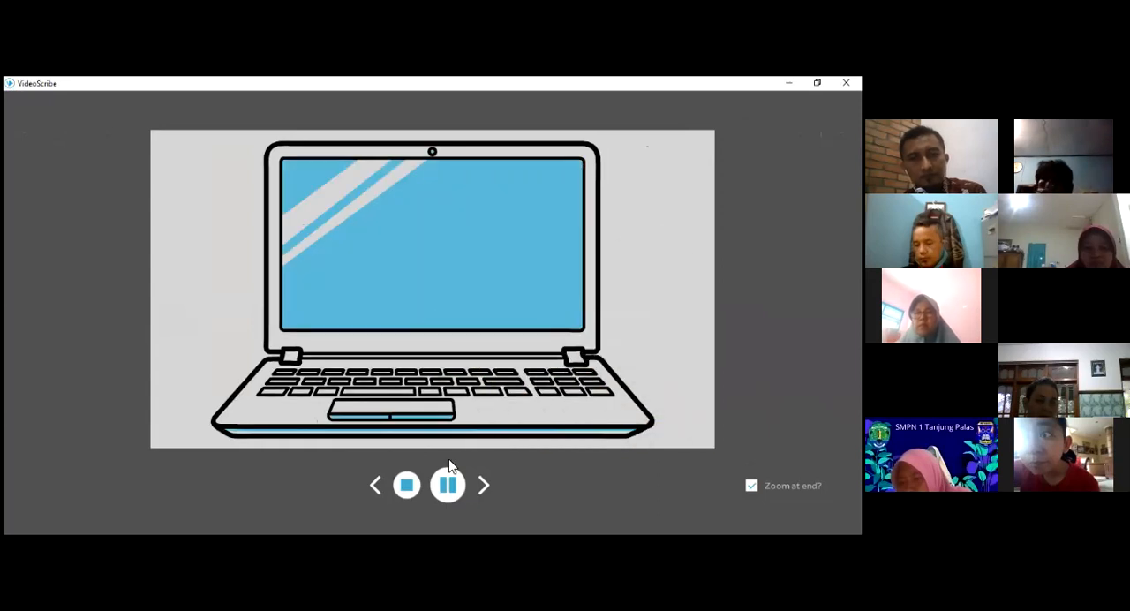
left_click(407, 486)
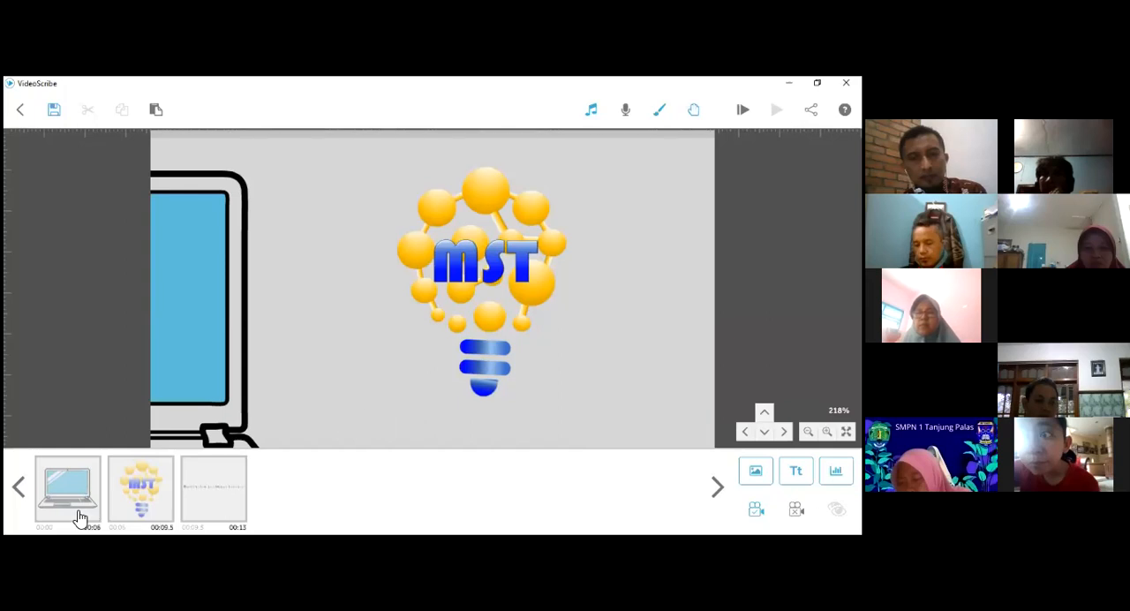
- Set the laptop's Animate time to 5.0 s in its image properties
left_click(19, 488)
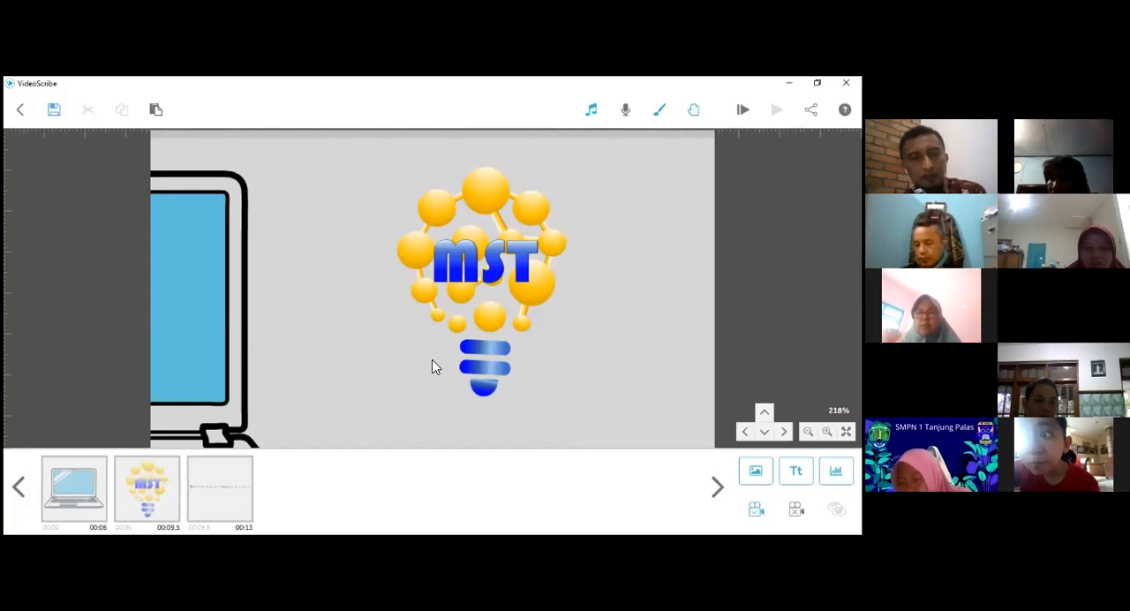
left_click_drag(370, 377, 579, 330)
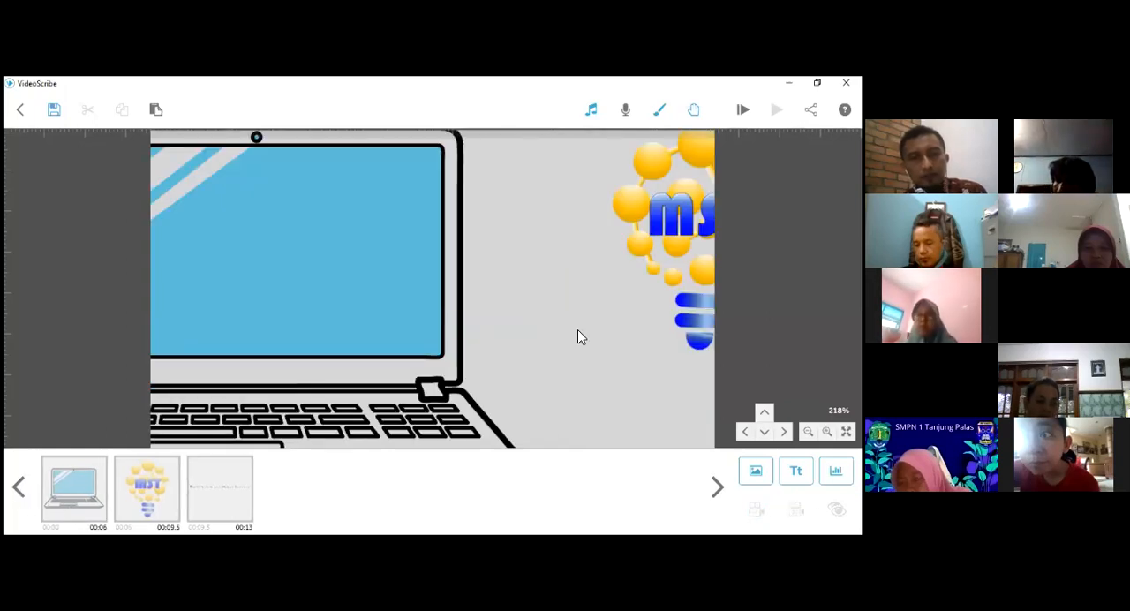
left_click_drag(375, 372, 553, 359)
scroll(553, 358, "down", 2)
left_click(71, 497)
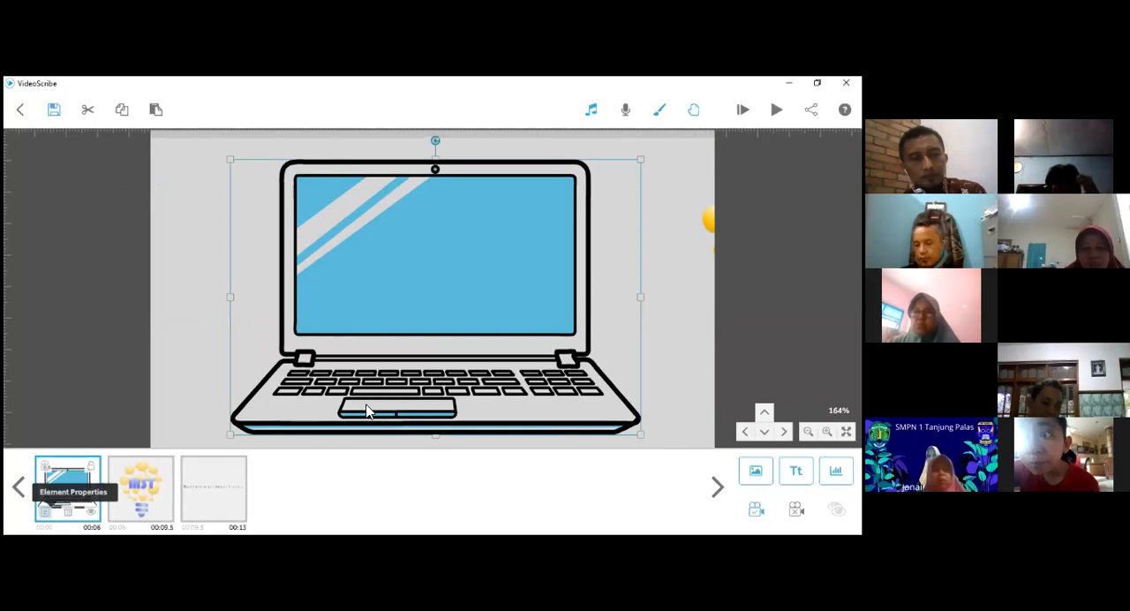
left_click(47, 523)
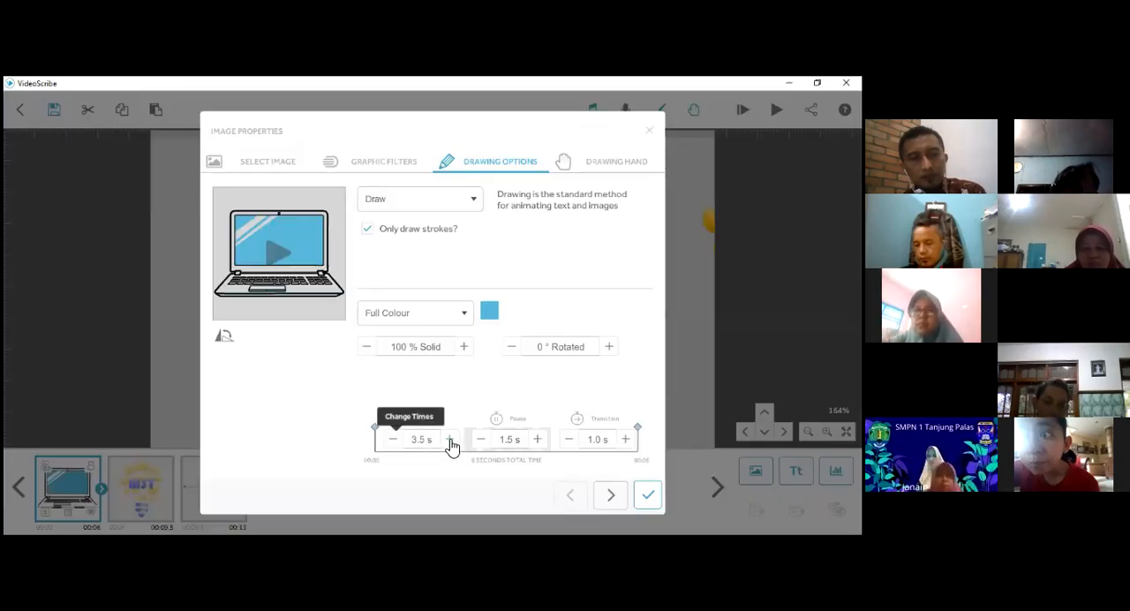
left_click(450, 440)
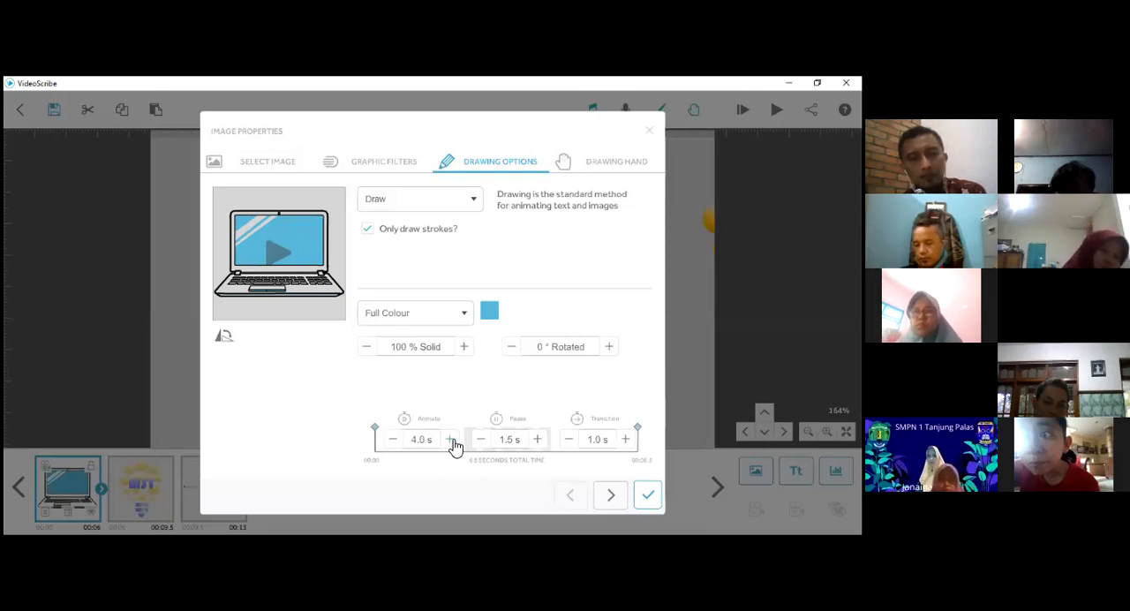
left_click(451, 440)
left_click(450, 439)
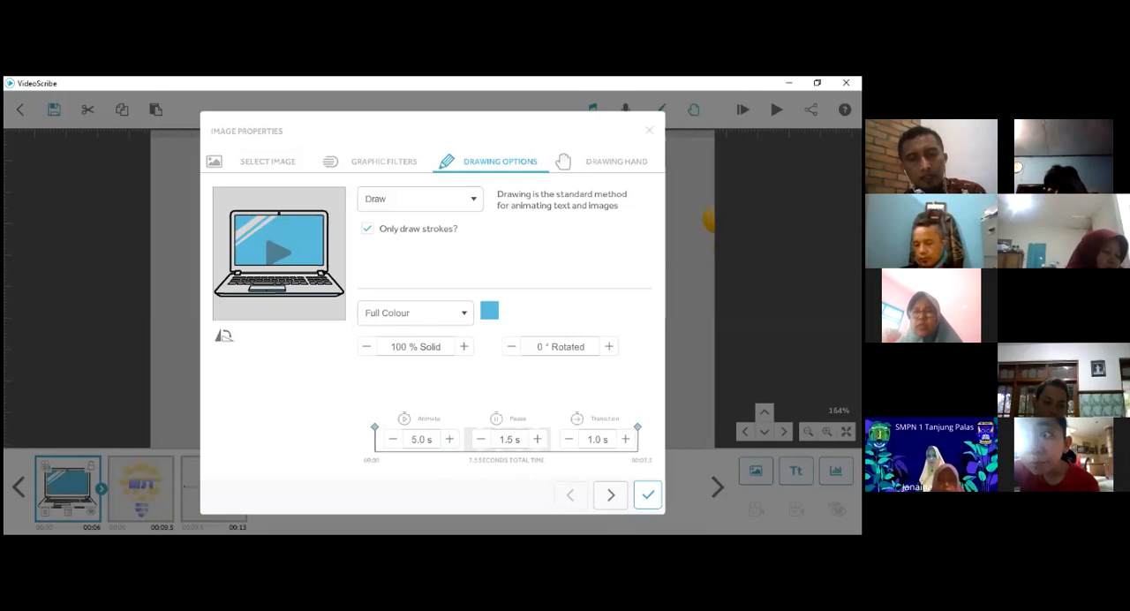
left_click(648, 494)
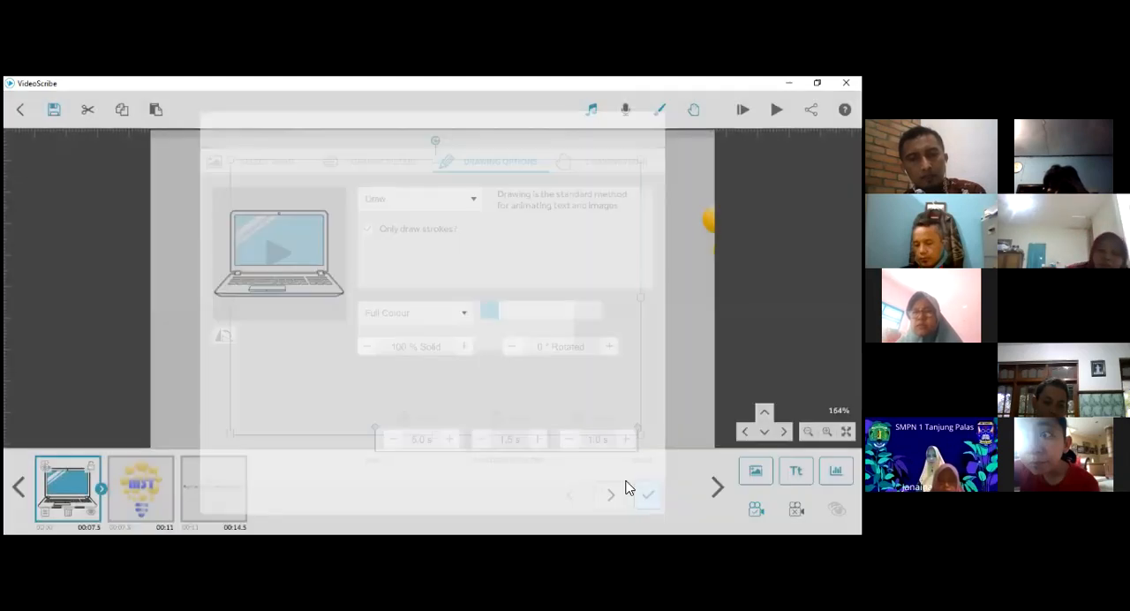
- Preview the slower laptop drawing from the start and return the canvas to the laptop's saved camera position
left_click(742, 109)
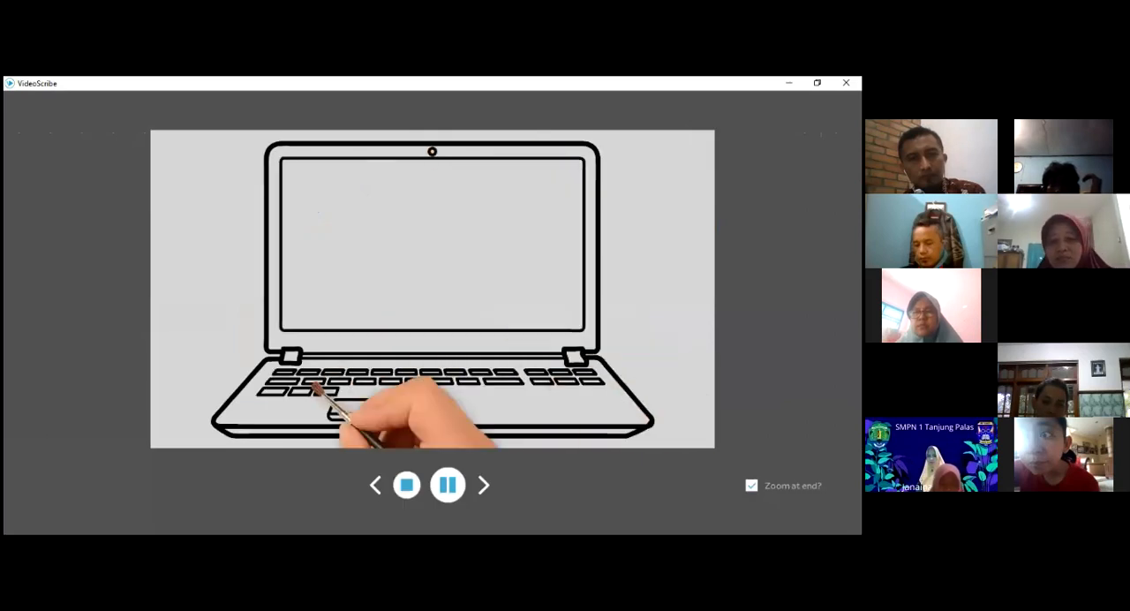
left_click(406, 488)
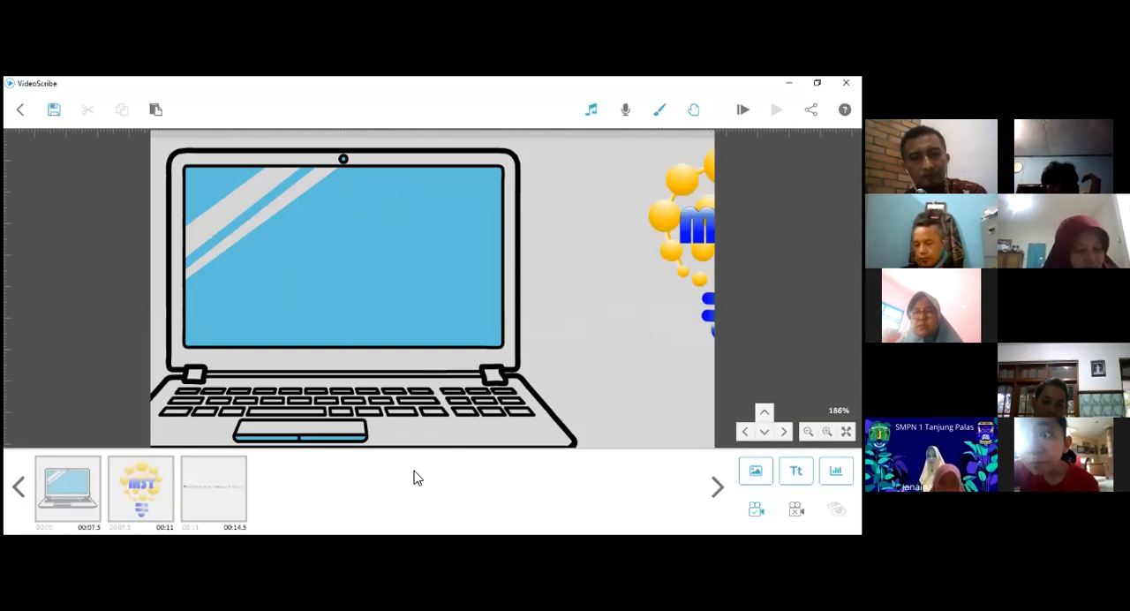
left_click(79, 505)
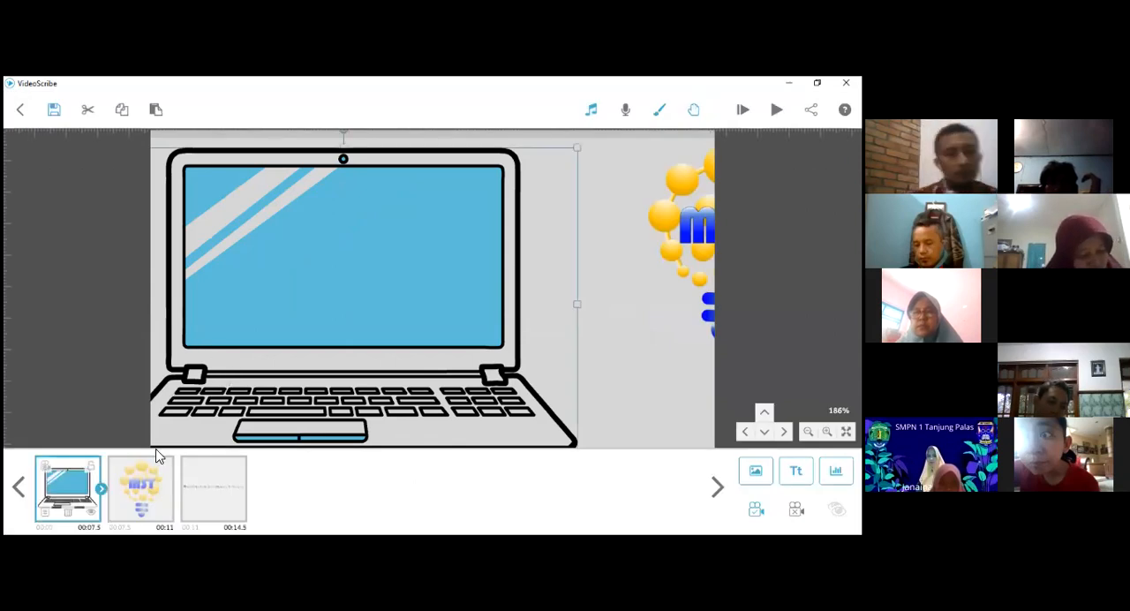
left_click(52, 477)
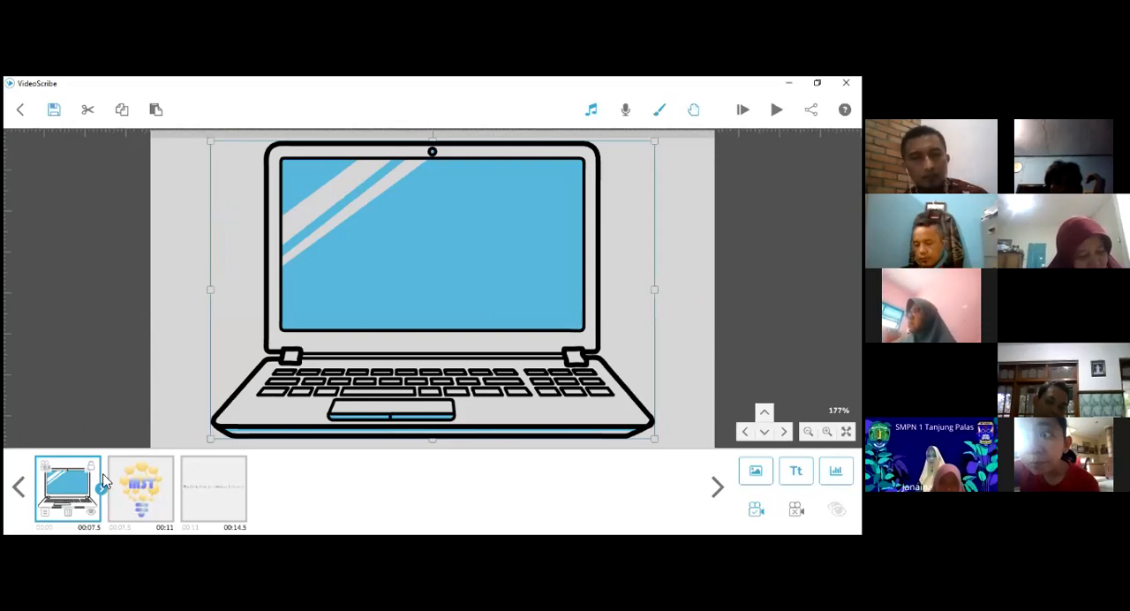
- Lock the laptop element so that it stays fixed on the canvas
left_click(92, 468)
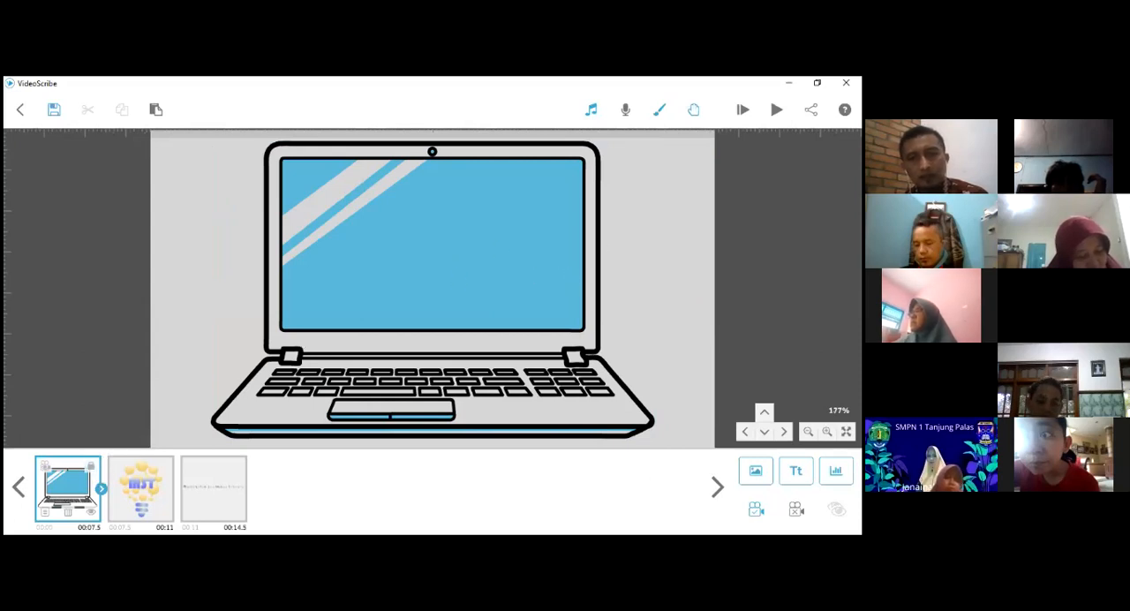
scroll(433, 289, "down", 2)
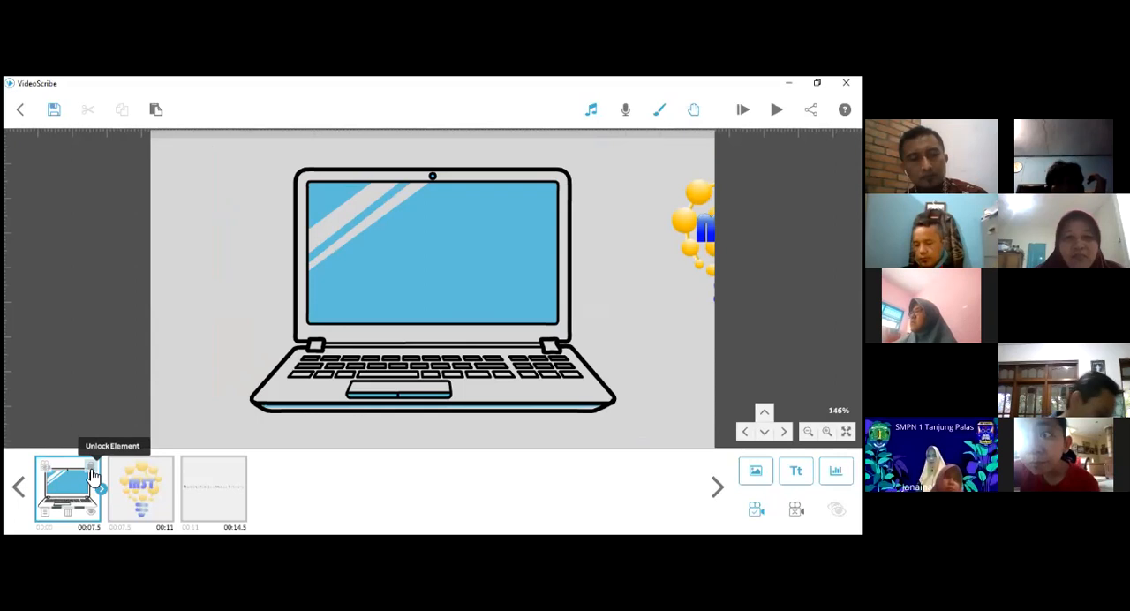
left_click_drag(618, 309, 534, 318)
- Place the MST logo near the middle of the laptop's screen and scale it down to a little over half its size
left_click(643, 251)
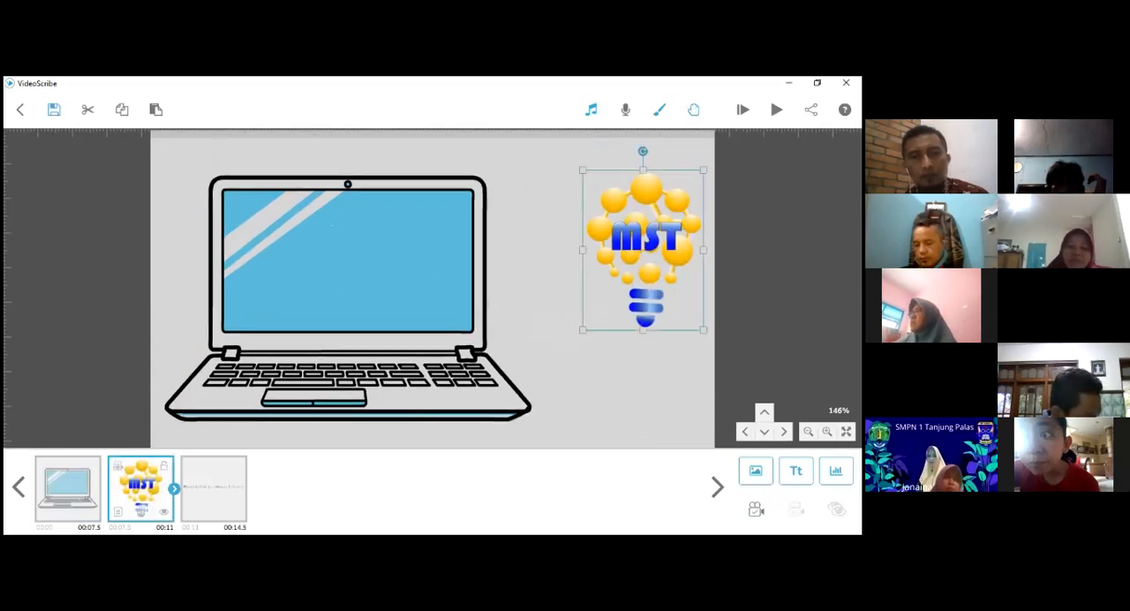
left_click_drag(644, 251, 306, 257)
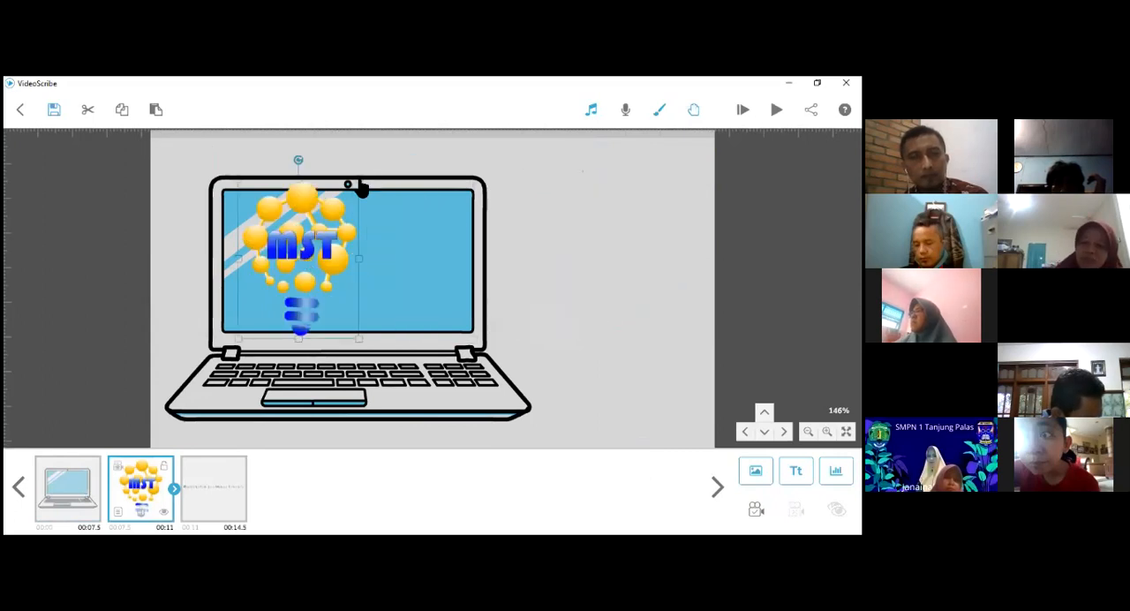
left_click_drag(360, 187, 333, 212)
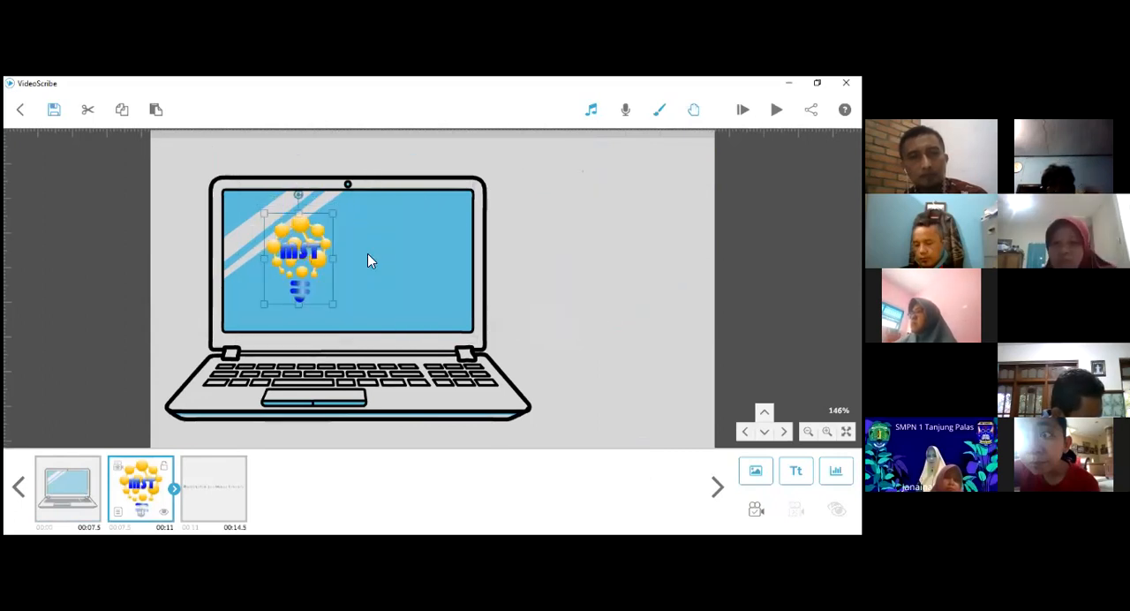
left_click_drag(299, 253, 369, 254)
left_click_drag(447, 282, 553, 286)
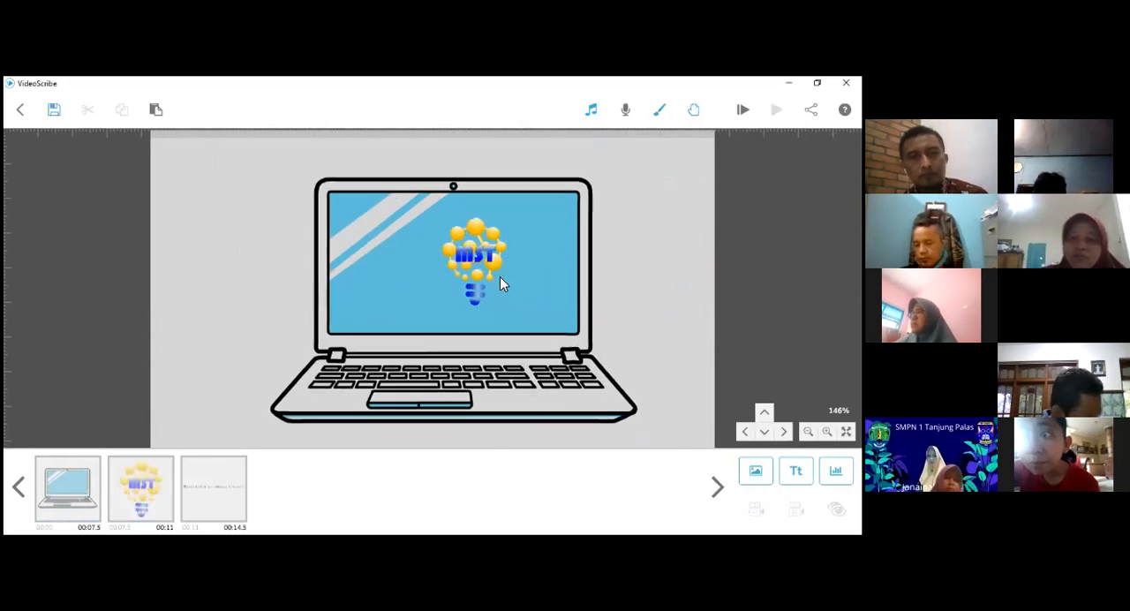
left_click_drag(452, 247, 424, 256)
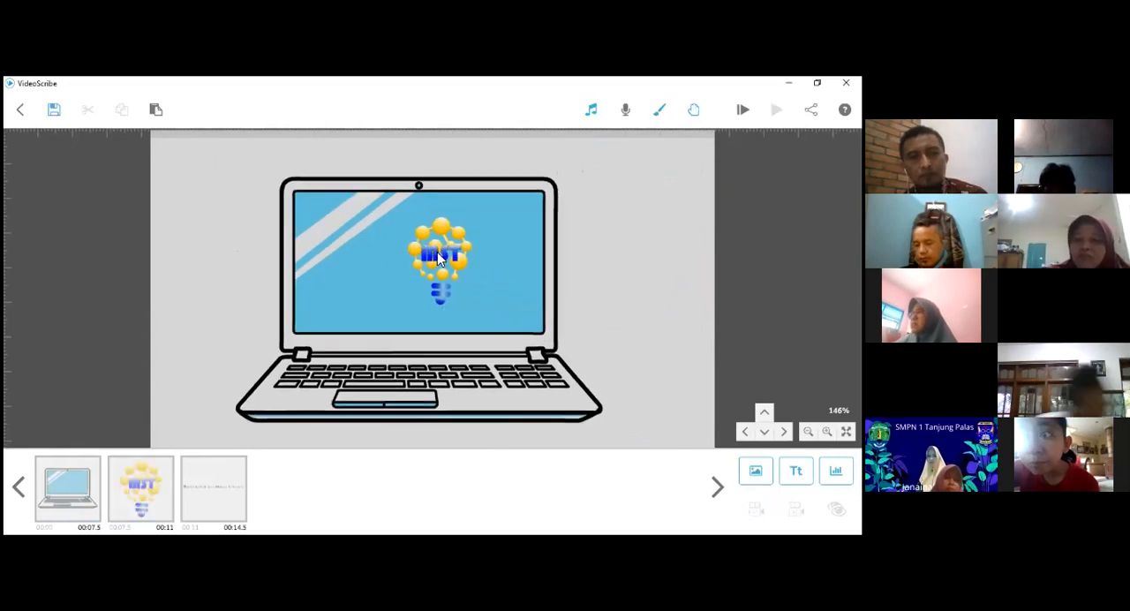
- Scale the MST logo down to about four fifths of its size and place it near the middle of the laptop's screen
left_click(424, 261)
scroll(535, 282, "up", 1)
scroll(535, 282, "up", 2)
scroll(522, 283, "up", 2)
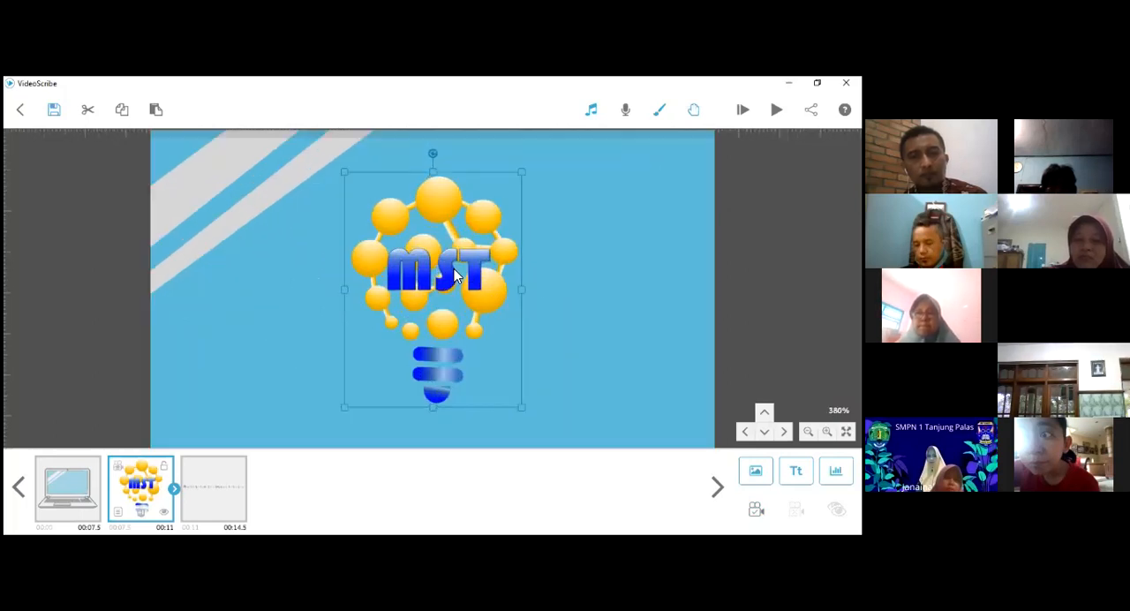
scroll(445, 271, "up", 1)
left_click_drag(445, 270, 291, 268)
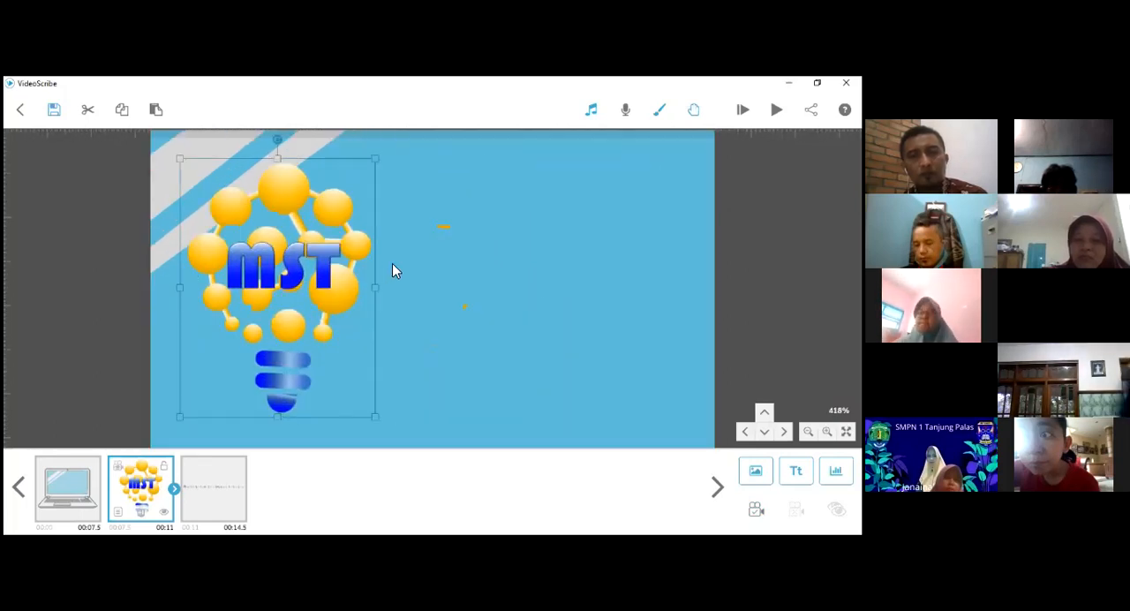
left_click_drag(375, 161, 342, 186)
left_click_drag(300, 273, 461, 275)
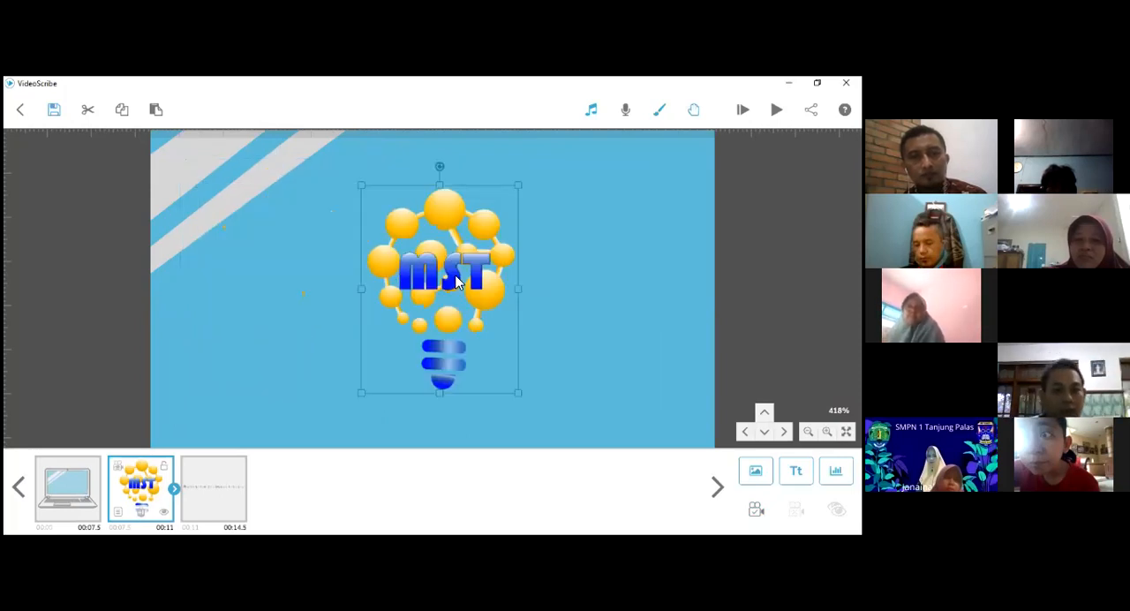
- Shrink the logo slightly, center it horizontally on the laptop's screen and set its camera position to this close-up view at 612% zoom
scroll(497, 290, "up", 1)
scroll(497, 291, "up", 1)
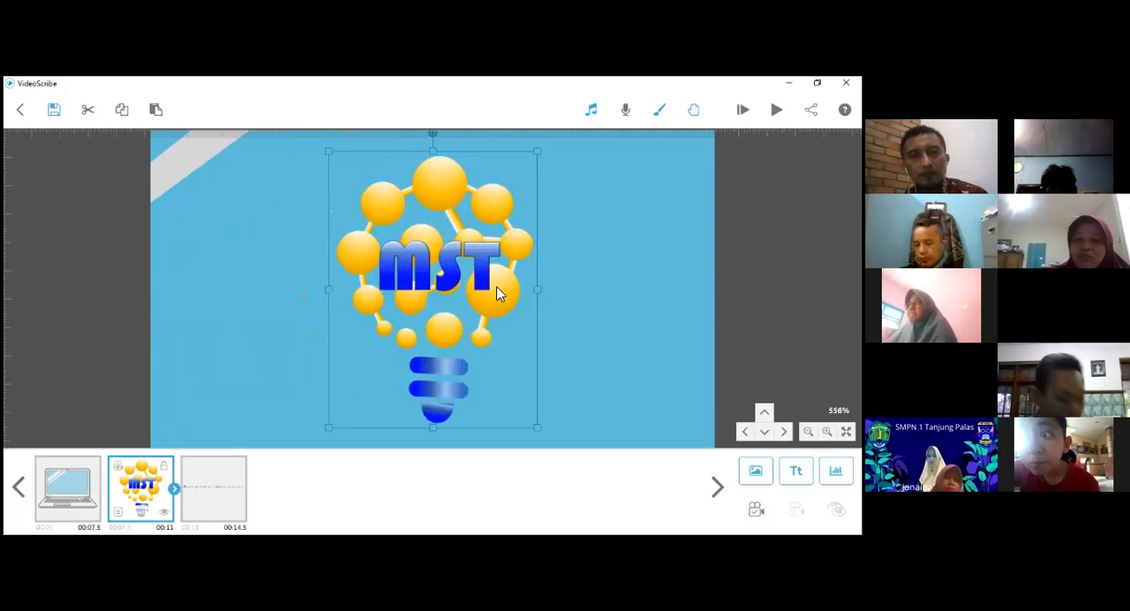
scroll(533, 229, "up", 1)
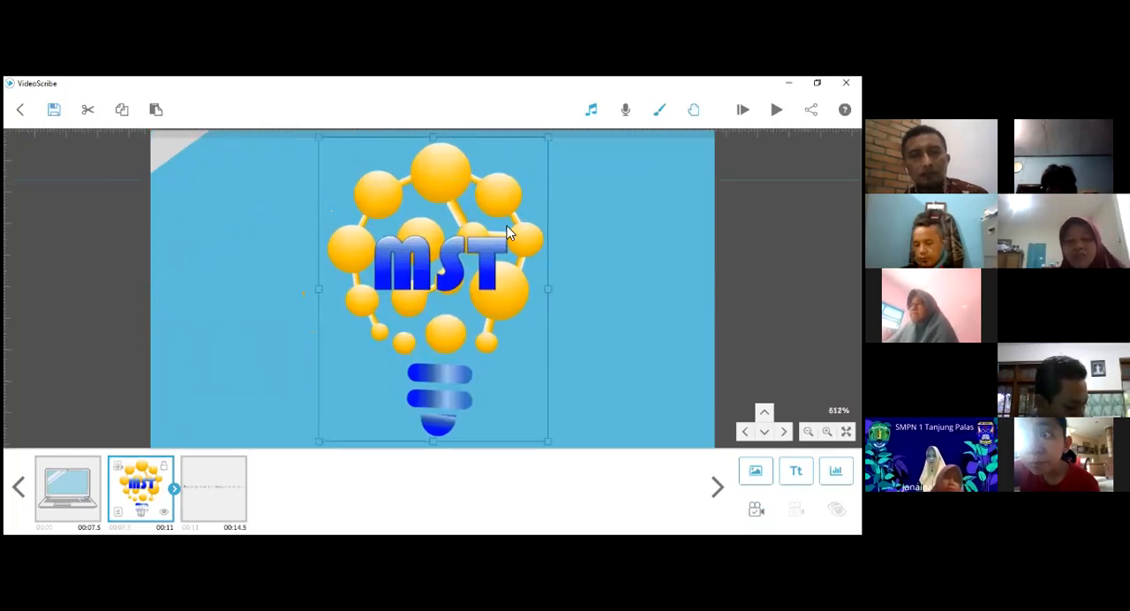
left_click_drag(441, 265, 425, 311)
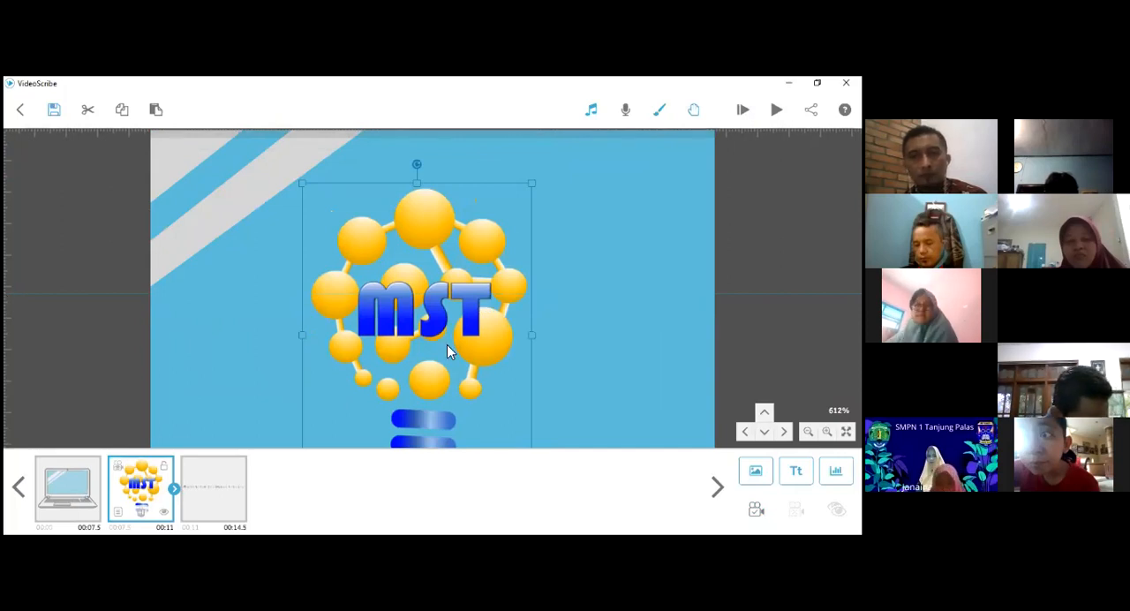
left_click_drag(423, 383, 413, 355)
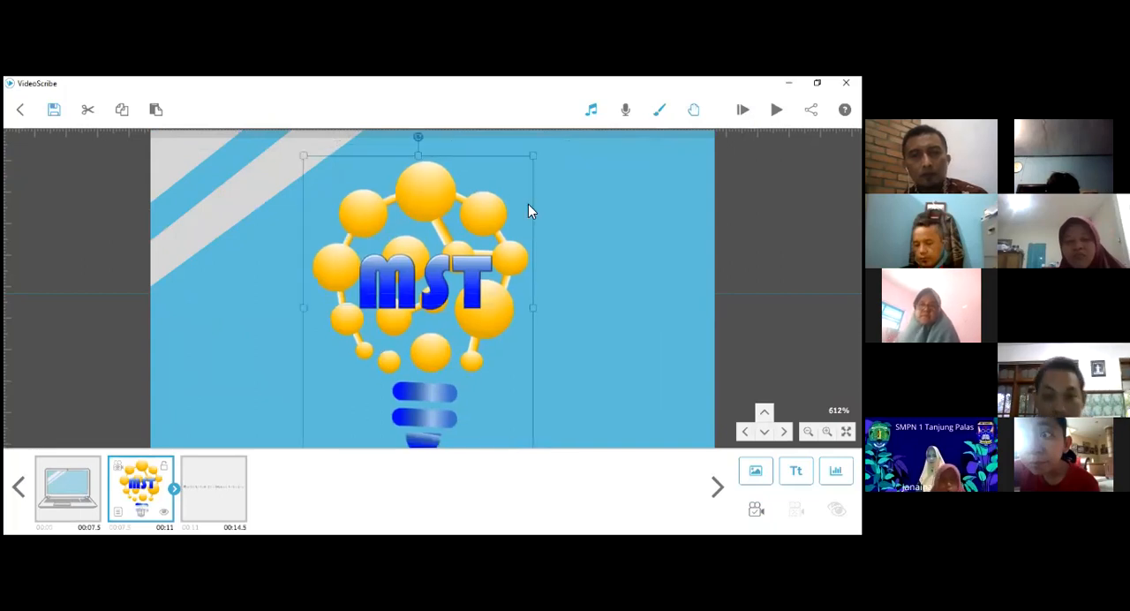
left_click_drag(525, 168, 487, 170)
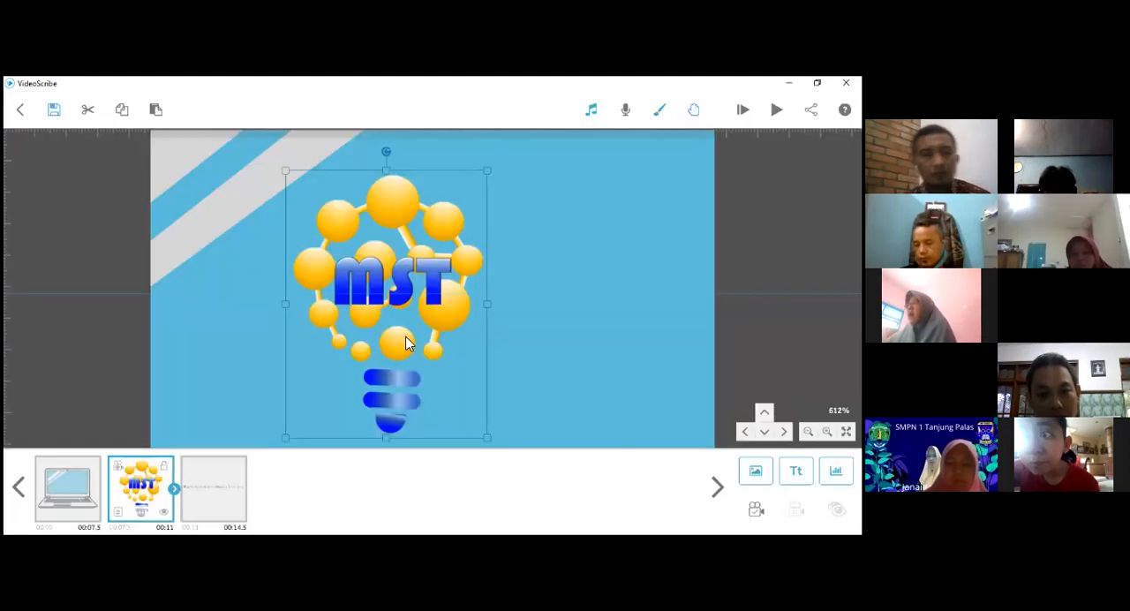
left_click_drag(399, 338, 373, 308)
left_click_drag(450, 313, 453, 313)
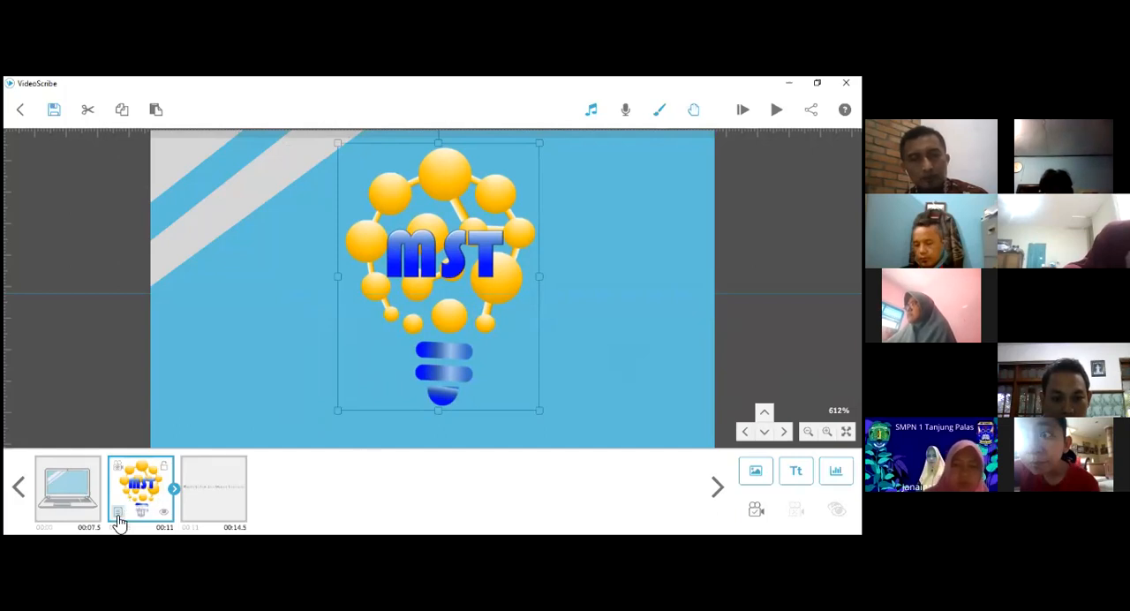
left_click(756, 509)
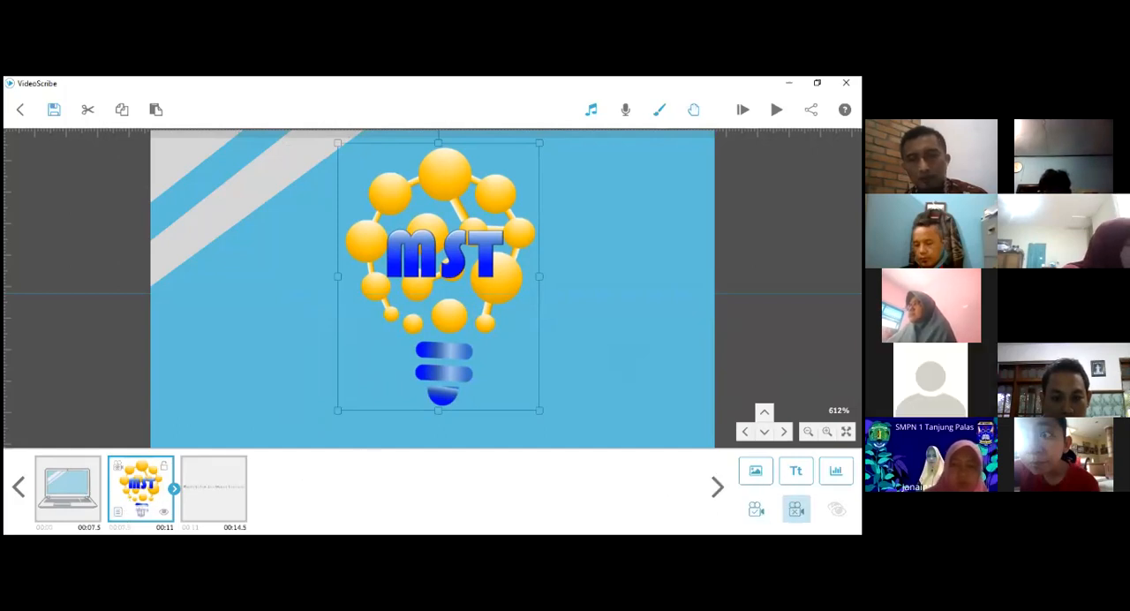
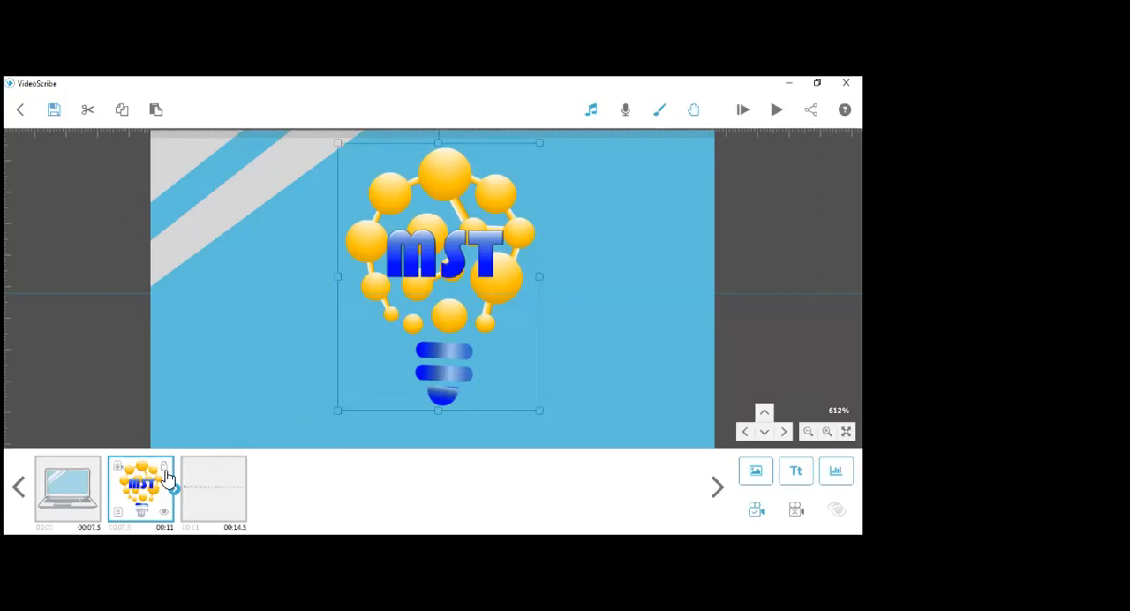
- Scale the "Multimedia for Smart Teacher" text down to about four fifths of its size and place it directly beneath the laptop
left_click(204, 497)
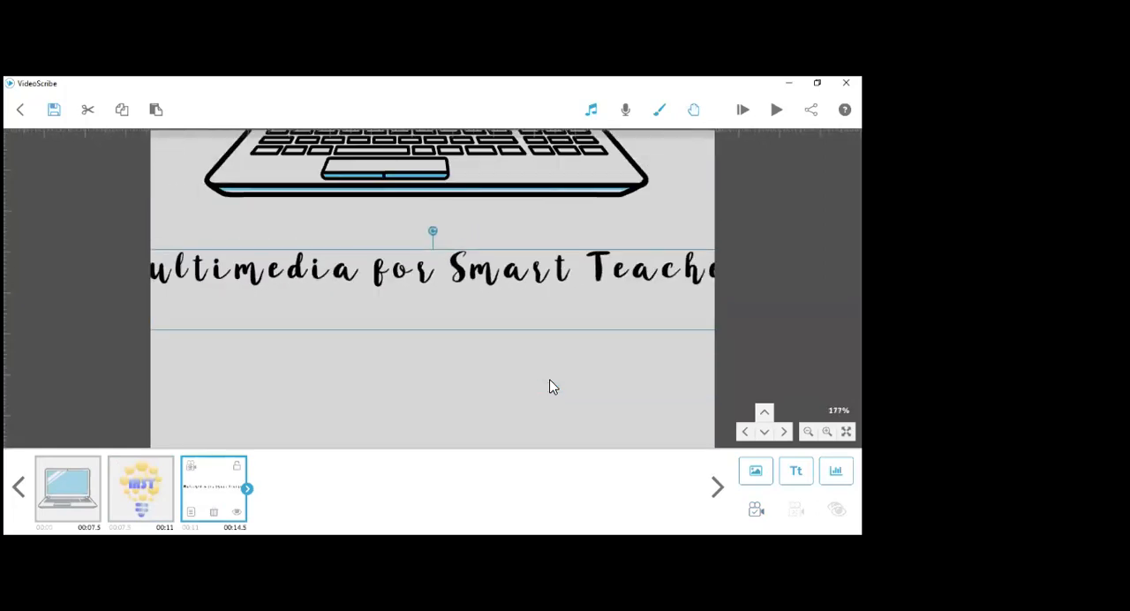
scroll(554, 344, "up", 2)
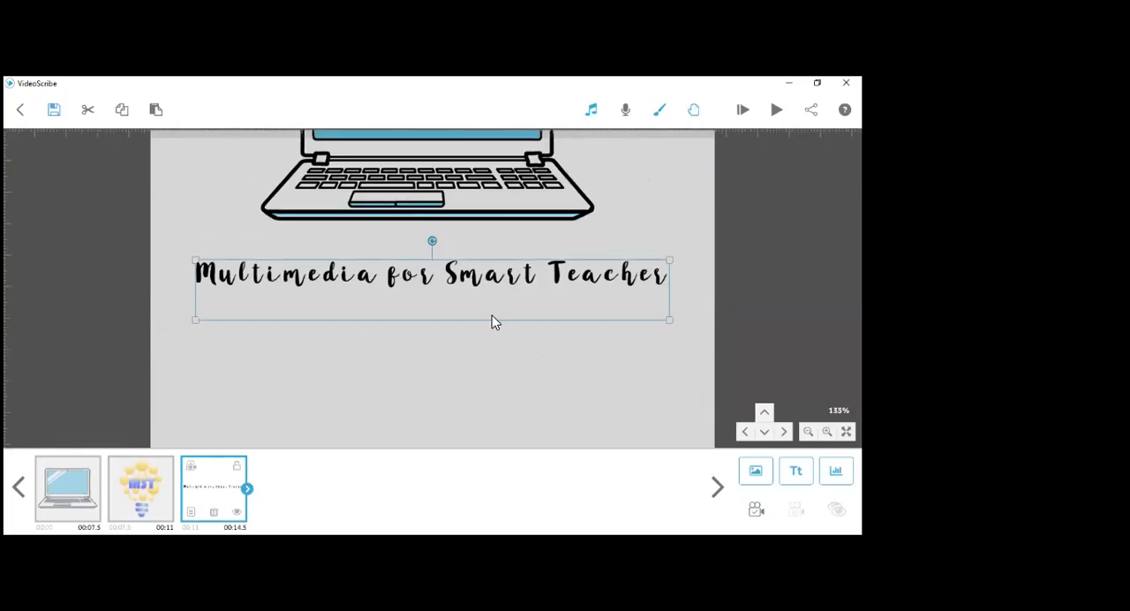
left_click_drag(485, 328, 477, 303)
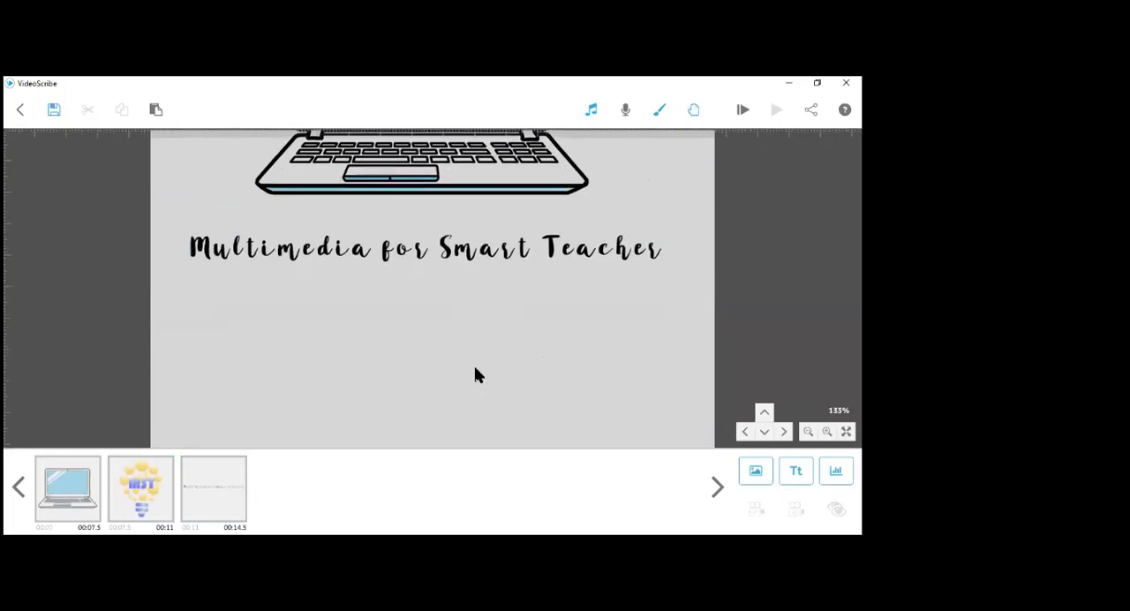
left_click_drag(474, 367, 469, 389)
left_click(538, 384)
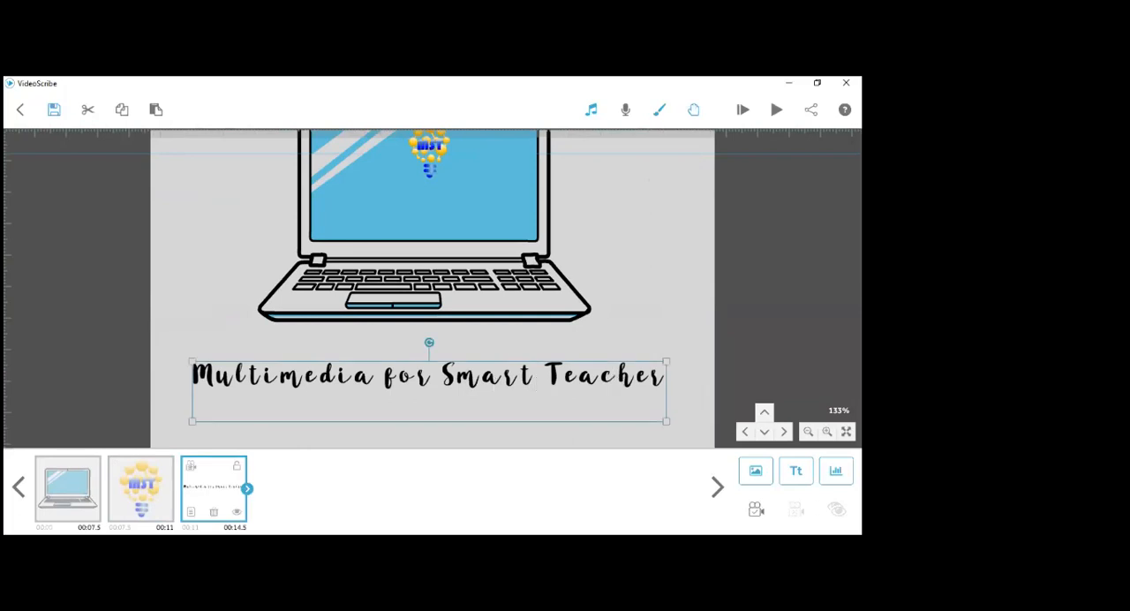
left_click_drag(666, 422, 619, 415)
left_click_drag(446, 362, 431, 333)
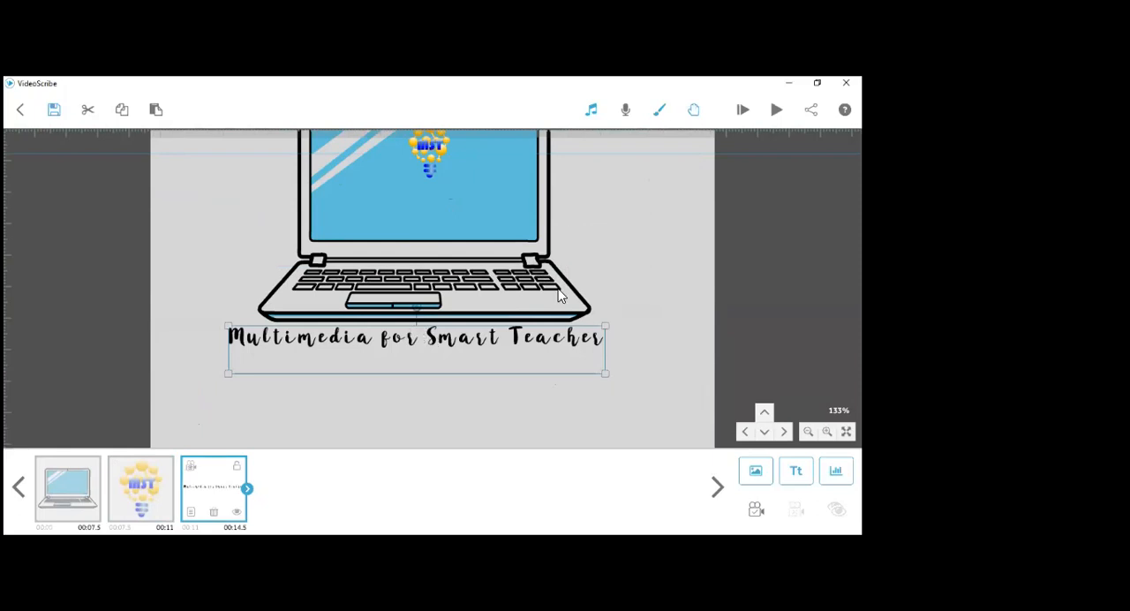
- Change the text's font to Fredoka One and its alignment to centered
double_click(354, 338)
left_click(271, 166)
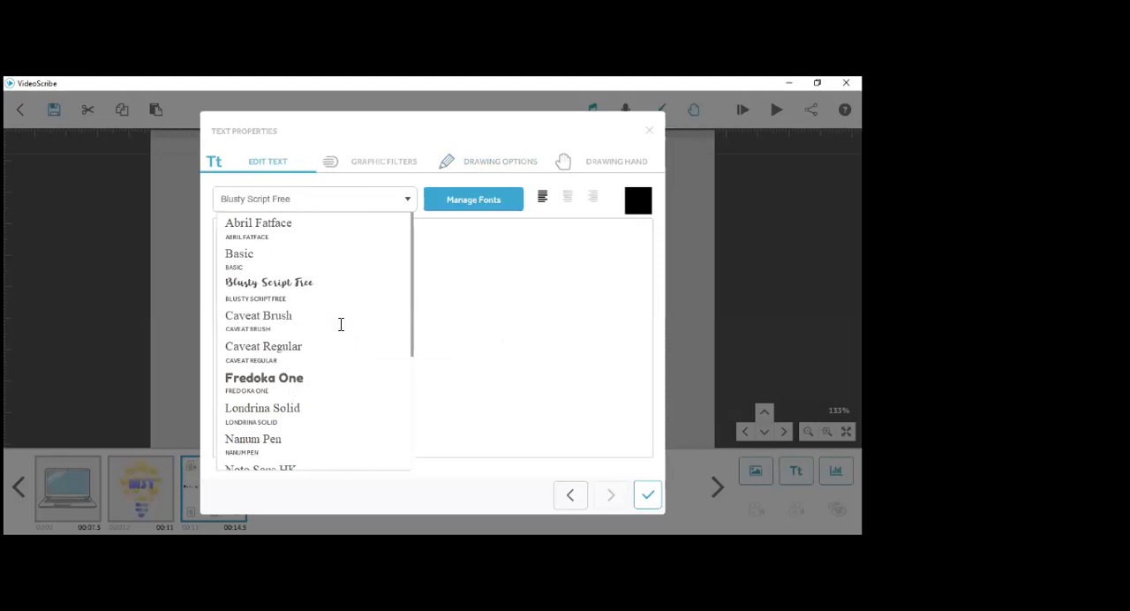
left_click(336, 379)
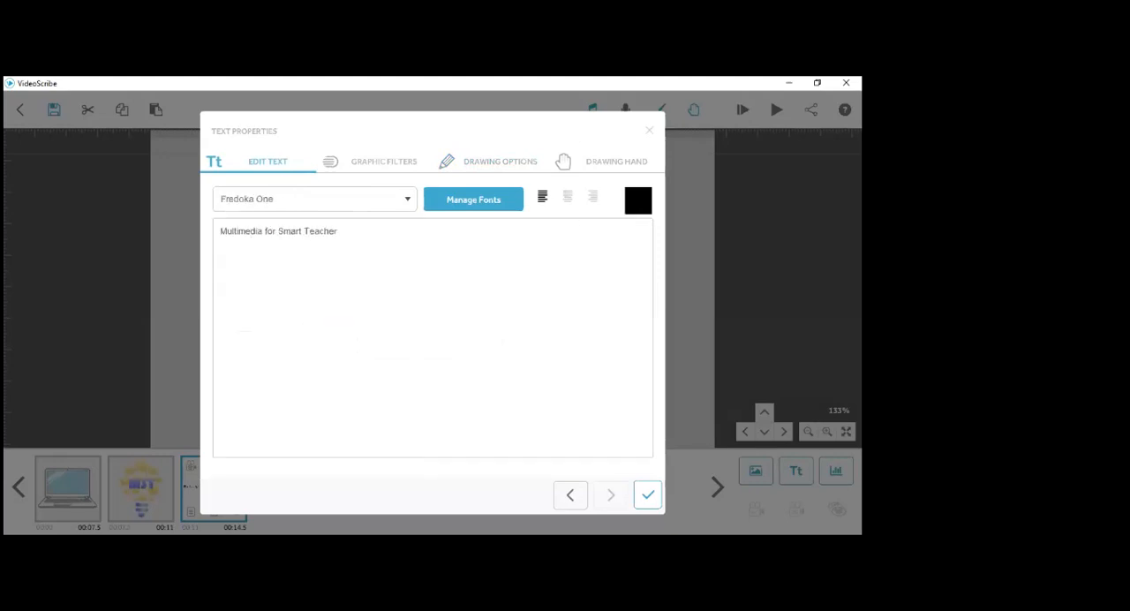
left_click(569, 201)
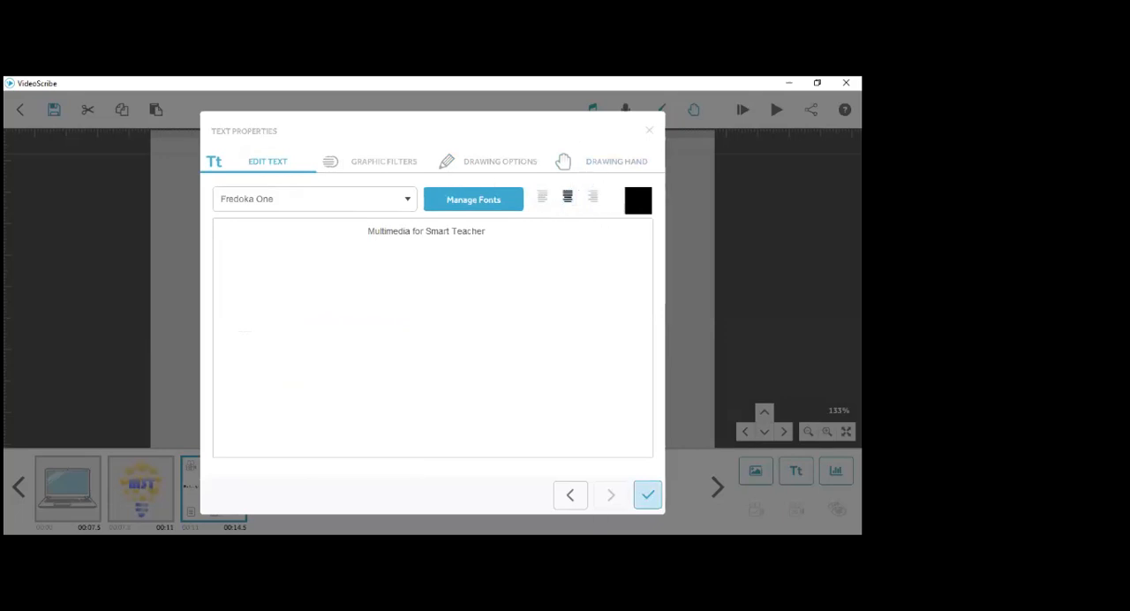
left_click(648, 494)
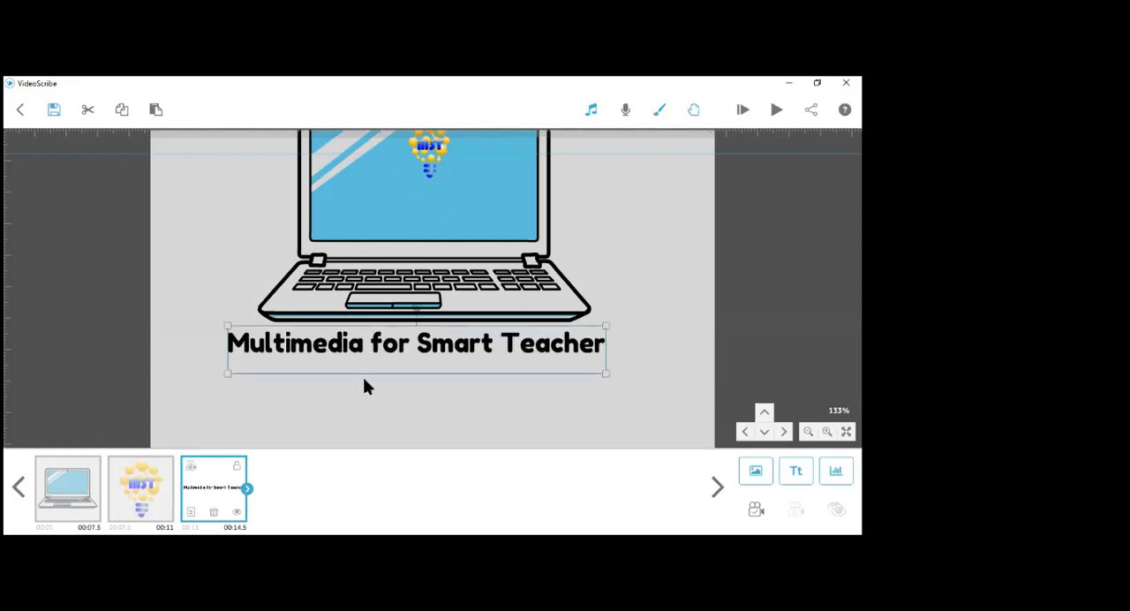
- Center the text horizontally under the laptop and set its camera position to a closer view at 195% zoom
left_click_drag(386, 356, 398, 356)
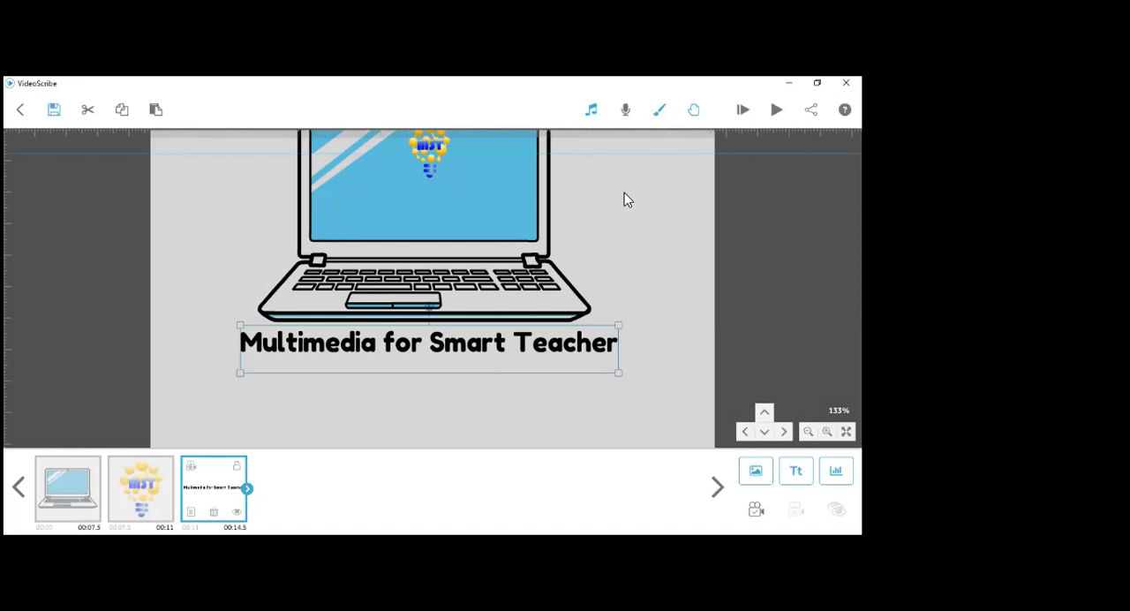
scroll(534, 288, "up", 1)
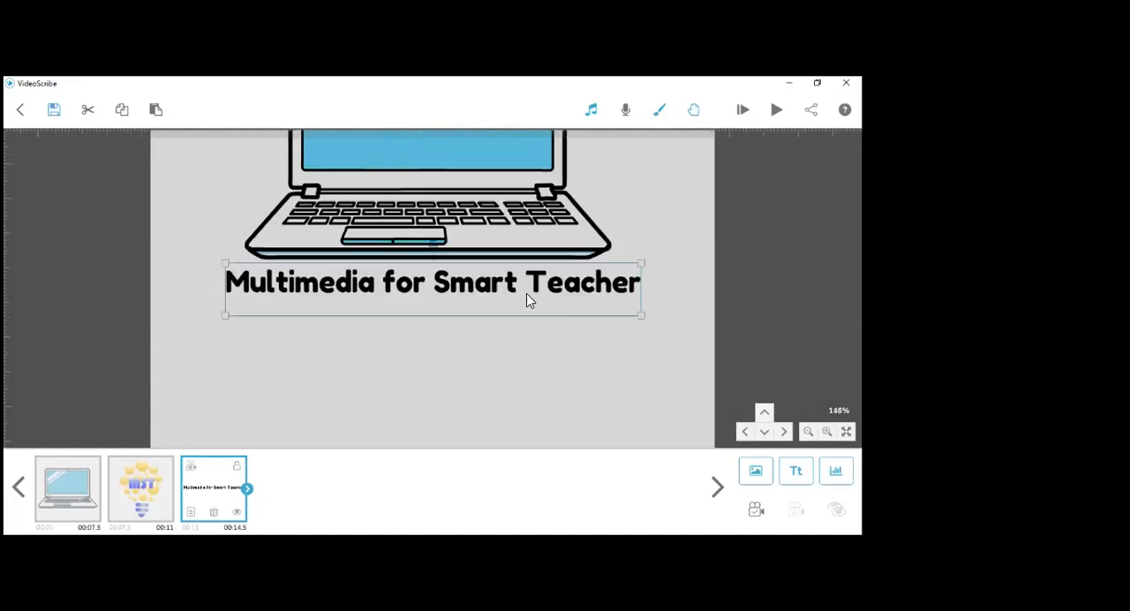
scroll(527, 295, "up", 2)
scroll(526, 300, "up", 1)
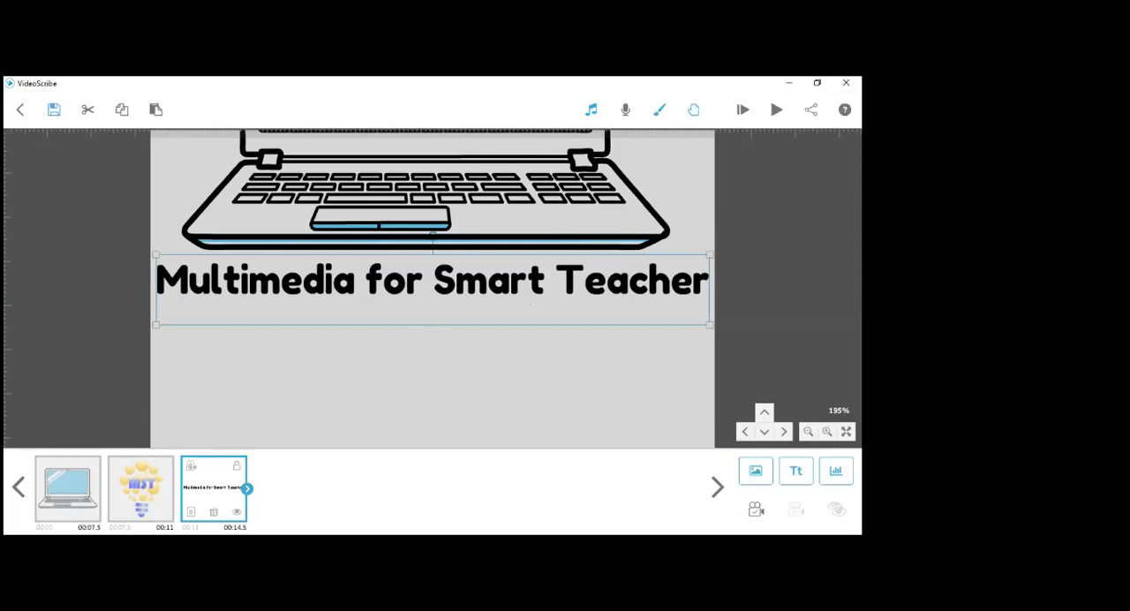
left_click(756, 510)
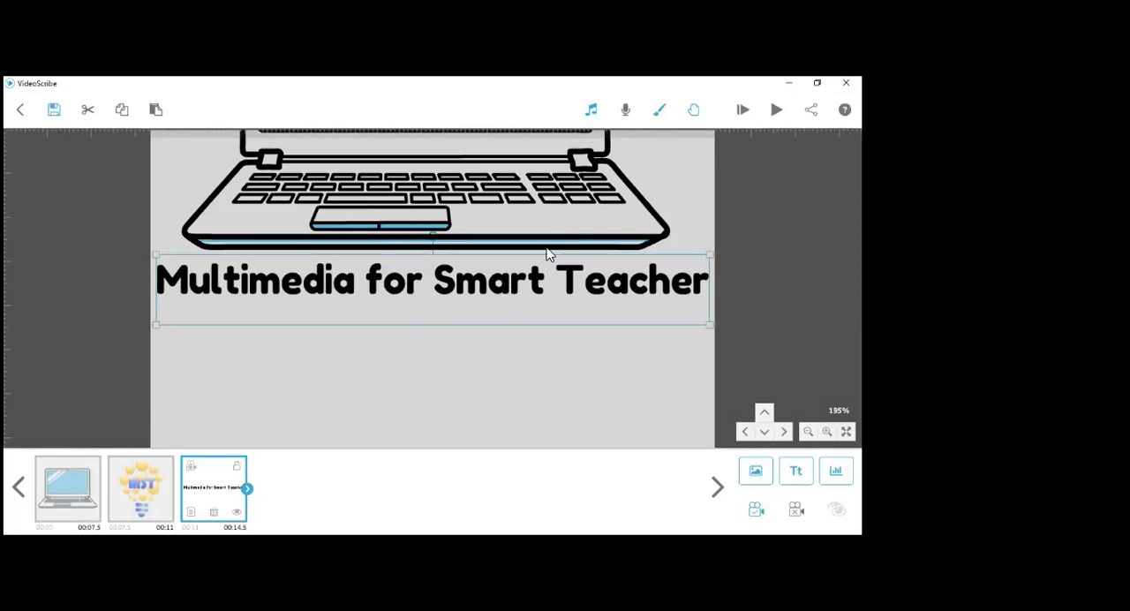
- Preview the scribe starting from the laptop element
left_click(68, 498)
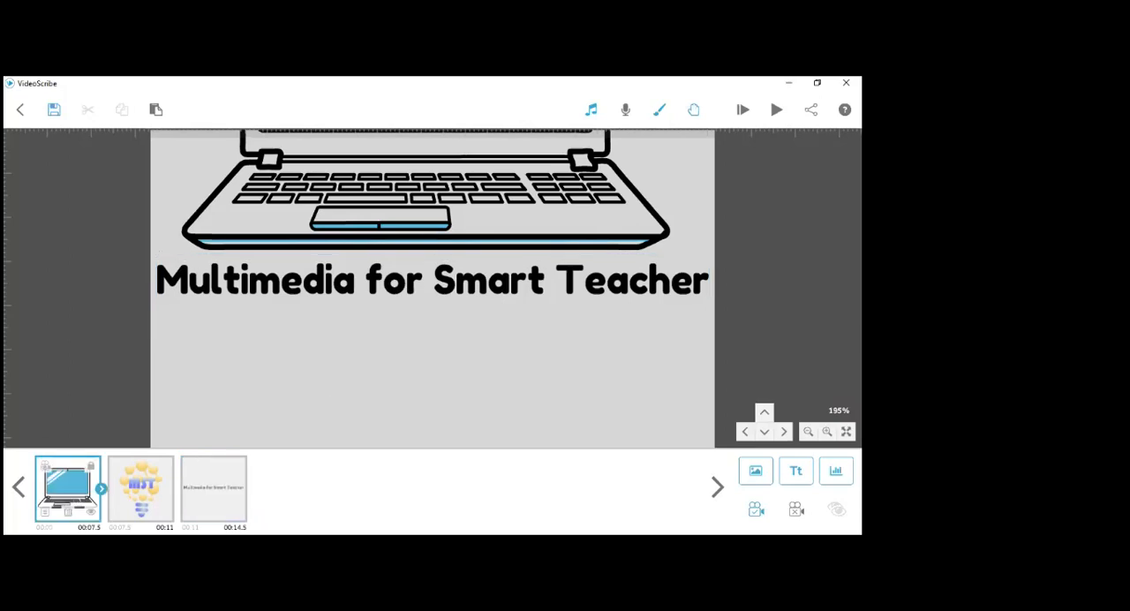
left_click(777, 110)
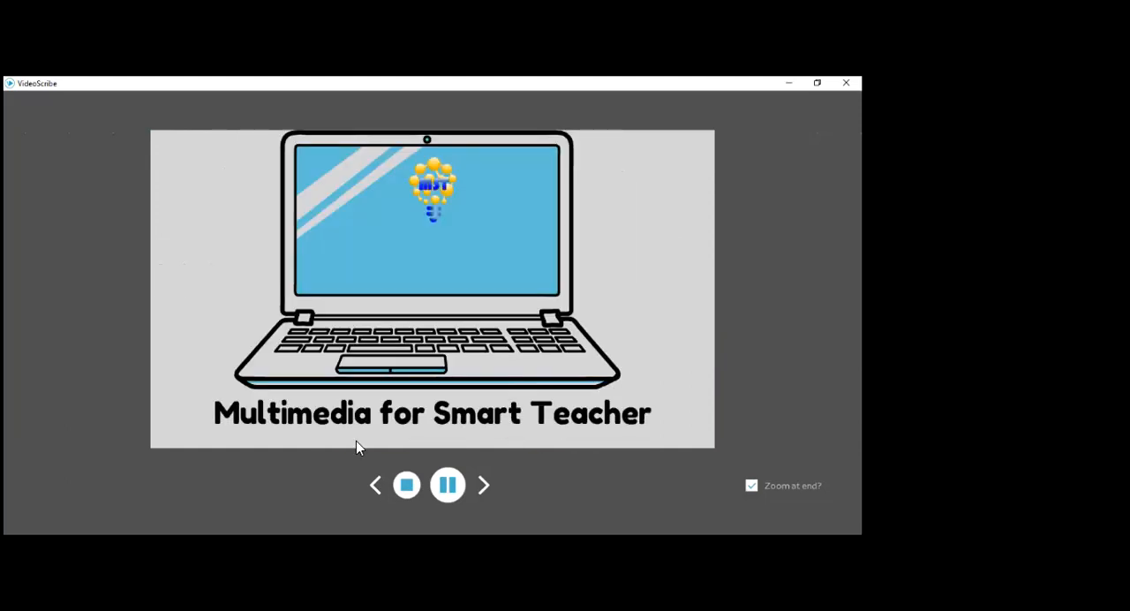
- Set the text's animate time to 4.0 s and pause to 1.5 s, and nudge the text slightly closer to the laptop
left_click(346, 415)
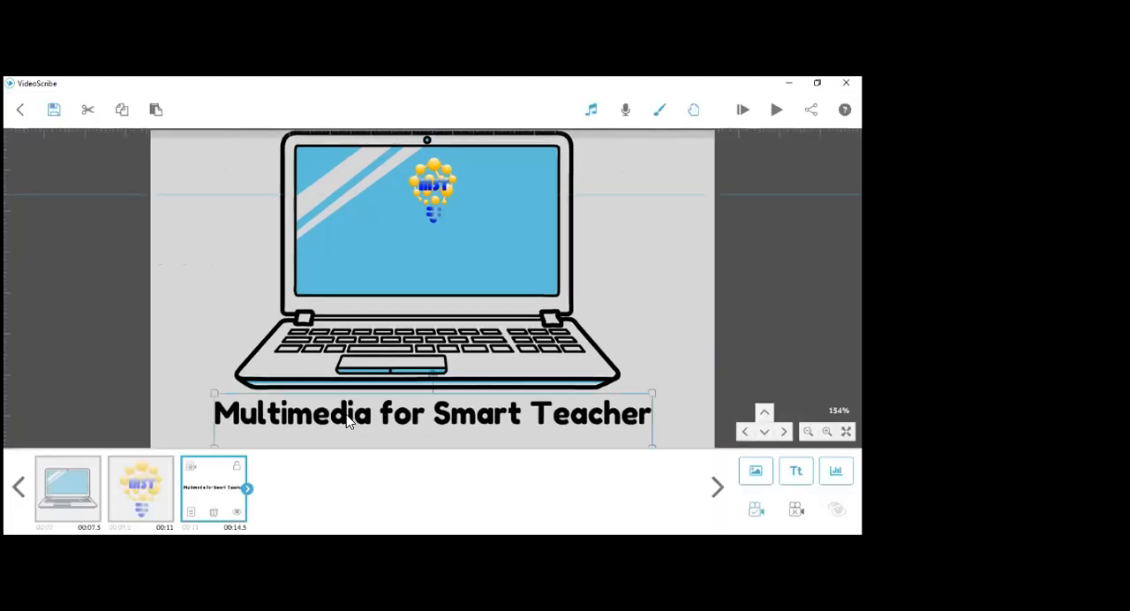
double_click(347, 422)
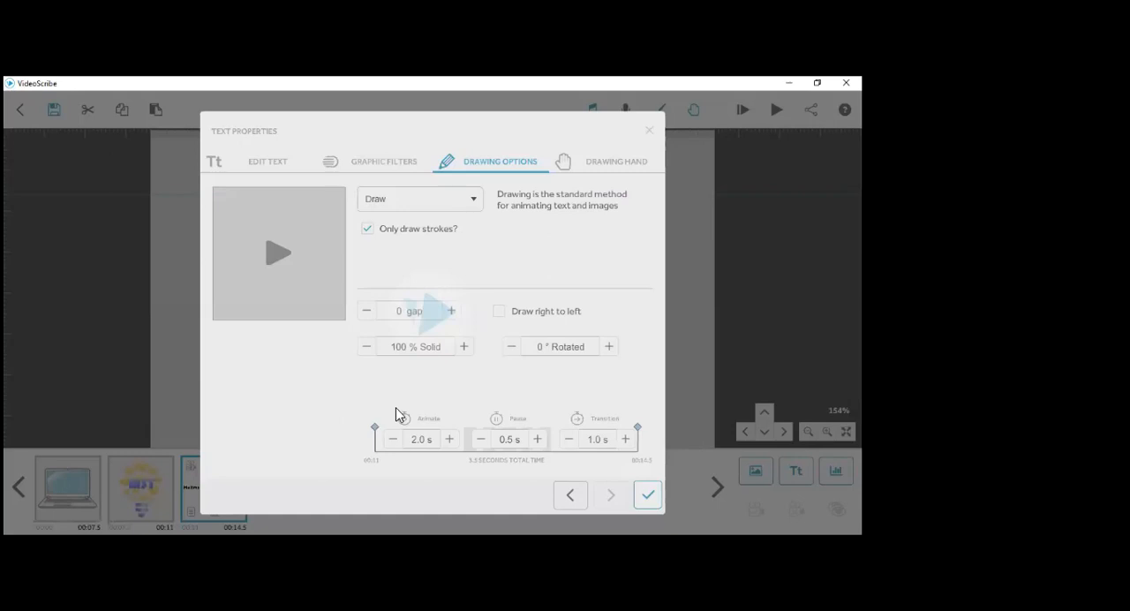
left_click(540, 444)
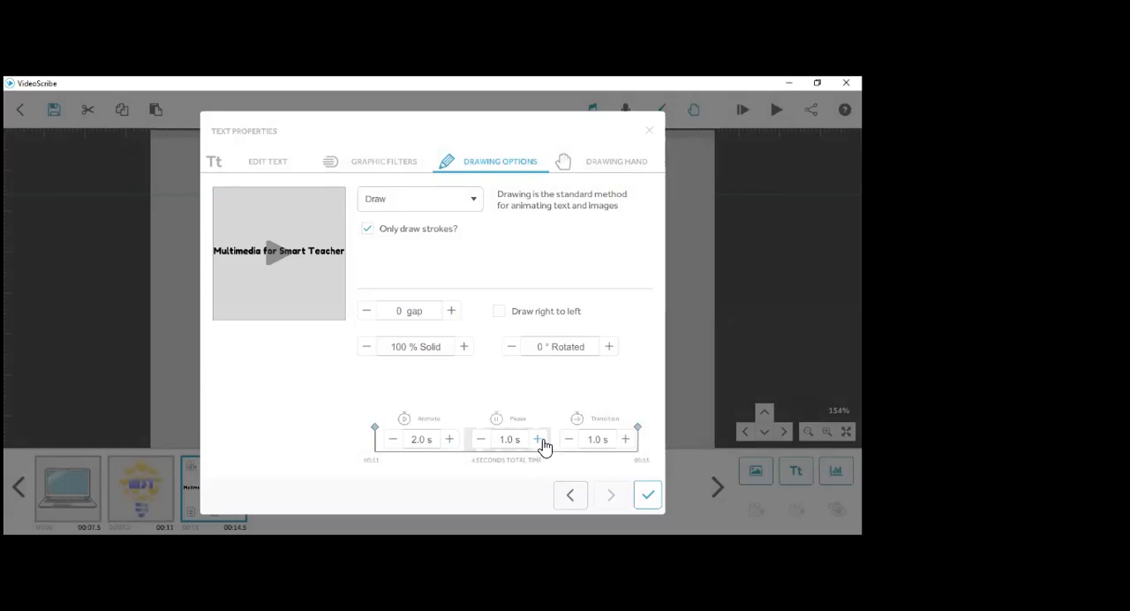
left_click(541, 439)
left_click(450, 442)
left_click(450, 442)
left_click(450, 441)
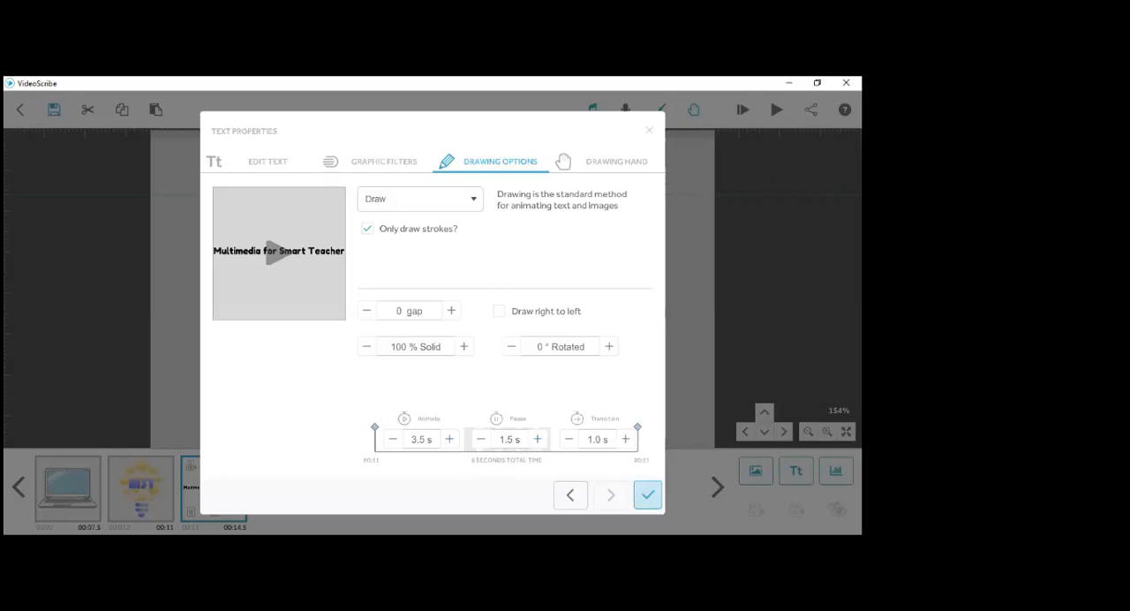
left_click(449, 440)
left_click(648, 494)
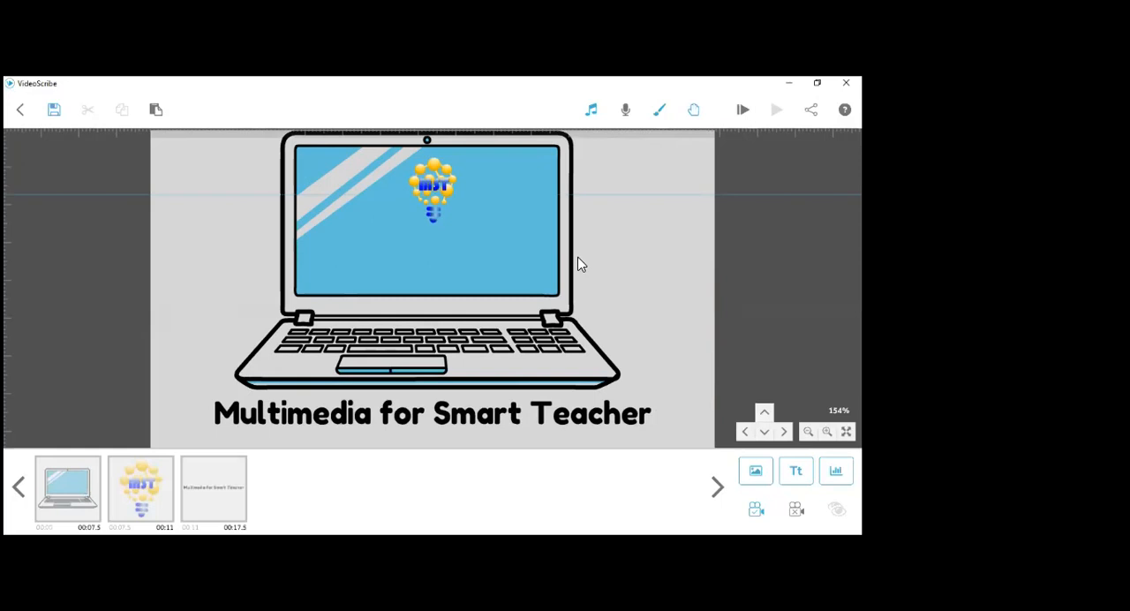
left_click(450, 427)
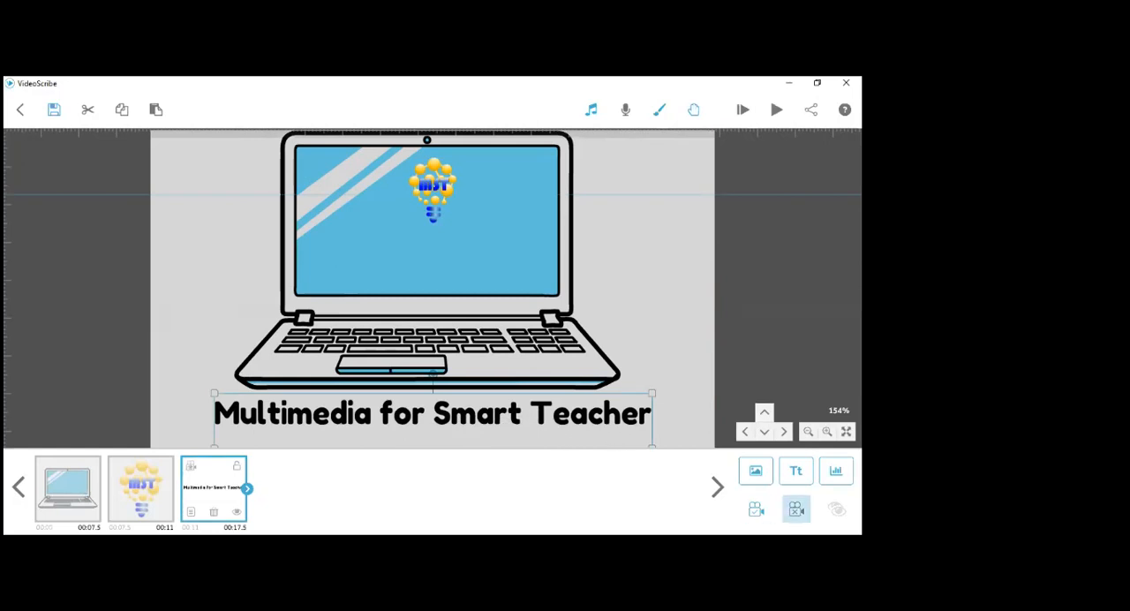
left_click_drag(472, 424, 502, 421)
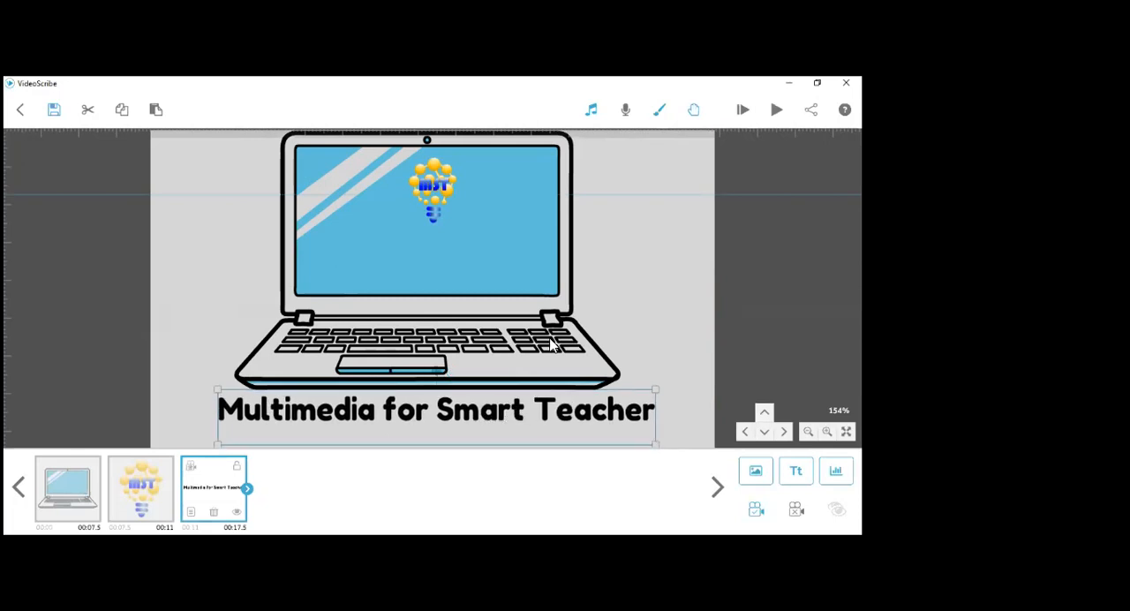
- Add the forest scene from the recently used images to the empty canvas area to the right of the laptop
left_click_drag(616, 320, 382, 306)
left_click_drag(575, 274, 386, 291)
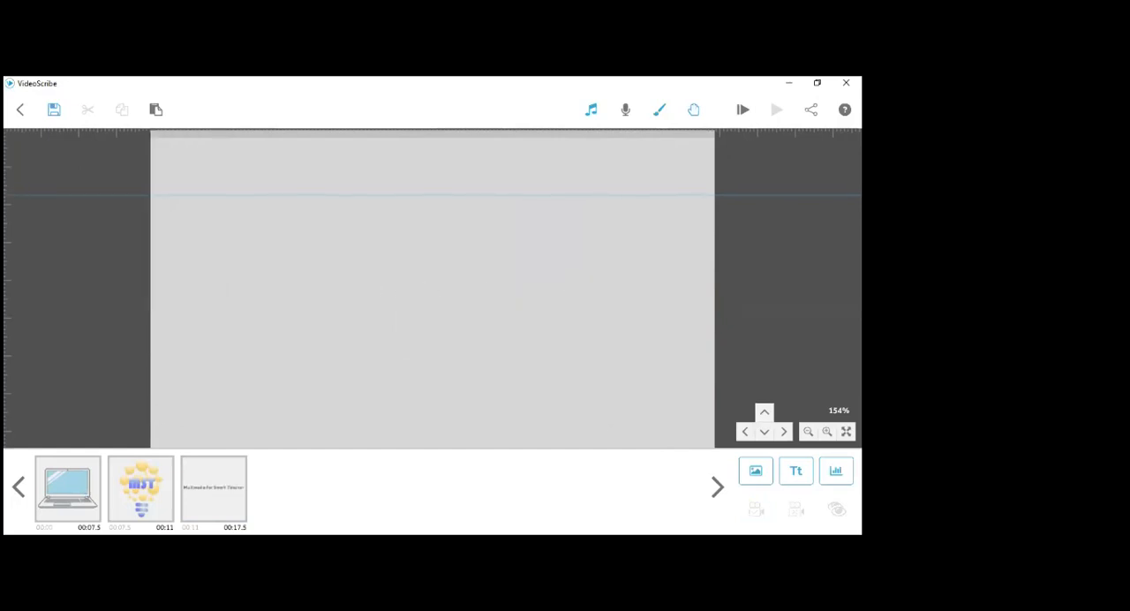
left_click(756, 471)
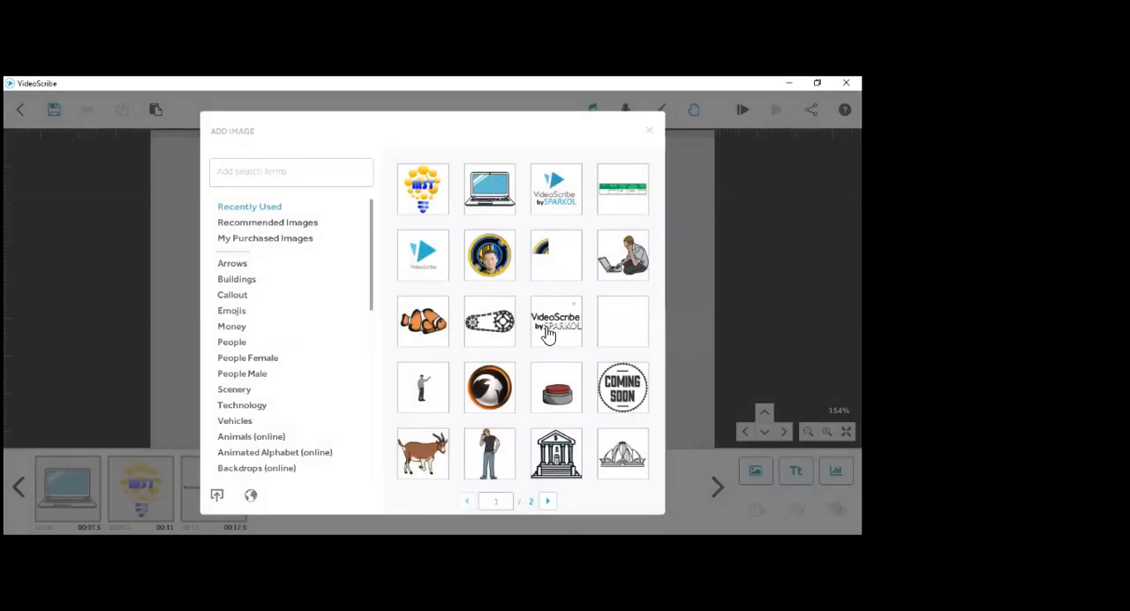
scroll(548, 335, "down", 1)
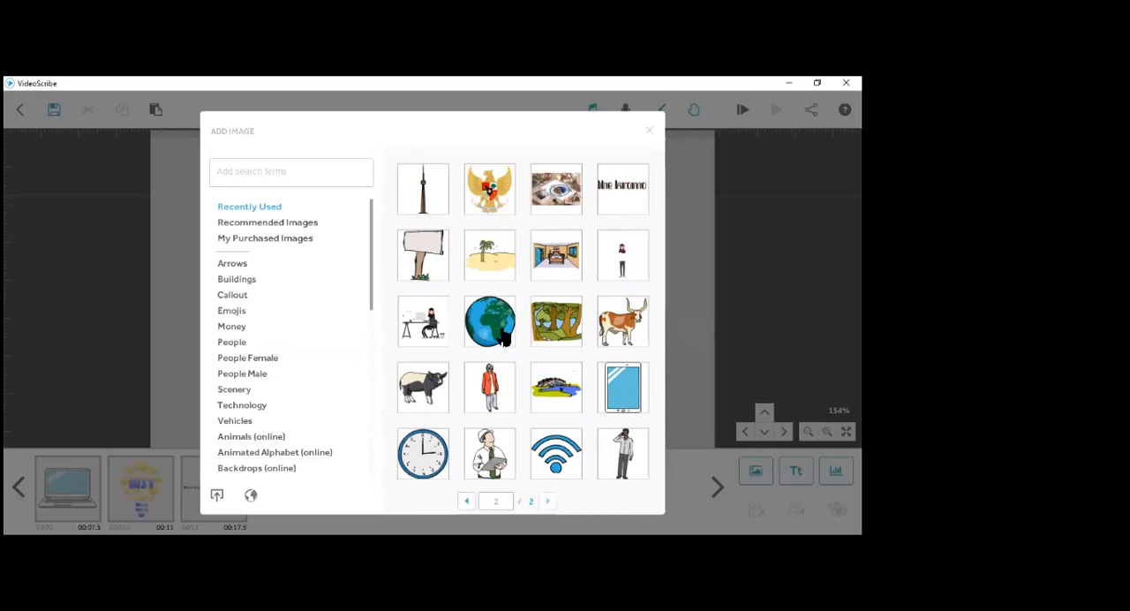
left_click(565, 338)
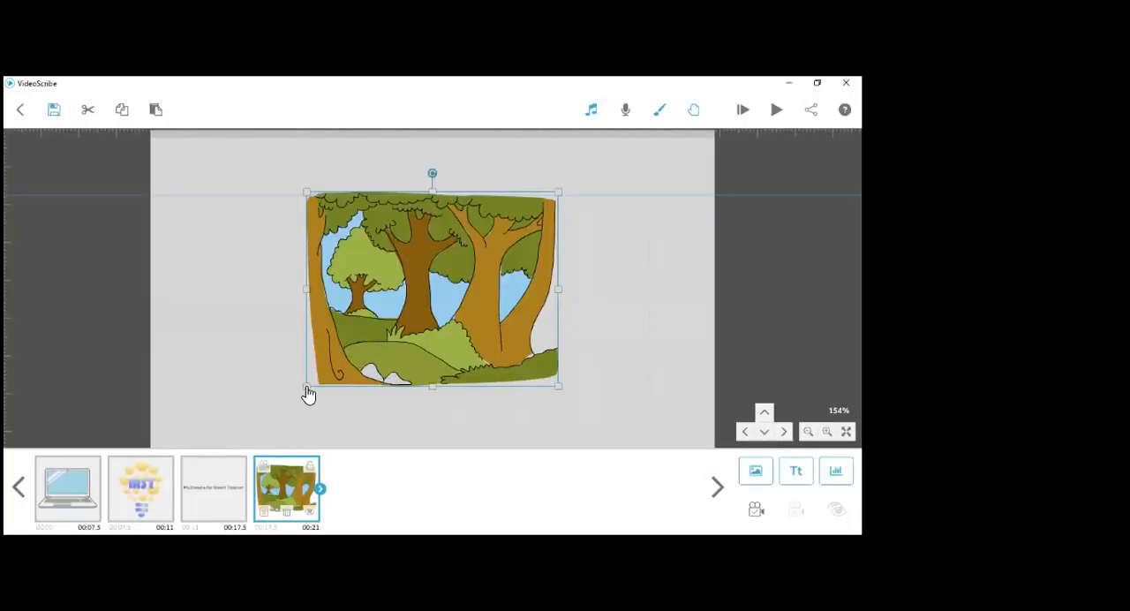
- Enlarge the forest image to more than twice its original size and shift it toward the laptop and text
left_click_drag(558, 289, 623, 148)
left_click_drag(517, 262, 429, 262)
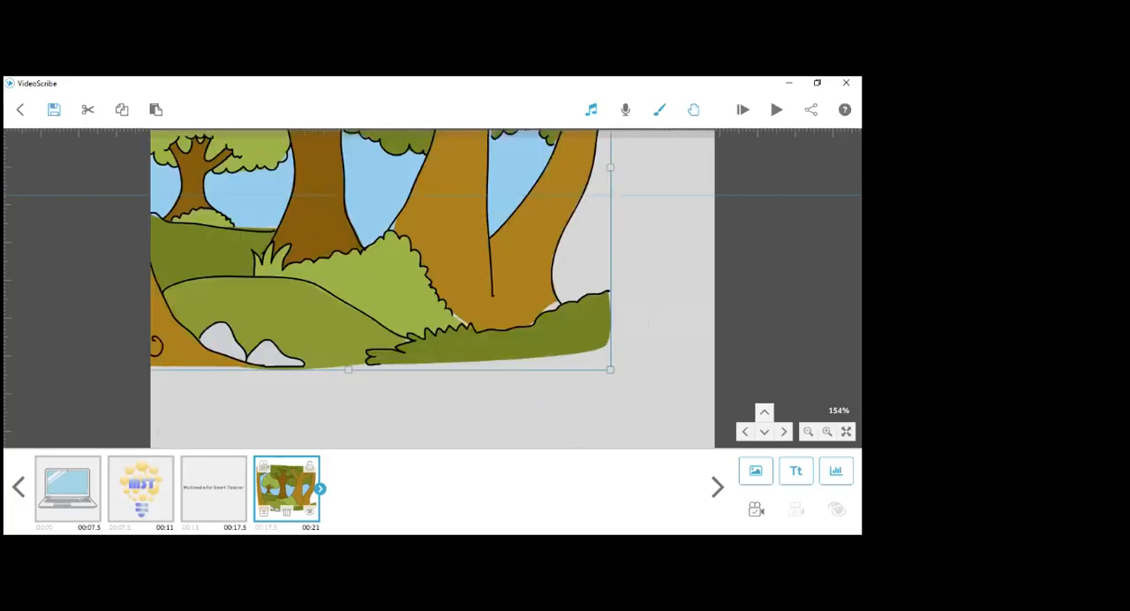
left_click(765, 432)
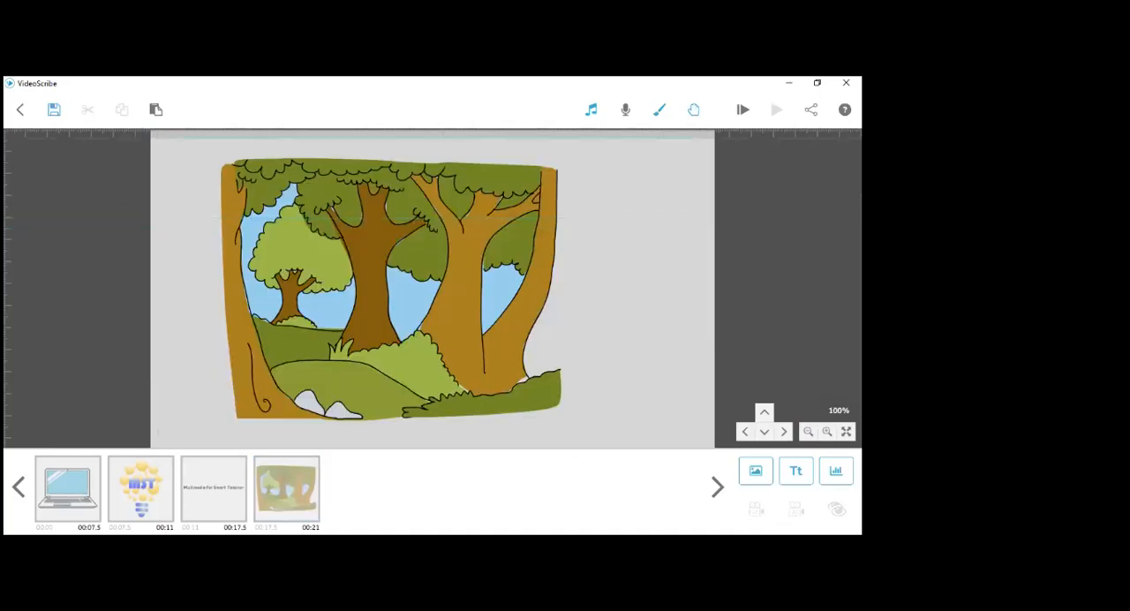
left_click(475, 265)
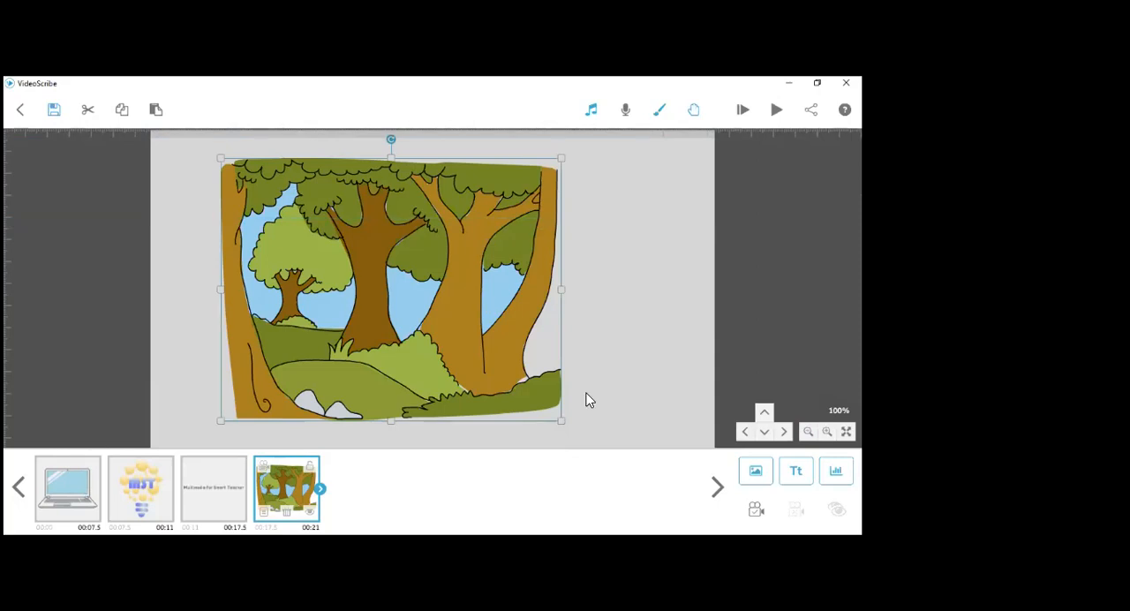
left_click_drag(564, 422, 611, 453)
scroll(574, 336, "up", 2)
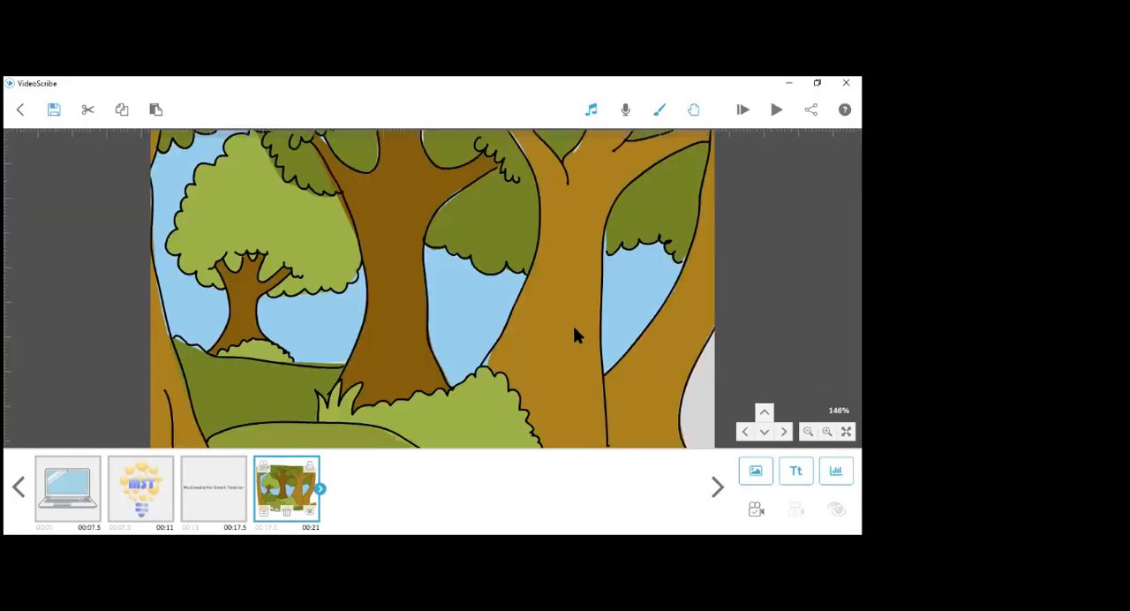
scroll(574, 336, "down", 2)
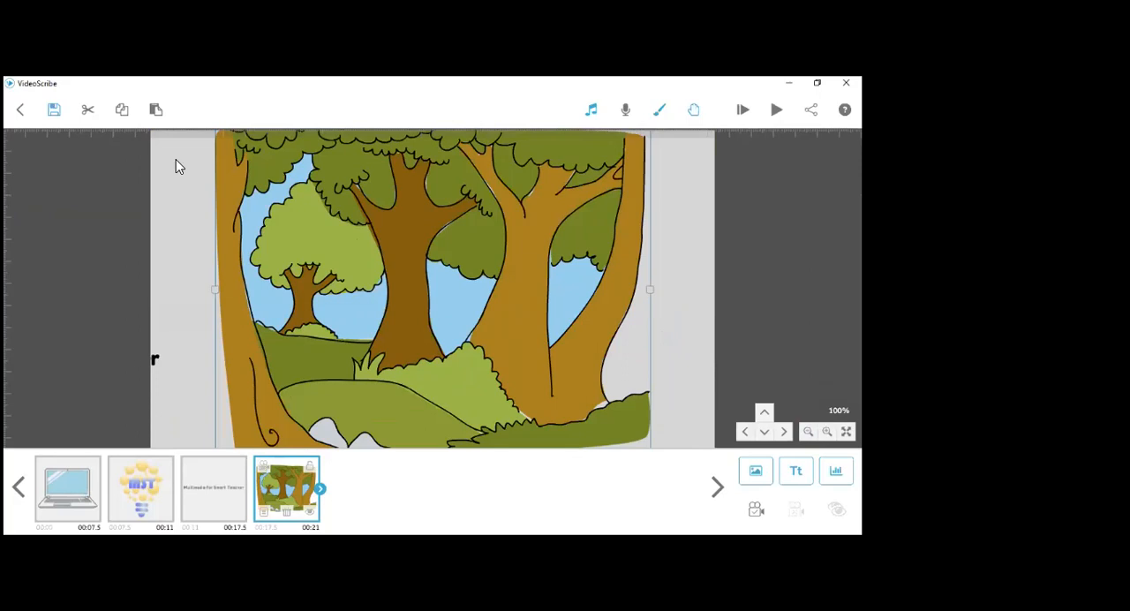
left_click(153, 161)
scroll(426, 311, "down", 2)
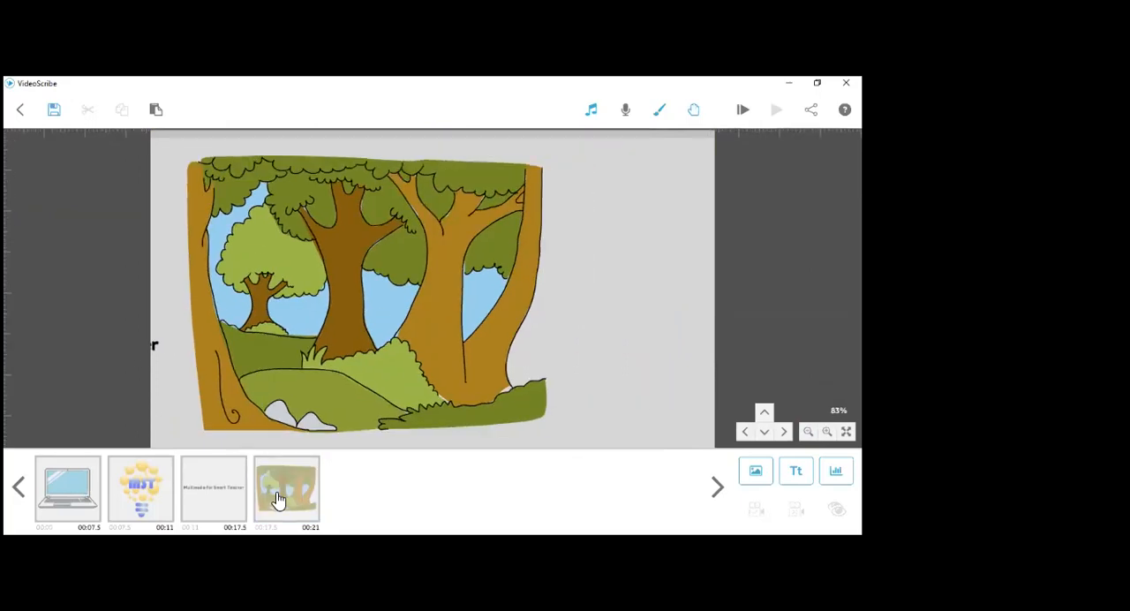
- Set the forest image's animate time to 4.0 s and its pause to 1.0 s
left_click(281, 505)
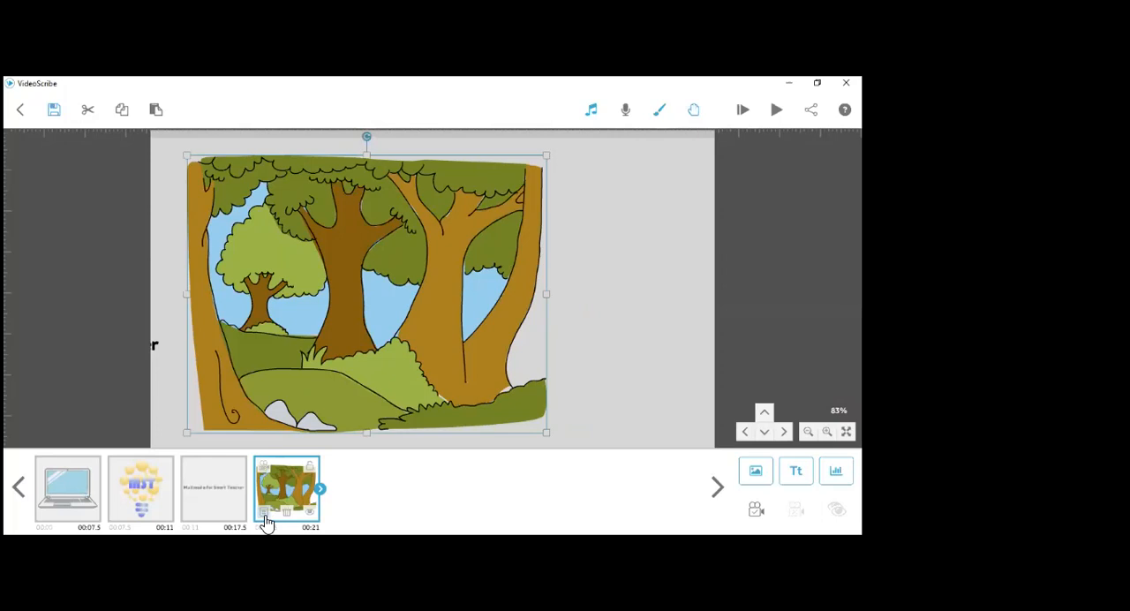
left_click(266, 519)
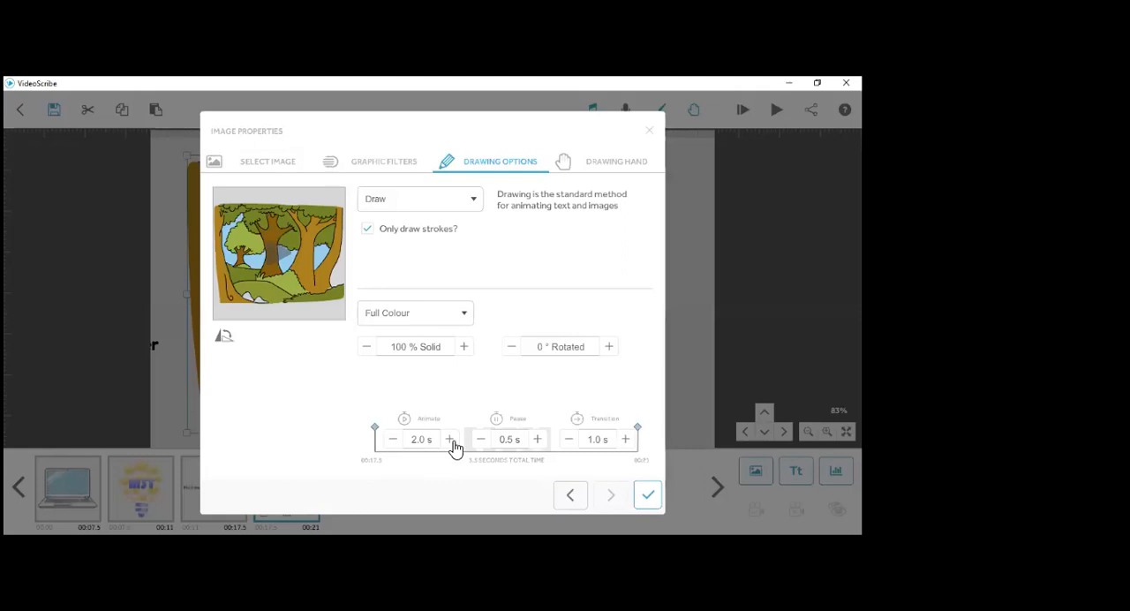
left_click(451, 439)
left_click(452, 440)
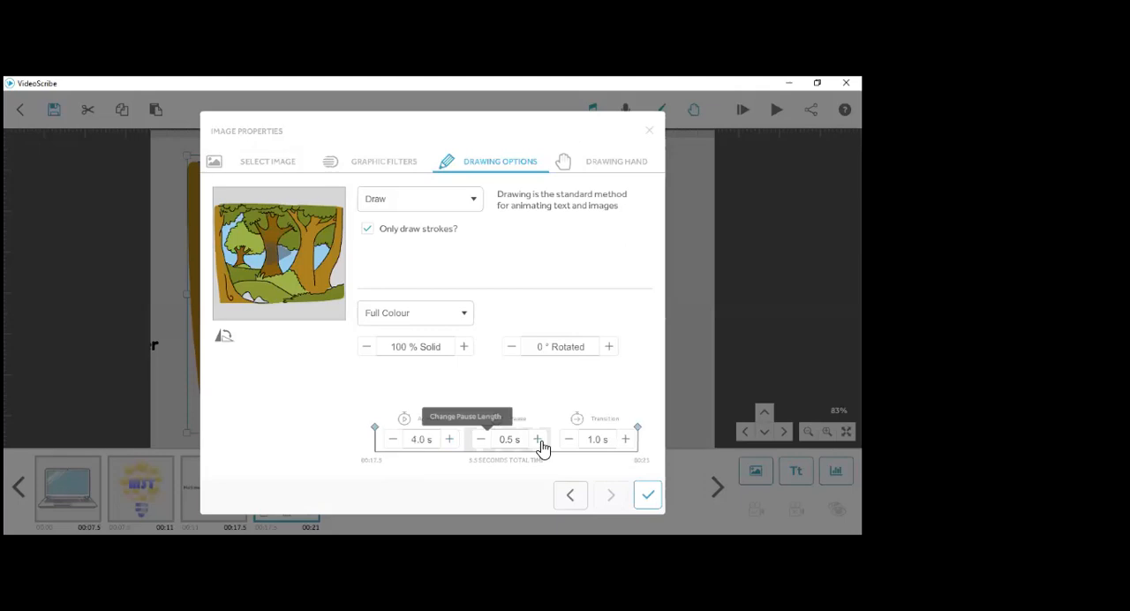
left_click(541, 440)
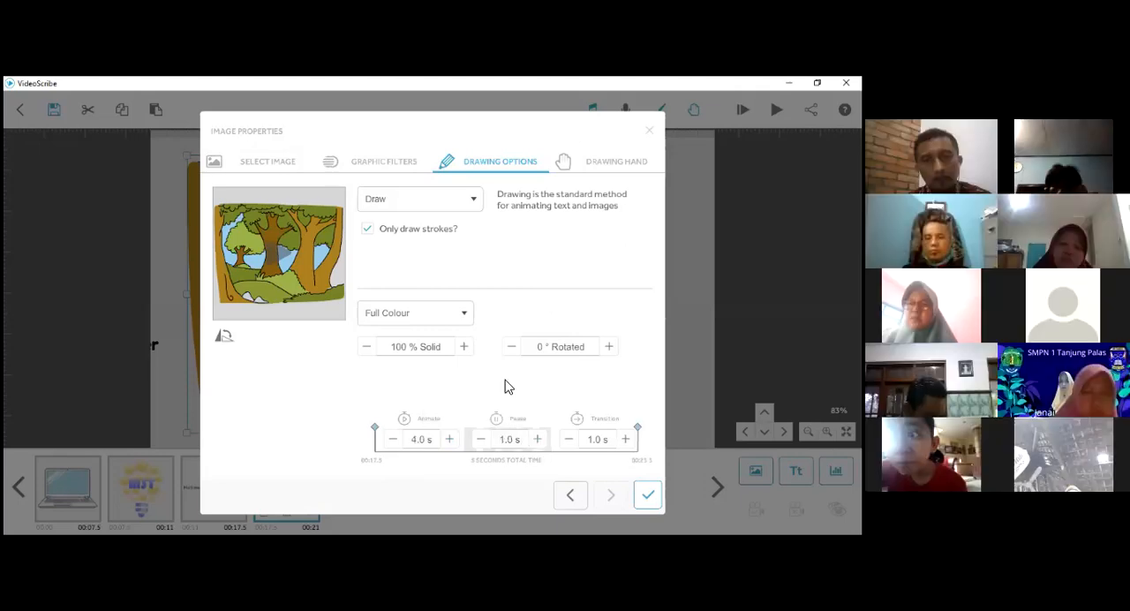
- Assign the hand holding a paintbrush as the forest image's drawing hand and preview the scribe
left_click(601, 169)
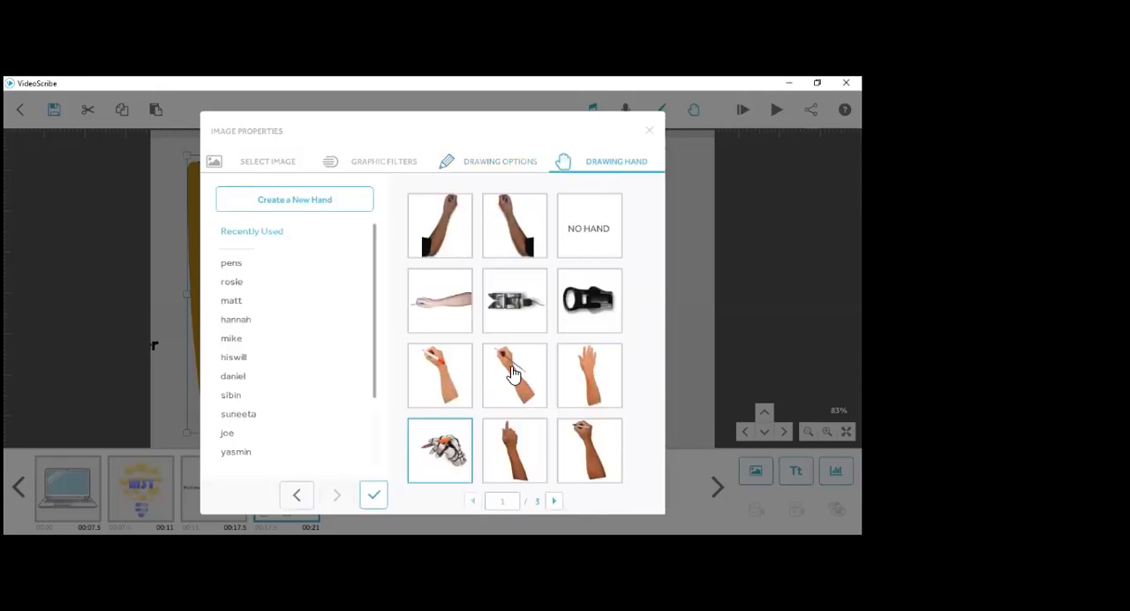
left_click(510, 372)
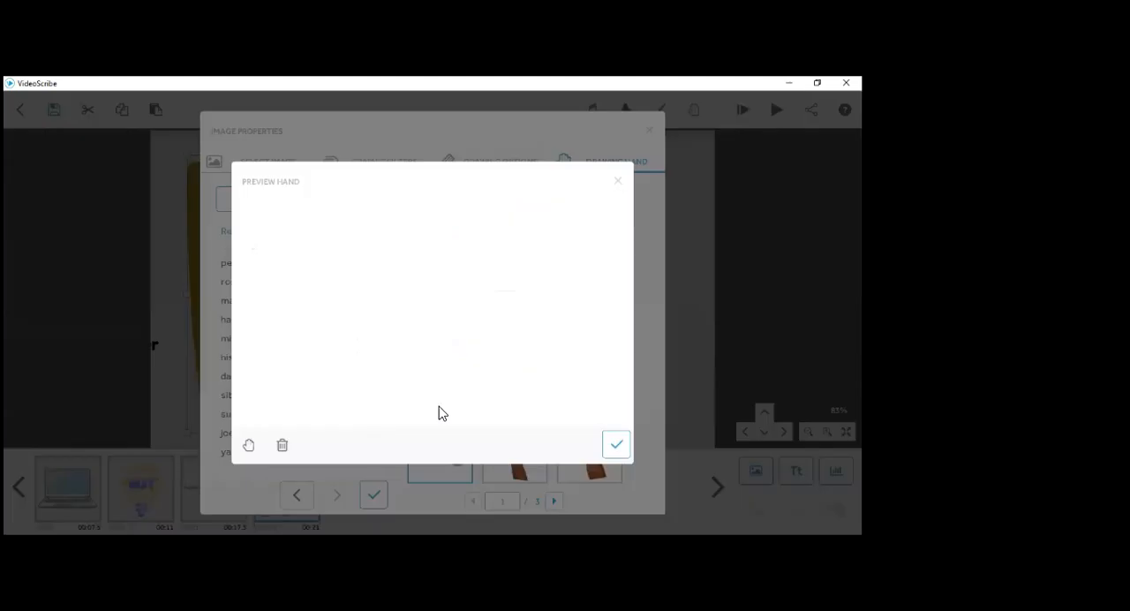
left_click(622, 456)
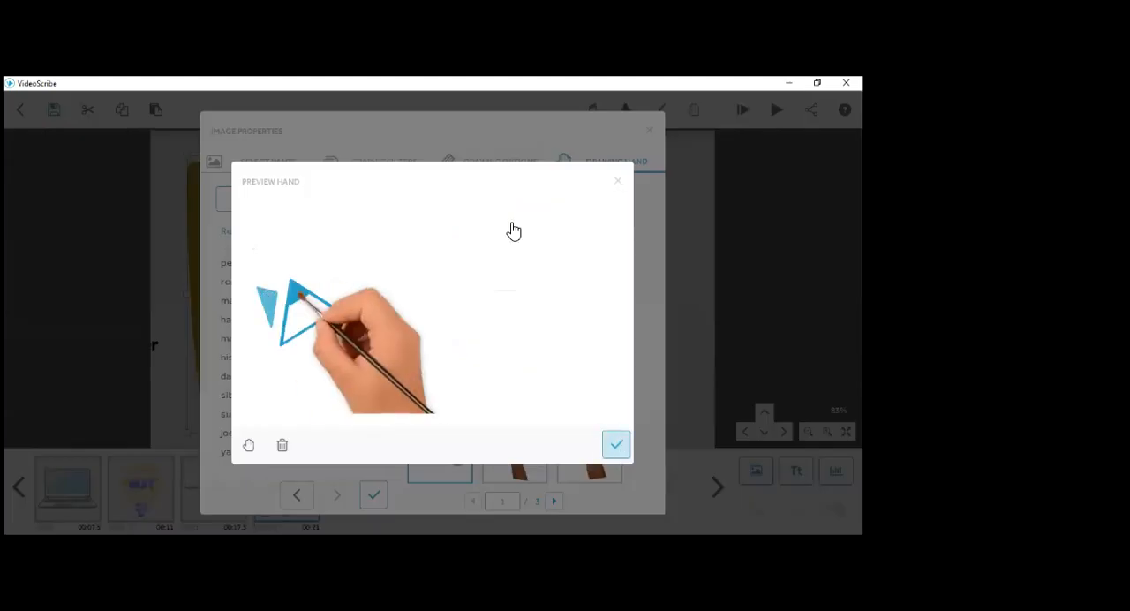
left_click(373, 497)
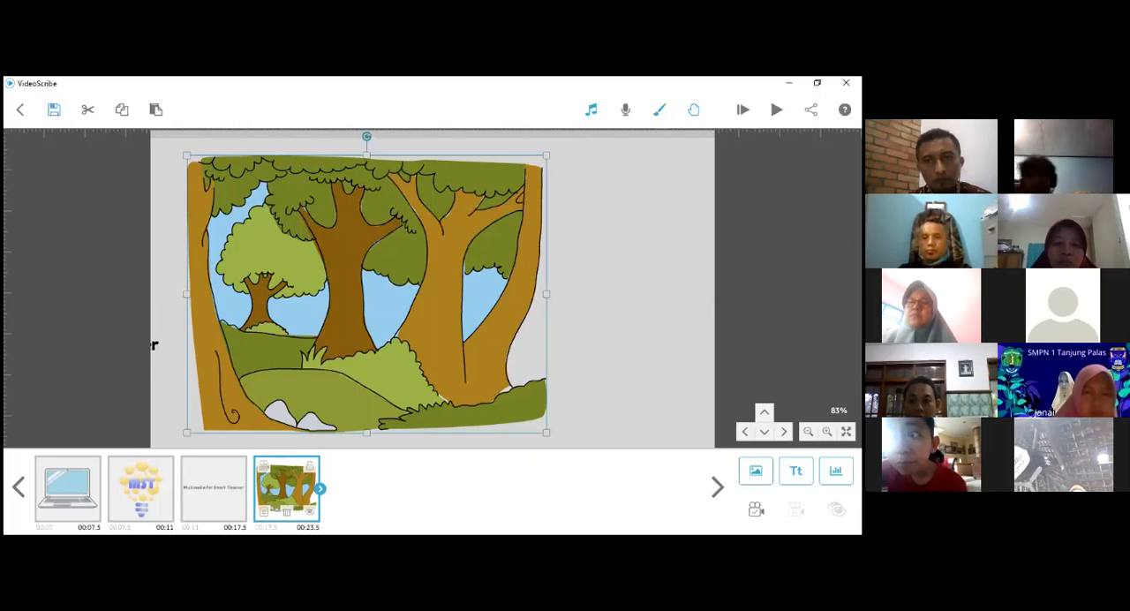
left_click(742, 109)
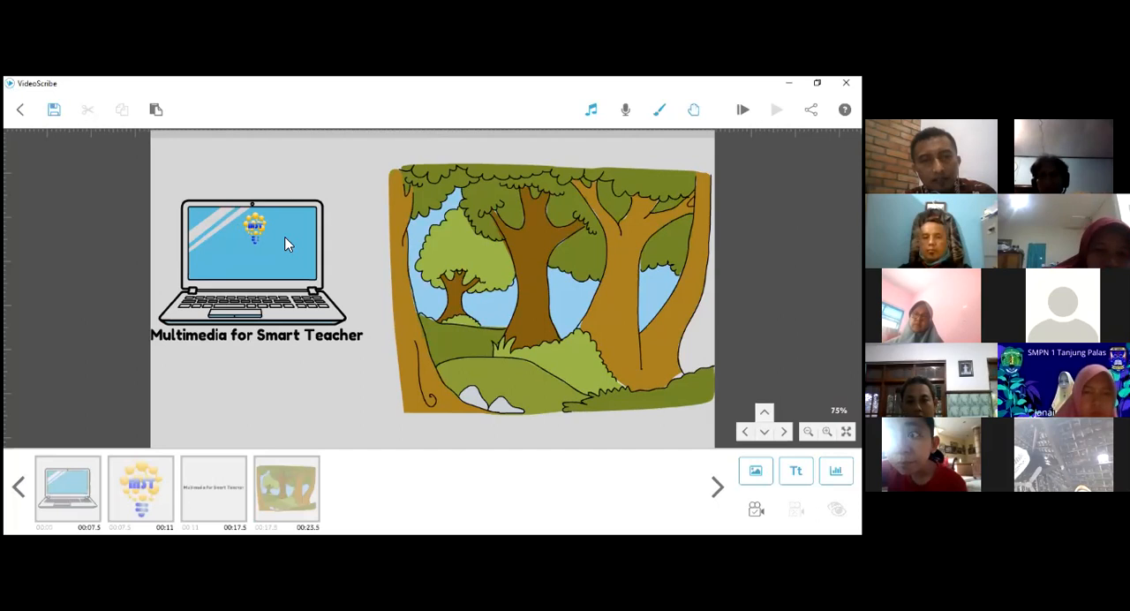
- Enlarge the forest image by about 30%
left_click_drag(359, 395, 196, 390)
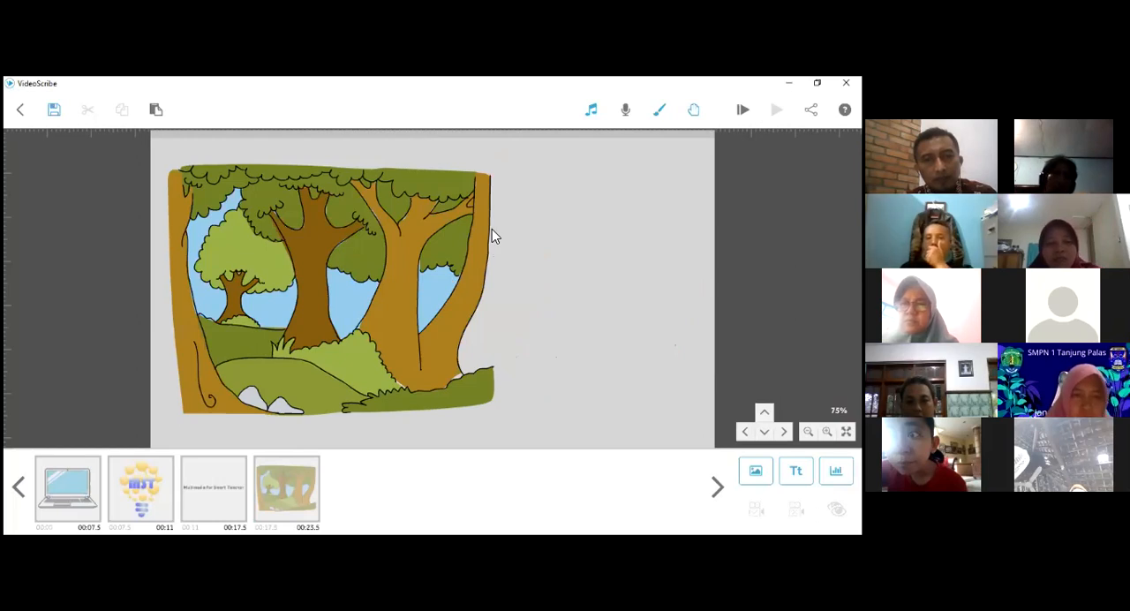
left_click(489, 237)
left_click_drag(579, 451, 538, 227)
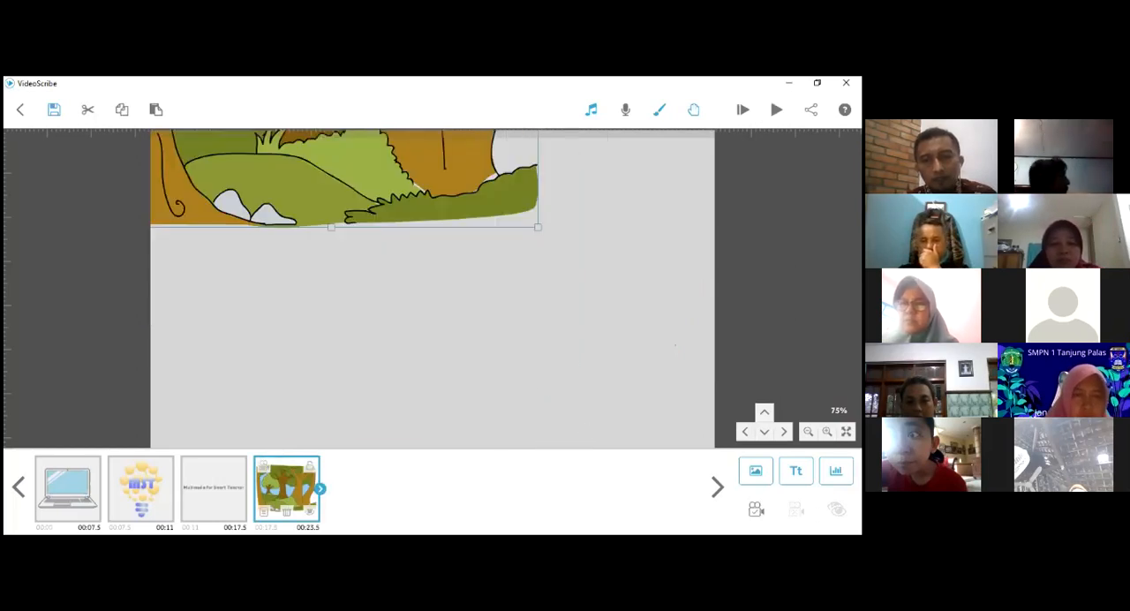
left_click(808, 432)
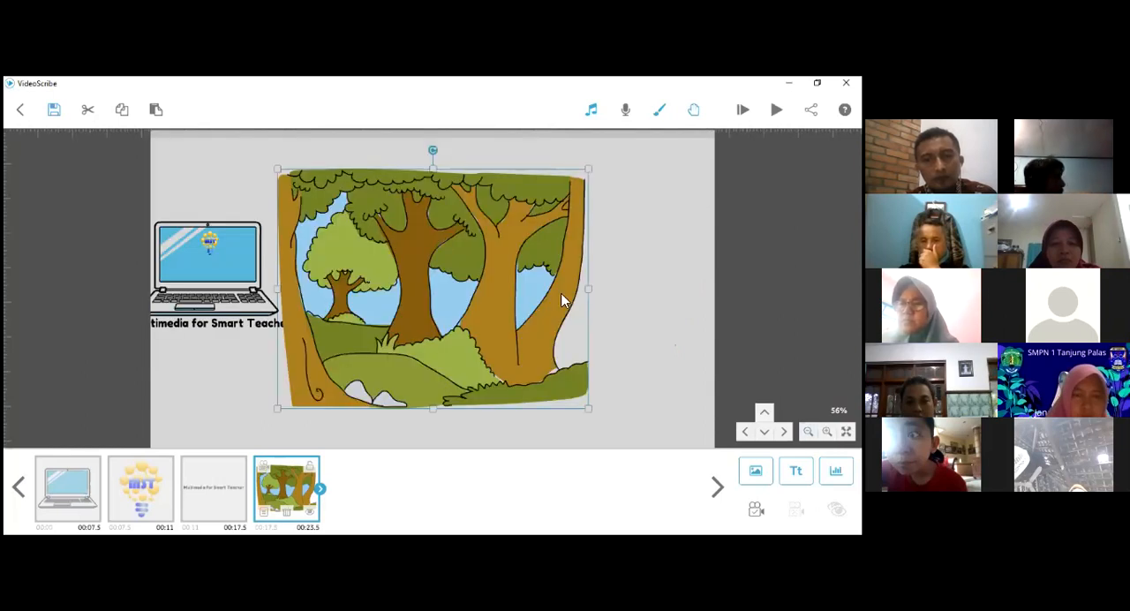
left_click_drag(530, 305, 405, 311)
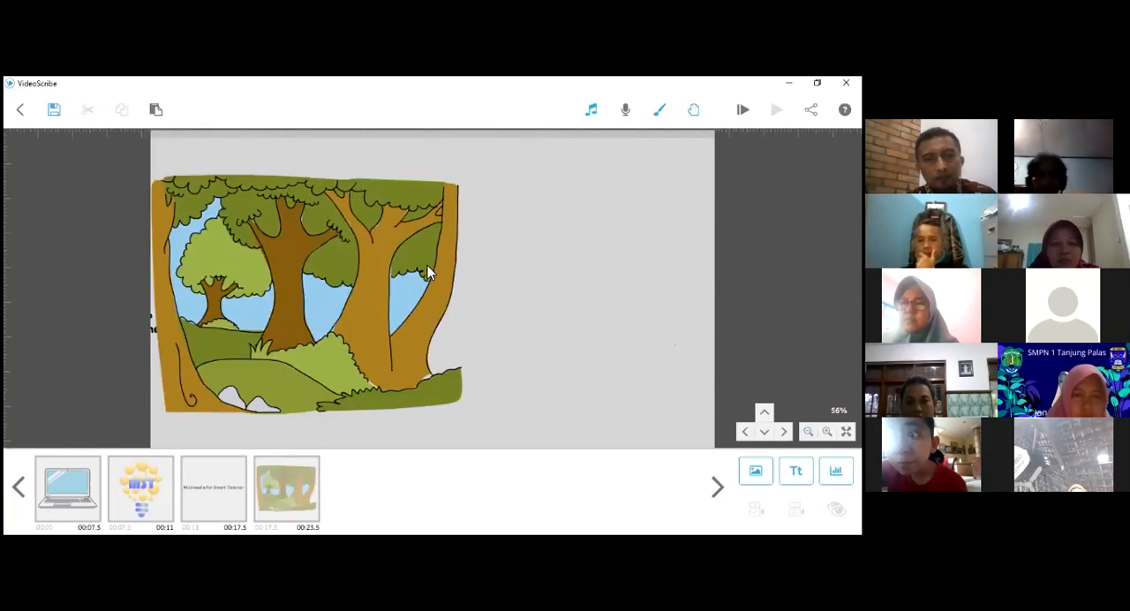
- Reposition the forest image just clear of the text beside the laptop, enlarge it slightly more and keep its current drawing options
left_click(582, 298)
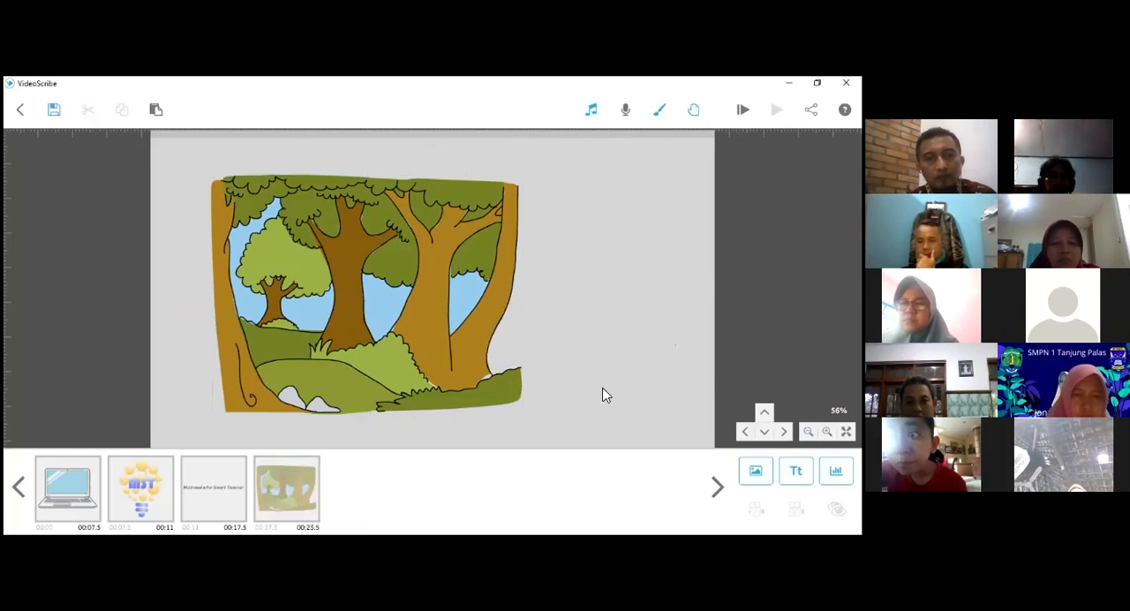
left_click_drag(420, 337, 391, 333)
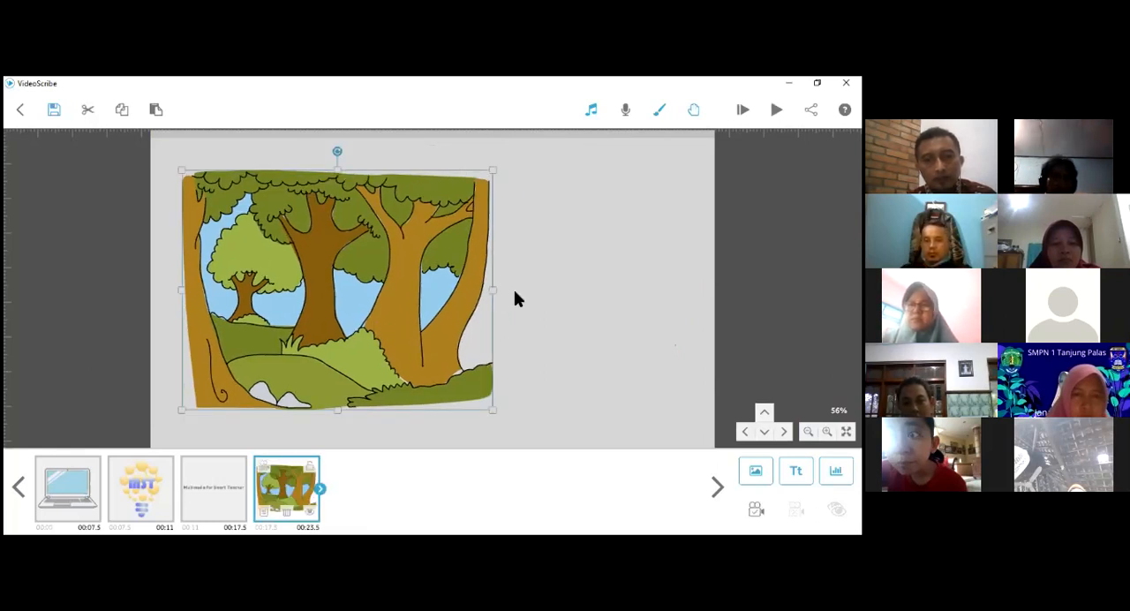
left_click(559, 304)
left_click_drag(493, 399, 504, 409)
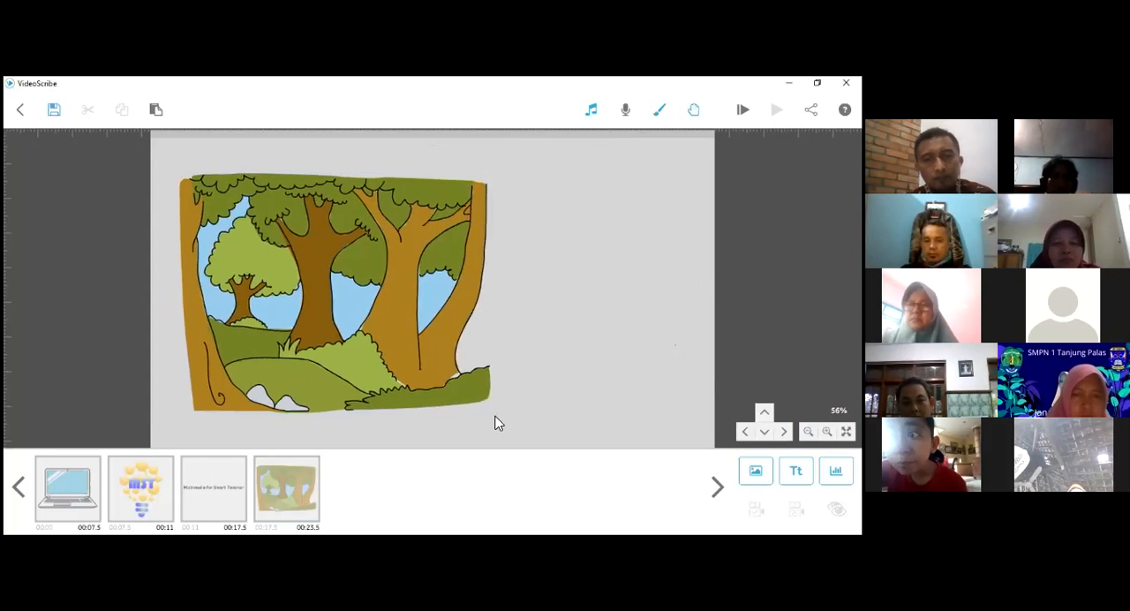
double_click(478, 402)
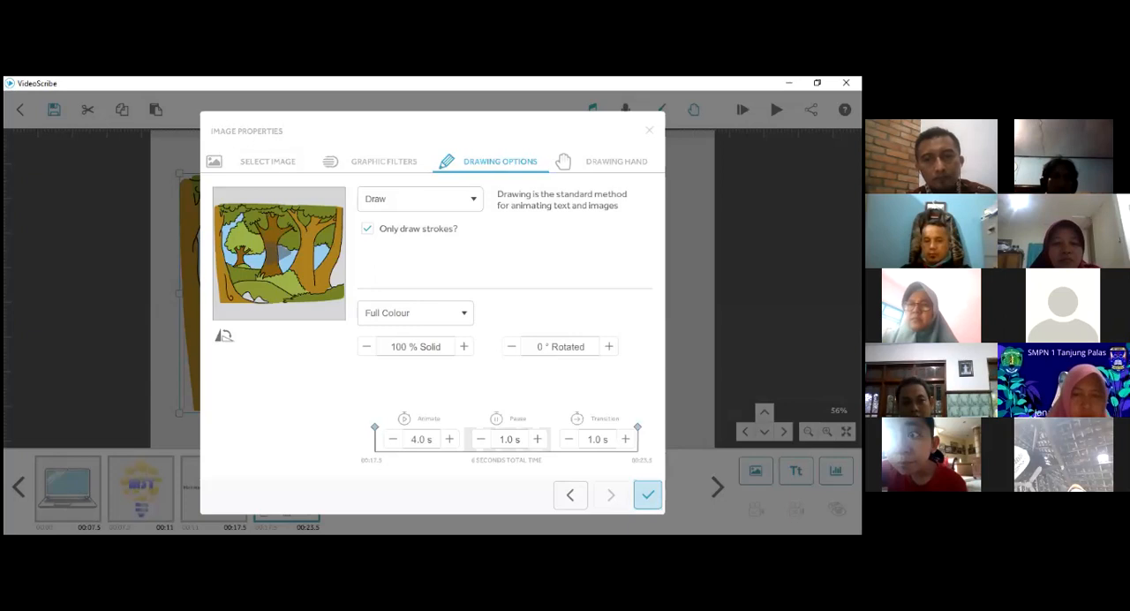
left_click(649, 495)
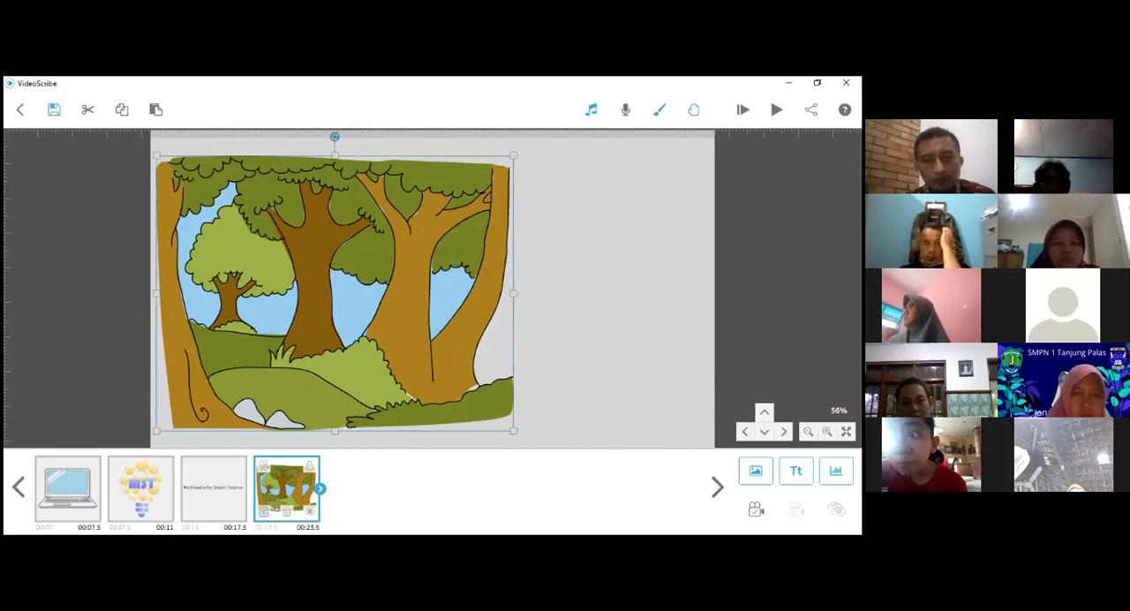
- Add the black-and-cream pig image from the image library beside the forest's lower right corner
left_click(424, 314)
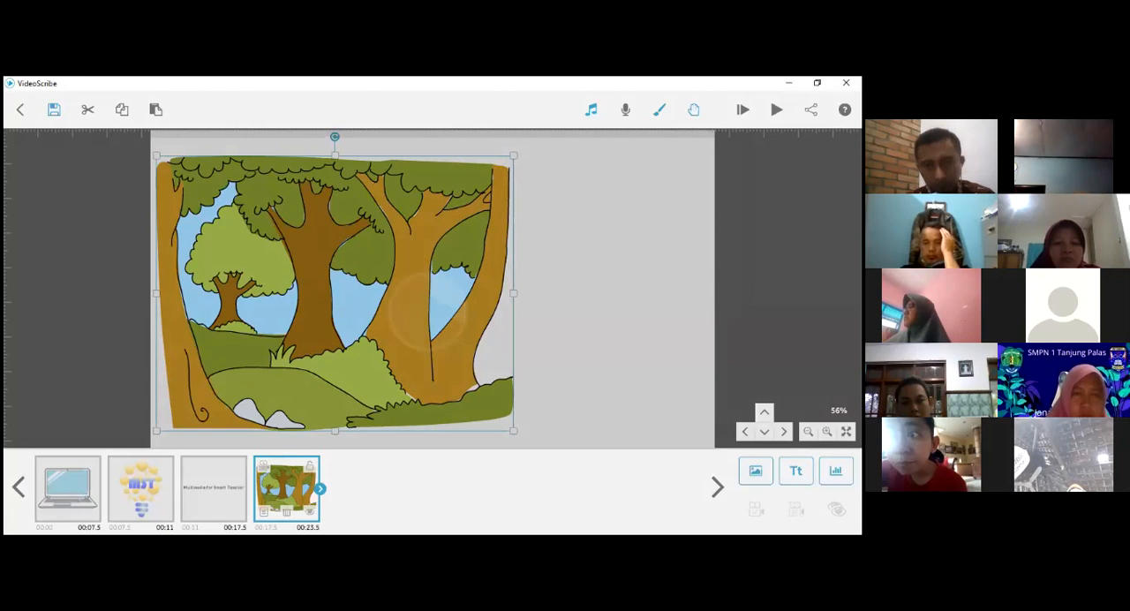
double_click(600, 345)
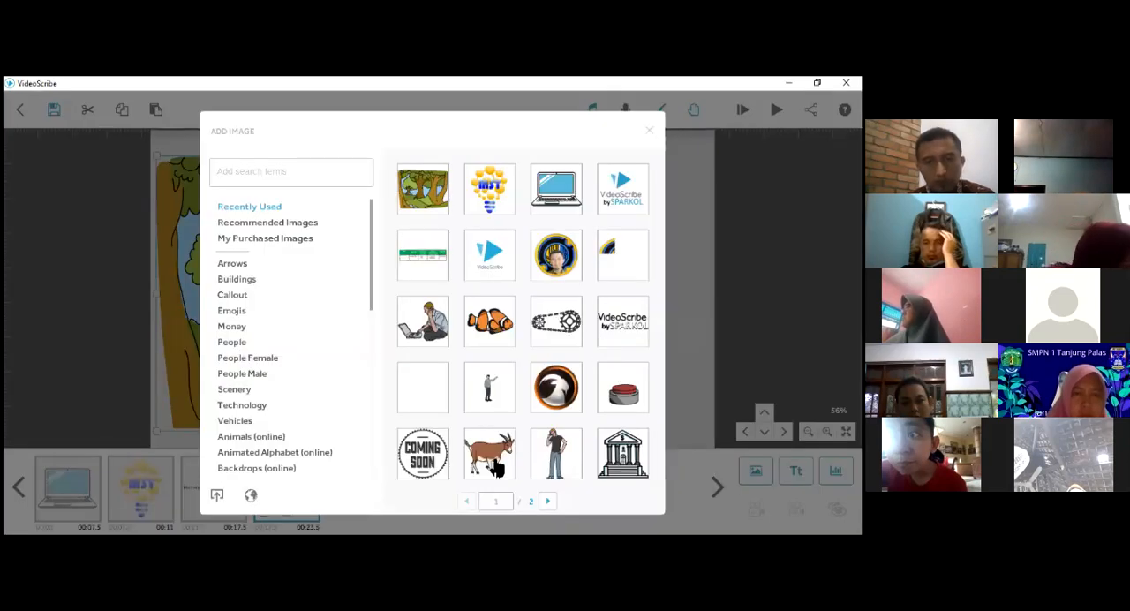
left_click(548, 501)
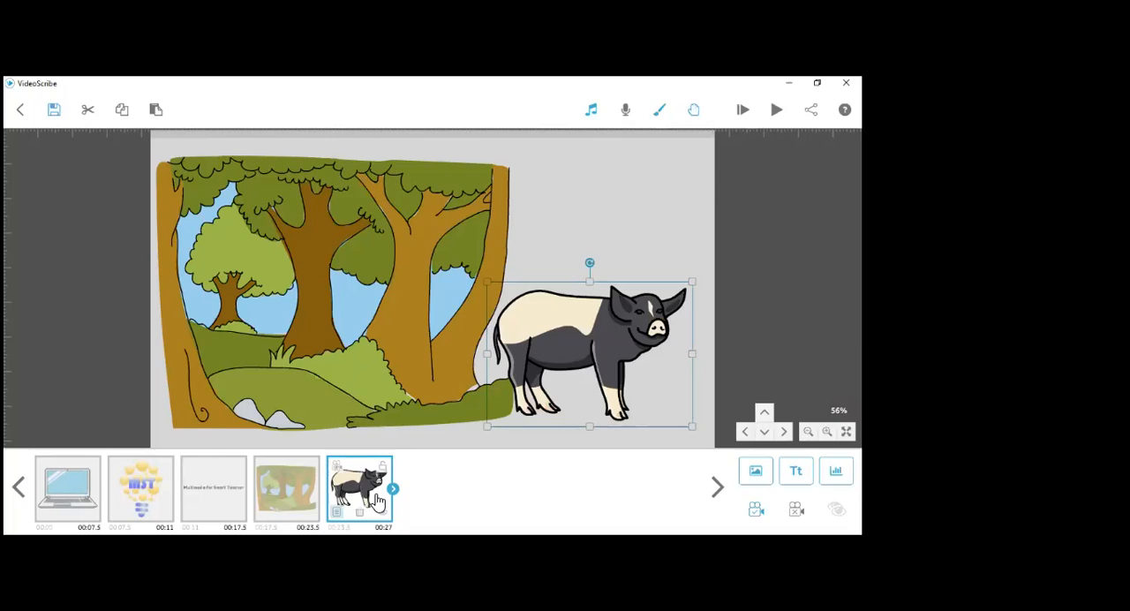
- Preview the pig's drawing animation and assign the red crayon as its drawing hand
left_click(339, 514)
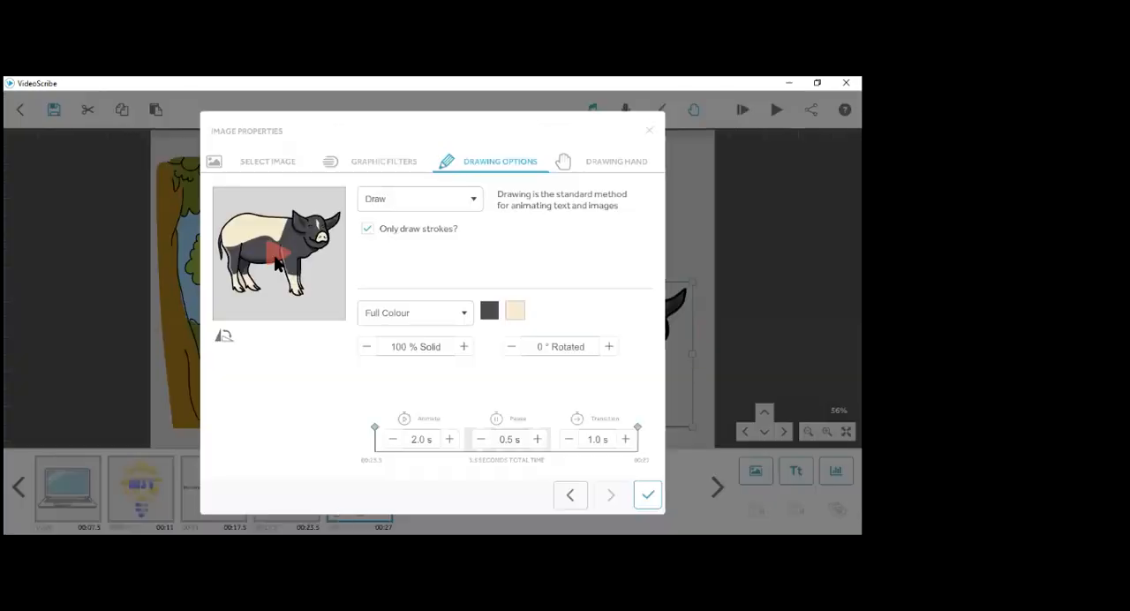
left_click(276, 259)
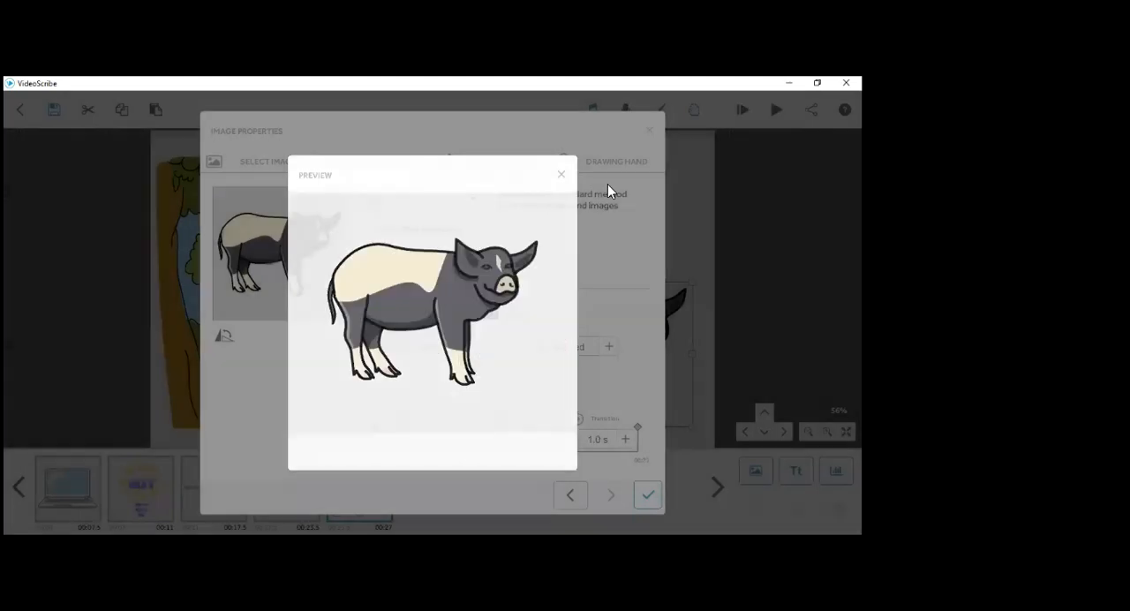
left_click(613, 167)
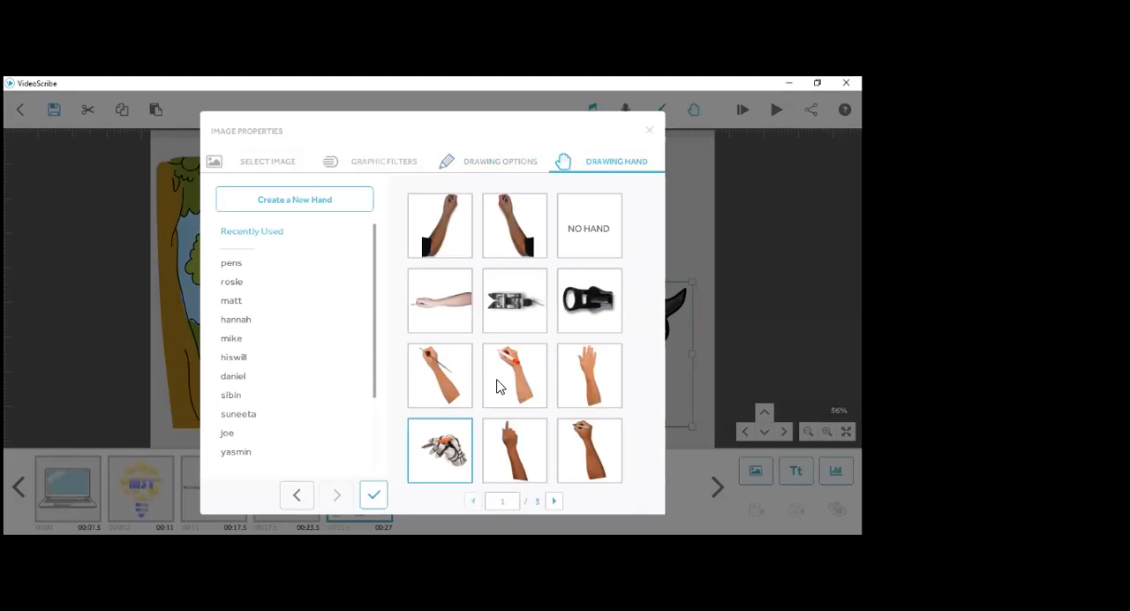
scroll(500, 386, "down", 2)
scroll(499, 386, "up", 2)
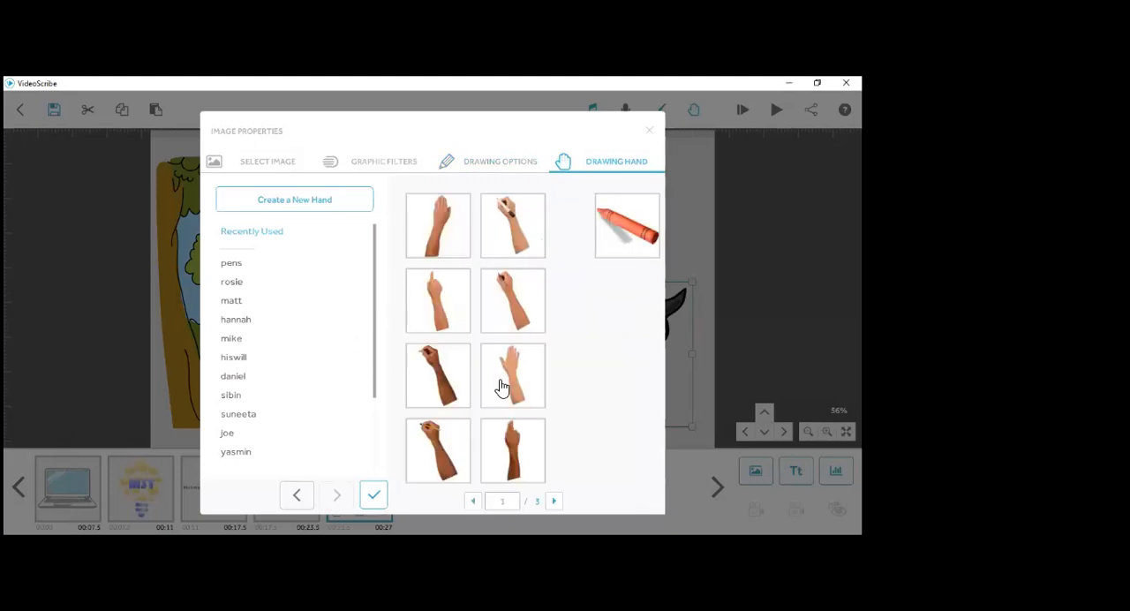
scroll(499, 386, "down", 1)
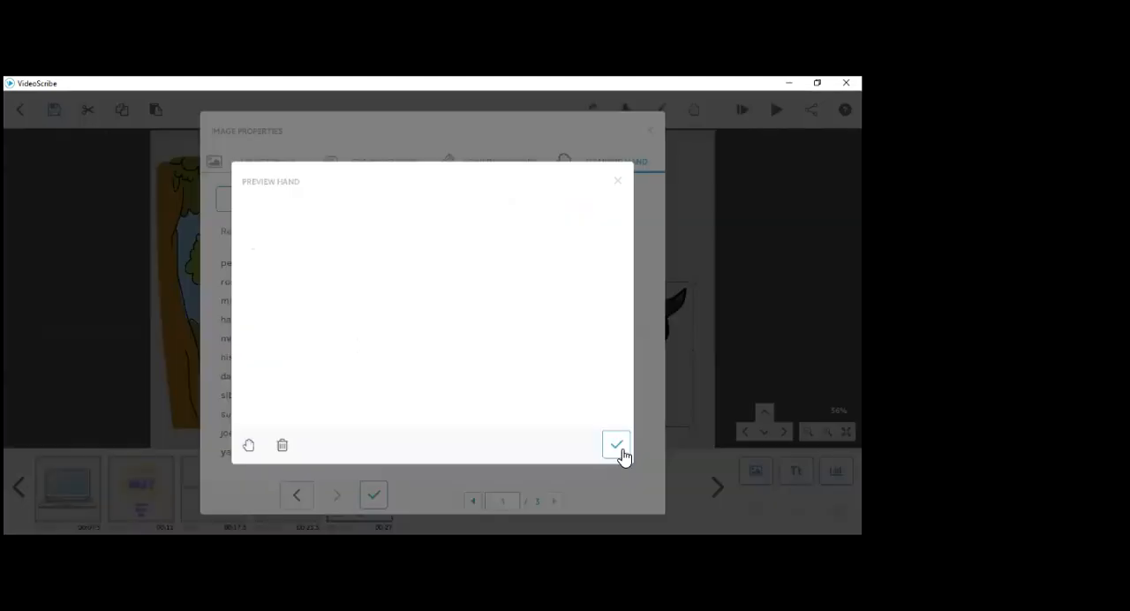
left_click(613, 448)
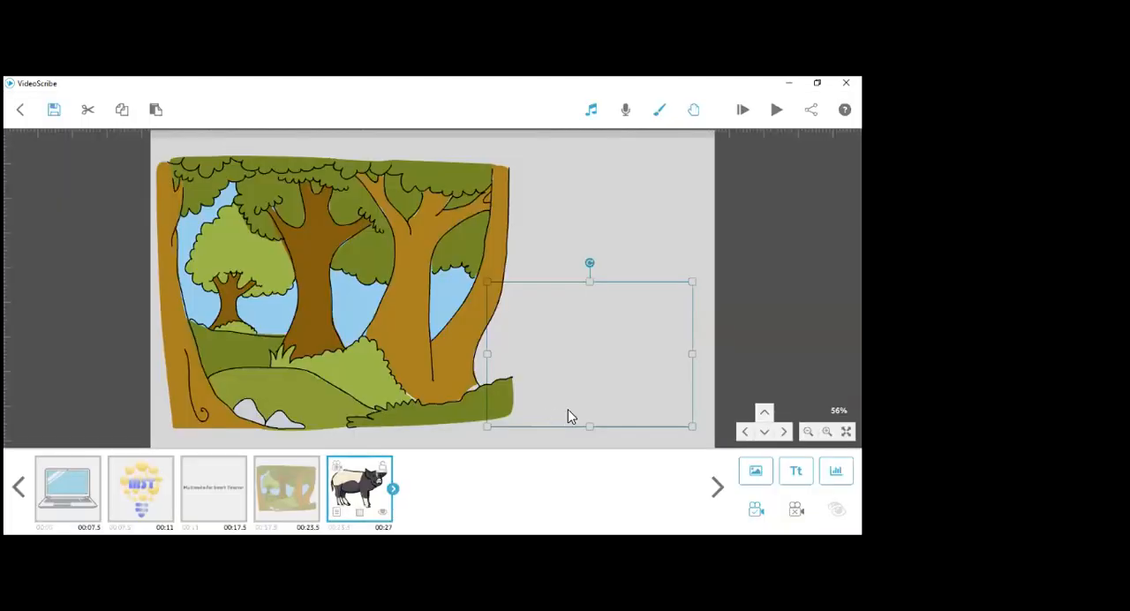
- Play the scribe from the laptop element through the drawing of the pig
left_click(292, 502)
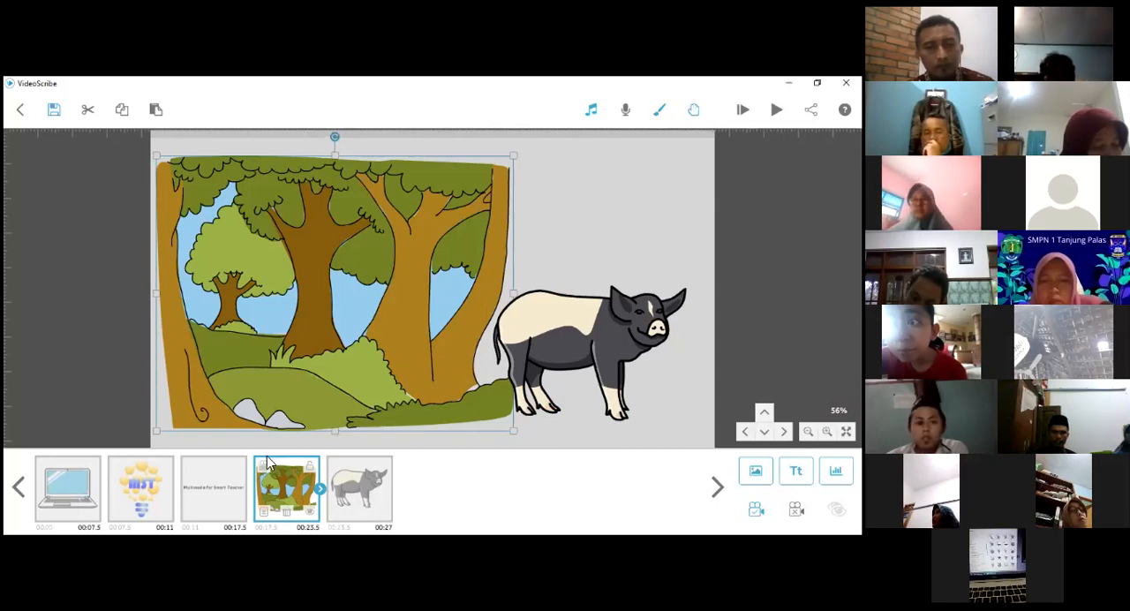
left_click(62, 495)
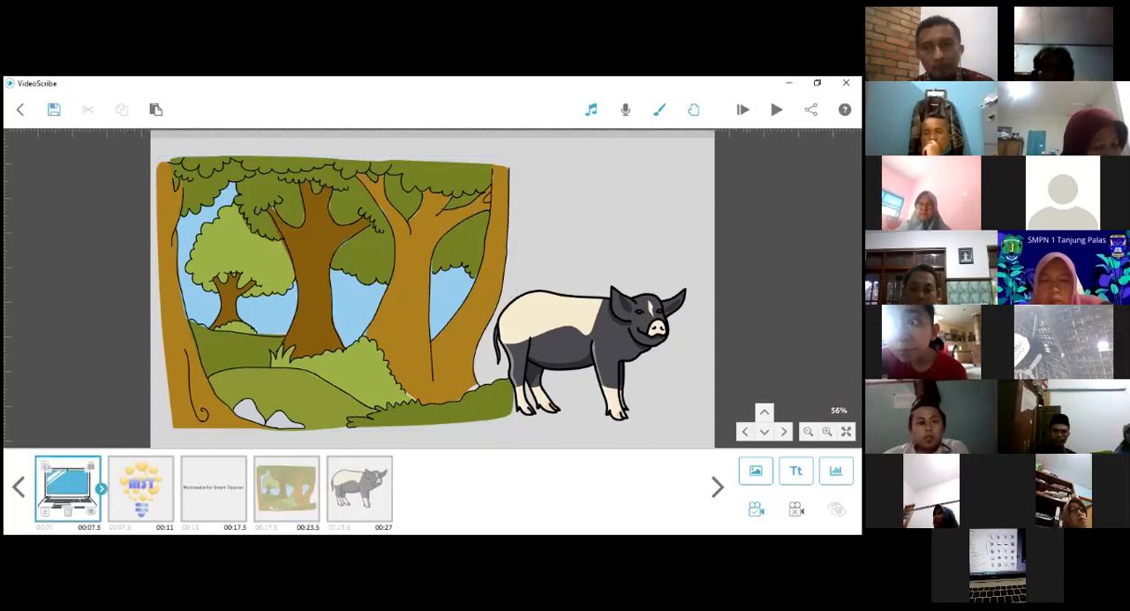
left_click(777, 109)
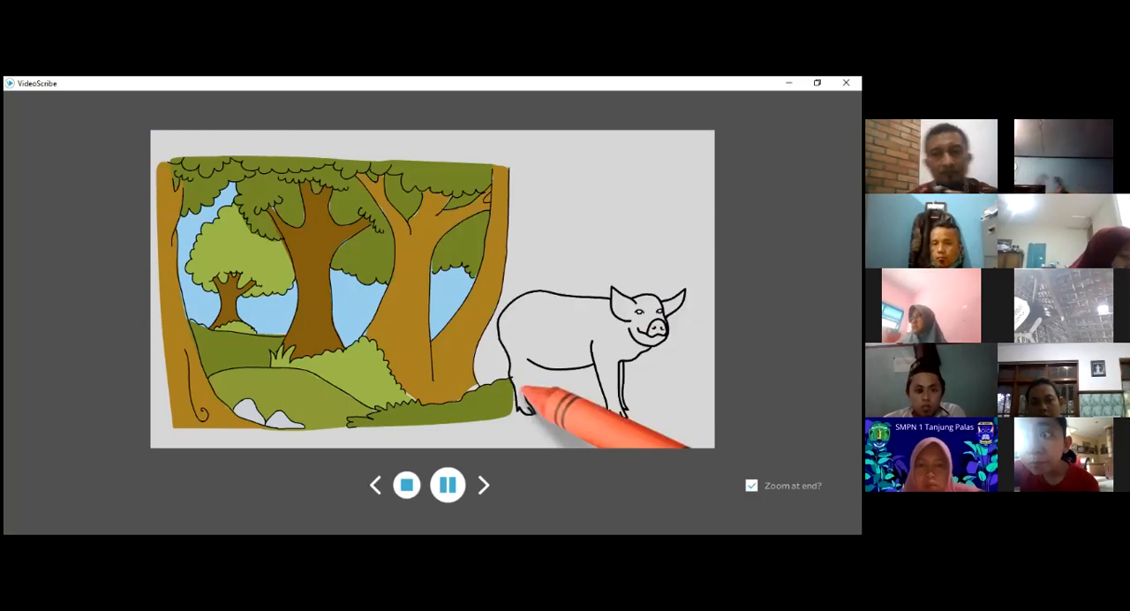
key("Escape")
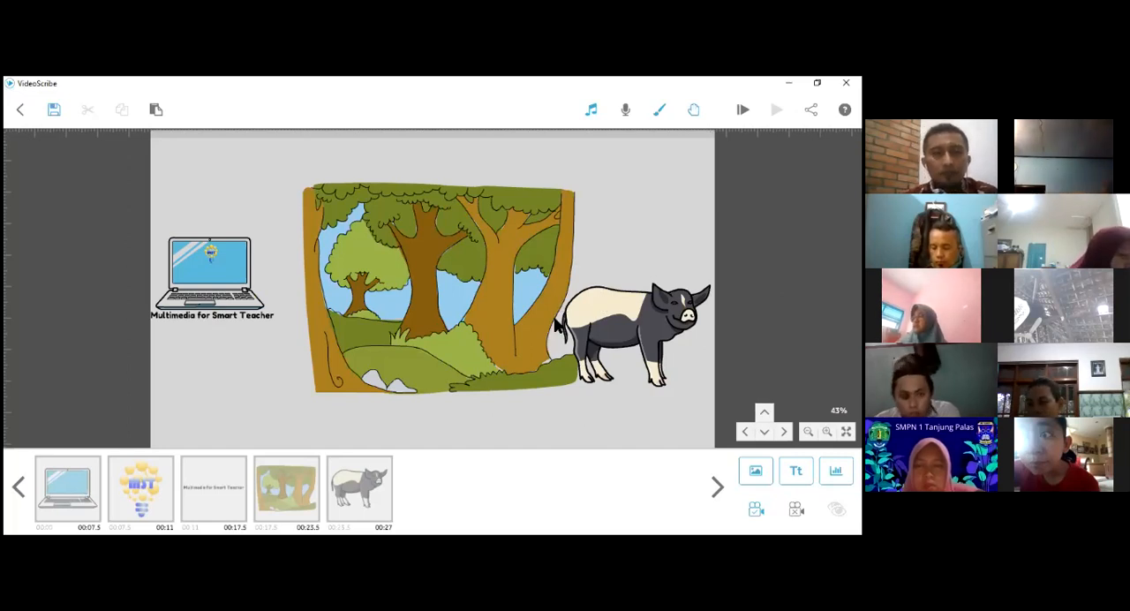
- Examine the layout of all elements on the canvas and the empty area beside the pig
left_click_drag(609, 234, 578, 272)
scroll(565, 307, "down", 5)
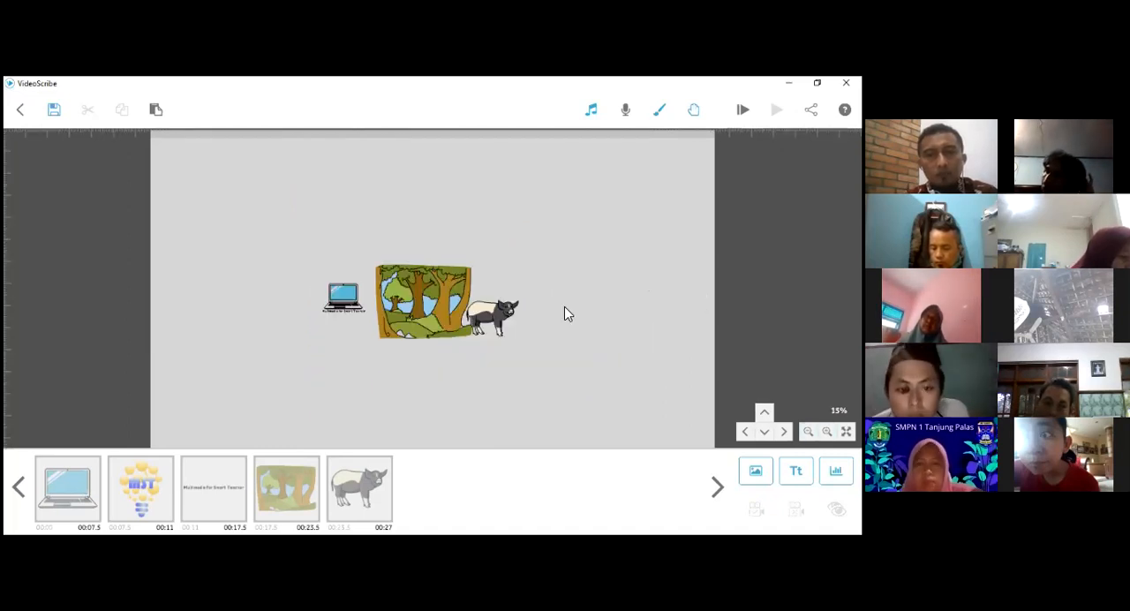
scroll(556, 295, "down", 2)
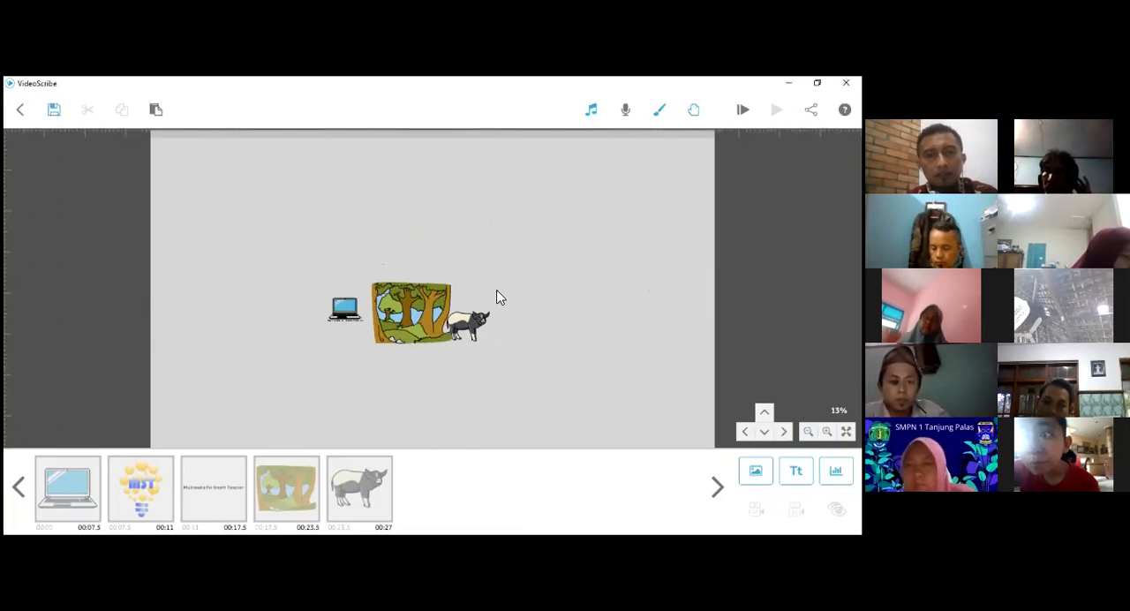
scroll(494, 299, "up", 3)
scroll(508, 300, "up", 3)
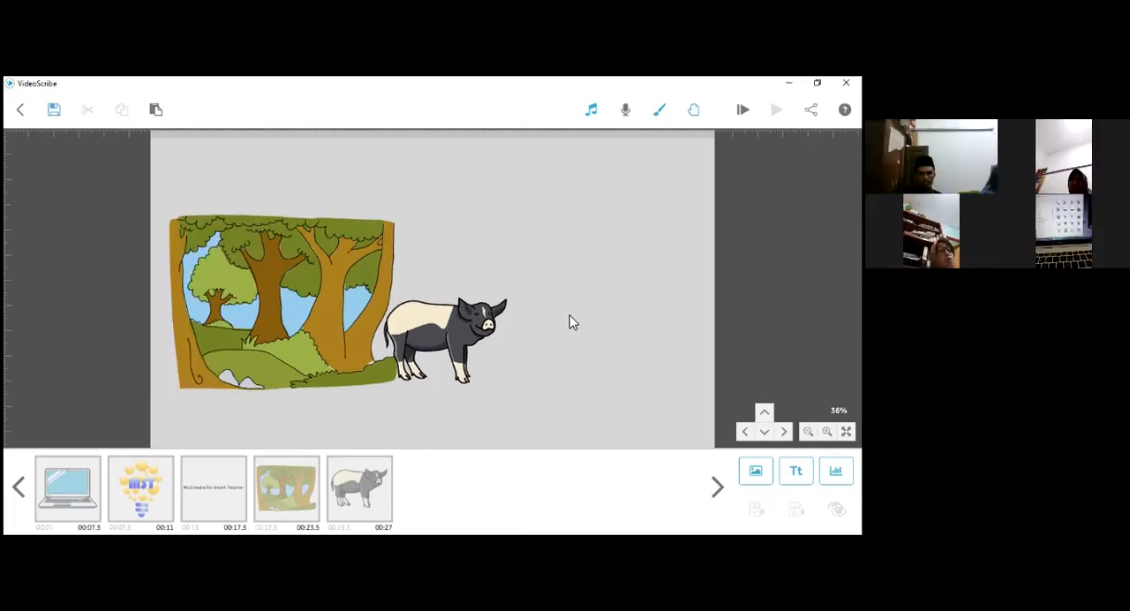
scroll(545, 360, "up", 2)
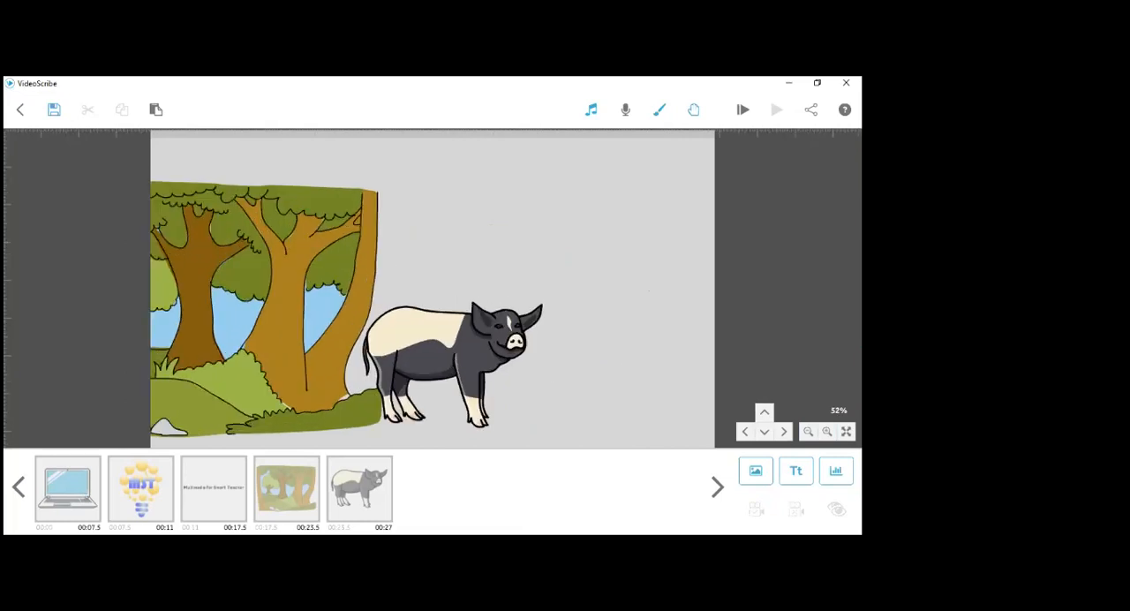
- Widen the forest image slightly toward the pig and reset its camera position to the current view
scroll(344, 433, "up", 1)
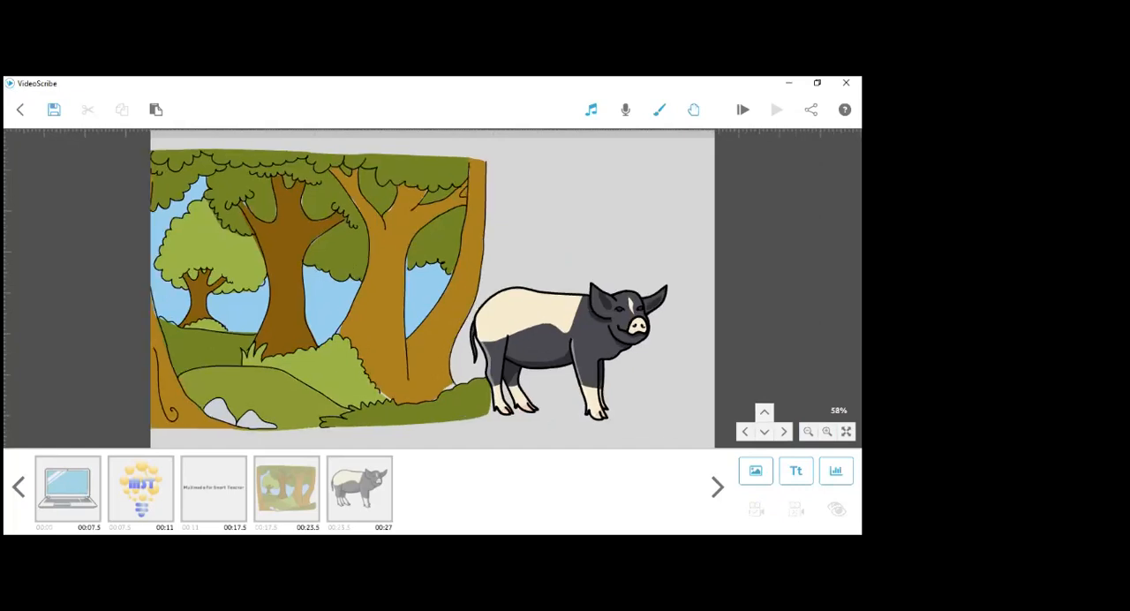
scroll(526, 360, "up", 1)
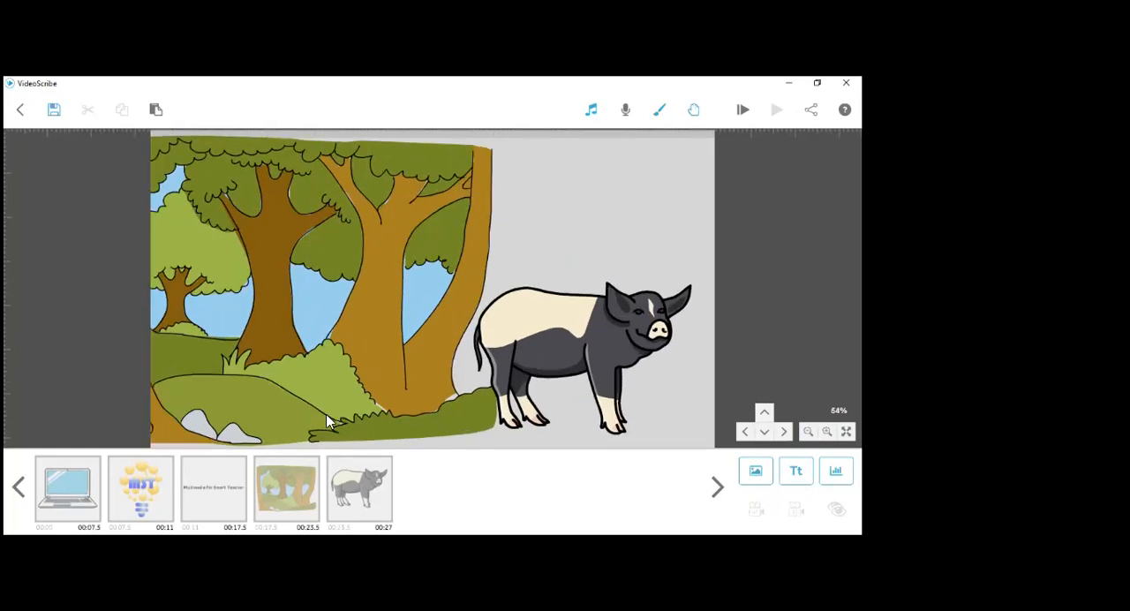
left_click(299, 500)
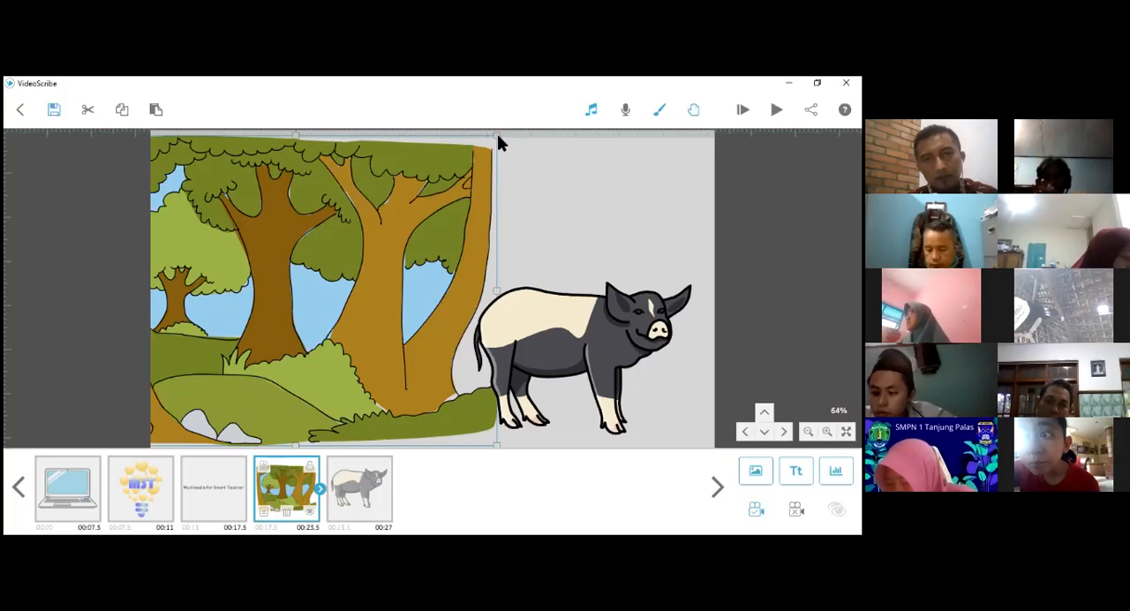
left_click_drag(496, 290, 514, 301)
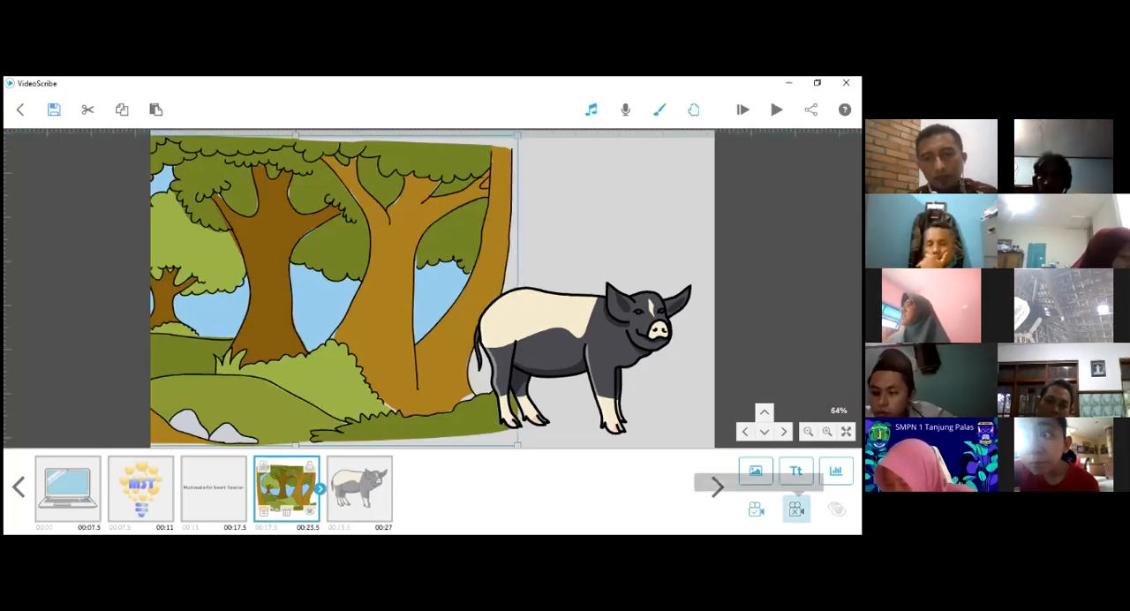
left_click(796, 510)
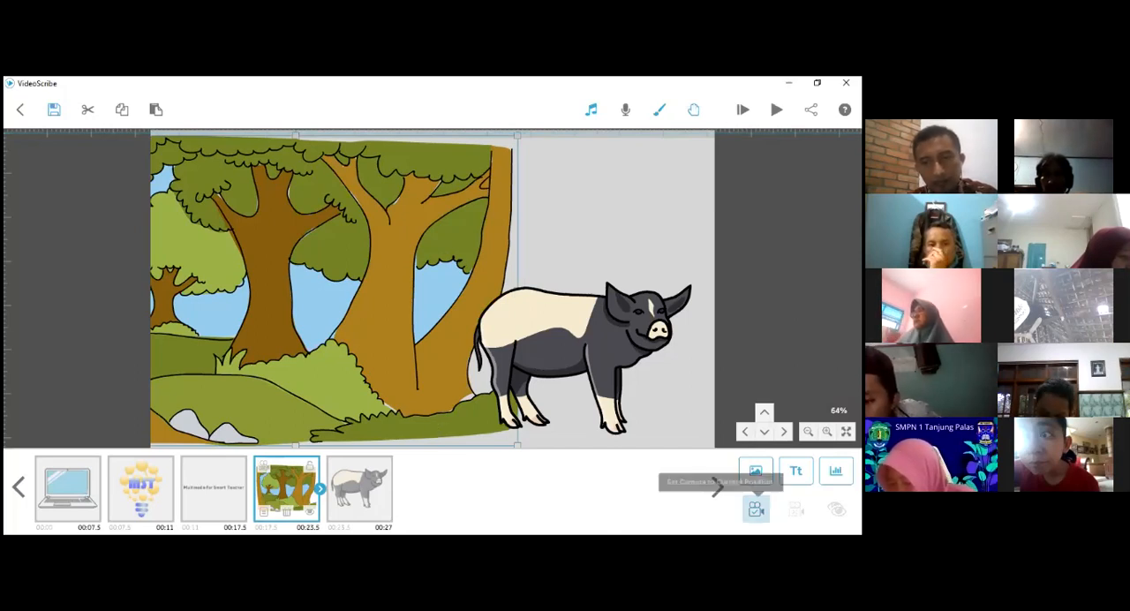
- Enlarge the pig, position it overlapping the forest's right edge, and reset its camera position to the current view
left_click(576, 346)
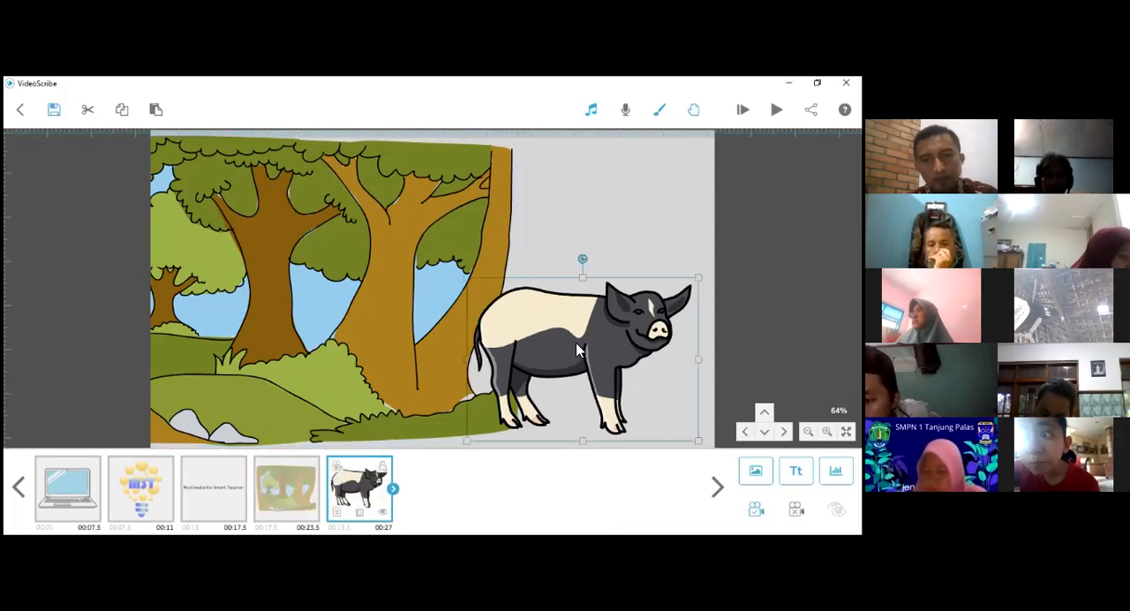
left_click_drag(484, 344, 399, 329)
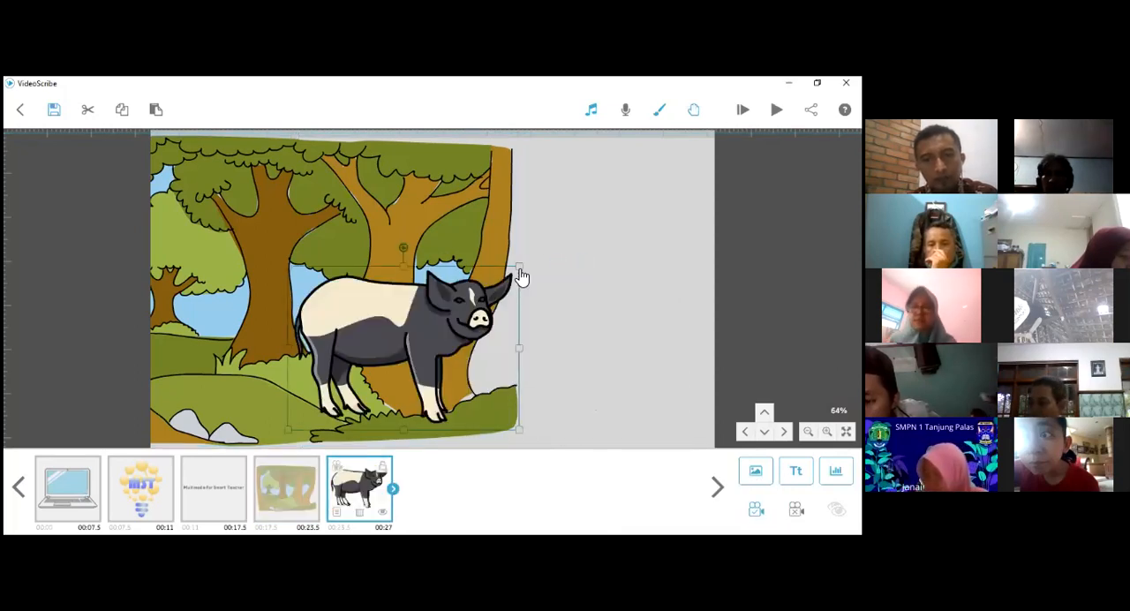
left_click_drag(520, 267, 581, 223)
left_click_drag(456, 370, 570, 332)
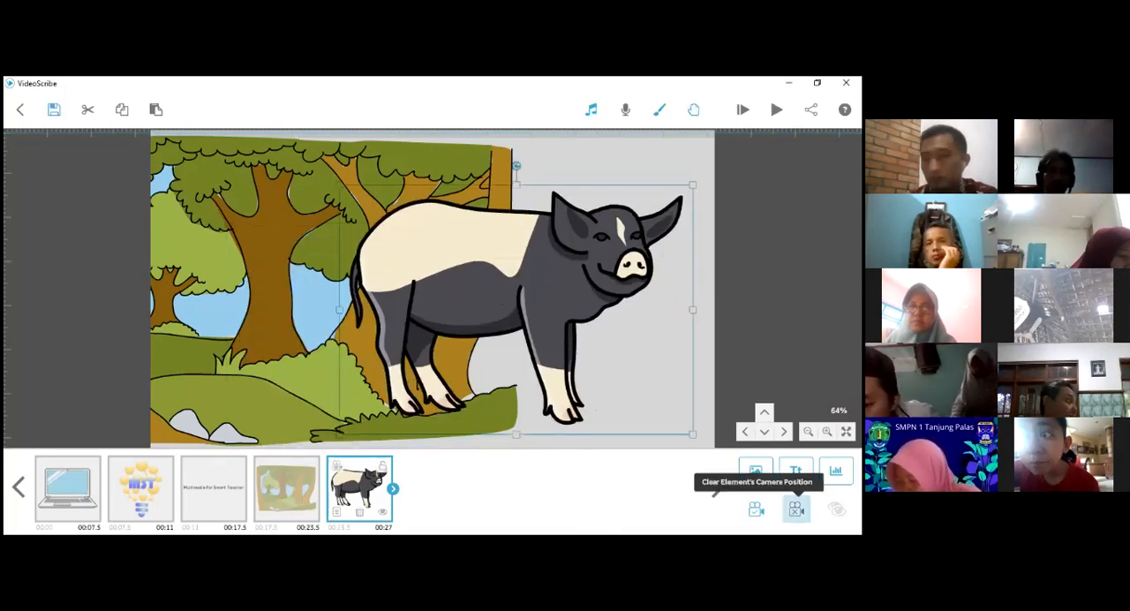
left_click(796, 510)
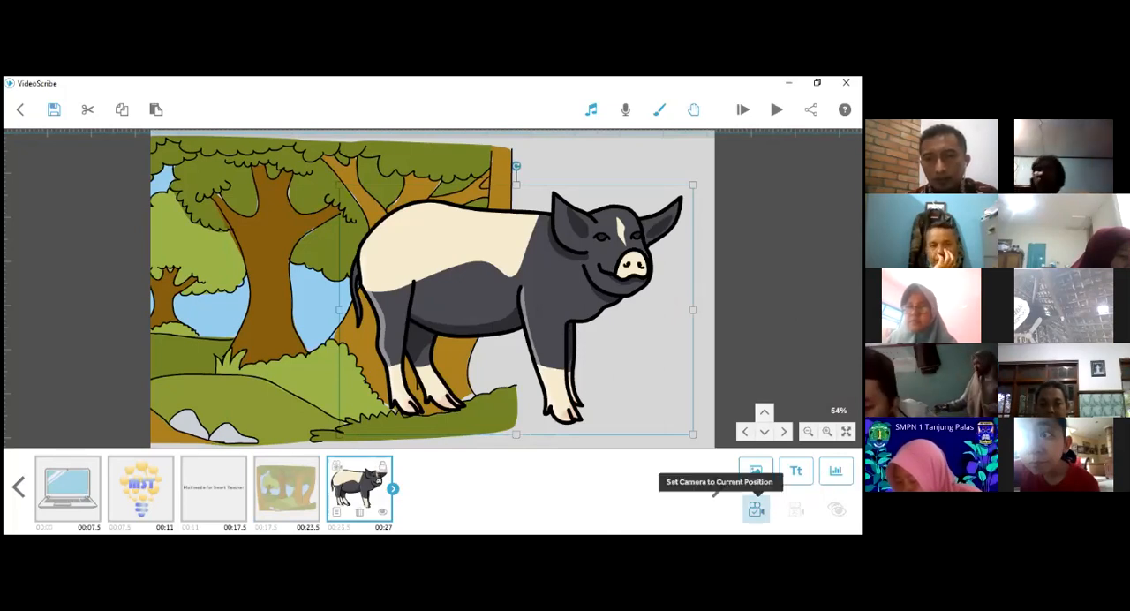
left_click(756, 509)
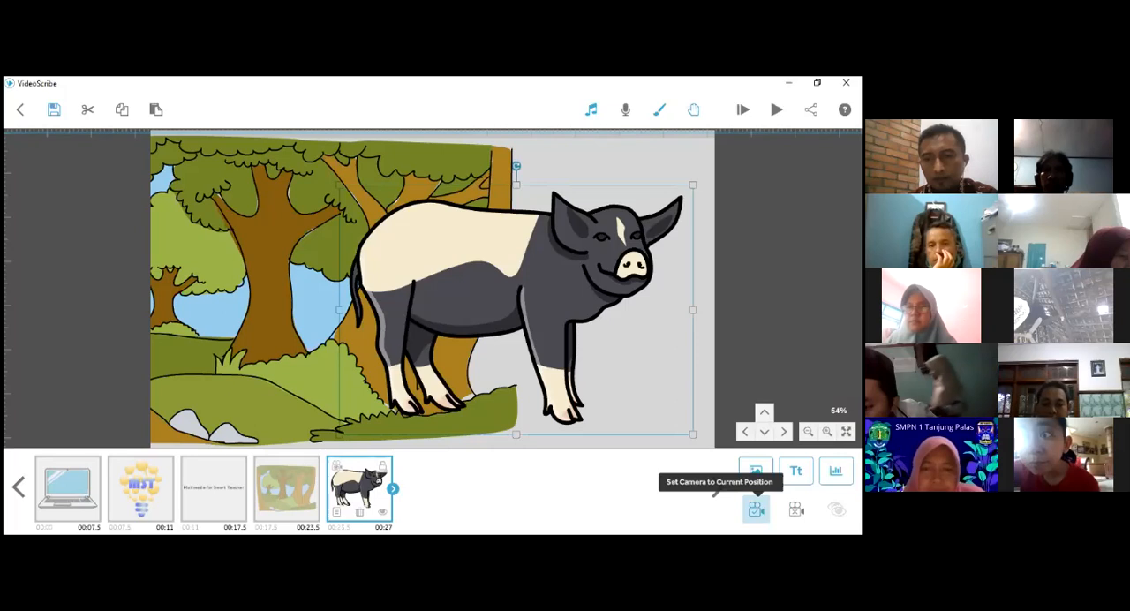
- Play the whole scribe from the start to review the adjusted forest and pig scenes
left_click(294, 505)
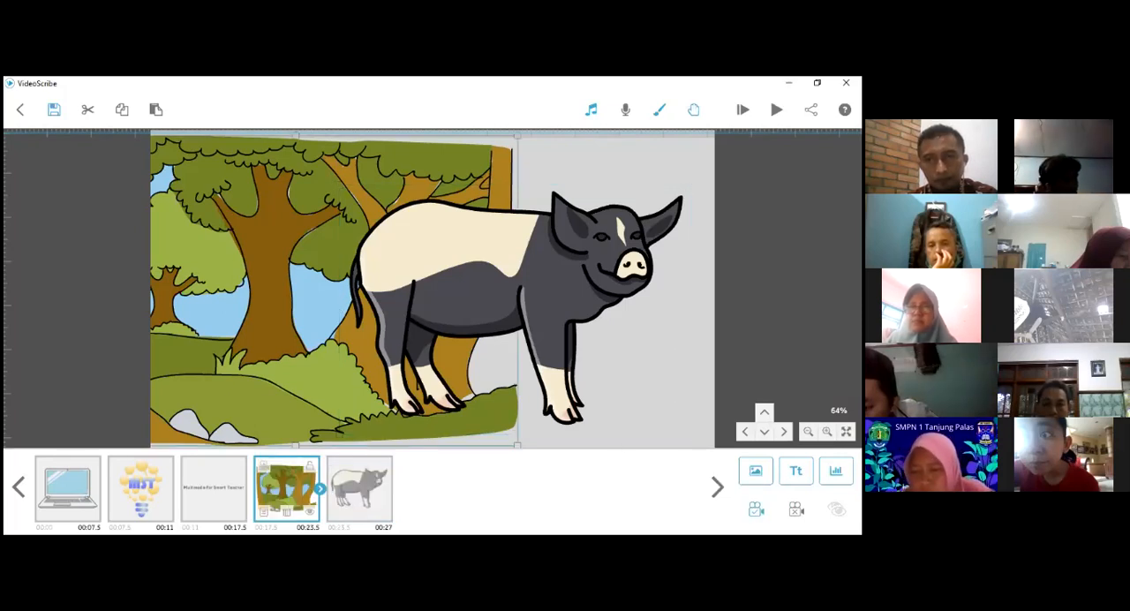
left_click(743, 110)
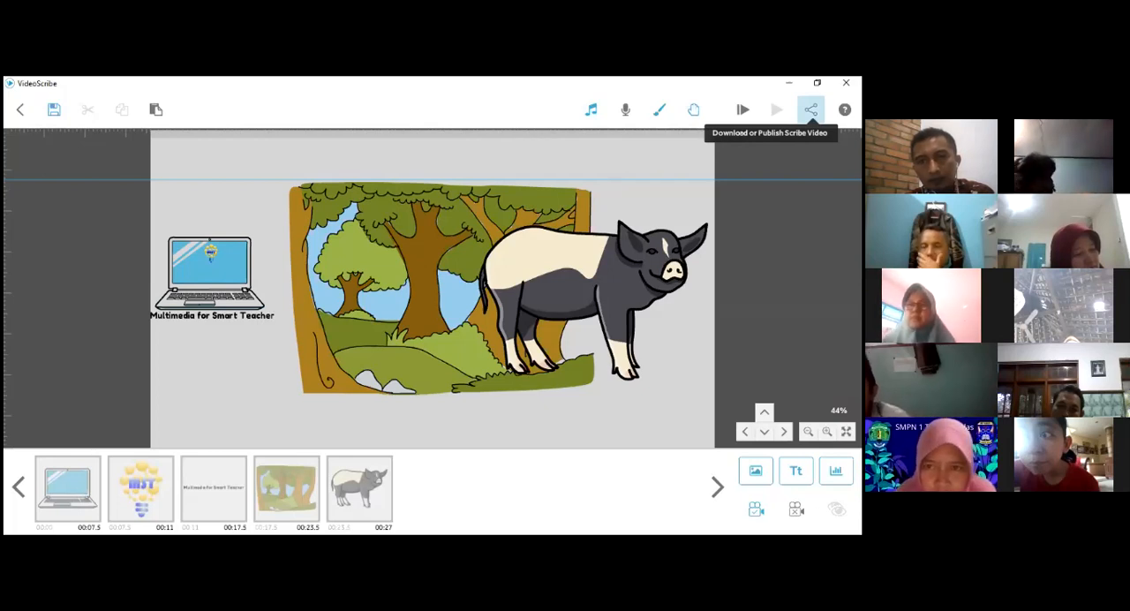
- Add the round portrait badge image from the sparkol folder as the logo in the share or download settings
left_click(811, 110)
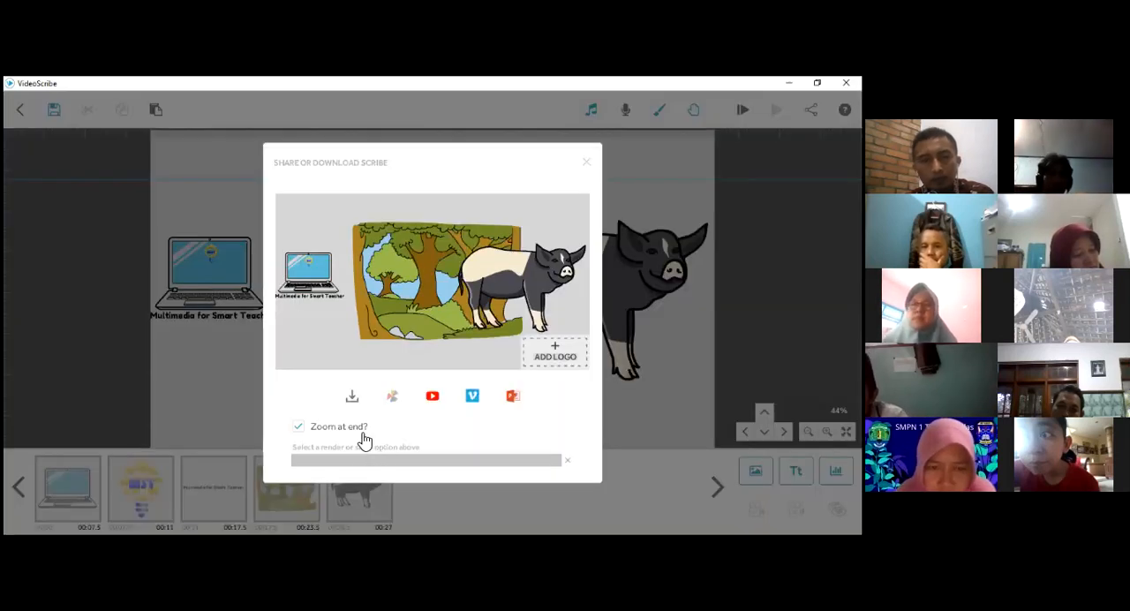
left_click(555, 355)
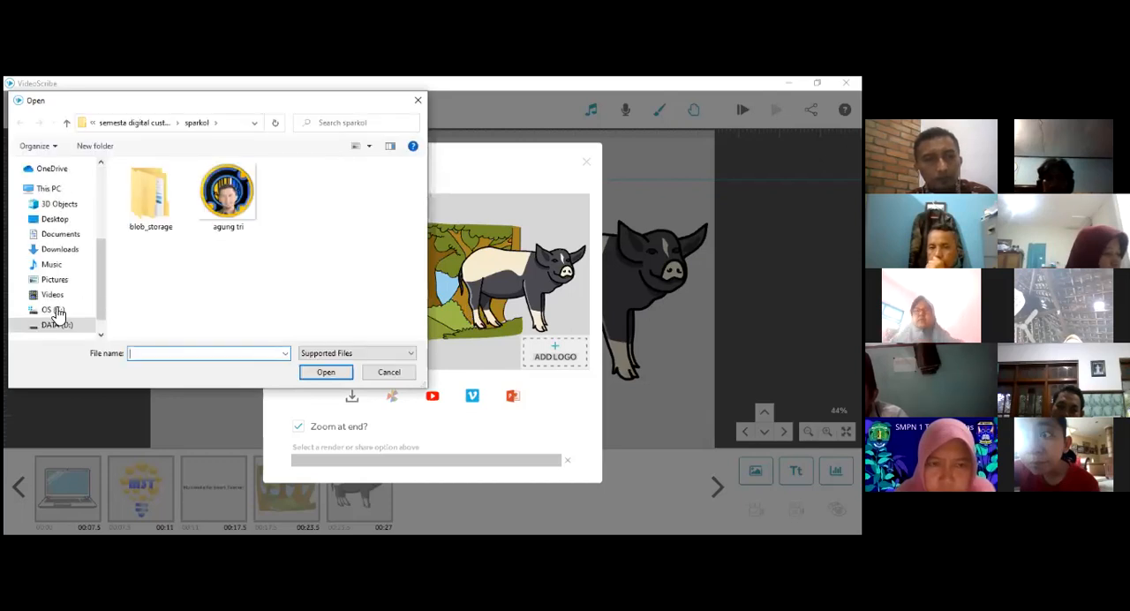
scroll(58, 216, "up", 1)
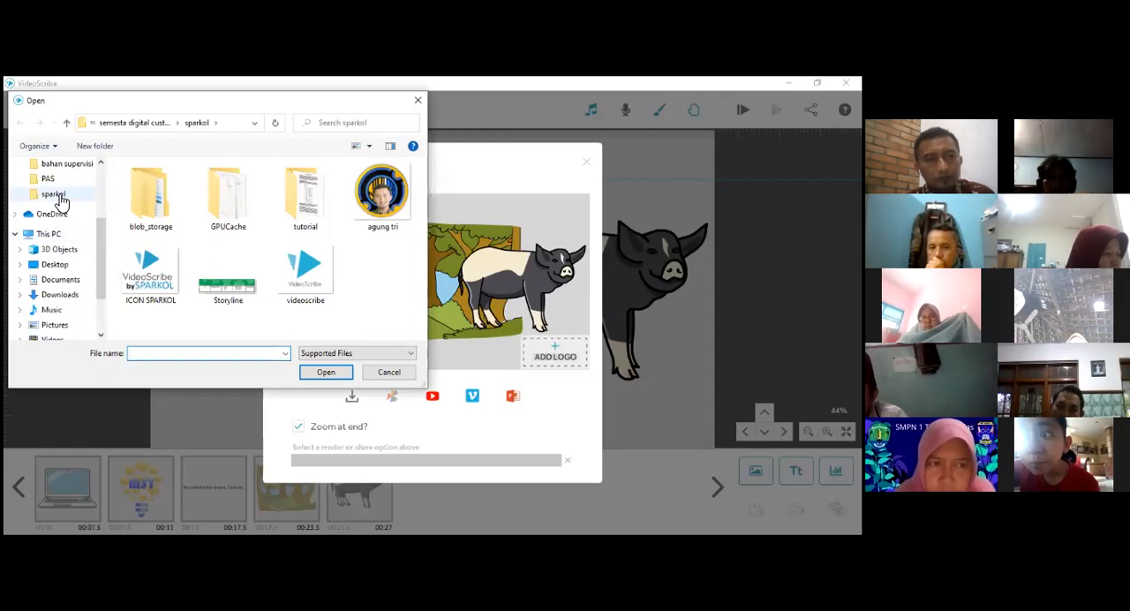
left_click(56, 196)
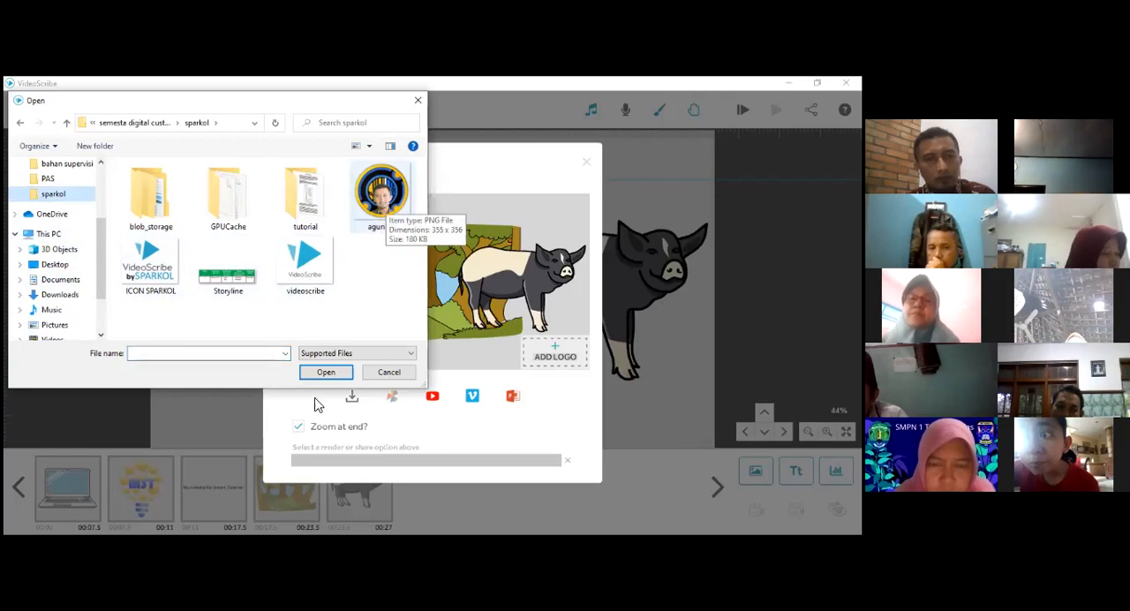
left_click(384, 198)
left_click(327, 375)
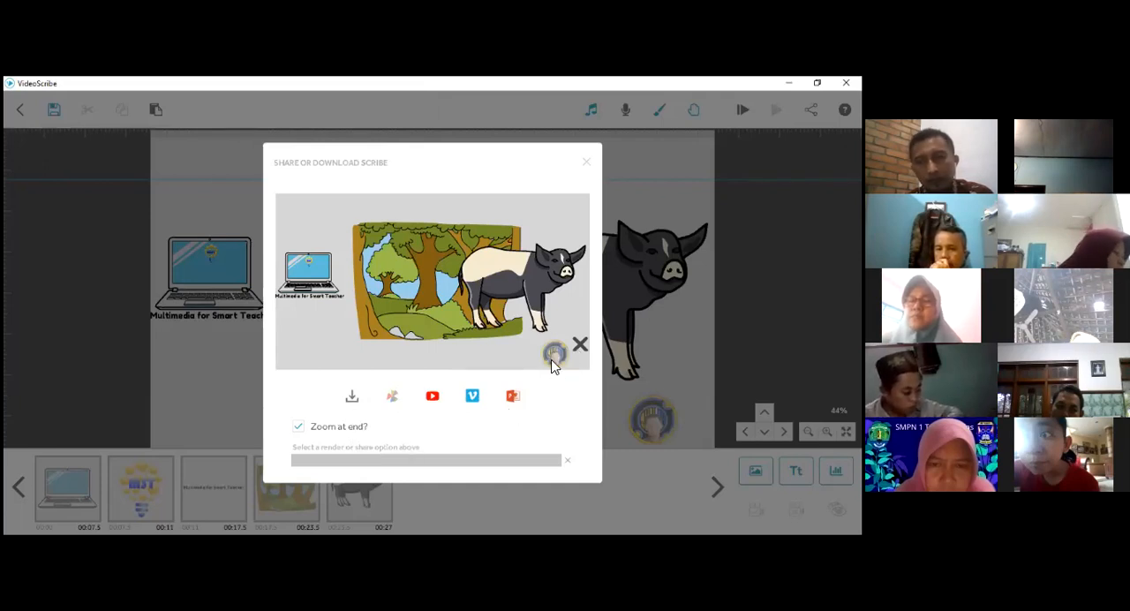
- Review the available output formats and create the video file as Windows WMV, size 640 (Normal), frame rate 25
left_click(352, 399)
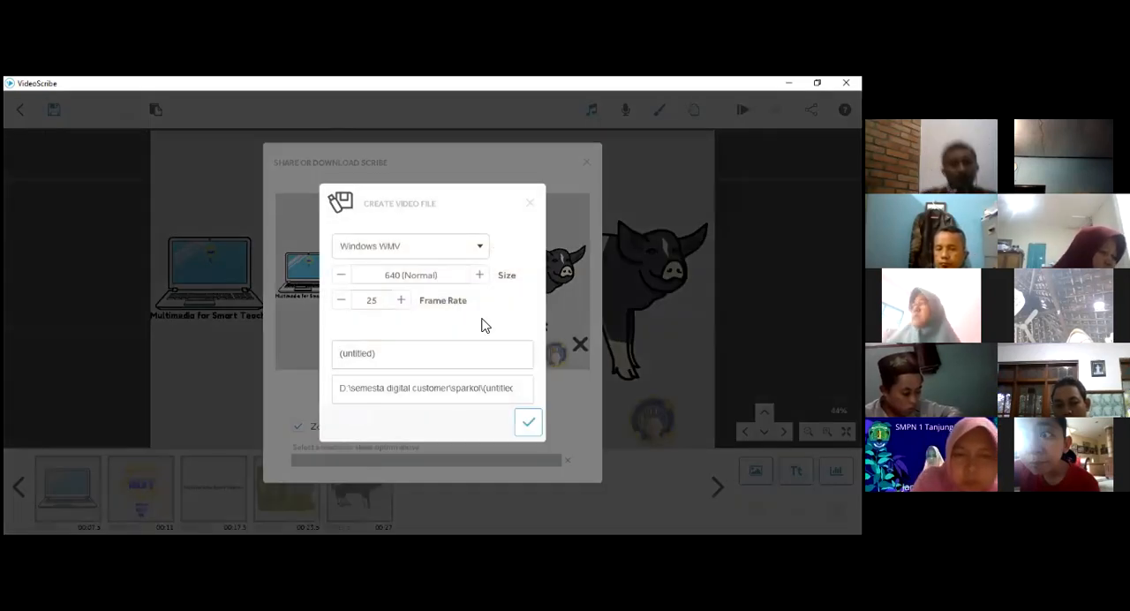
left_click(482, 252)
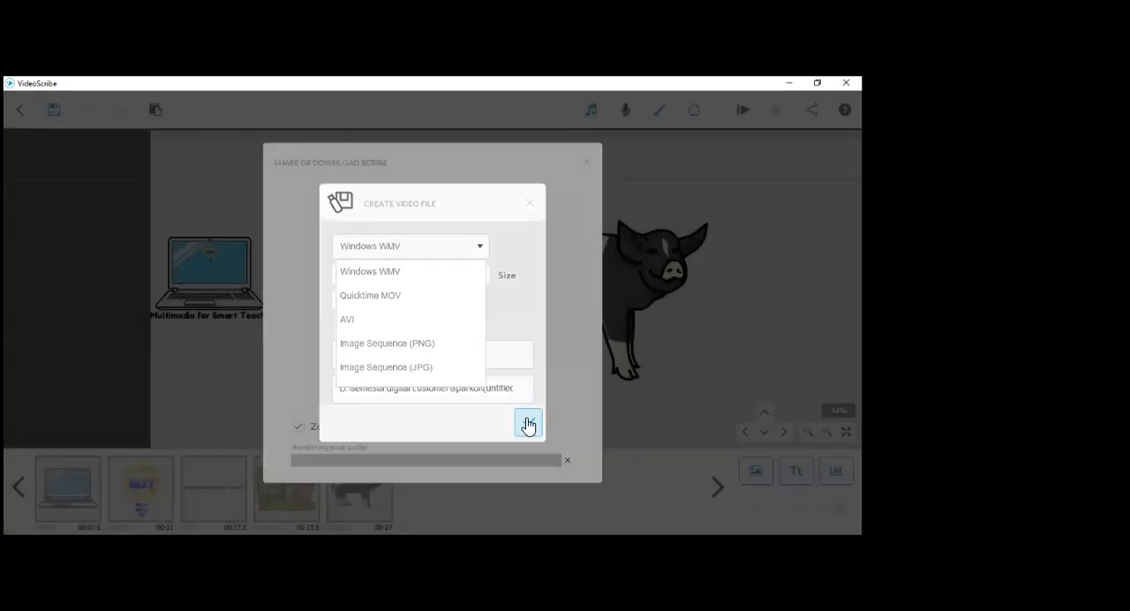
left_click(528, 427)
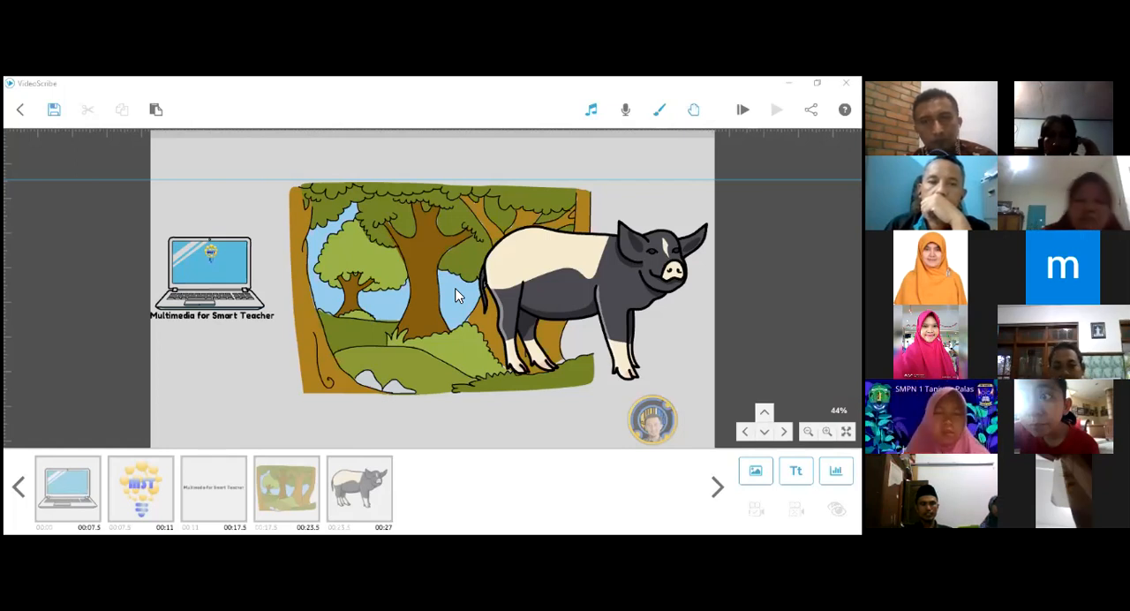
- Examine the fonts offered for a new text element in the empty canvas area below the forest, trying Fredoka One
left_click(477, 212)
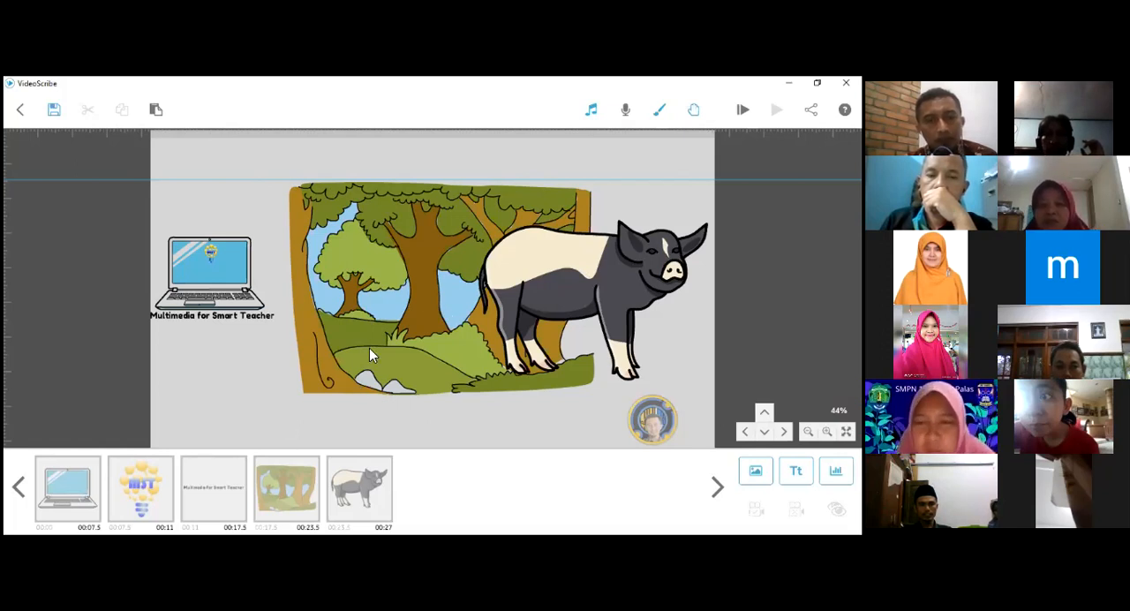
left_click_drag(548, 325, 492, 326)
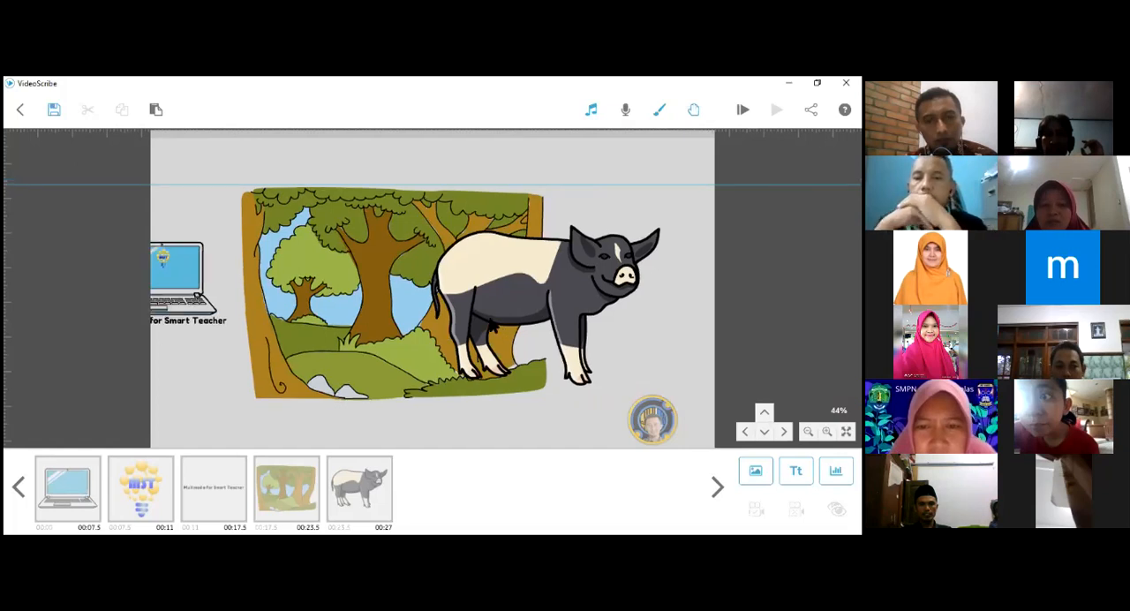
left_click_drag(437, 375, 462, 265)
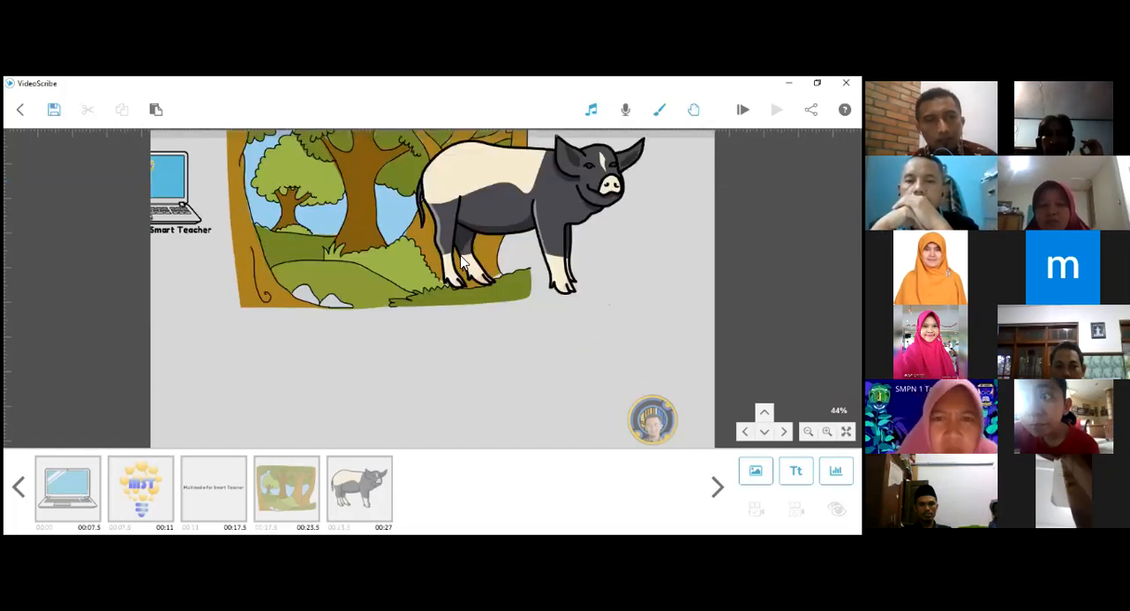
left_click_drag(492, 381, 507, 241)
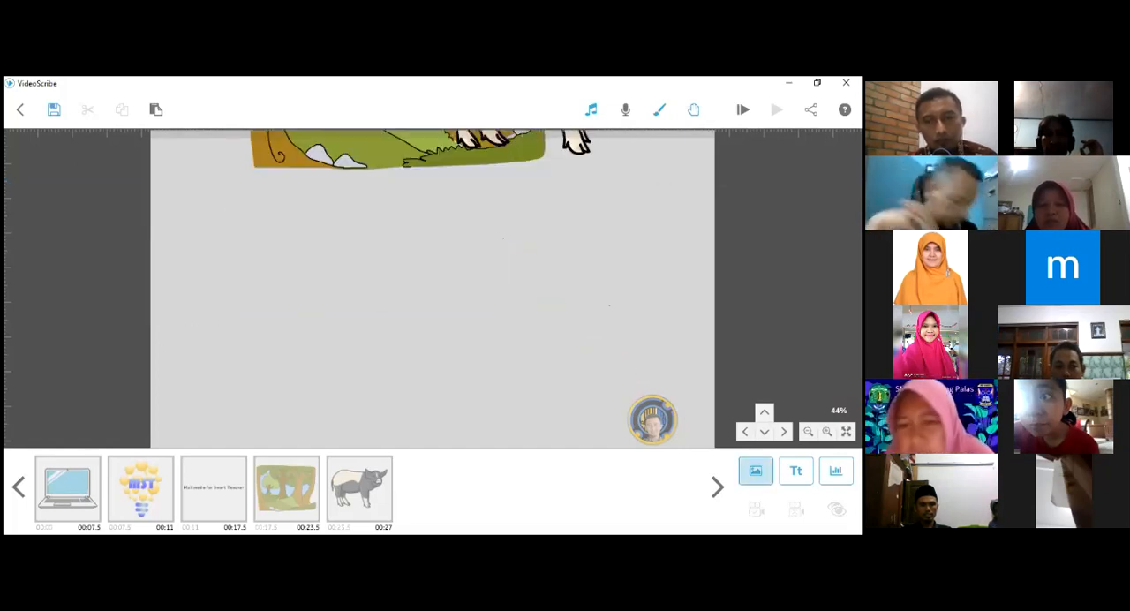
left_click(797, 470)
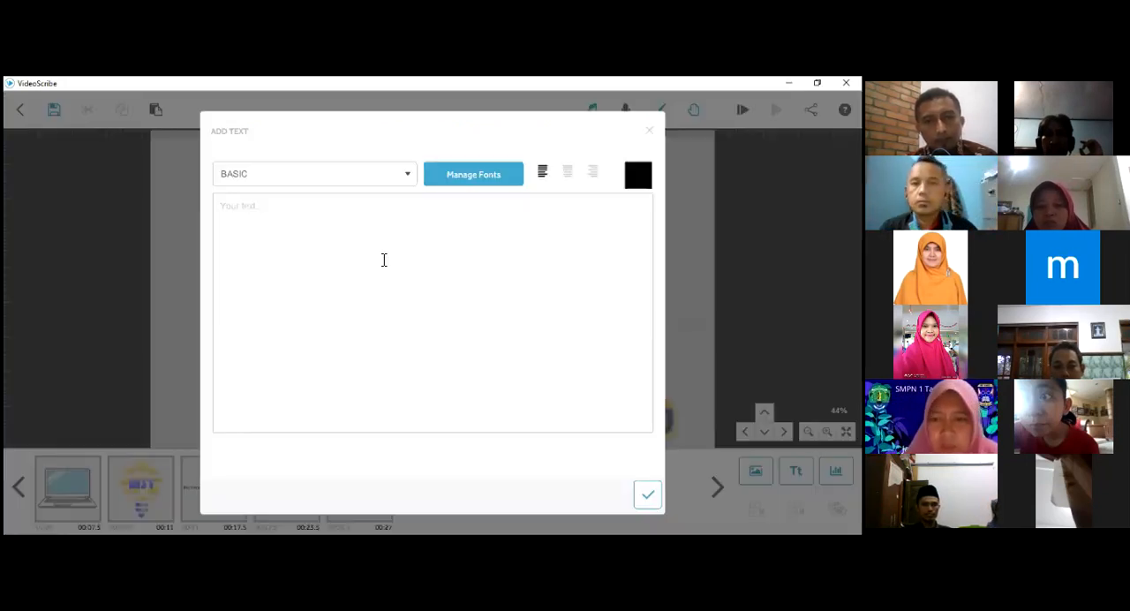
left_click(408, 177)
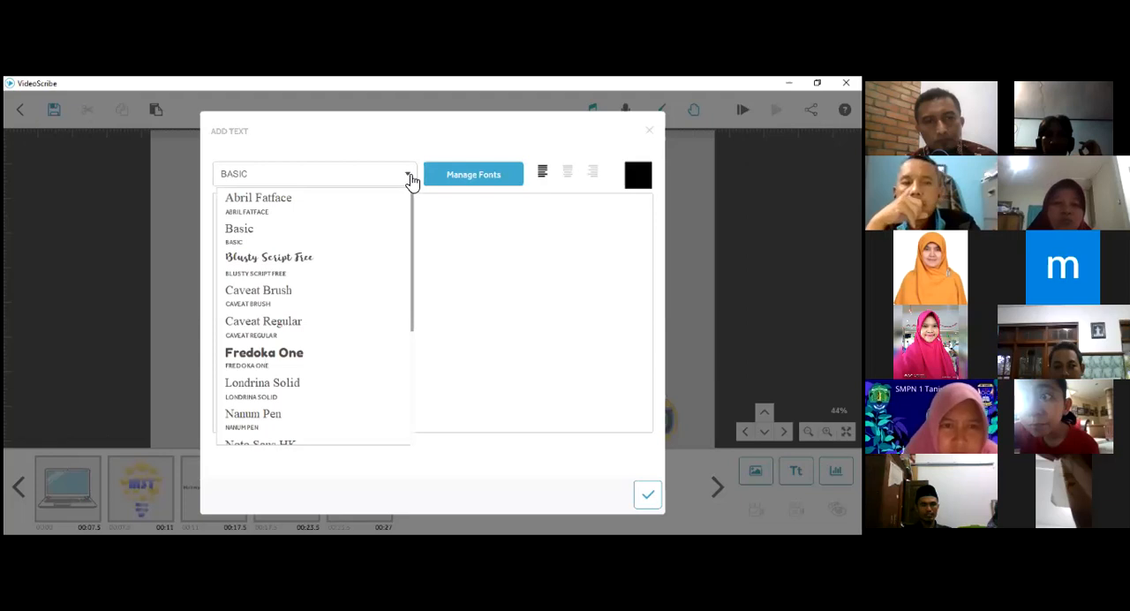
scroll(293, 340, "down", 2)
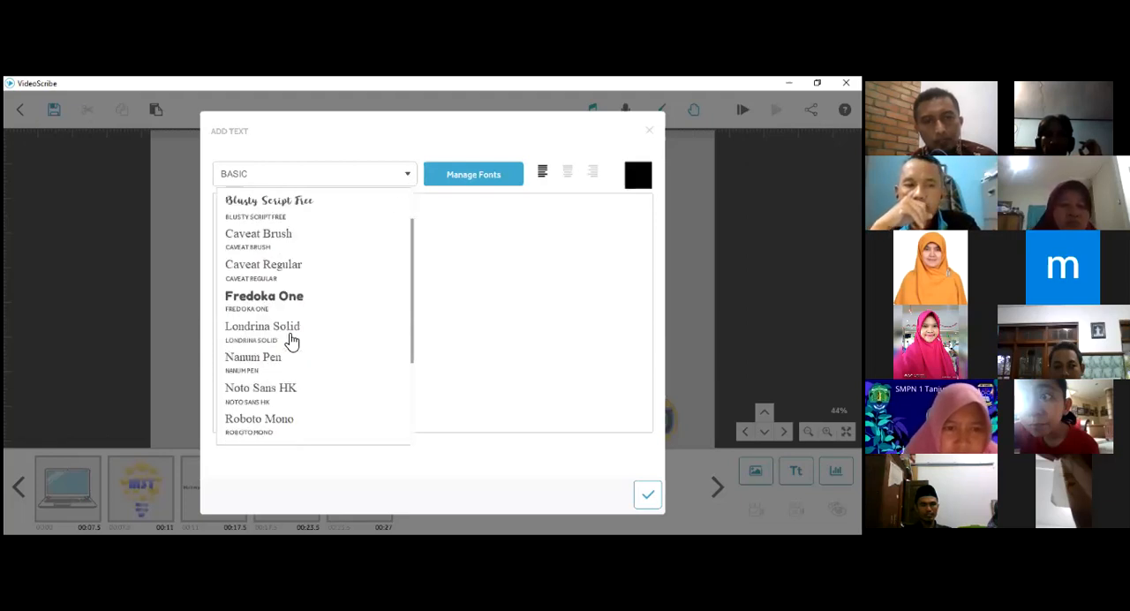
scroll(293, 346, "down", 2)
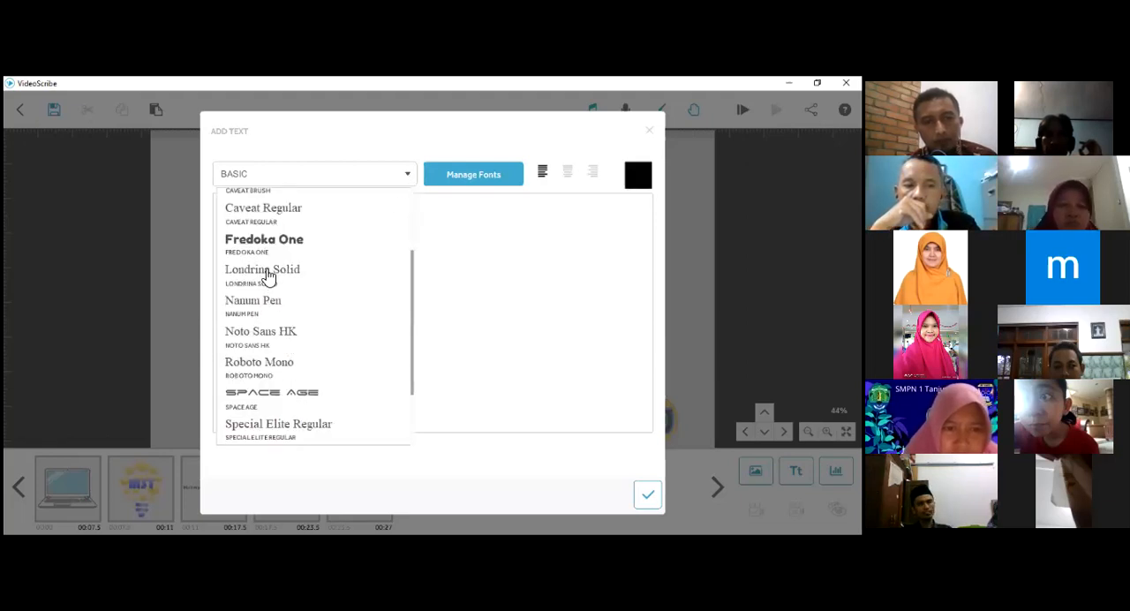
left_click(263, 246)
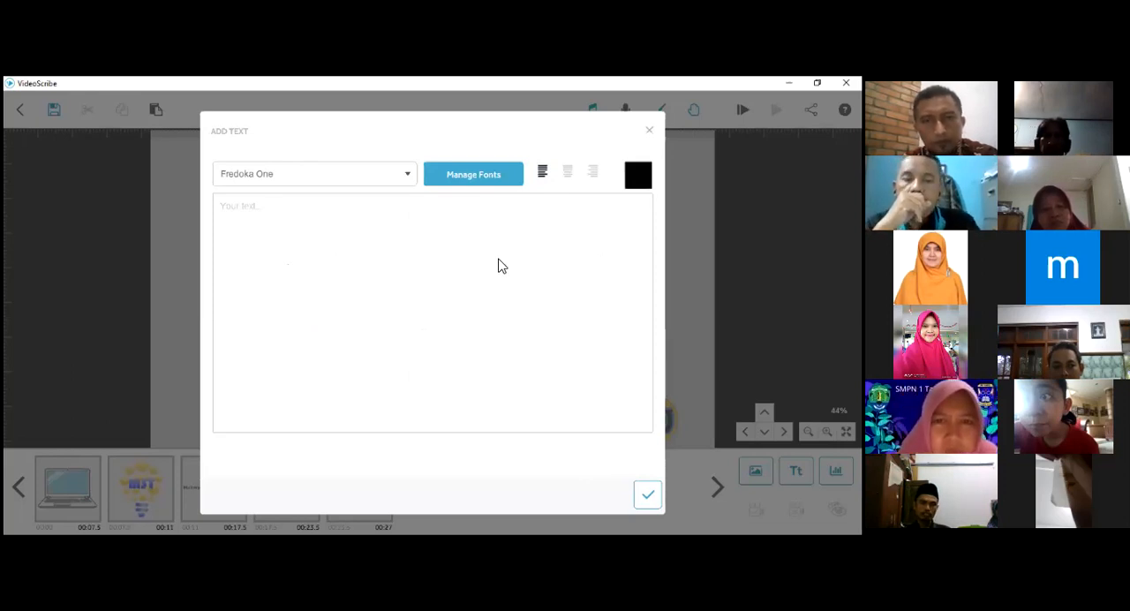
key("Escape")
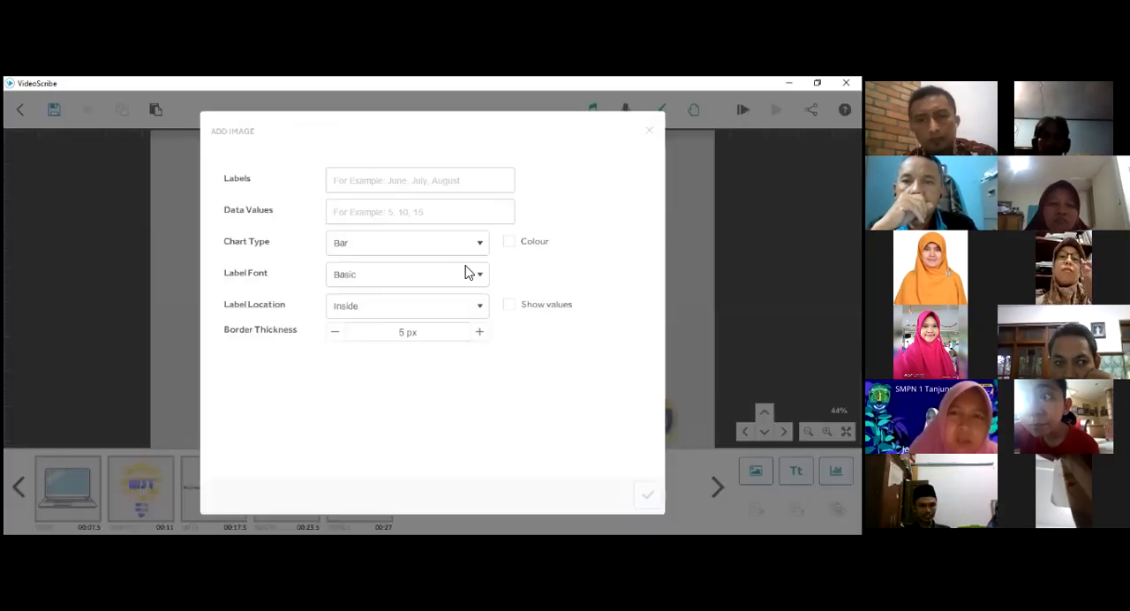
- Examine the label, data value and chart type settings for a new chart without adding one
left_click(492, 183)
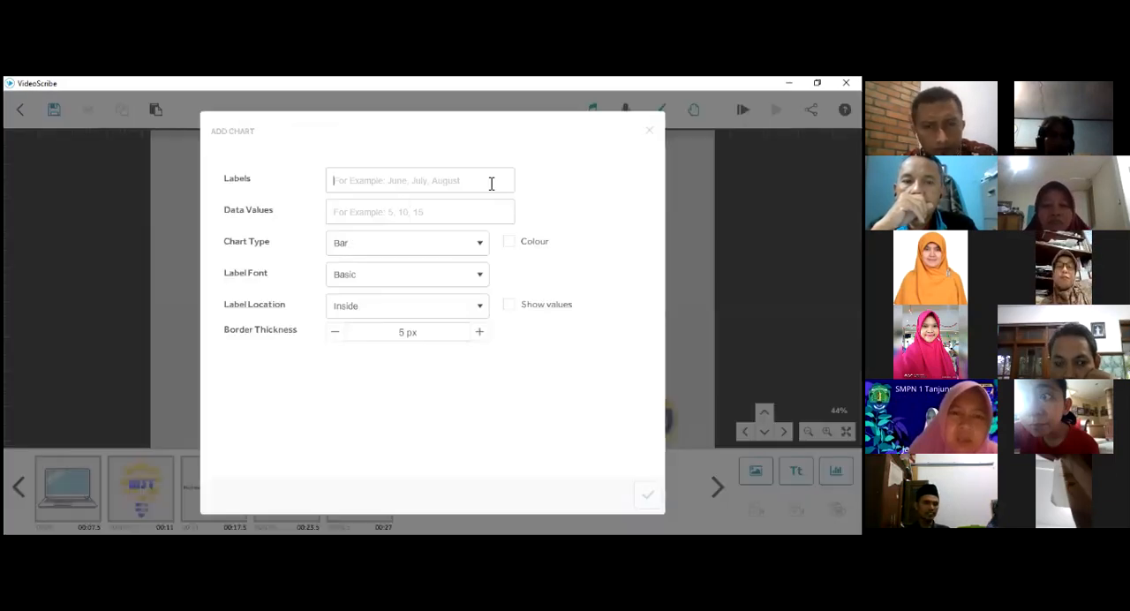
left_click(480, 243)
left_click(345, 354)
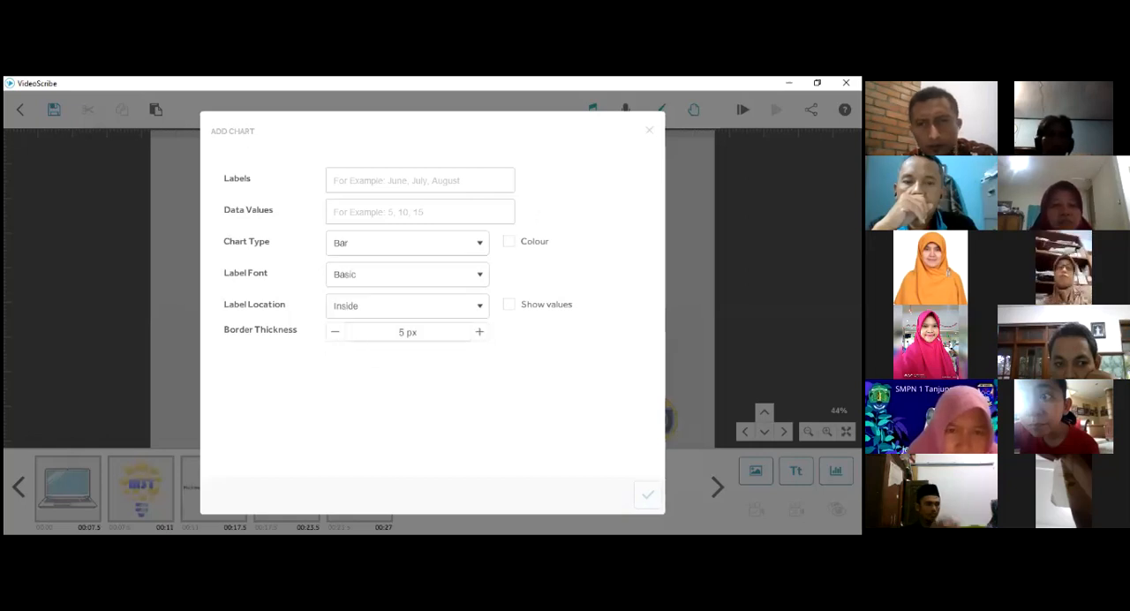
left_click(649, 130)
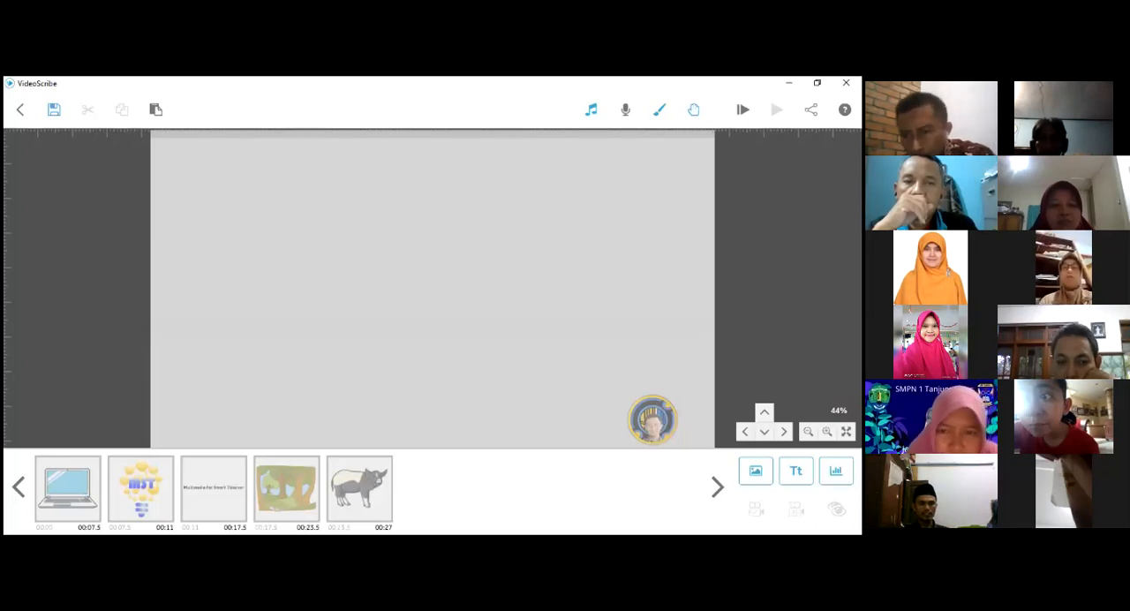
- Examine the list of imported fonts in the font manager for a new text element
left_click(796, 471)
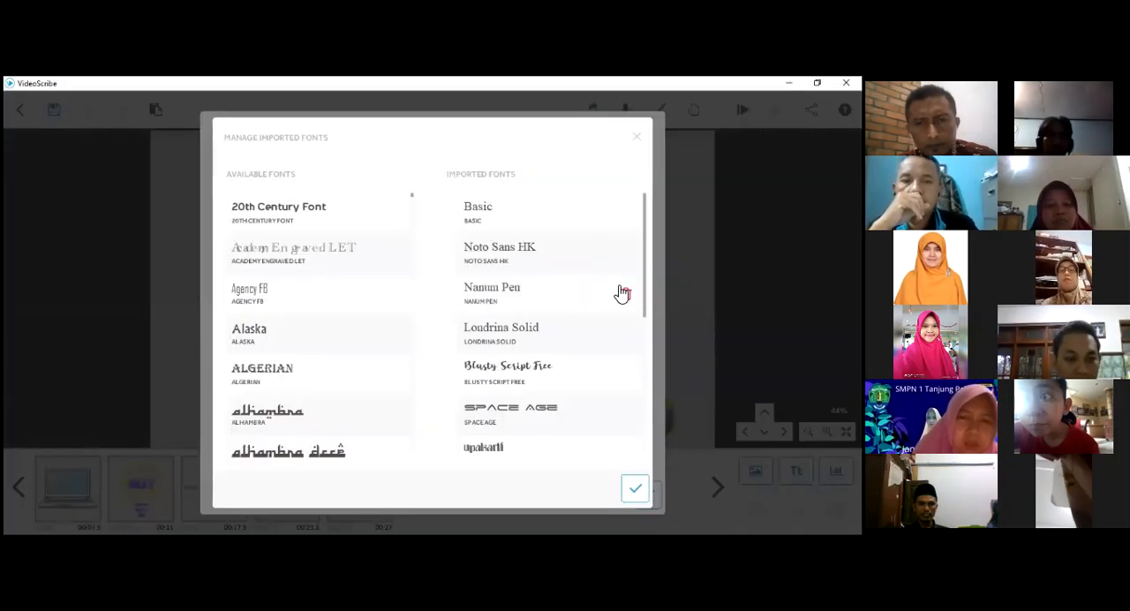
scroll(568, 314, "down", 1)
scroll(506, 329, "down", 2)
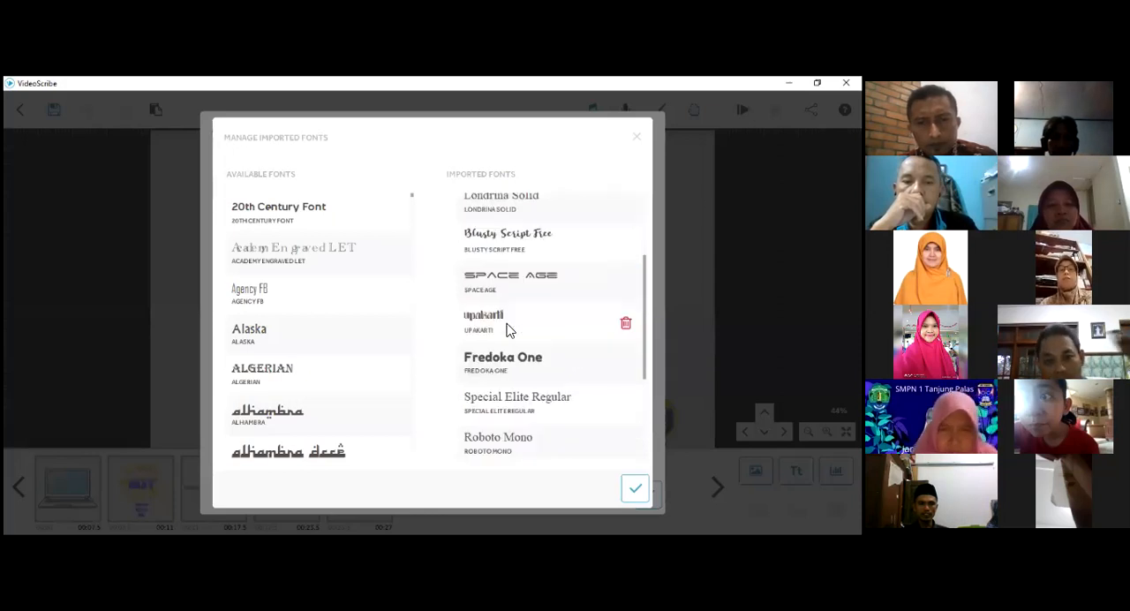
scroll(496, 343, "down", 1)
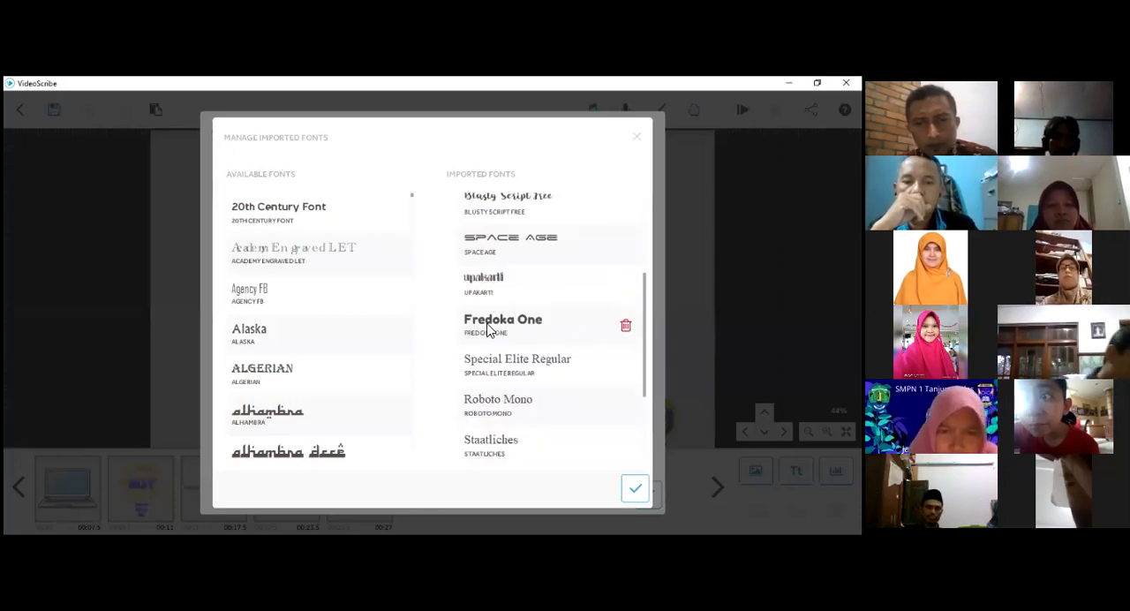
scroll(487, 329, "down", 1)
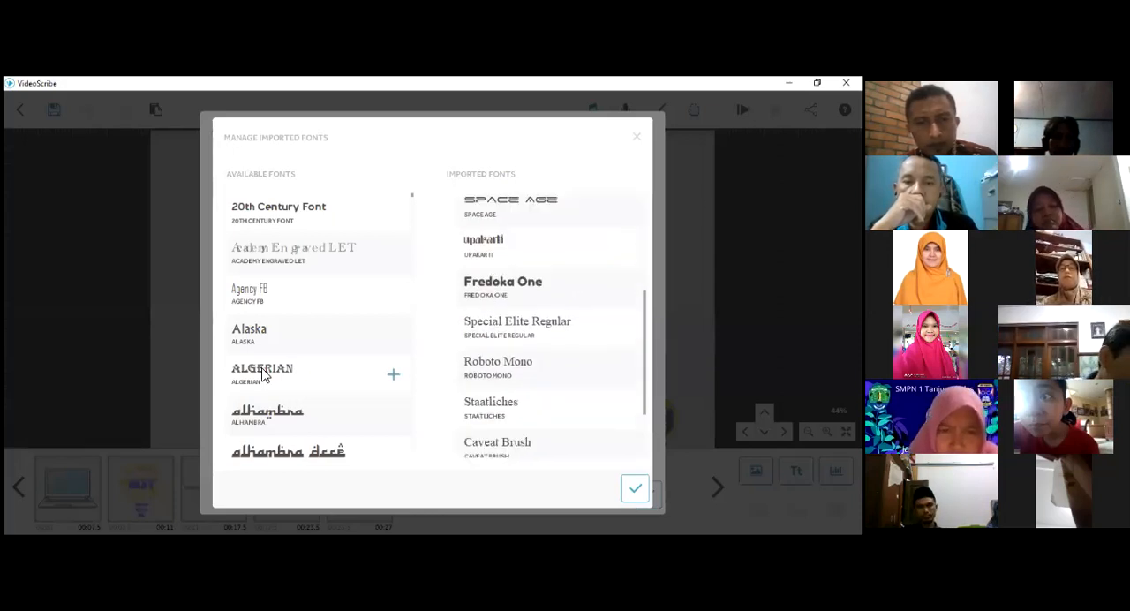
- Try to import the Algerian font with the Latin Extended, Greek, Cyrillic, Armenian, Hebrew and Arabic character sets
left_click(394, 380)
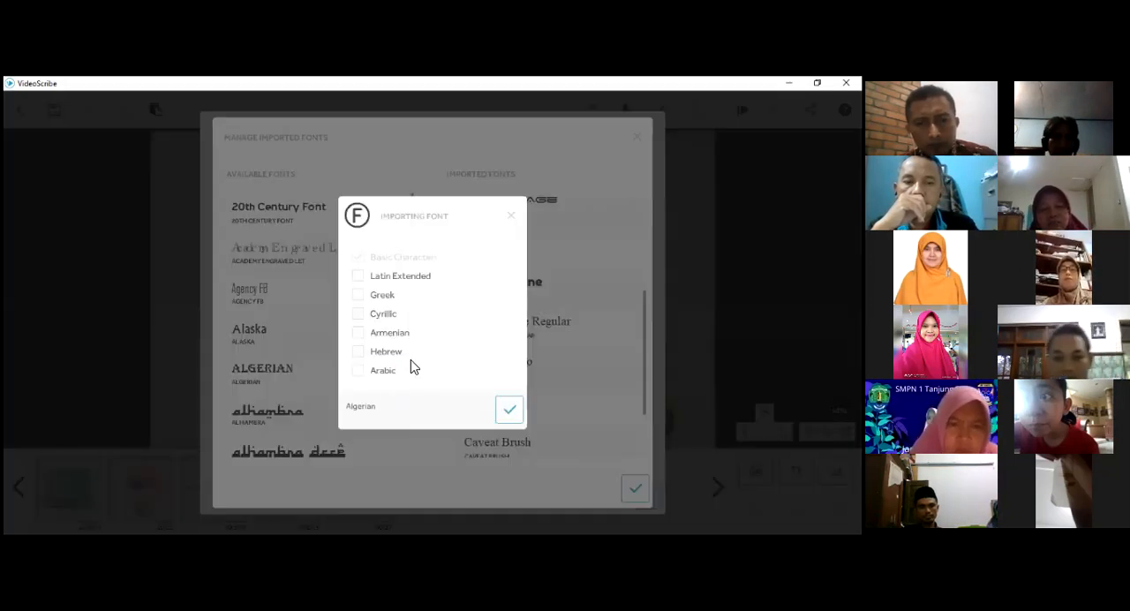
left_click(359, 278)
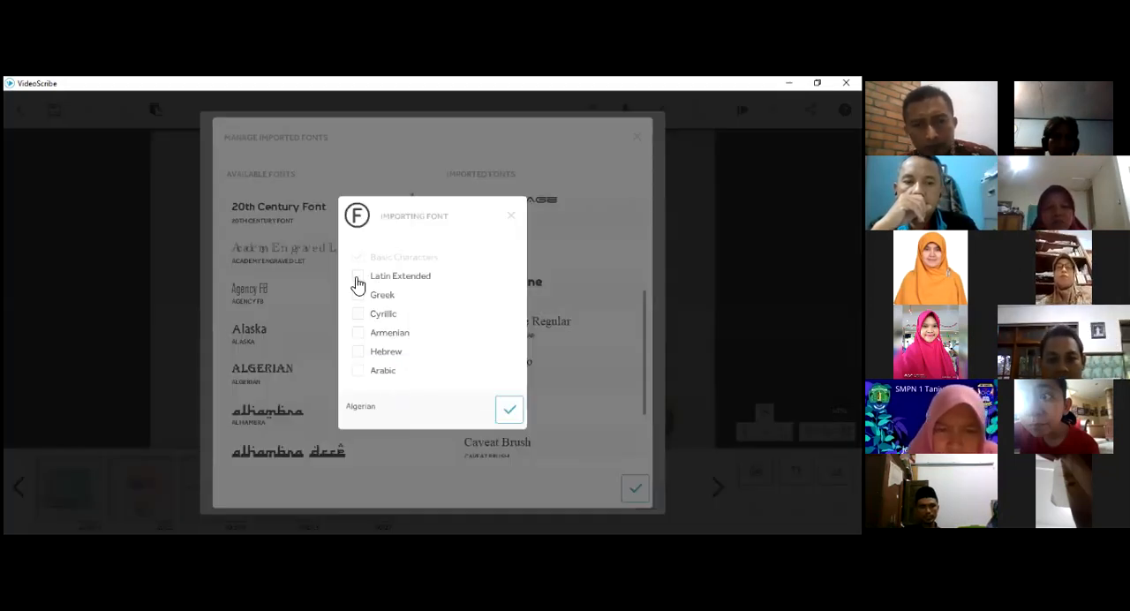
left_click(366, 317)
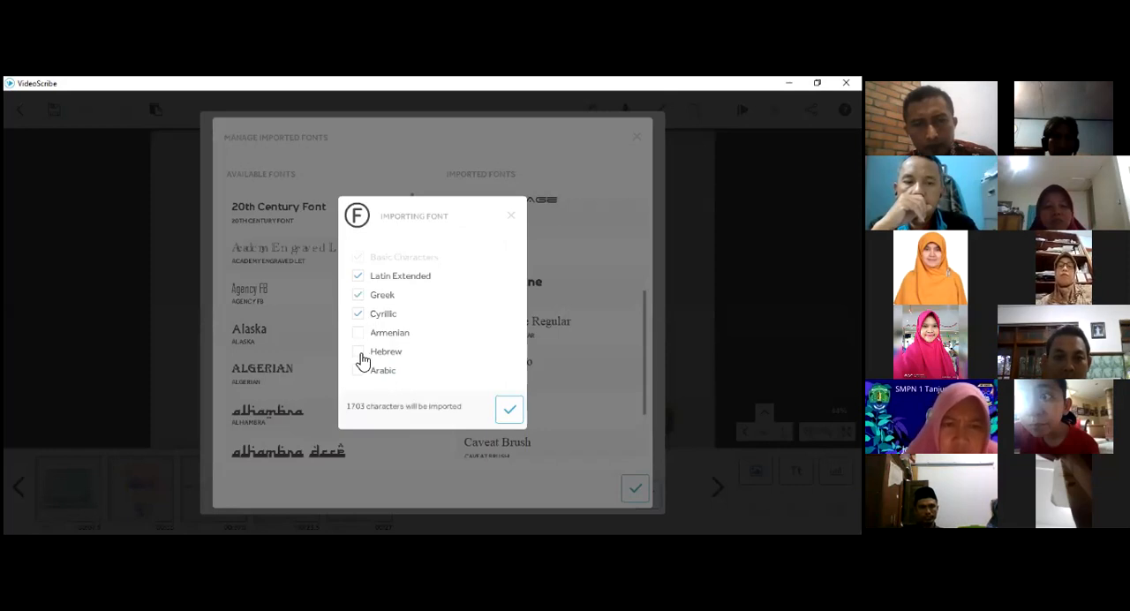
left_click(359, 333)
left_click(362, 354)
left_click(393, 369)
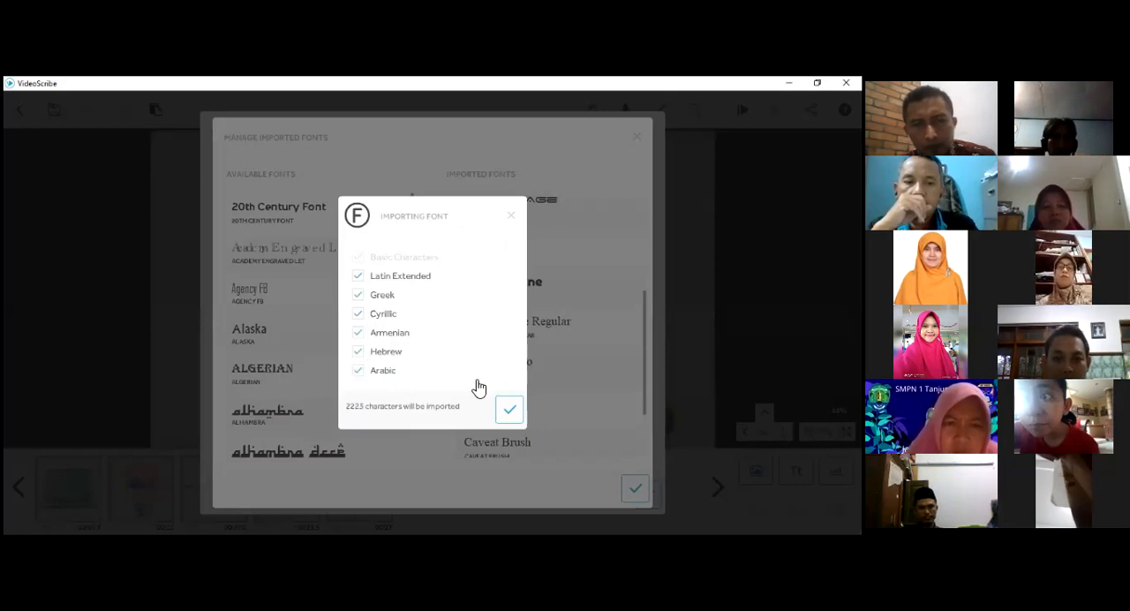
left_click(513, 414)
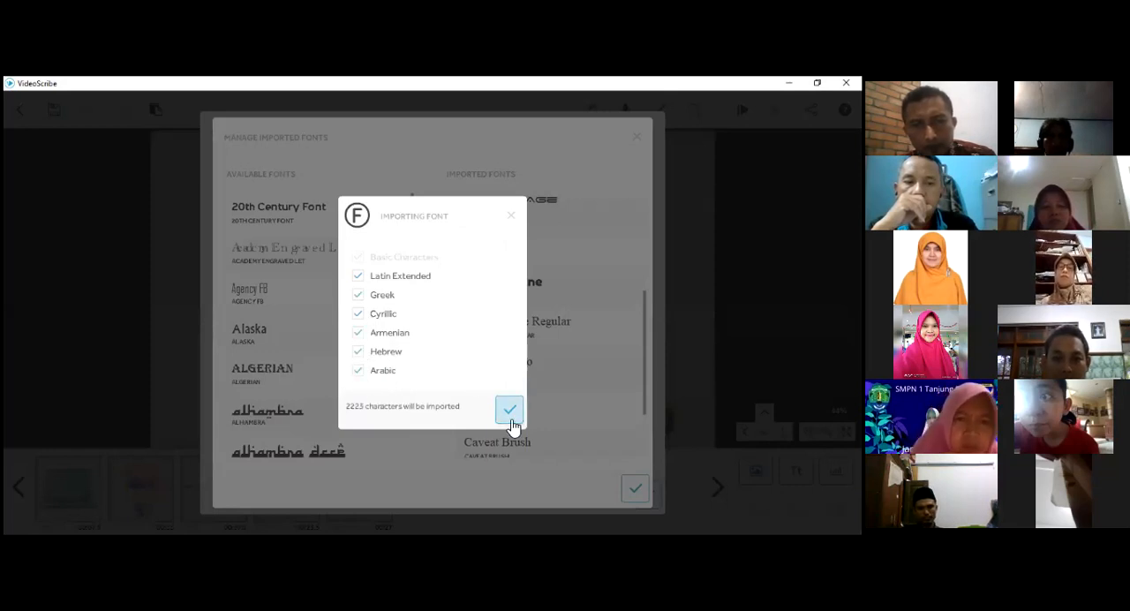
left_click(513, 409)
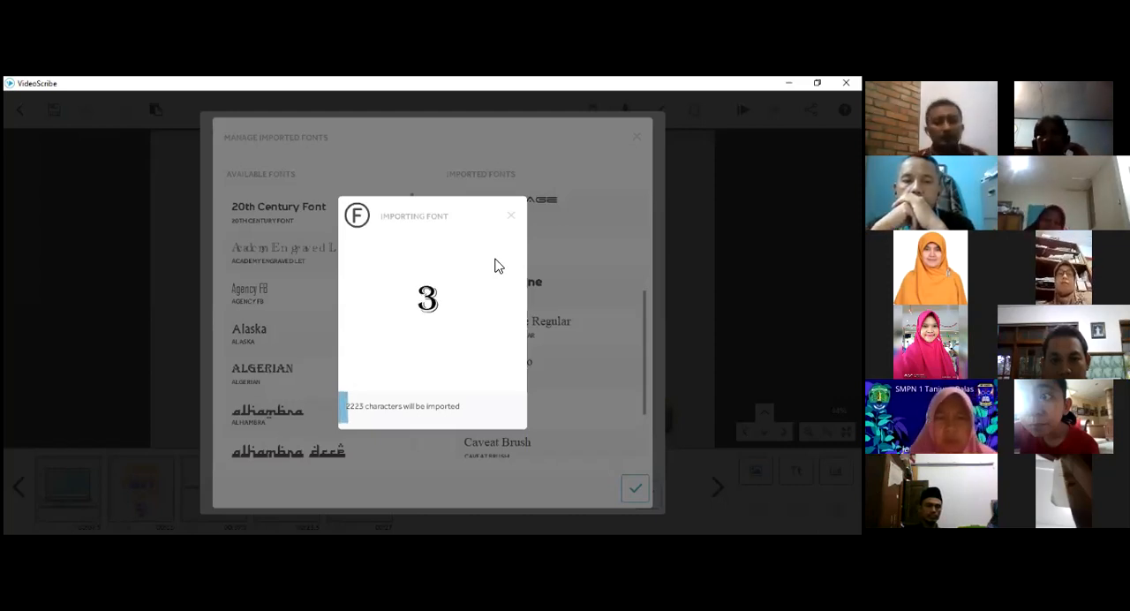
left_click(510, 216)
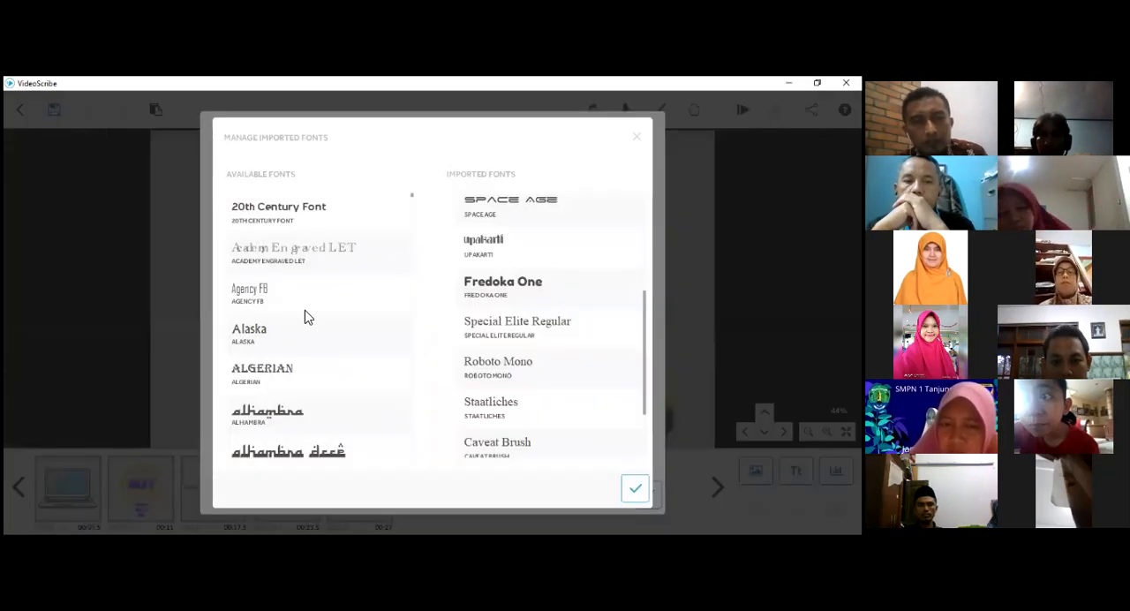
- Examine the fonts available for import, from Academy Engraved LET through the Arial and Bahnschrift families to Bookshelf Symbol 7
scroll(303, 313, "down", 1)
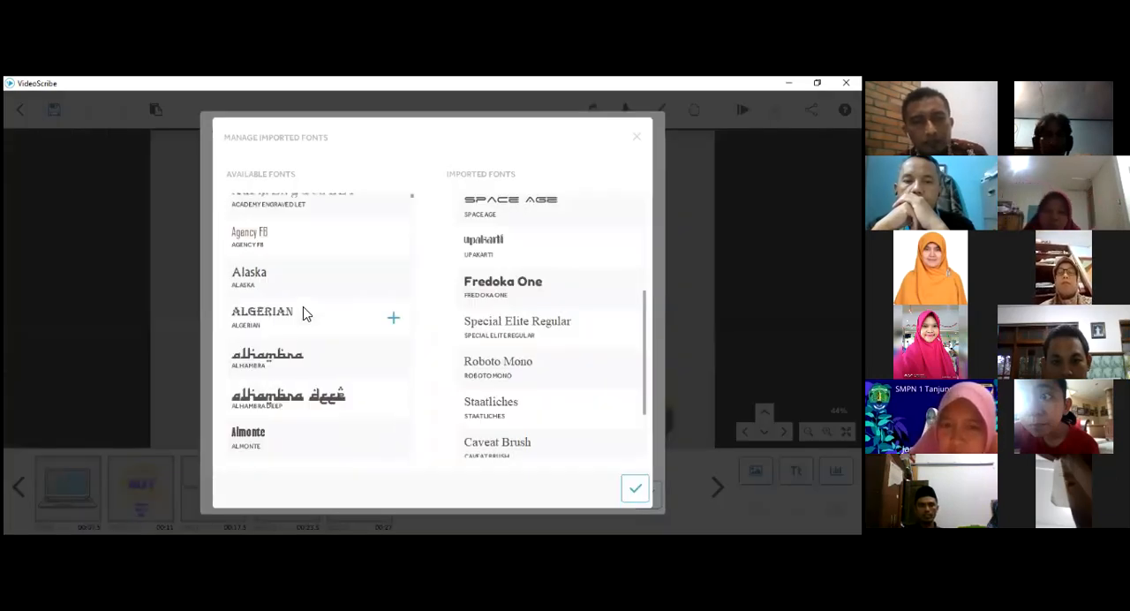
scroll(302, 313, "down", 3)
scroll(303, 313, "down", 1)
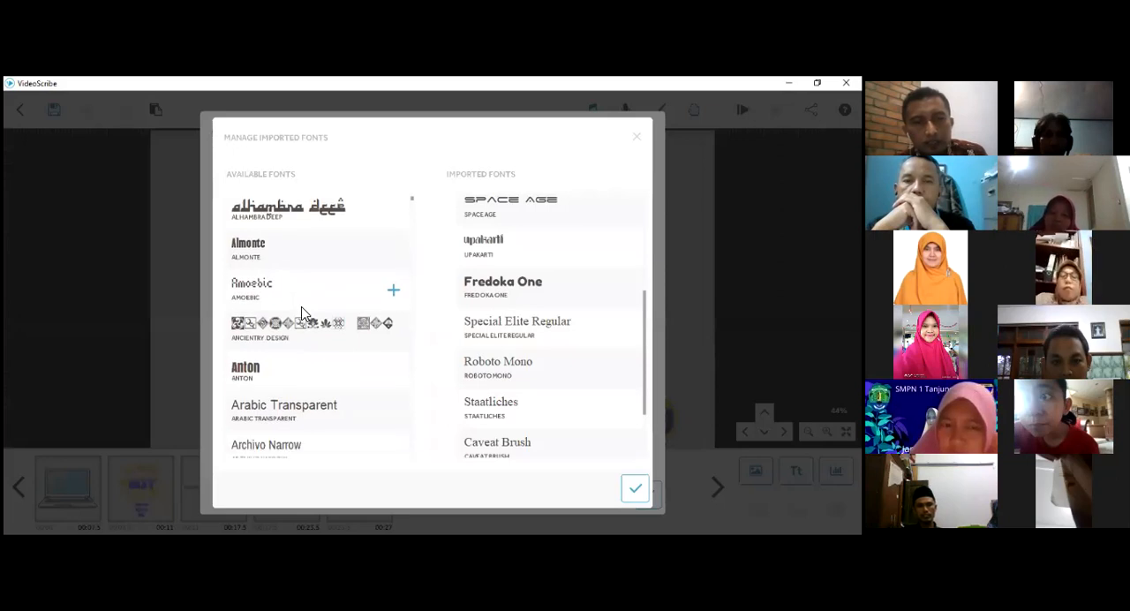
scroll(303, 314, "down", 1)
scroll(303, 313, "down", 2)
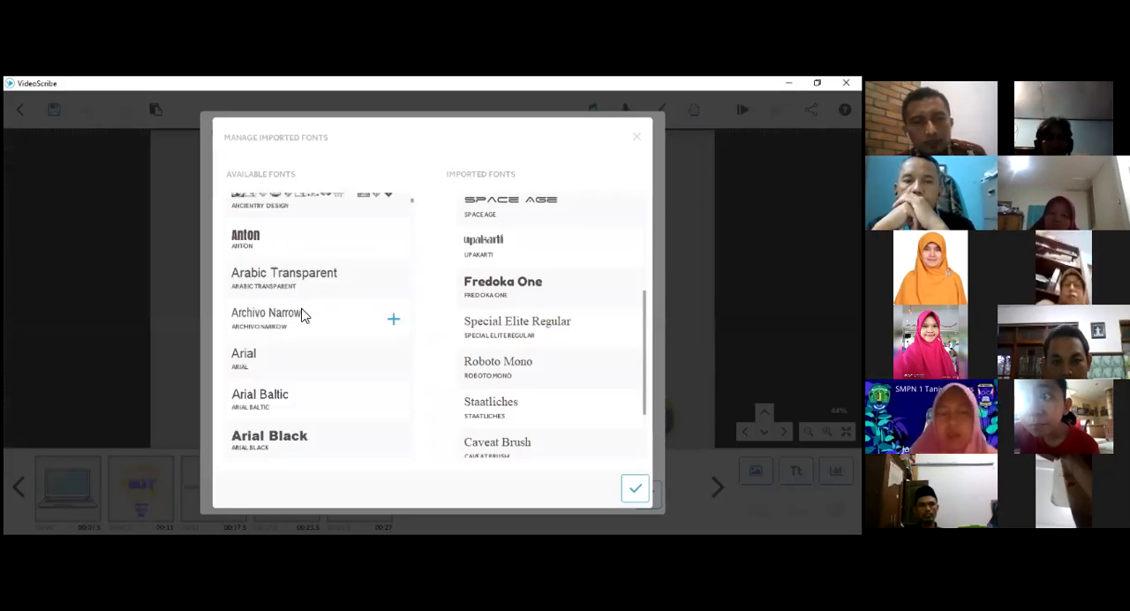
scroll(298, 335, "down", 2)
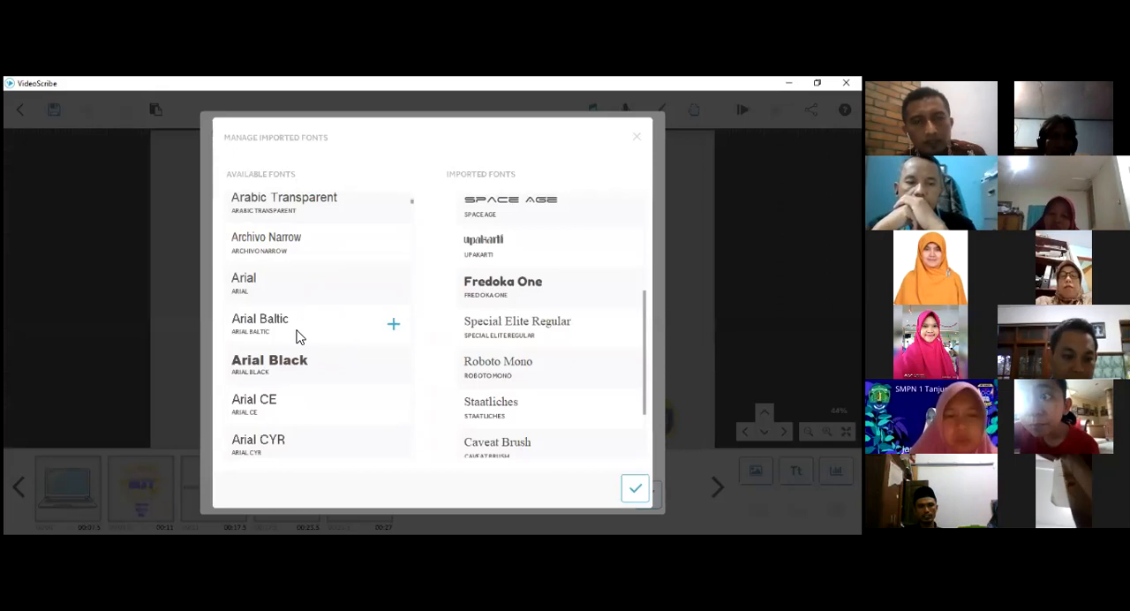
scroll(298, 335, "down", 1)
scroll(298, 335, "down", 3)
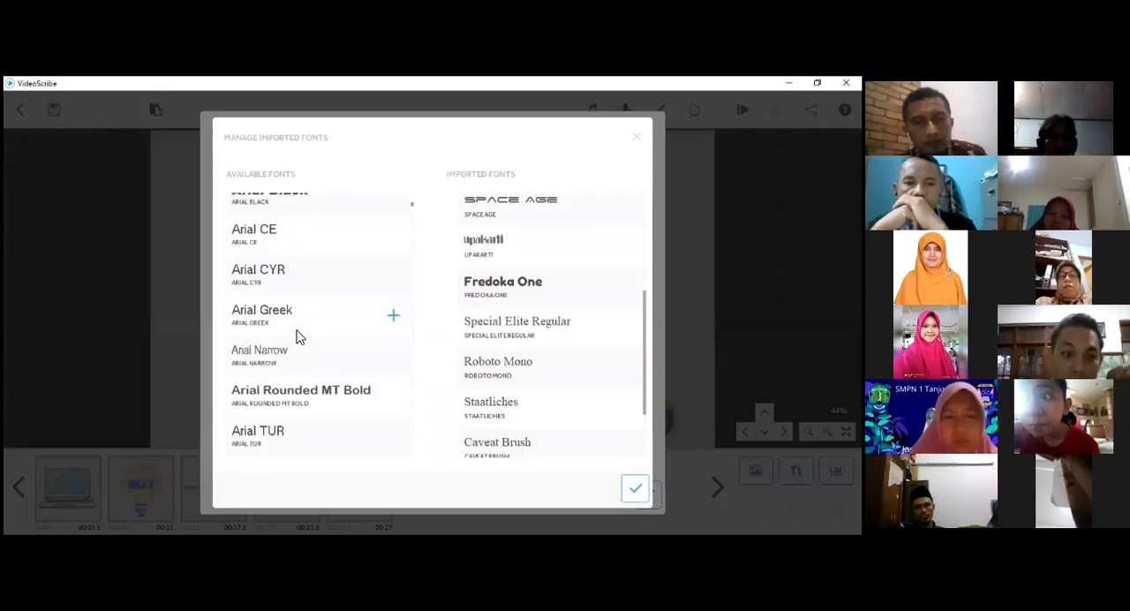
scroll(299, 335, "down", 2)
scroll(298, 336, "down", 2)
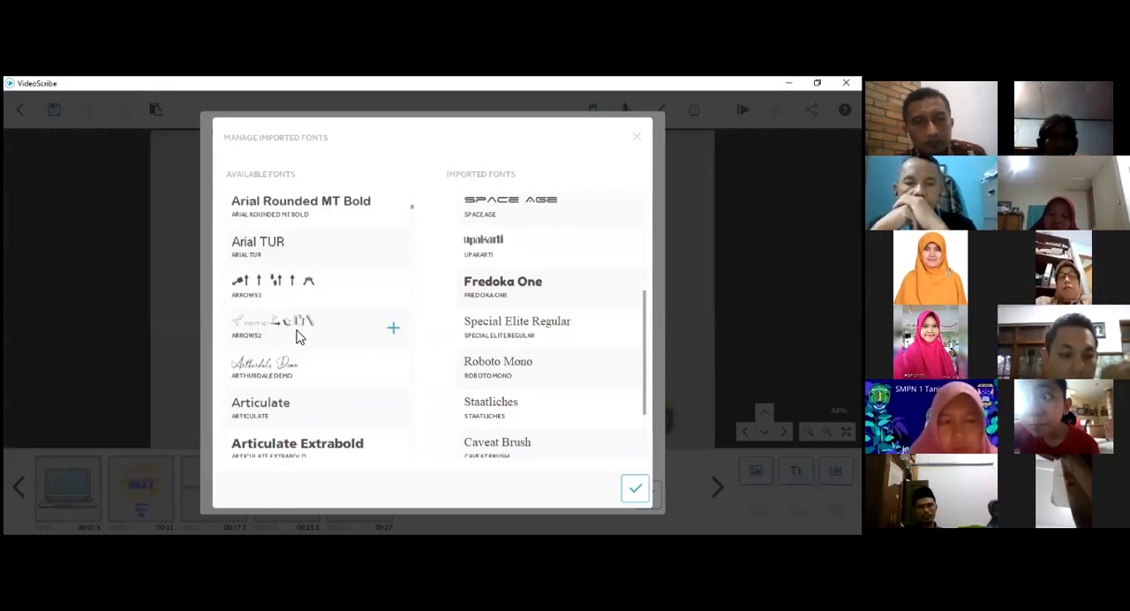
scroll(298, 336, "down", 4)
scroll(299, 336, "down", 4)
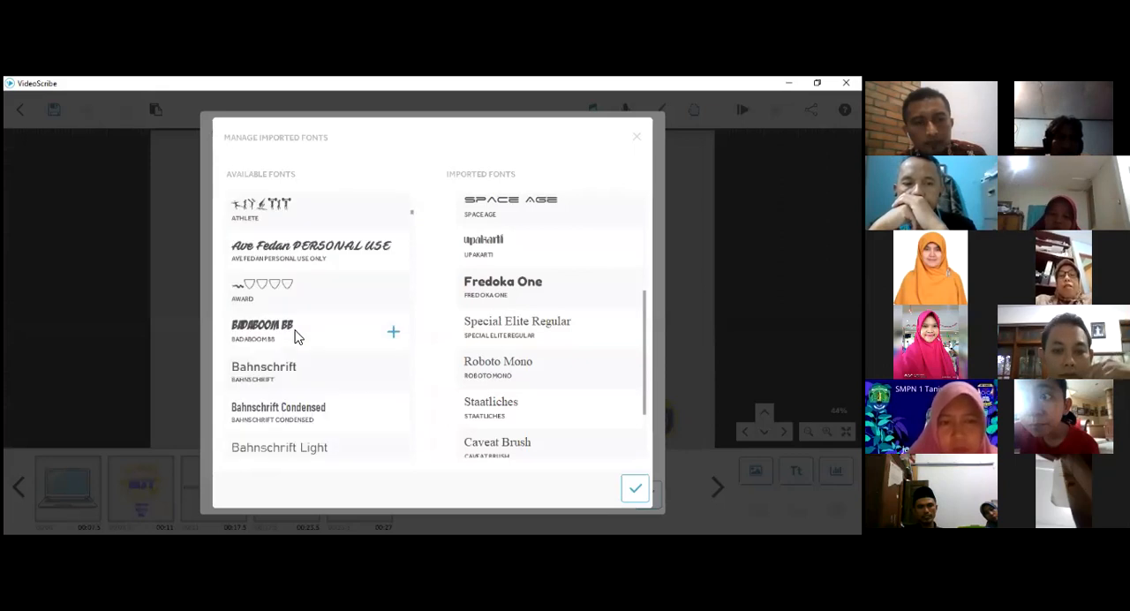
scroll(298, 336, "down", 1)
scroll(296, 335, "up", 3)
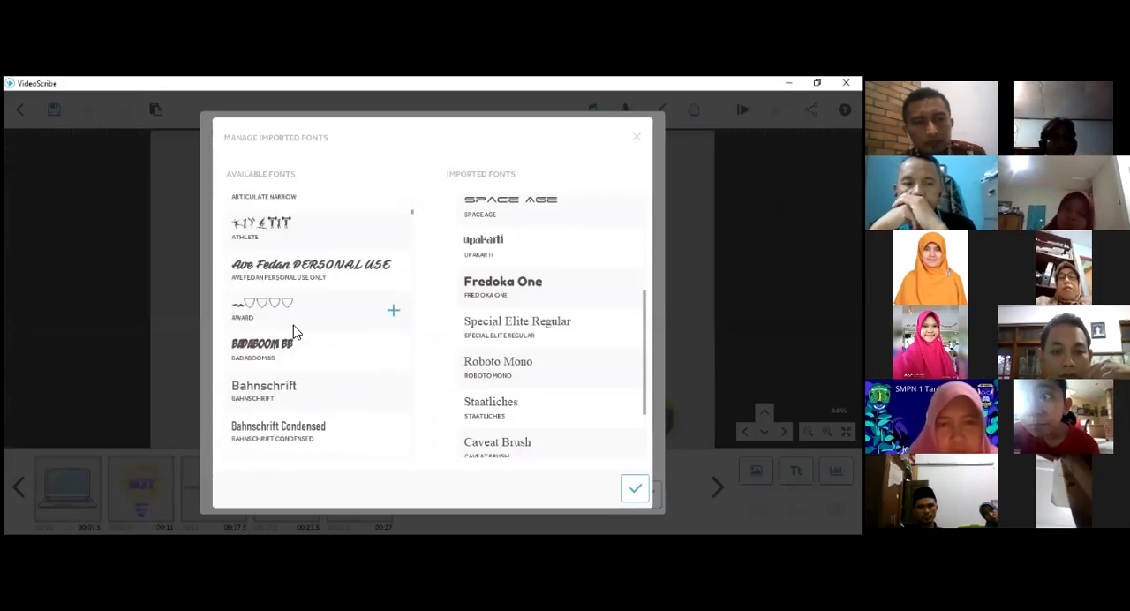
scroll(296, 330, "up", 1)
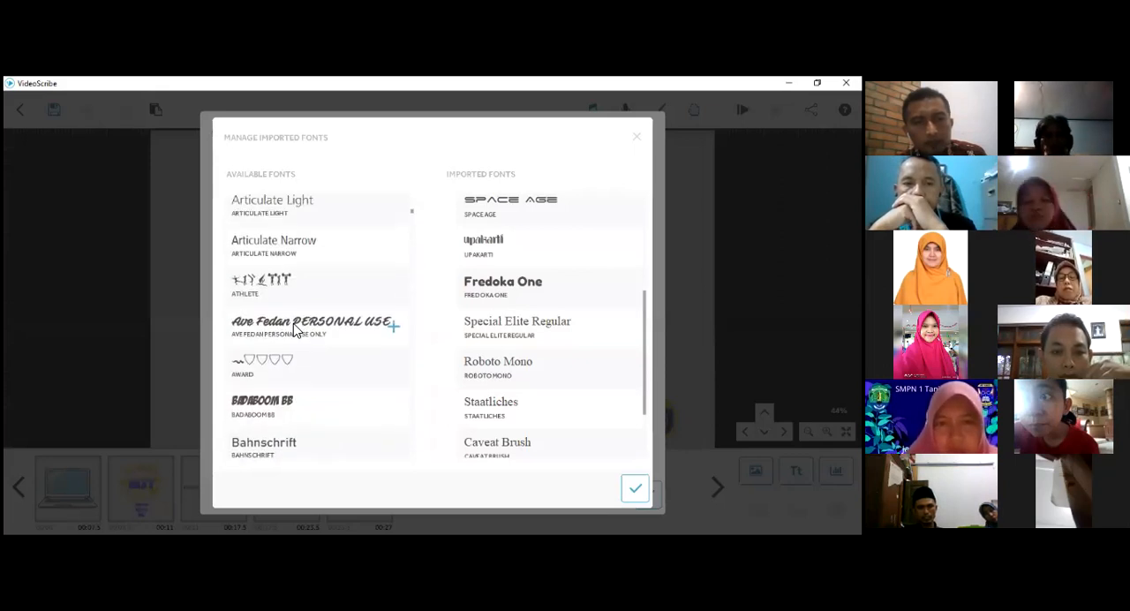
scroll(296, 330, "down", 3)
scroll(295, 328, "down", 6)
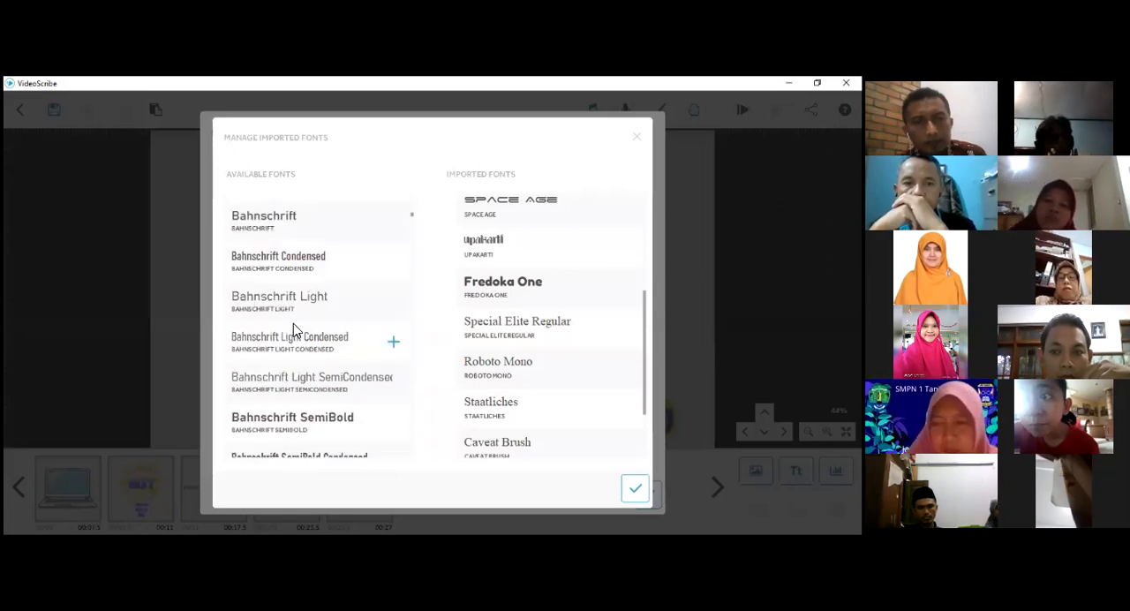
scroll(296, 328, "down", 3)
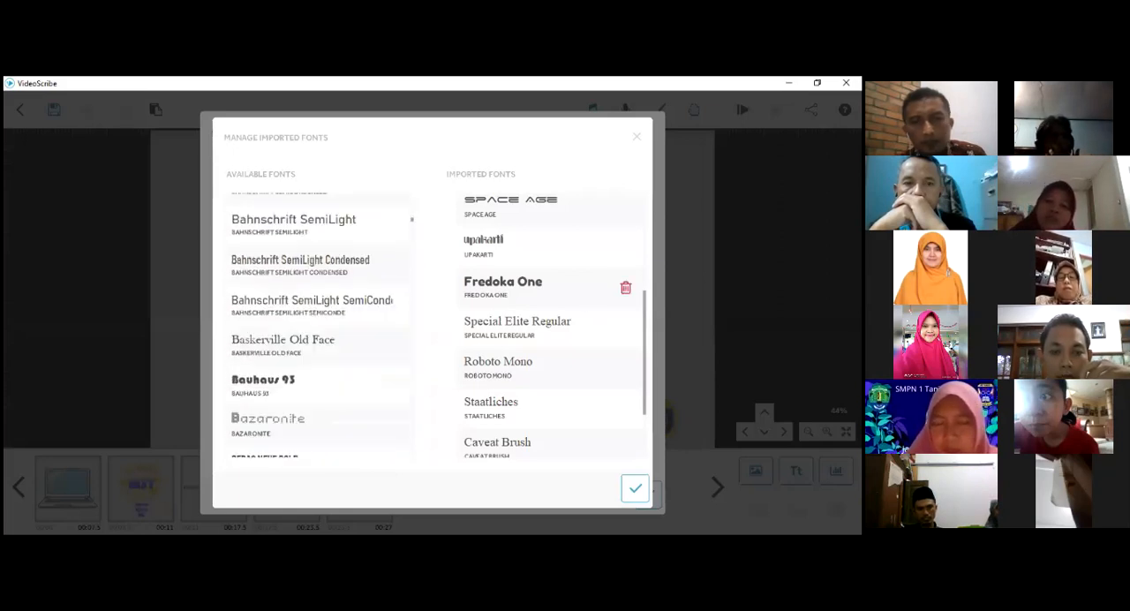
scroll(318, 370, "down", 3)
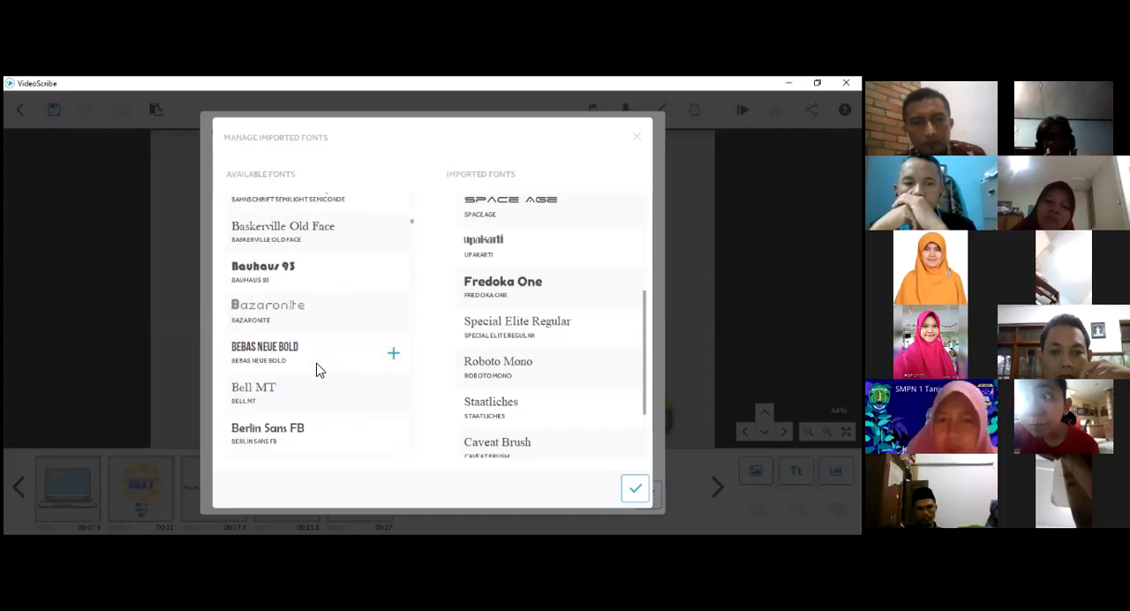
scroll(319, 370, "down", 7)
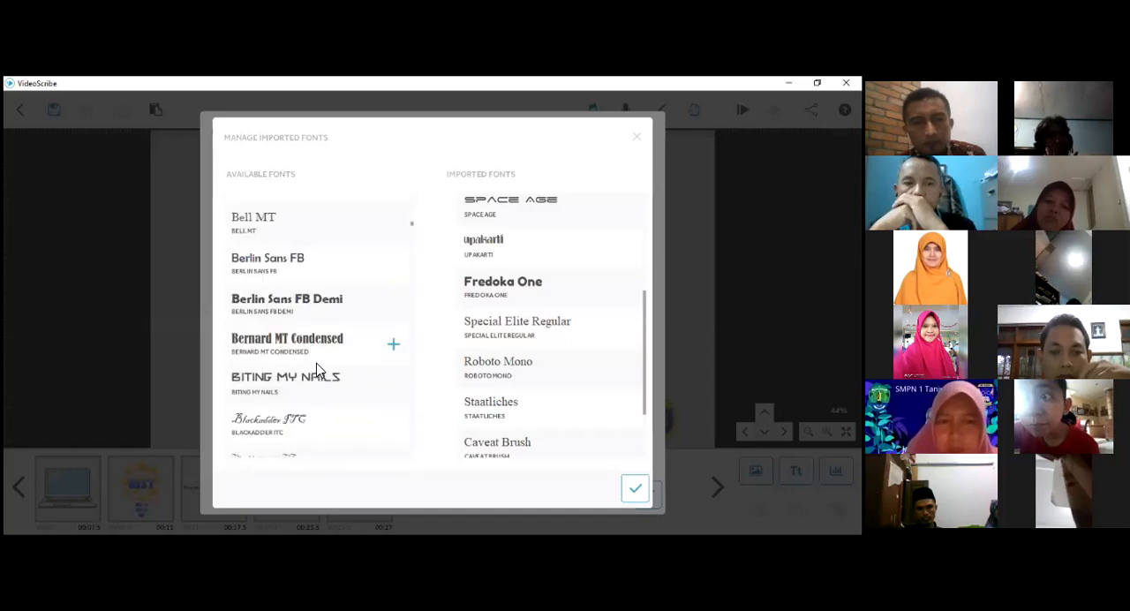
scroll(318, 370, "down", 3)
scroll(320, 369, "down", 3)
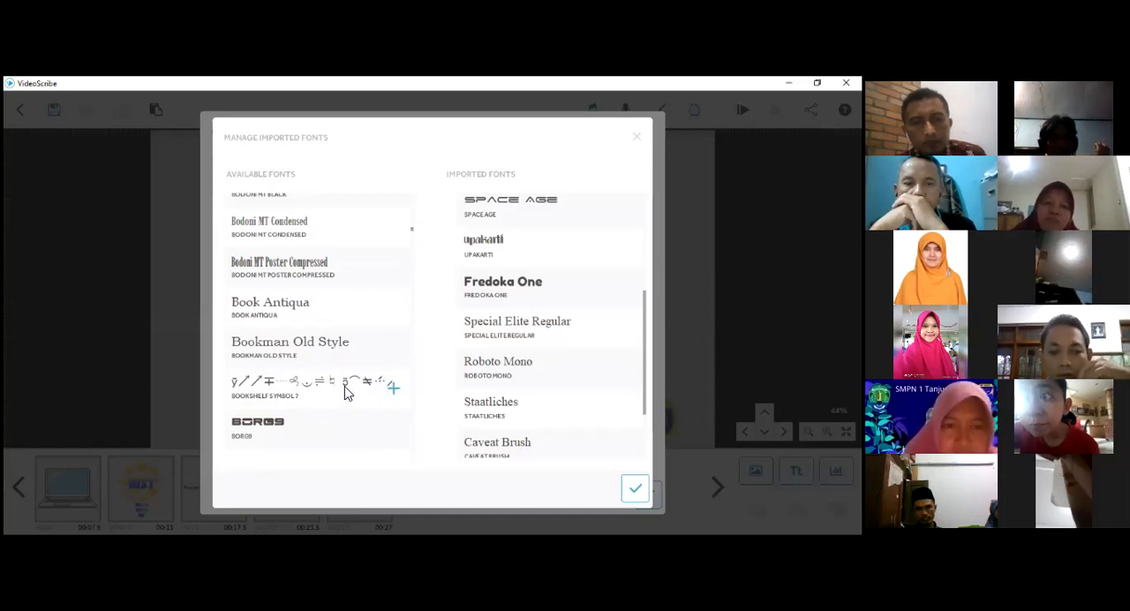
- Try to import the Bookshelf Symbol 7 font with Latin Extended, Greek, Cyrillic, Armenian, Hebrew and Arabic characters, and leave the new text without adding it
left_click(396, 390)
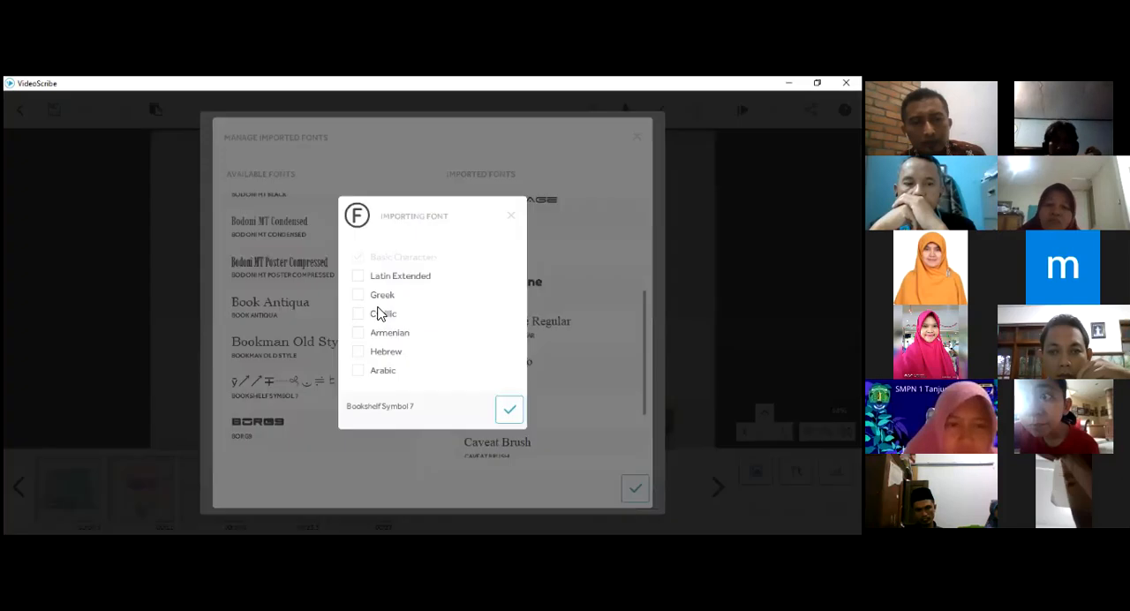
left_click(361, 297)
left_click(361, 313)
left_click(360, 350)
left_click(355, 335)
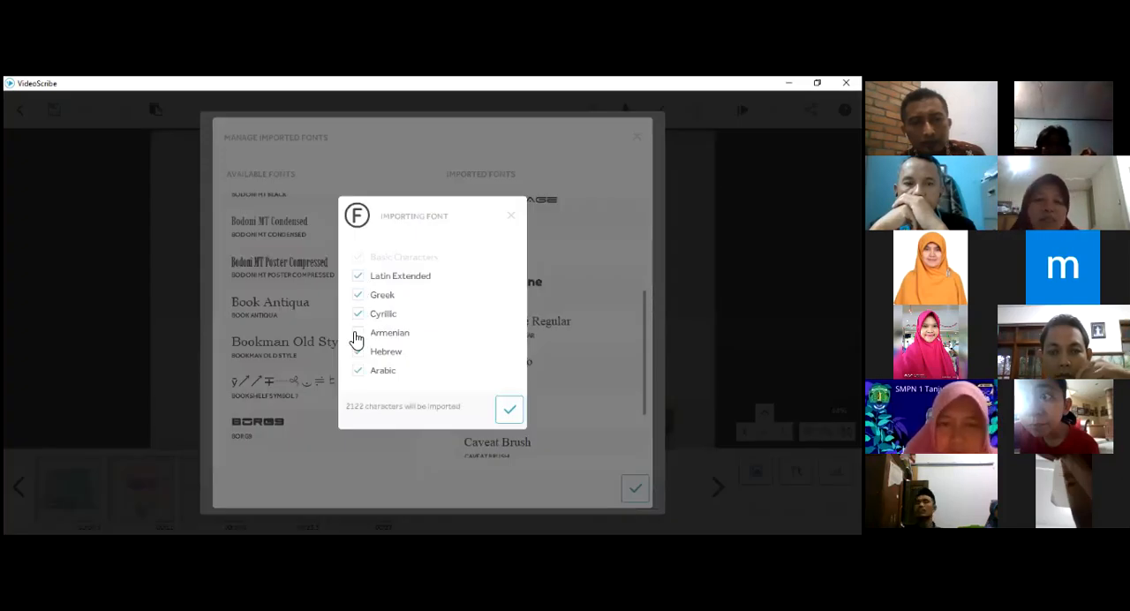
left_click(393, 367)
left_click(510, 413)
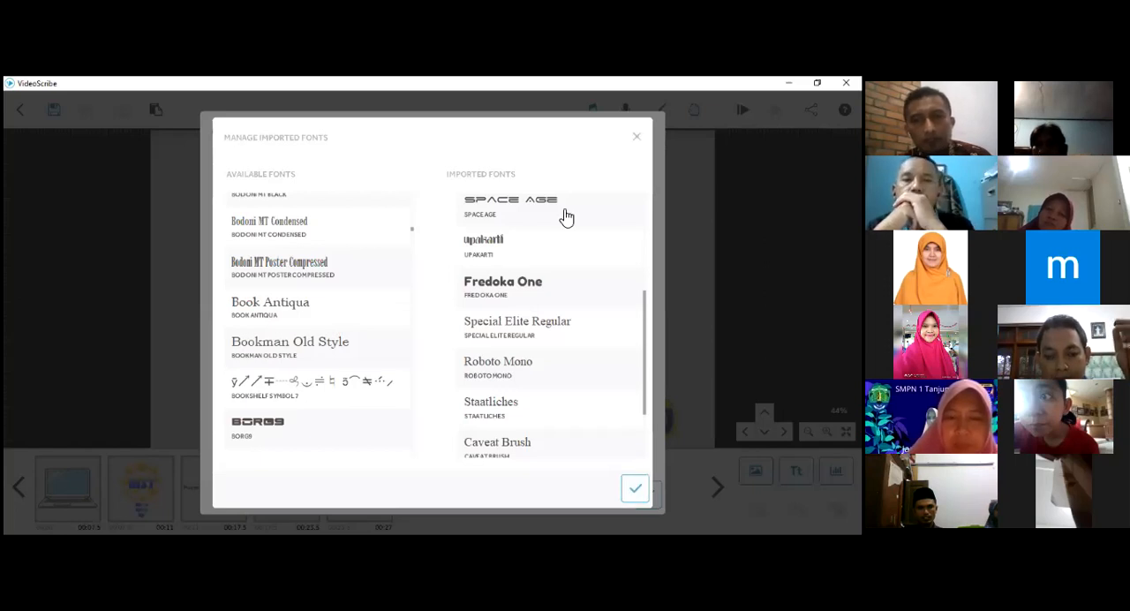
left_click(637, 137)
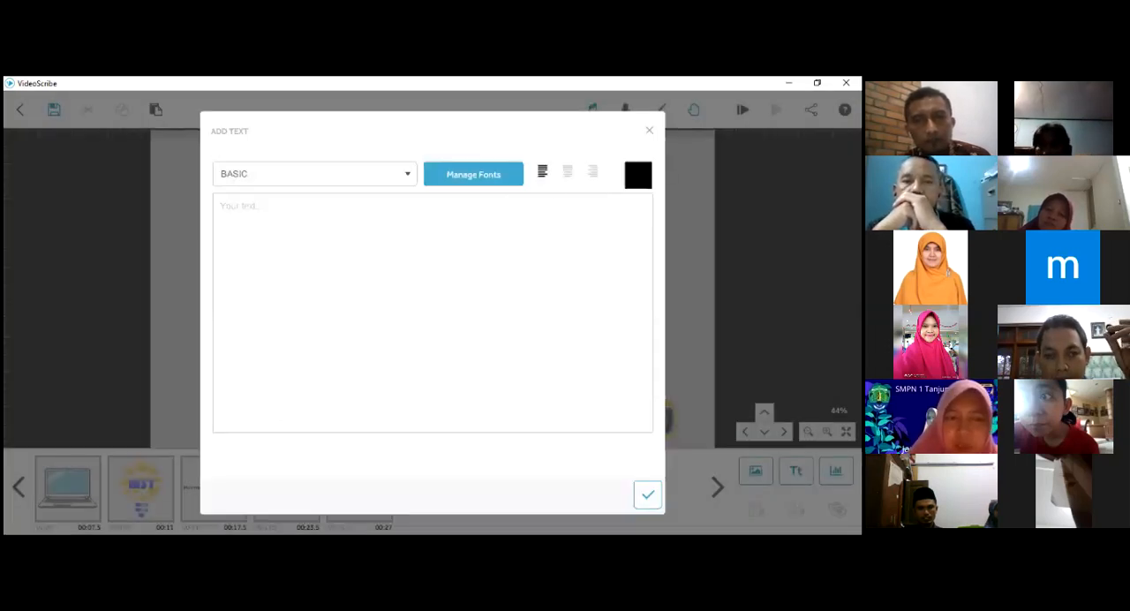
left_click(649, 131)
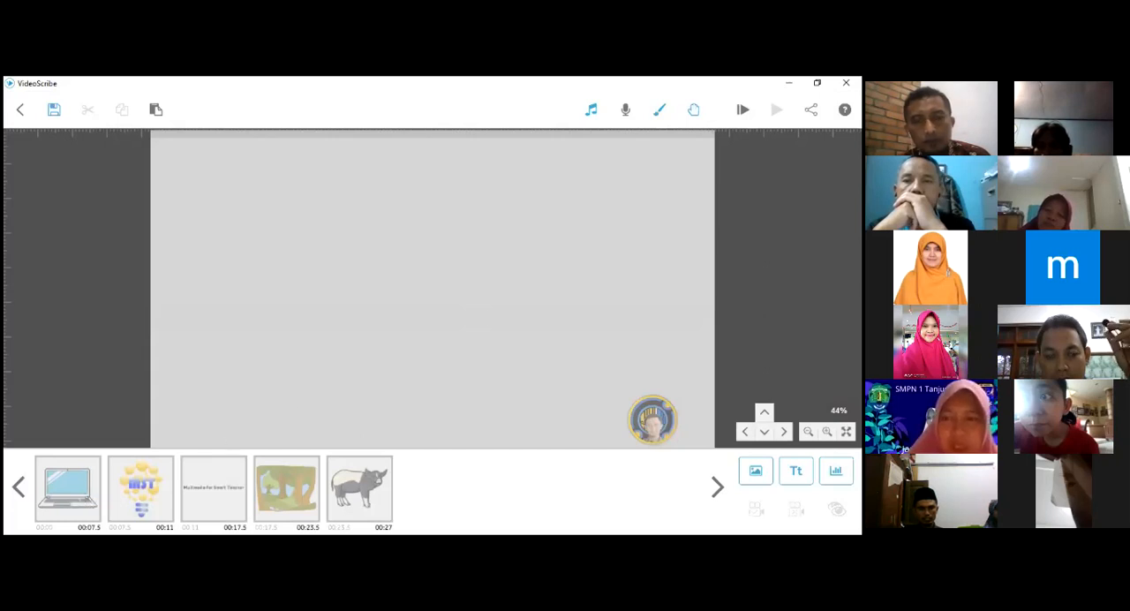
- Add the green storyboard table image from the recently used images to the empty canvas area
left_click(755, 470)
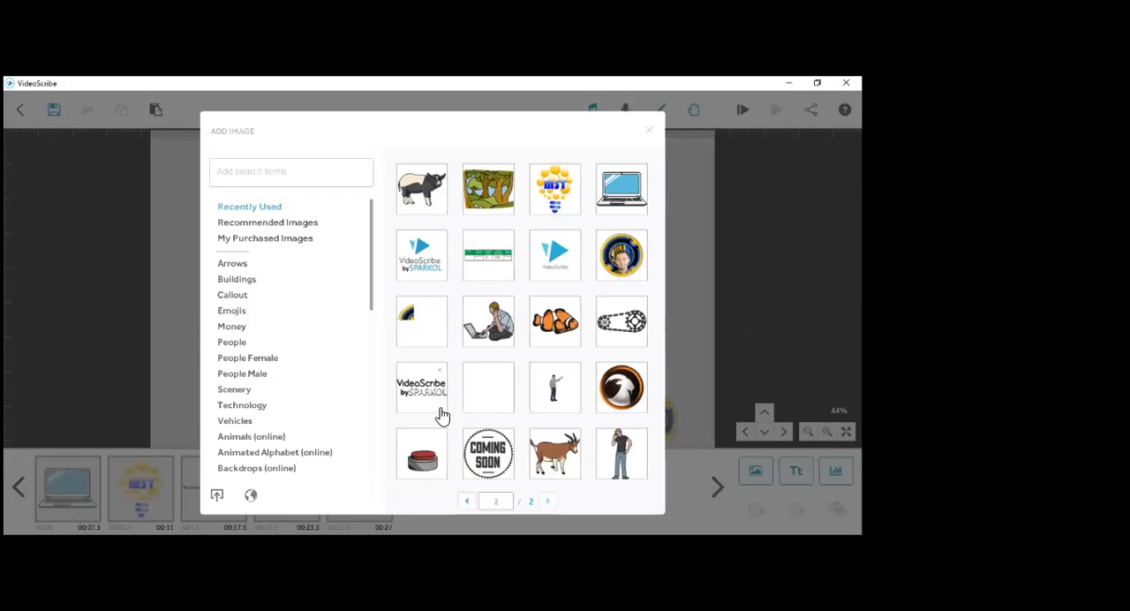
scroll(442, 415, "down", 1)
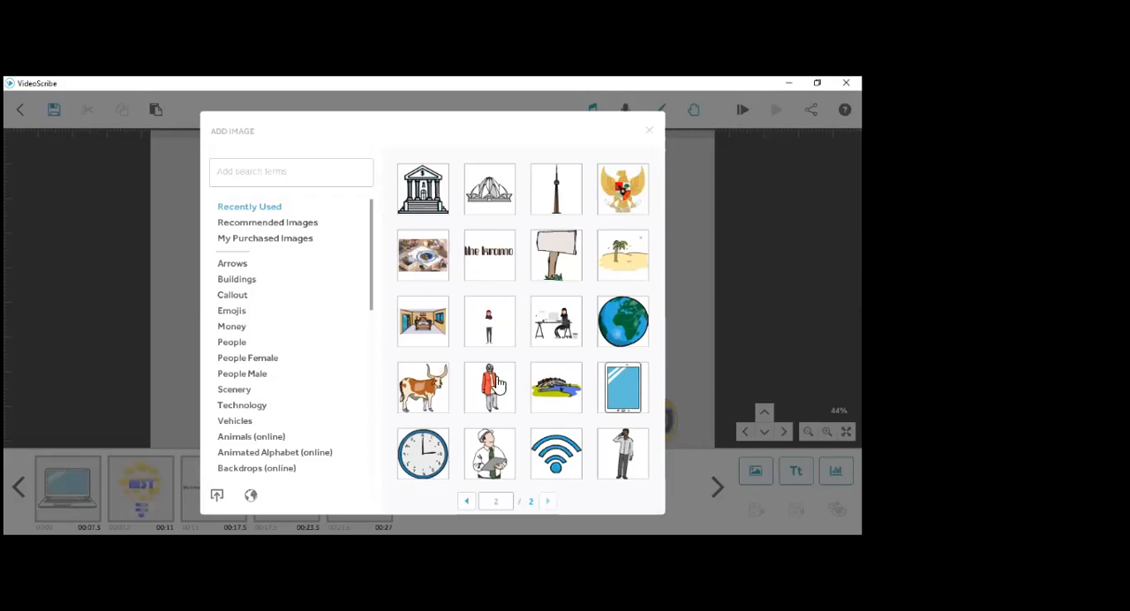
scroll(499, 384, "up", 1)
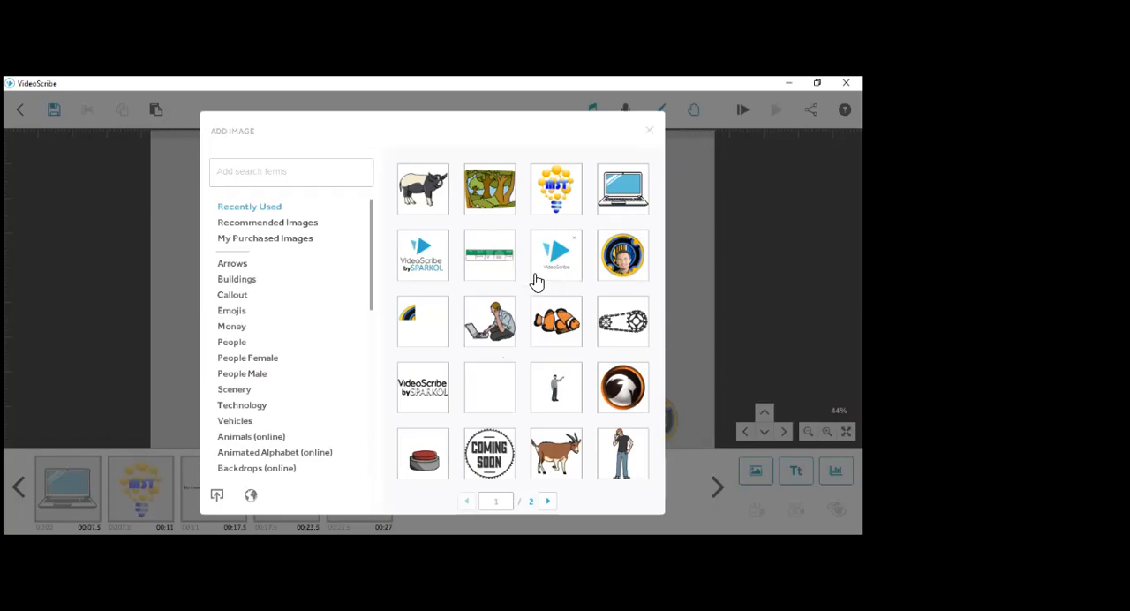
left_click(507, 263)
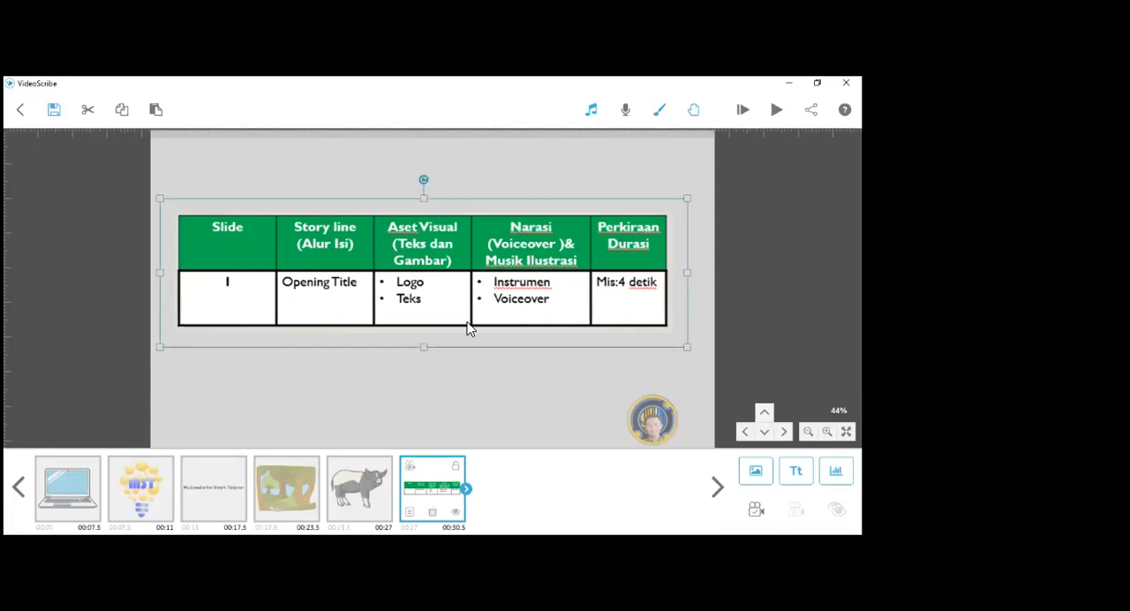
- Set the storyboard table image's drawing hand to the hiswill hand holding an orange pencil
left_click(410, 515)
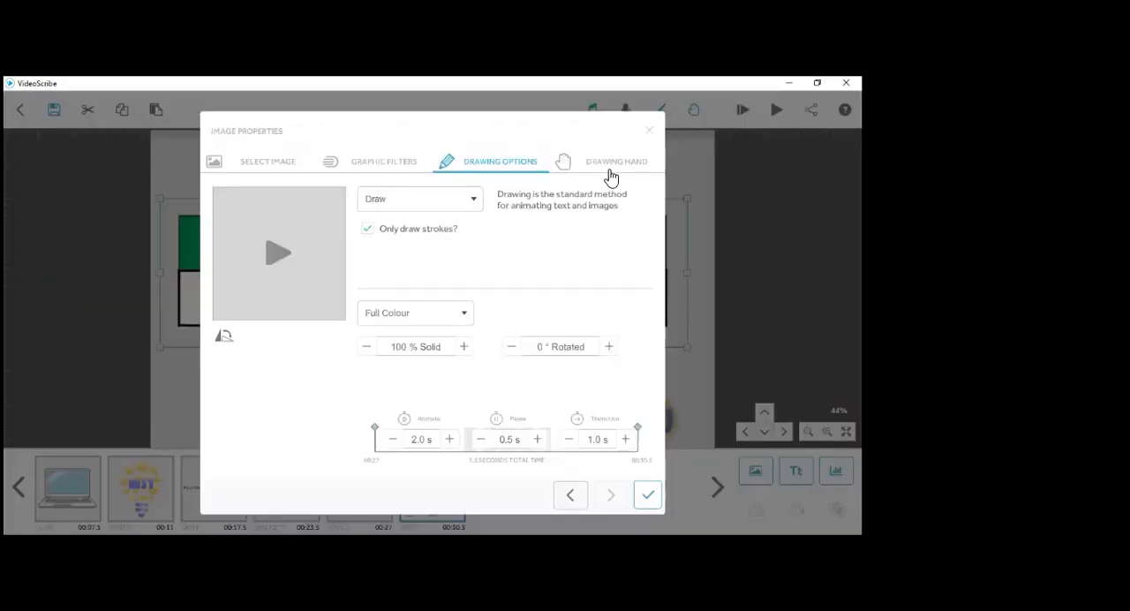
left_click(609, 168)
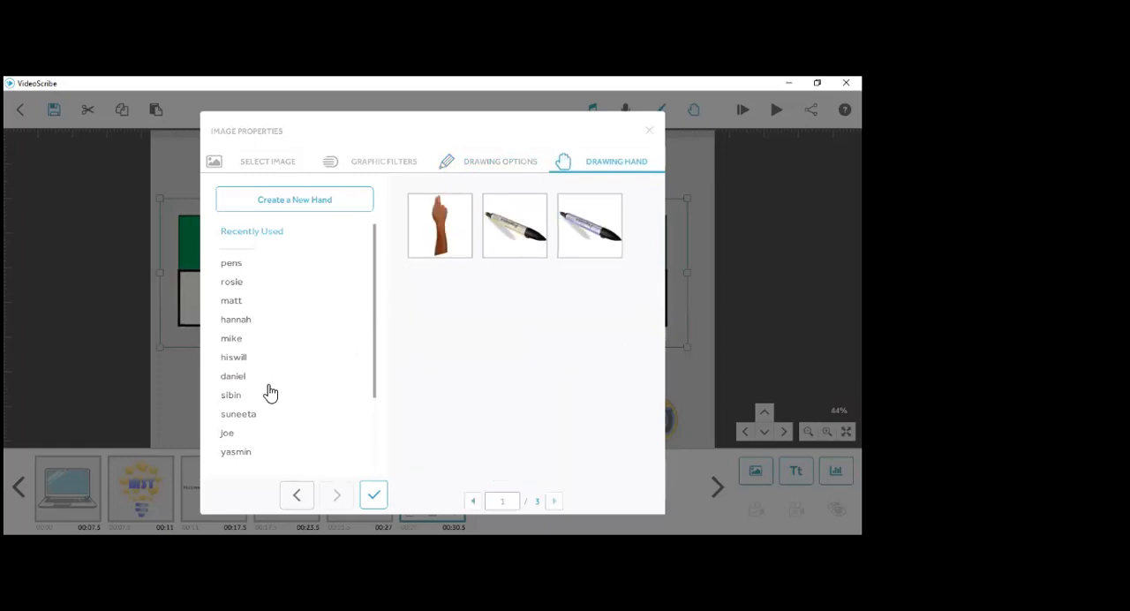
left_click(235, 359)
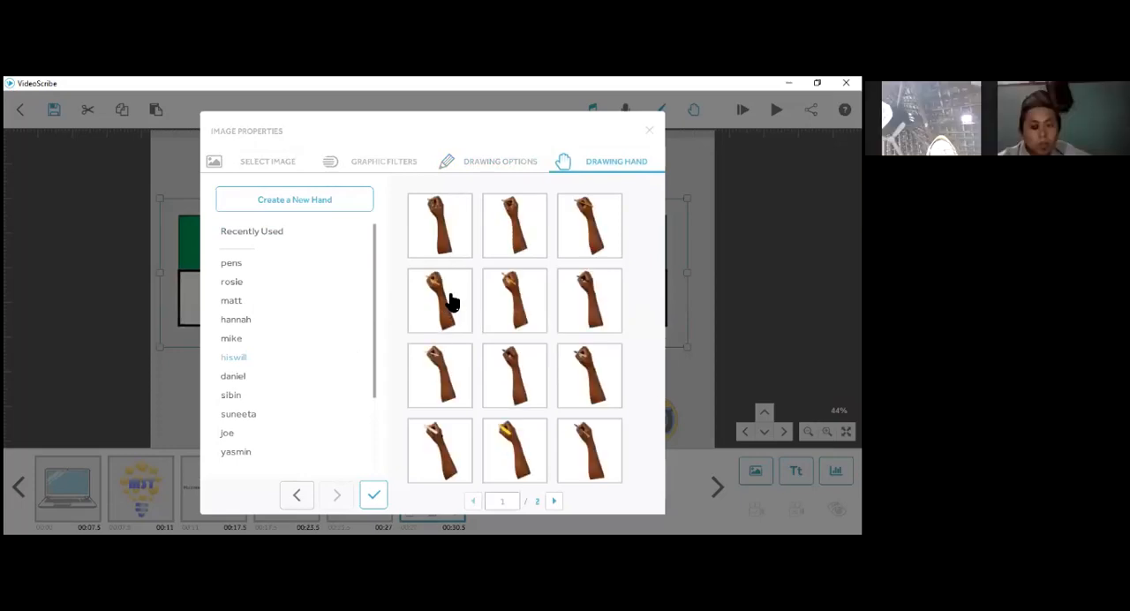
left_click(451, 302)
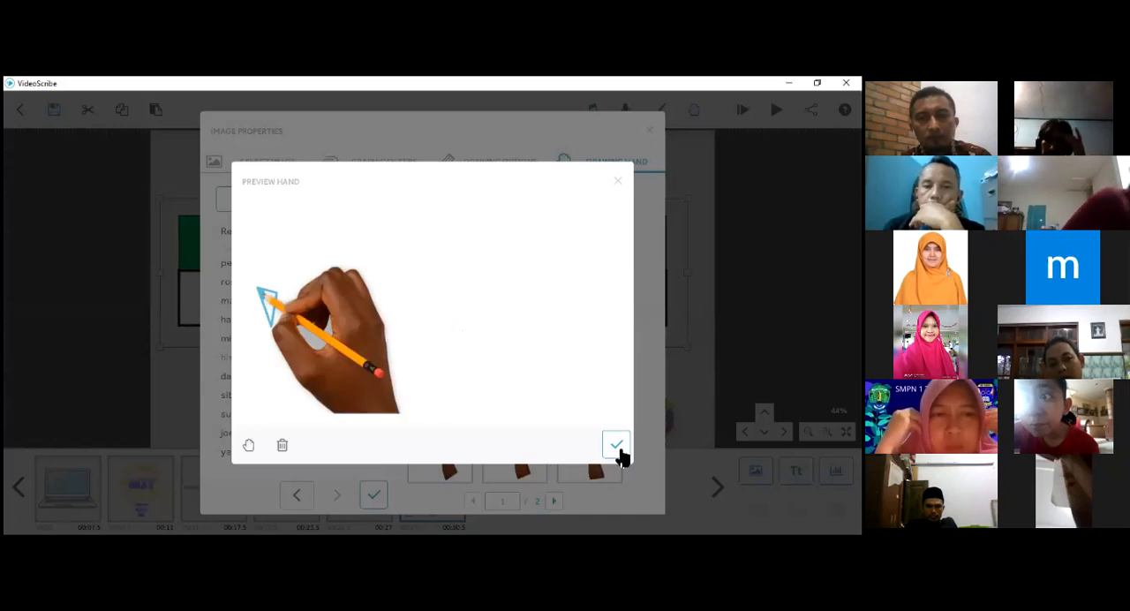
left_click(618, 449)
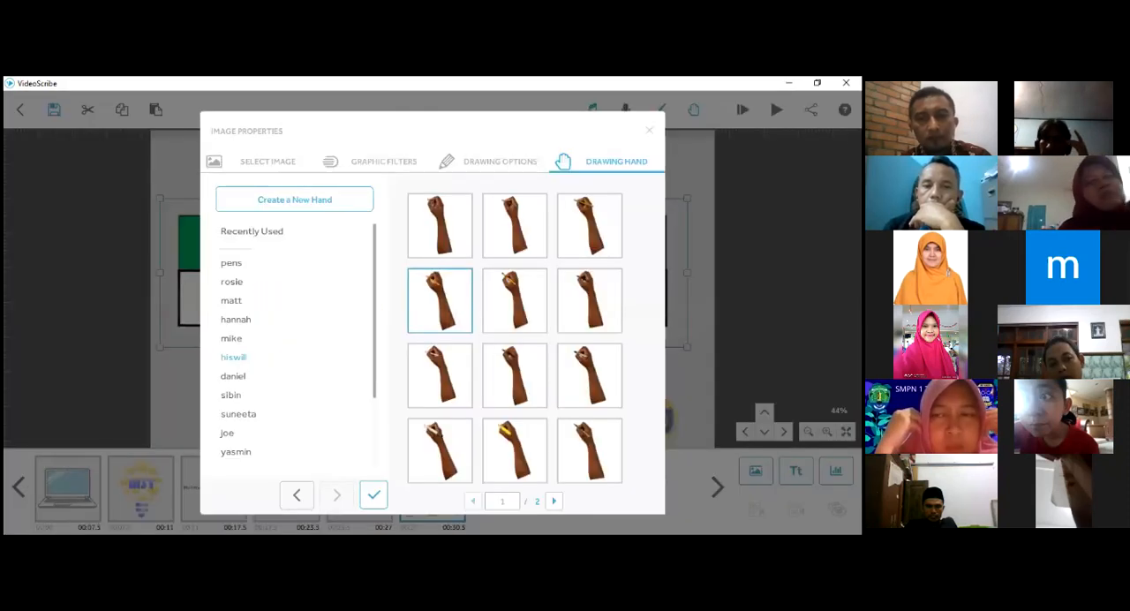
left_click(373, 495)
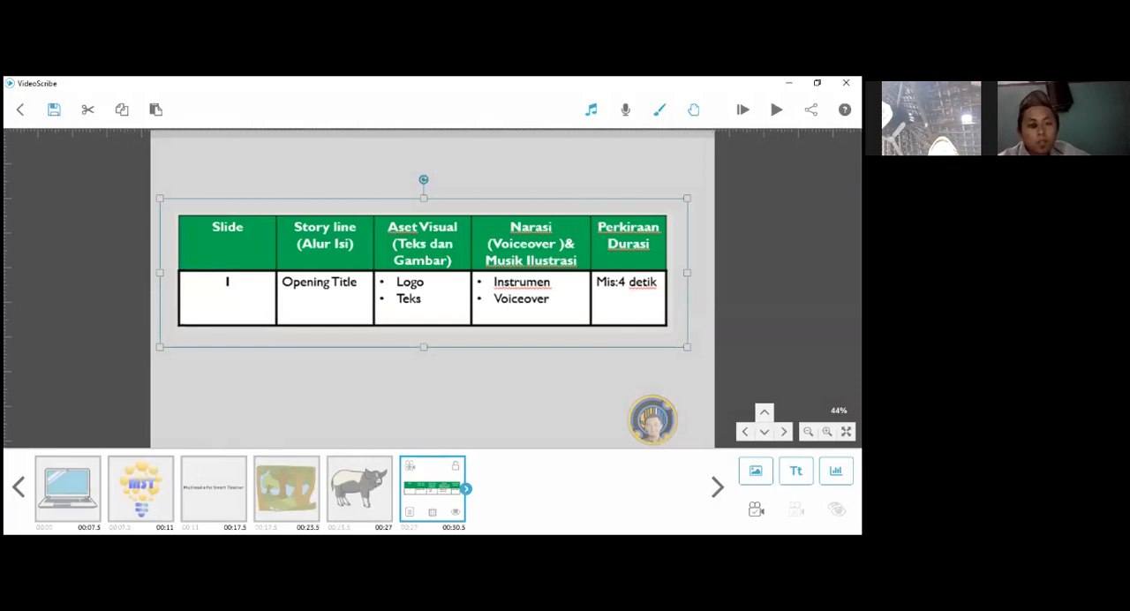
- Frame the storyboard table at 48% zoom and set that view as its camera position
left_click(575, 183)
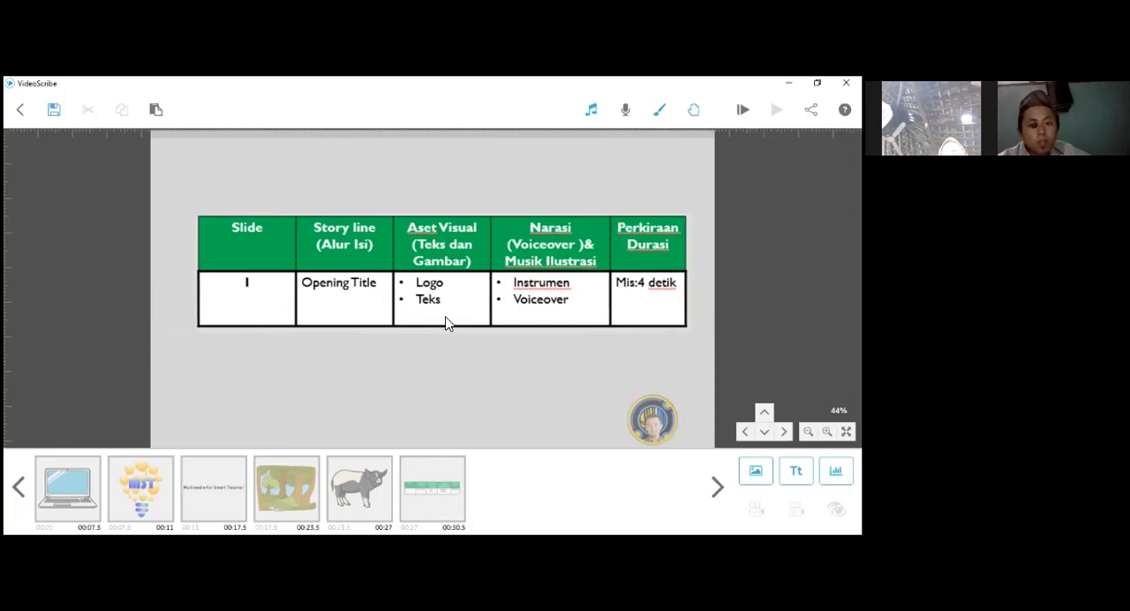
left_click(428, 498)
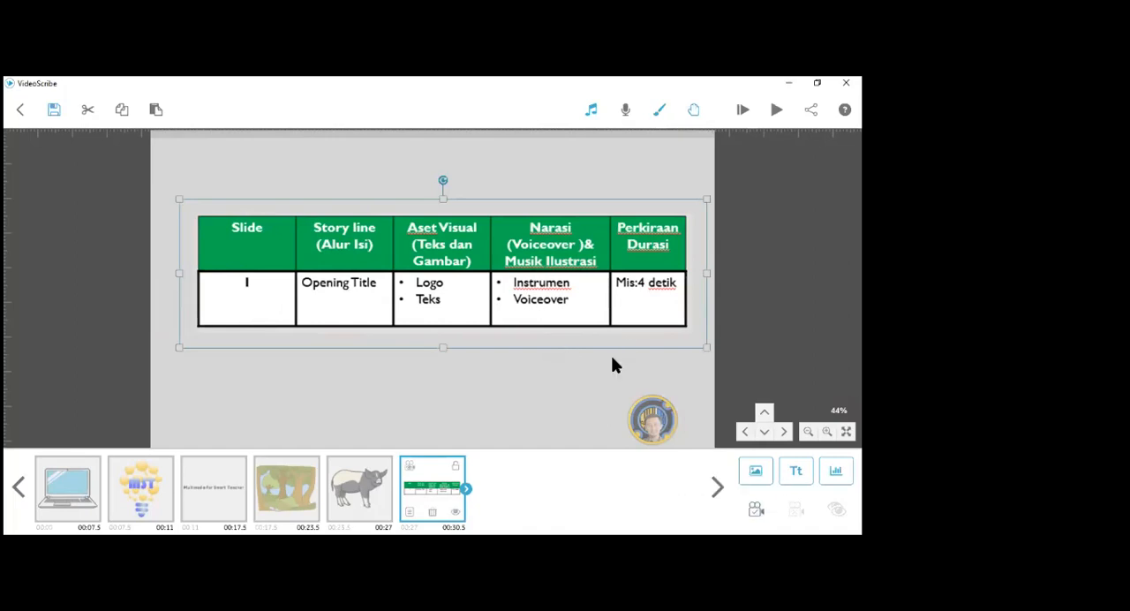
left_click(574, 377)
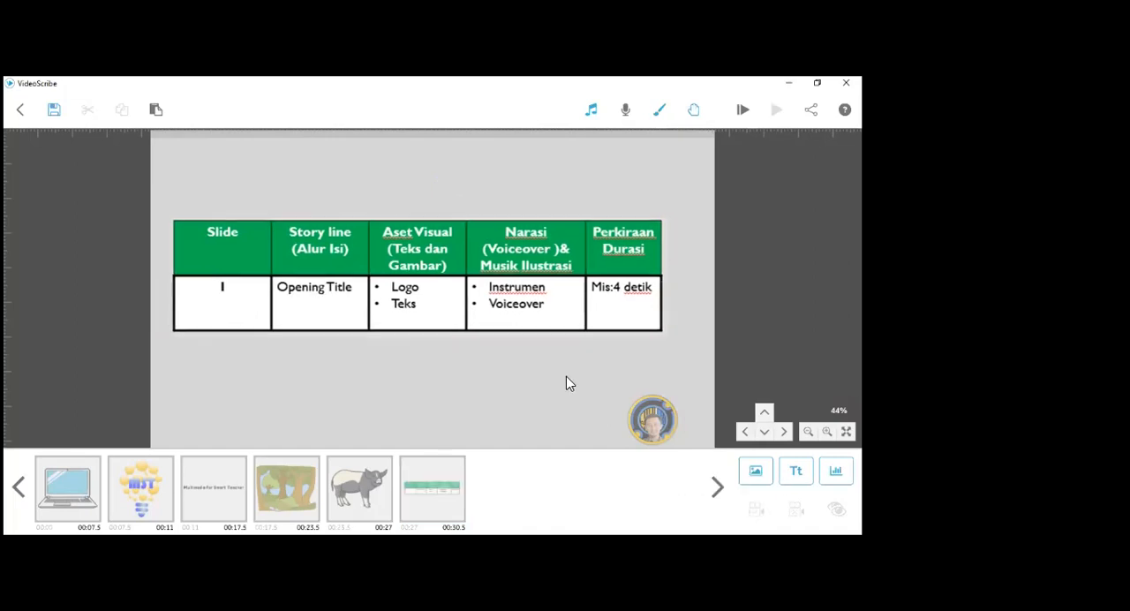
left_click(449, 488)
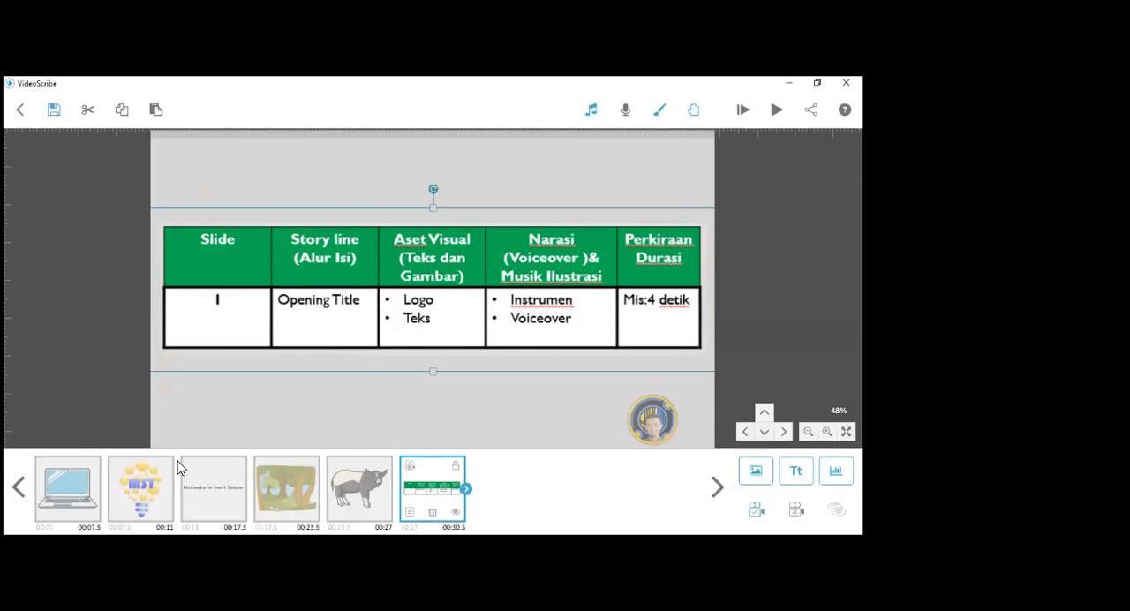
- Enlarge the MST light bulb logo and move it down to sit within the laptop's screen
left_click(60, 495)
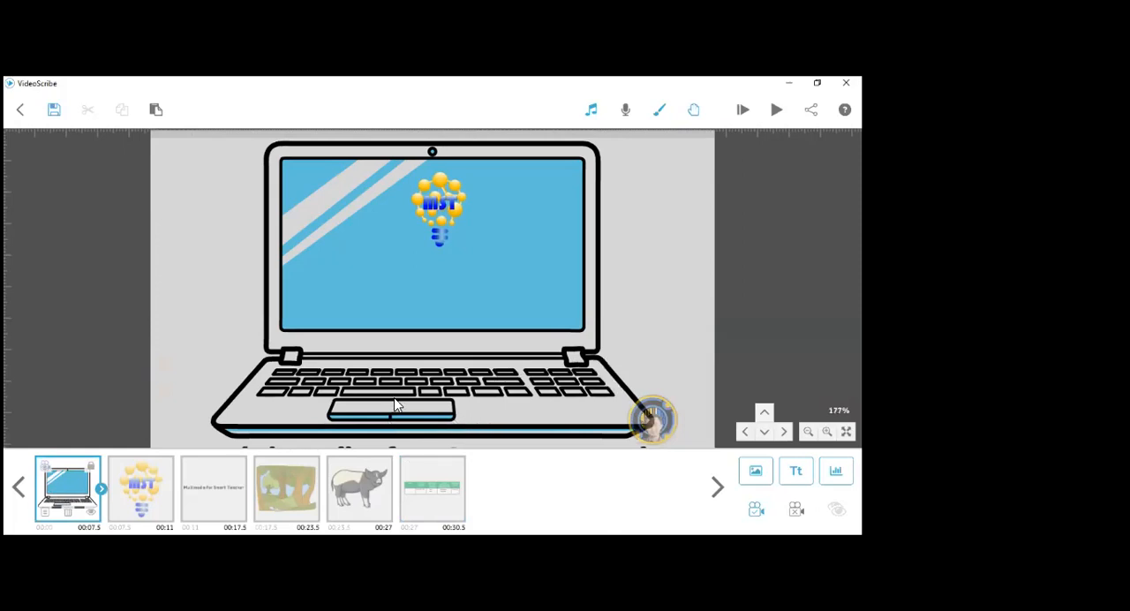
left_click(132, 500)
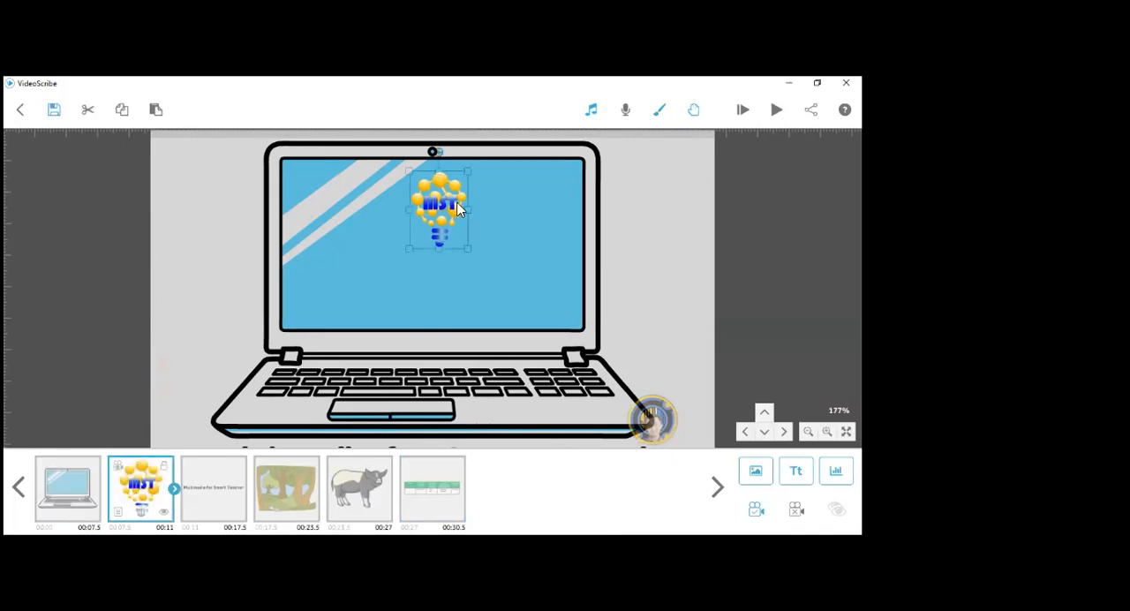
left_click_drag(468, 250, 493, 283)
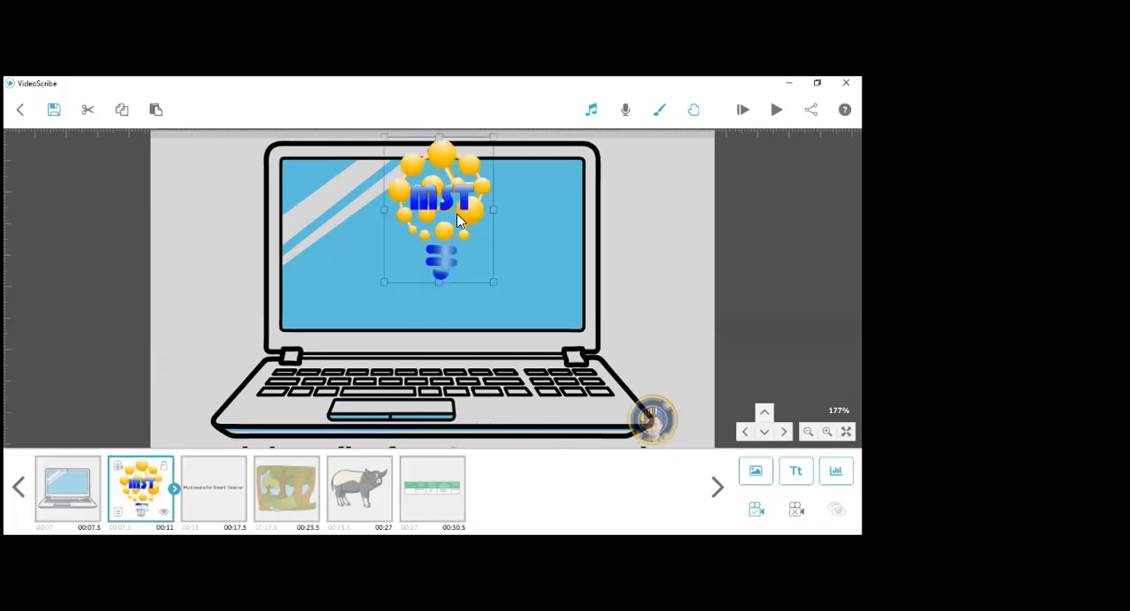
left_click_drag(457, 236, 455, 263)
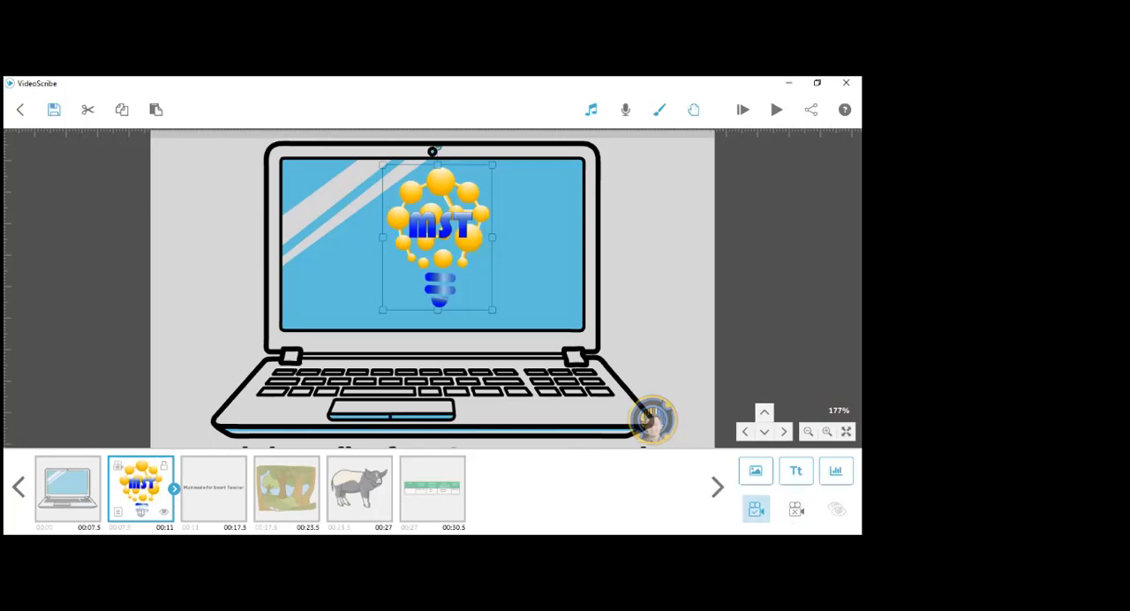
- Clear the MST logo's camera position, move the logo slightly lower, and set its camera to the current view
left_click(796, 510)
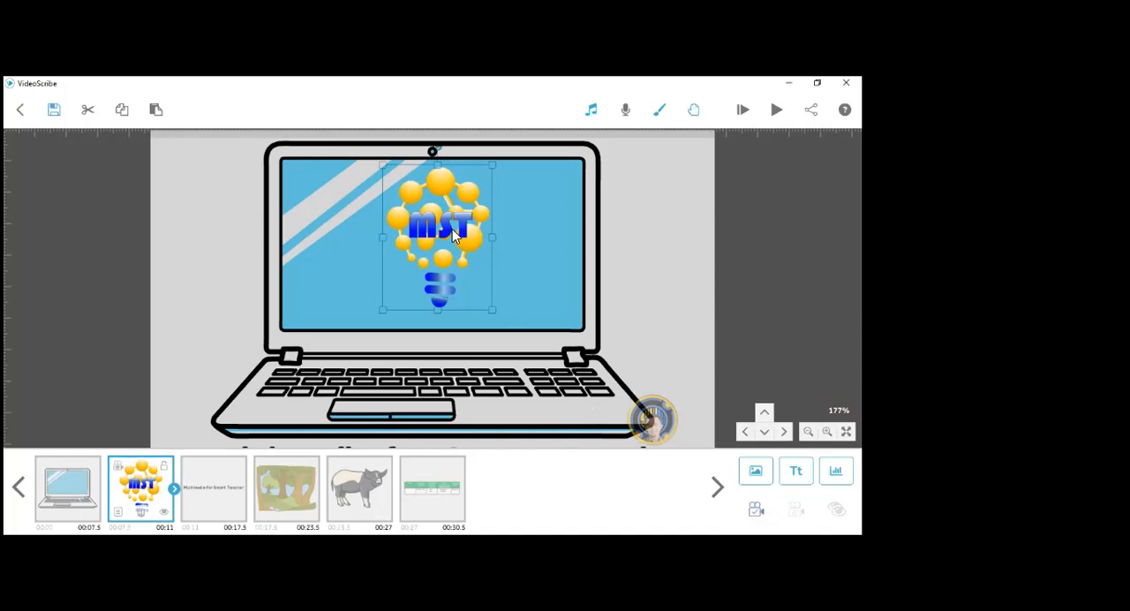
left_click_drag(452, 227, 452, 243)
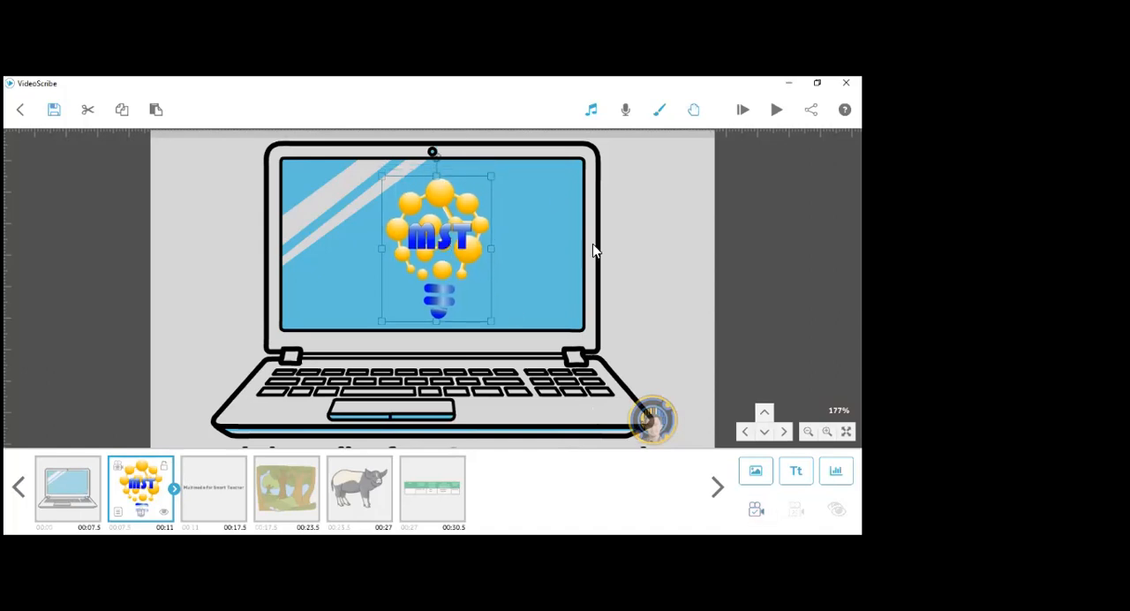
left_click(756, 510)
- Frame the forest and pig at 62% zoom, and replace the forest image's camera position with that view
left_click_drag(616, 247, 165, 265)
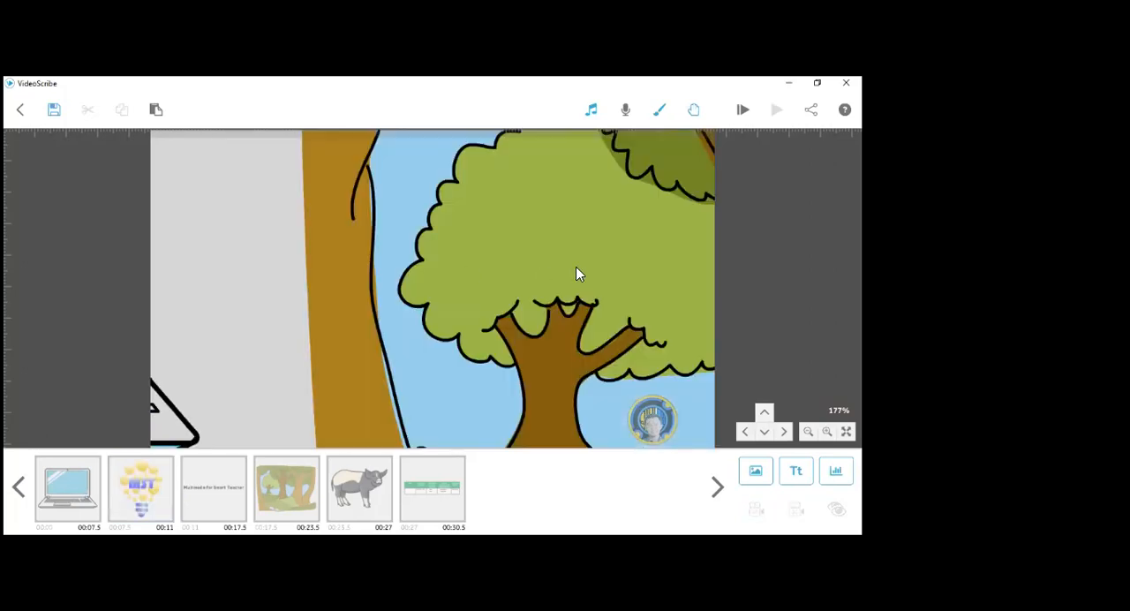
left_click_drag(419, 274, 214, 275)
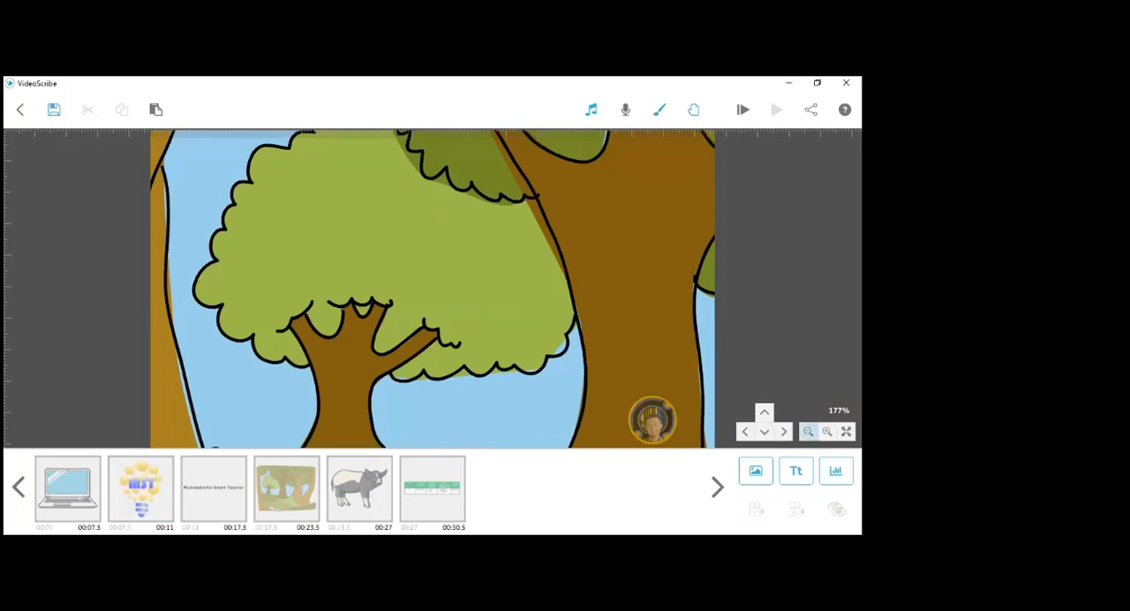
left_click(808, 431)
left_click(808, 431)
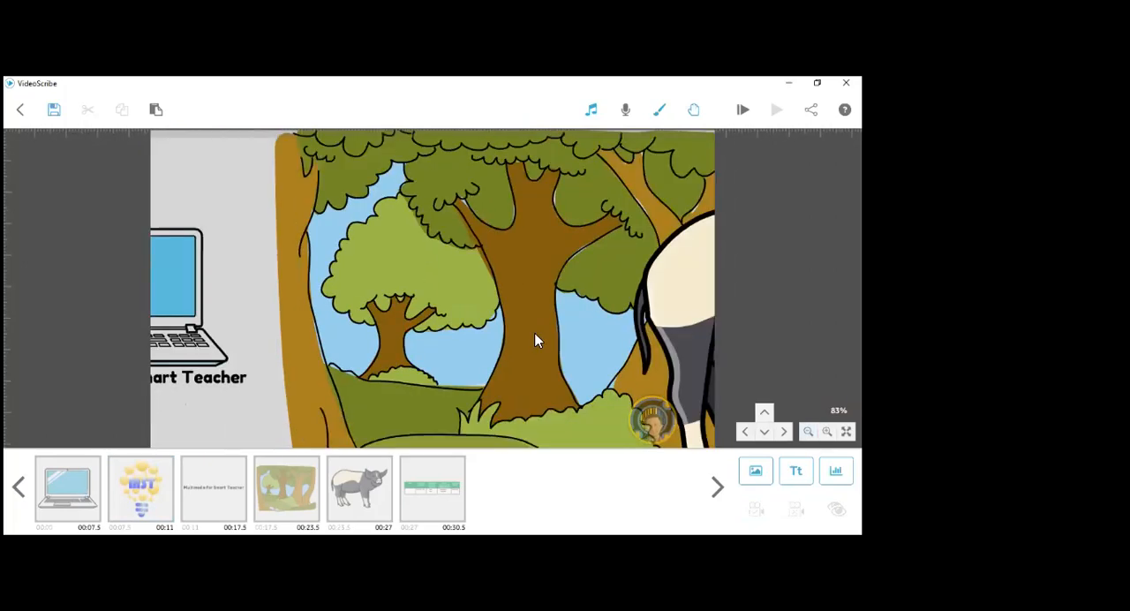
left_click_drag(536, 333, 500, 333)
left_click(784, 432)
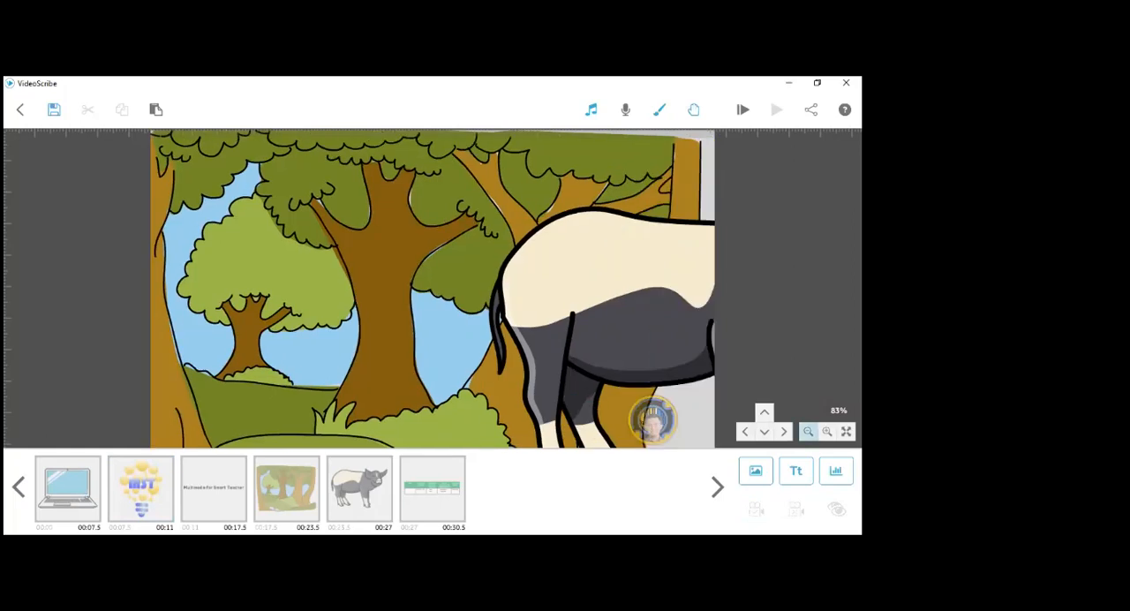
left_click(808, 430)
left_click(808, 431)
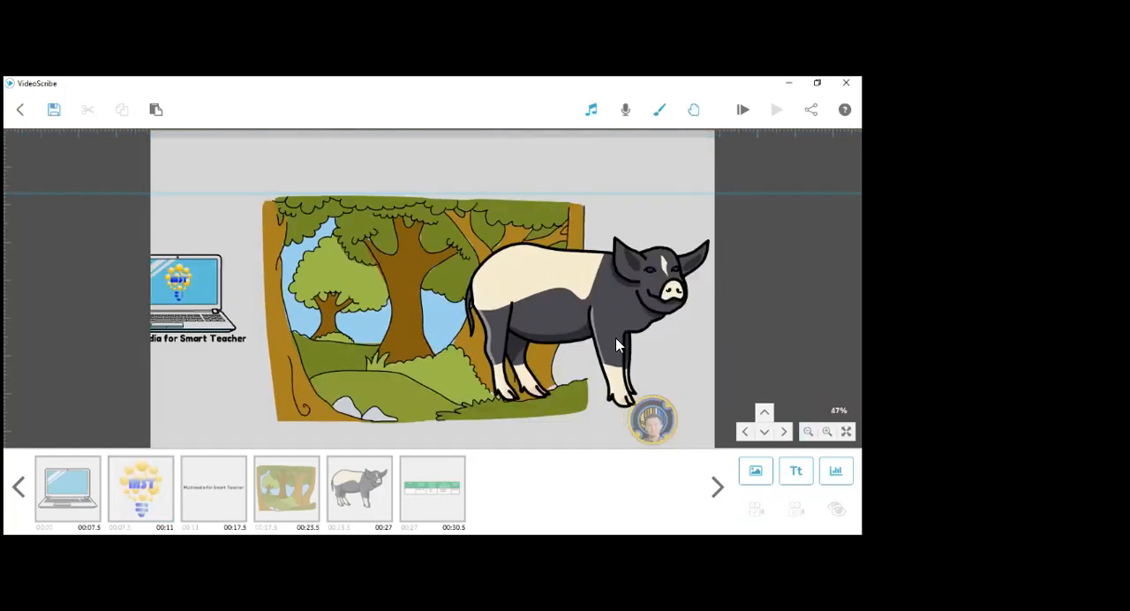
left_click_drag(606, 336, 541, 328)
left_click_drag(650, 348, 625, 348)
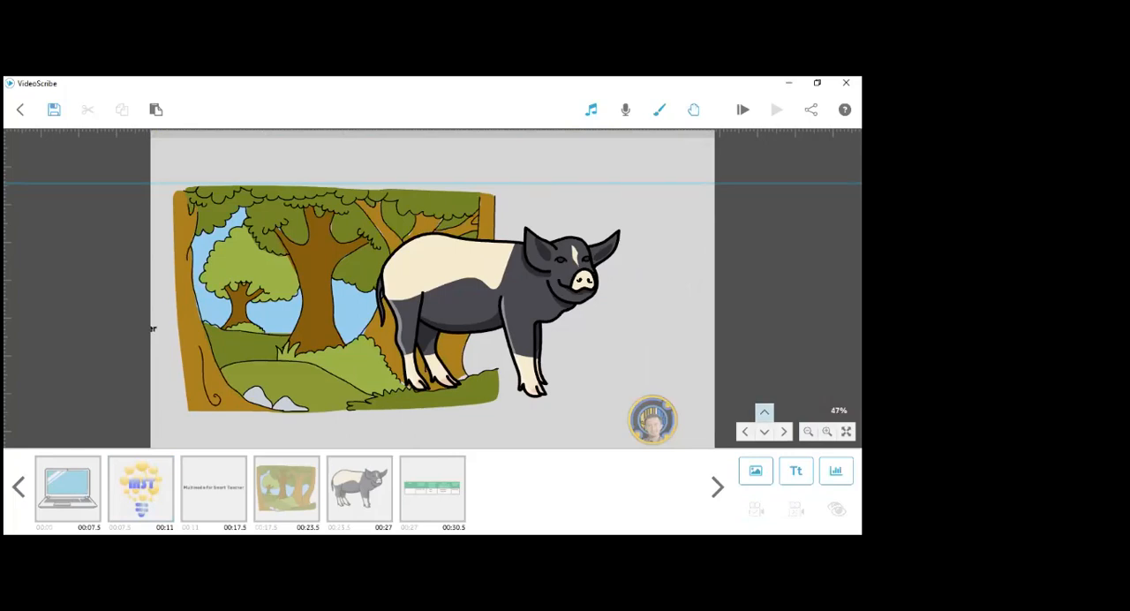
left_click(827, 431)
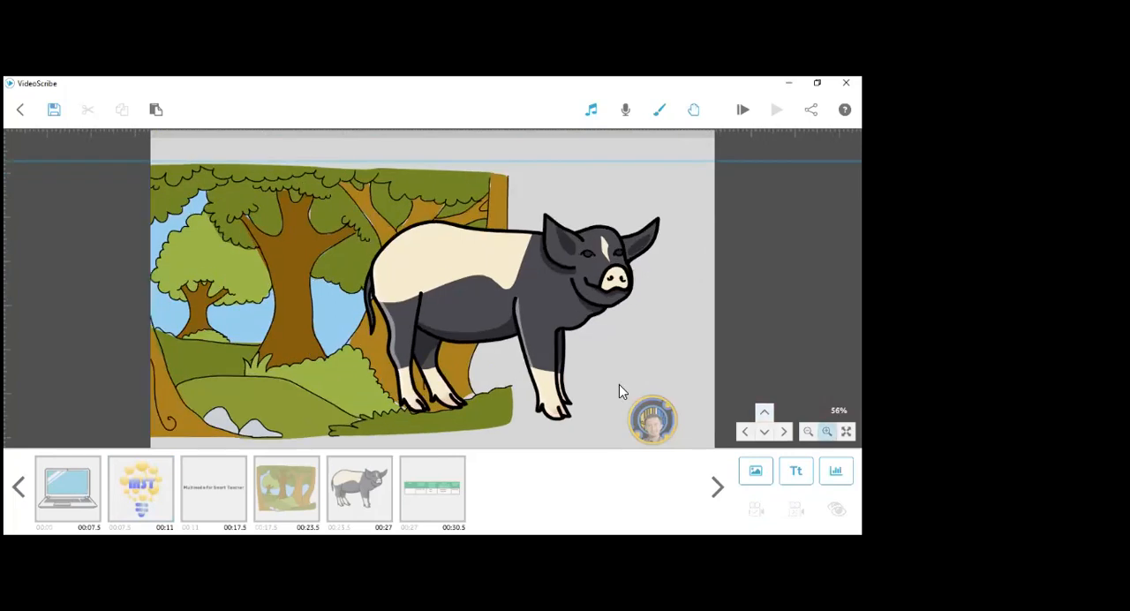
scroll(575, 358, "up", 1)
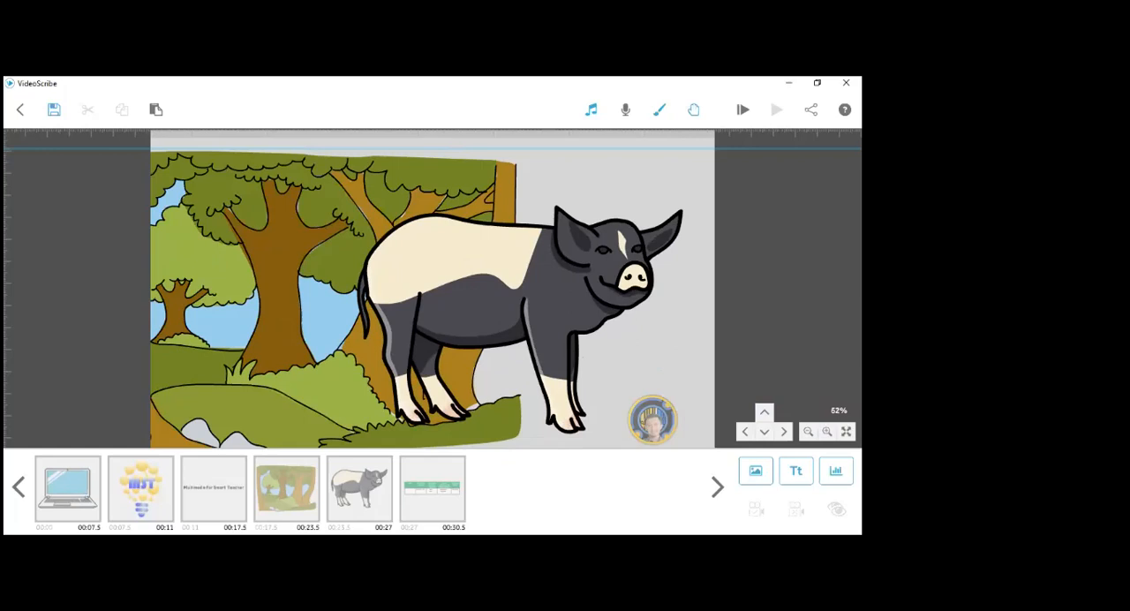
key("Left")
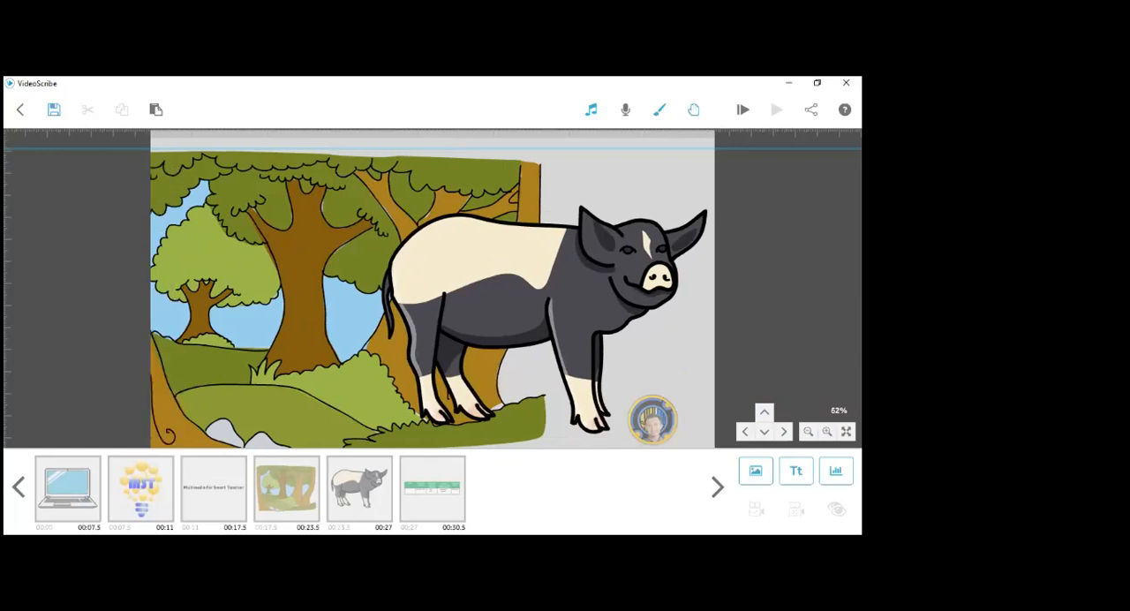
left_click(304, 490)
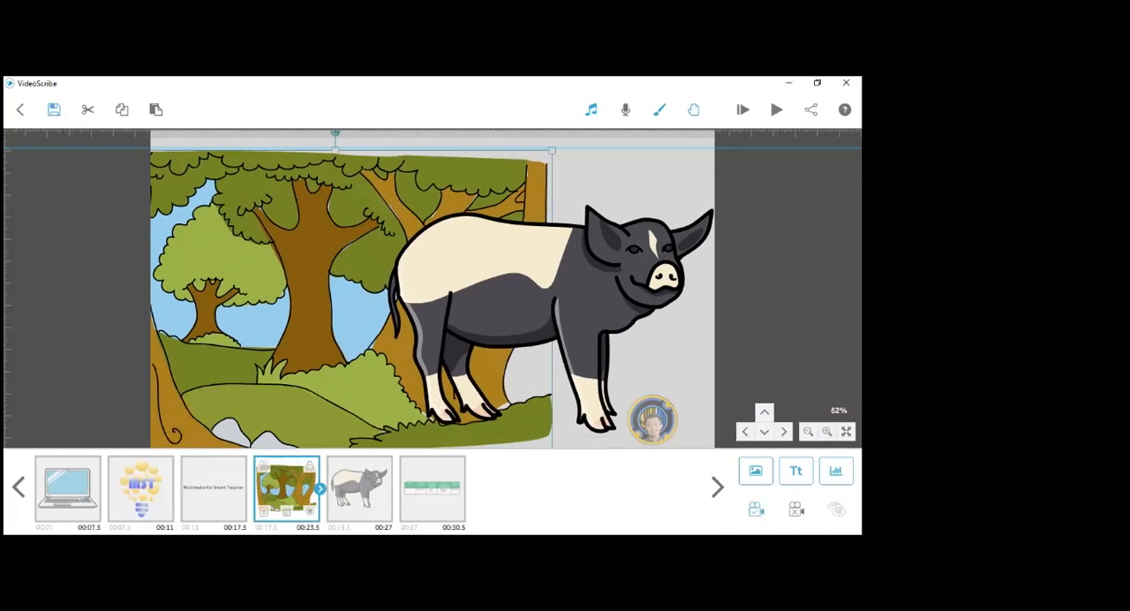
left_click(796, 509)
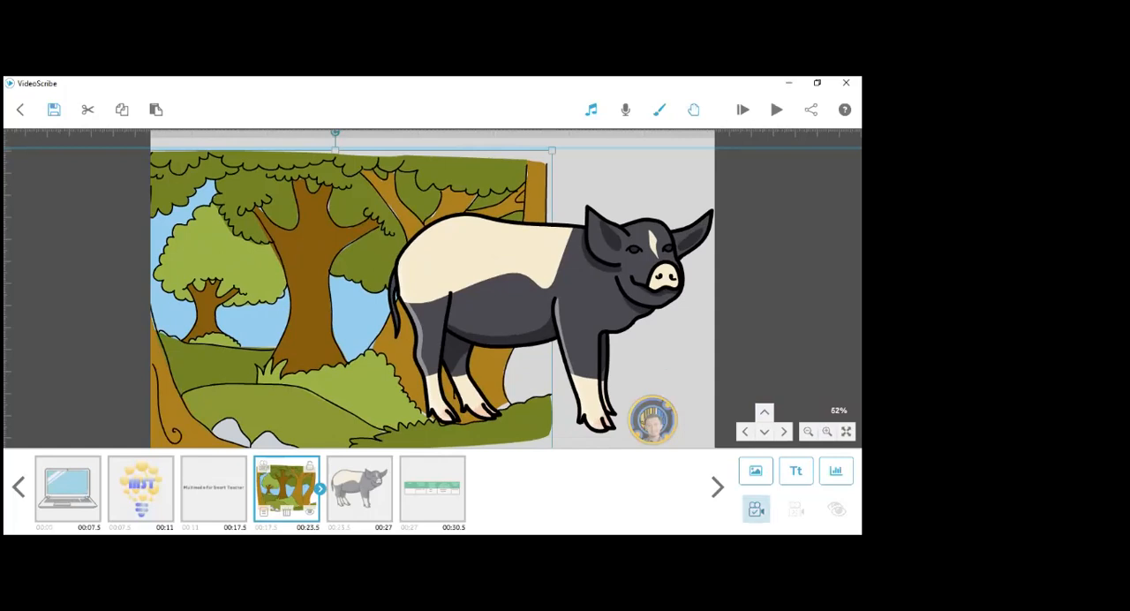
left_click(755, 510)
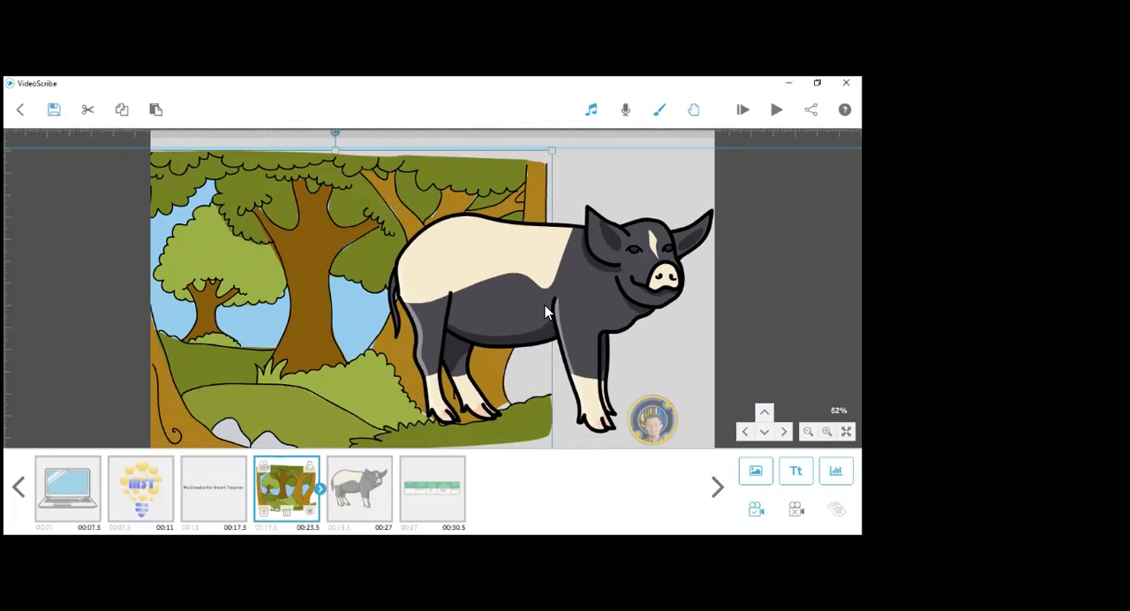
- Clear the pig image's camera position and set it to the same view as the forest
left_click(366, 486)
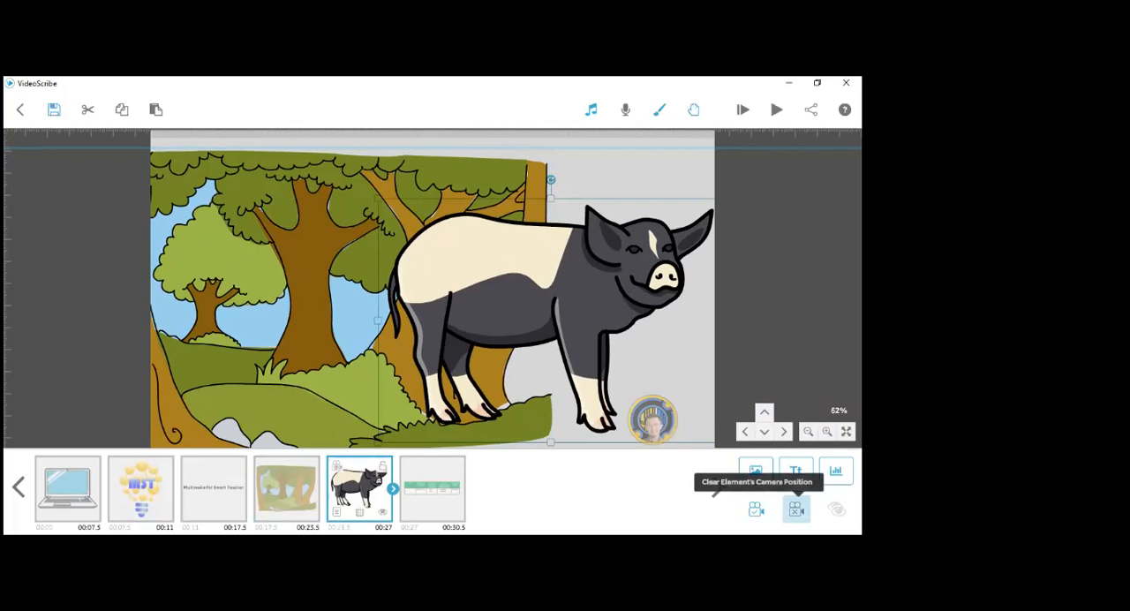
left_click(797, 510)
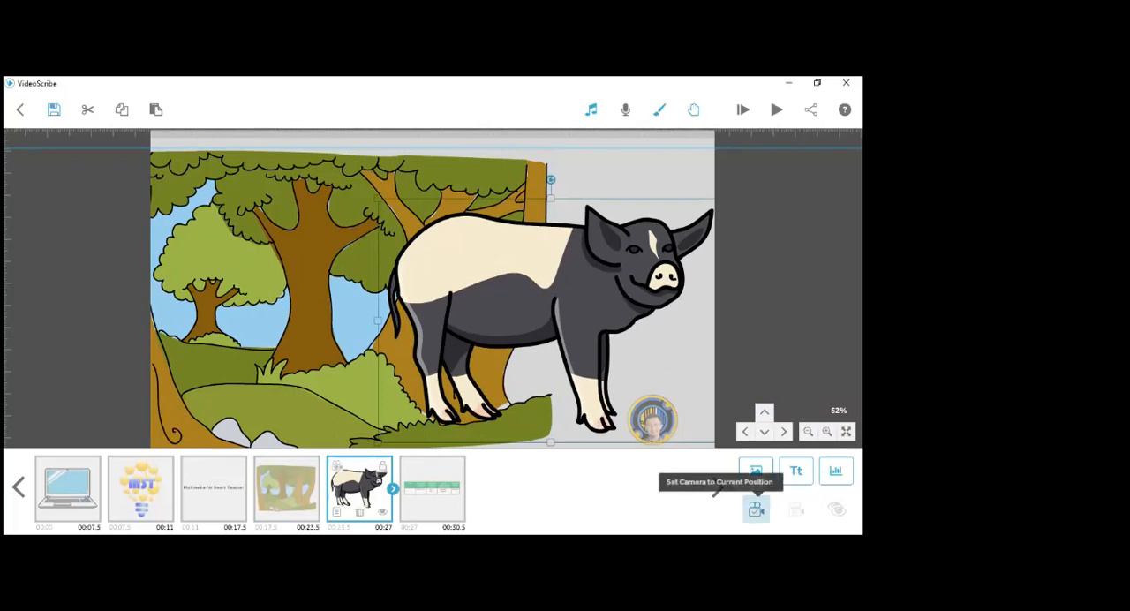
left_click(756, 509)
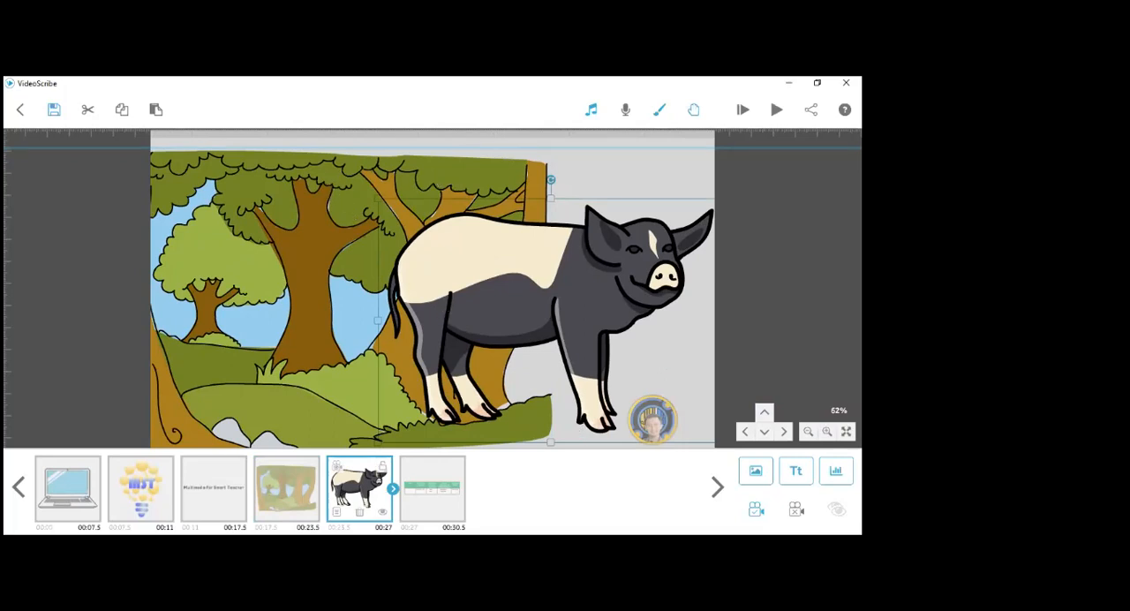
- Preview the scribe through to the storyboard table, and return to a canvas overview showing all elements
left_click(214, 488)
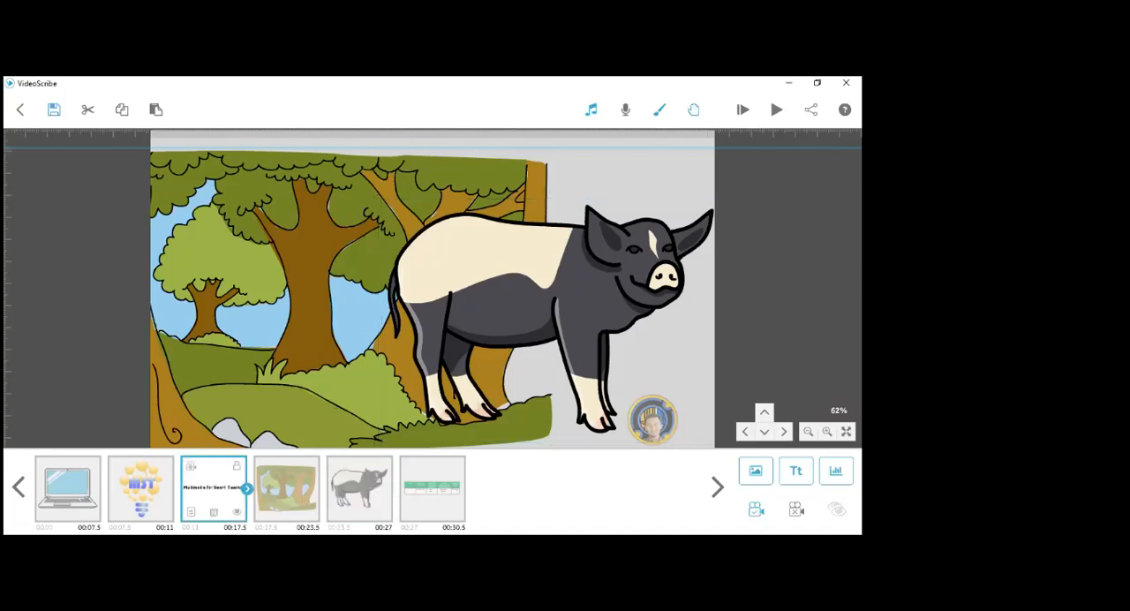
left_click(742, 109)
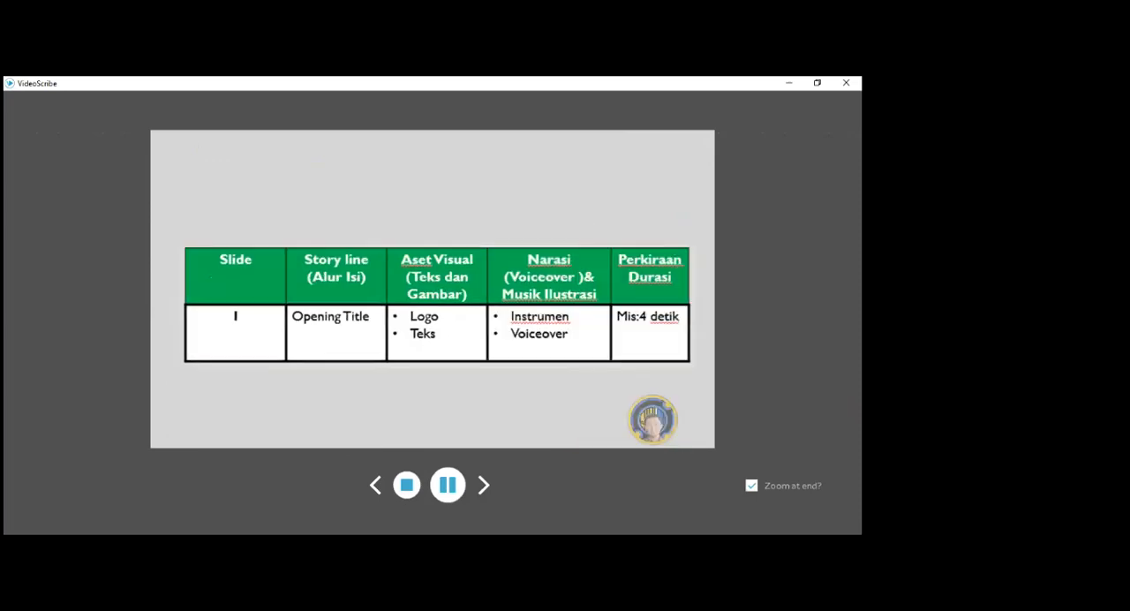
key("Escape")
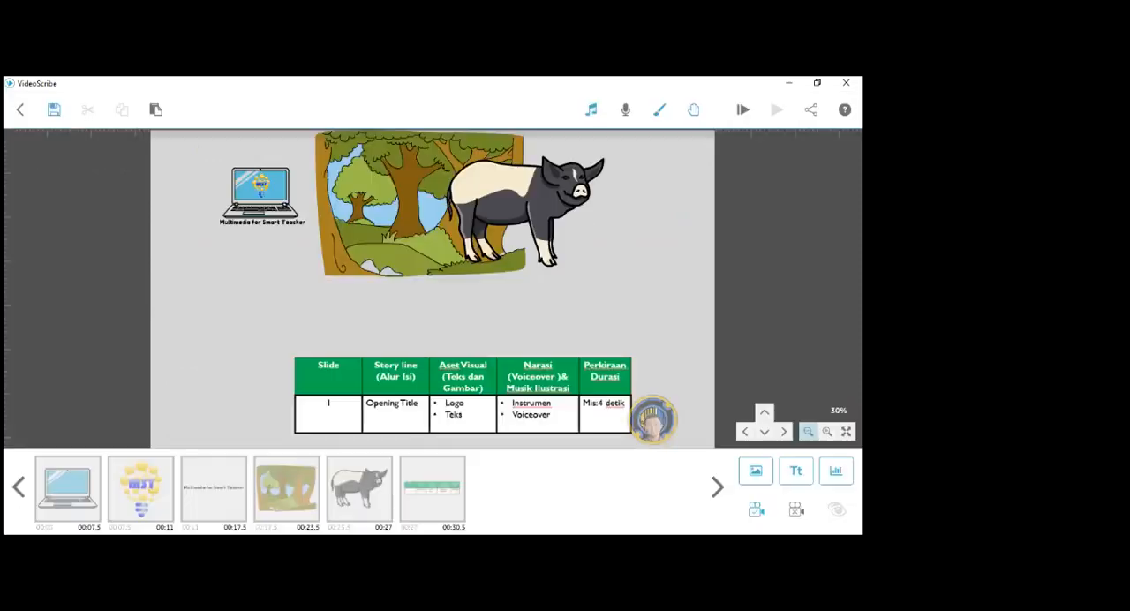
left_click(808, 431)
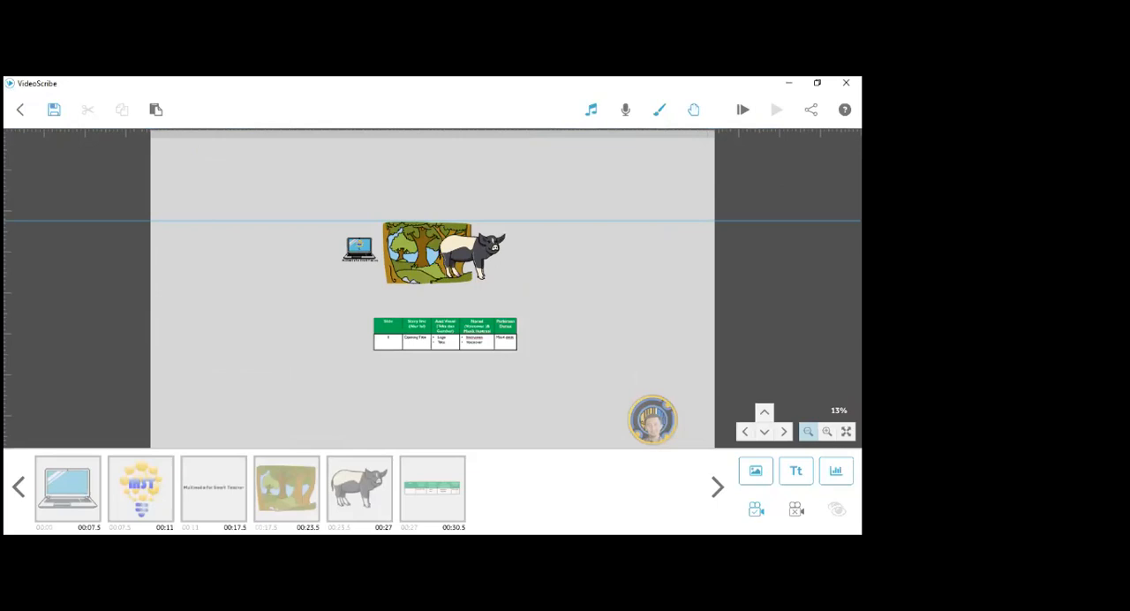
- Move the storyboard table from below the forest to the open area right of the pig
left_click(808, 432)
left_click(808, 432)
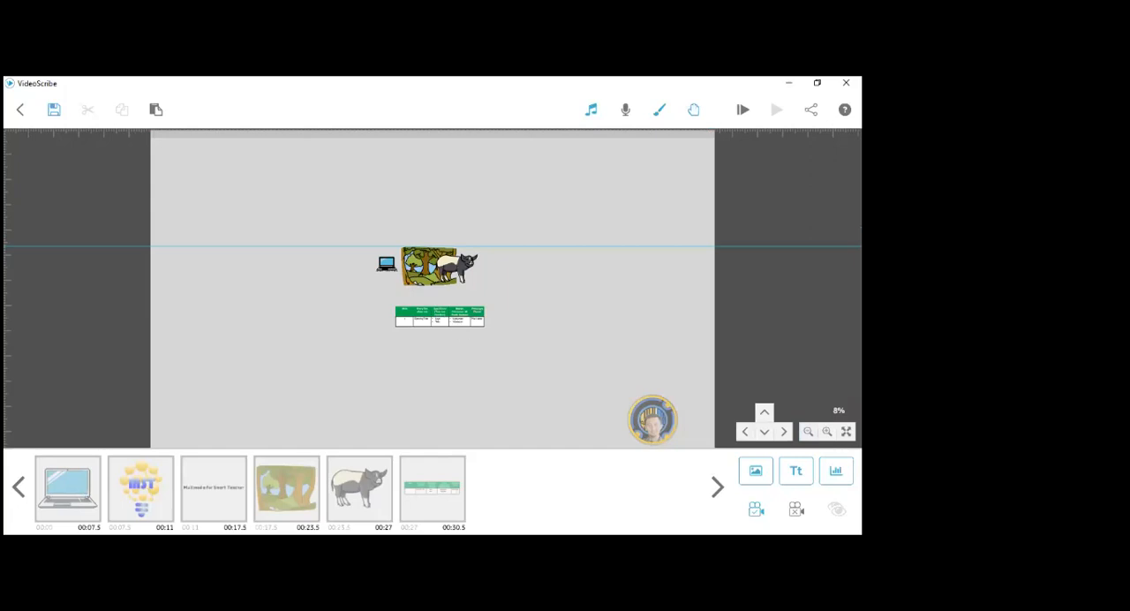
left_click(808, 432)
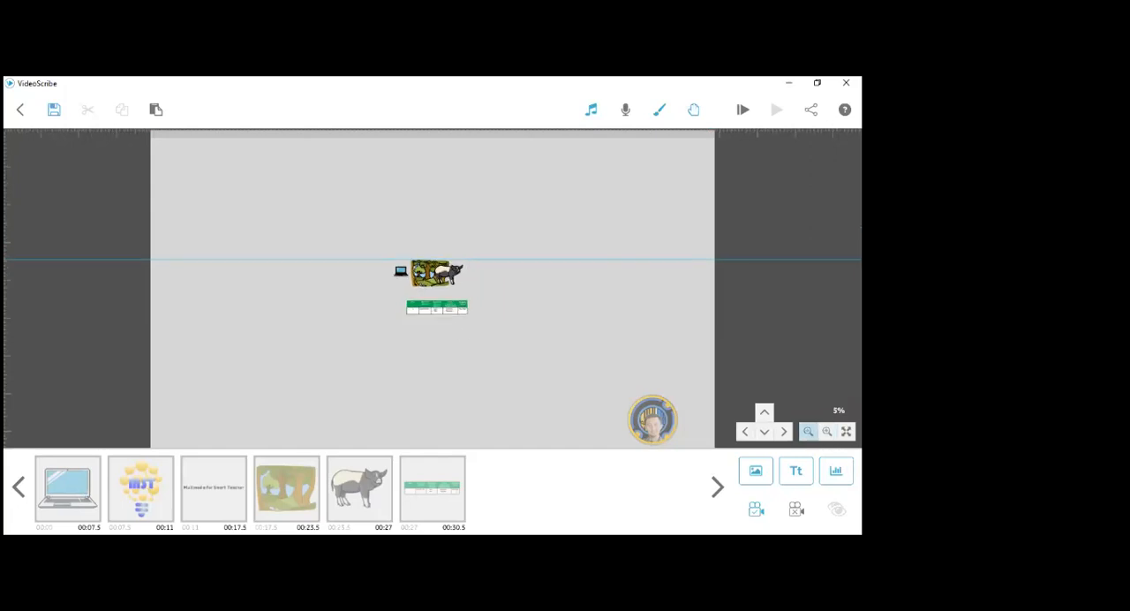
left_click(441, 310)
left_click_drag(443, 315, 450, 179)
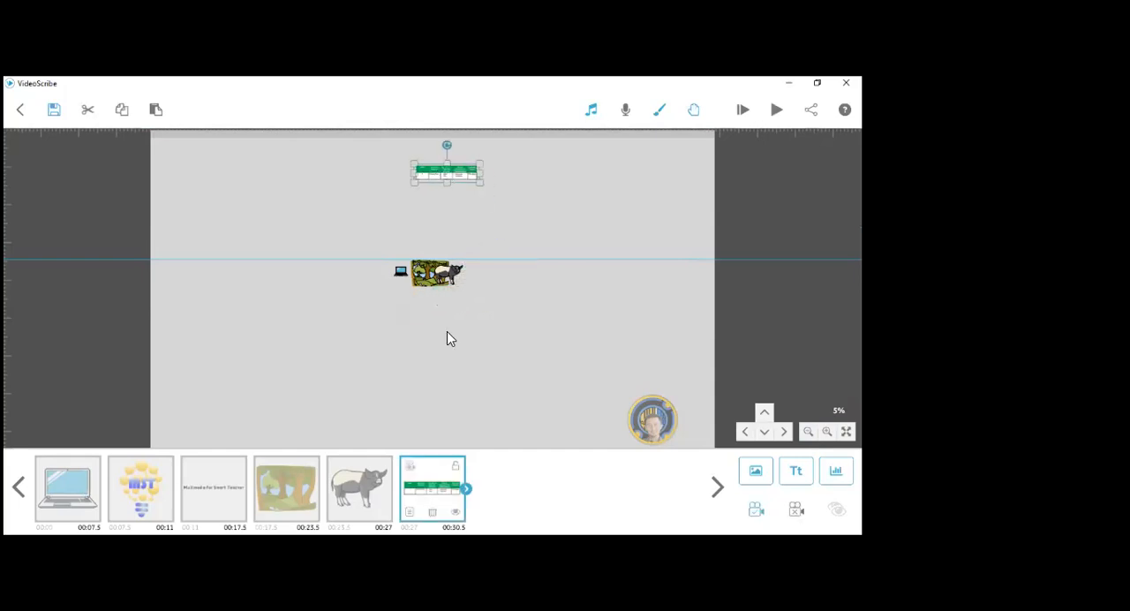
key("ctrl+z")
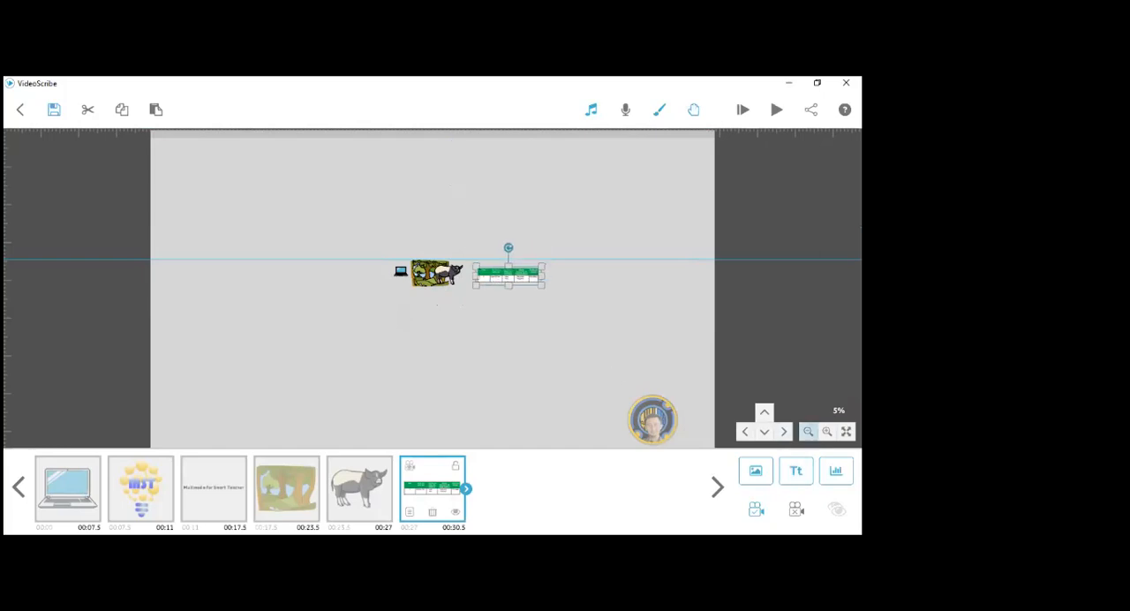
left_click(808, 431)
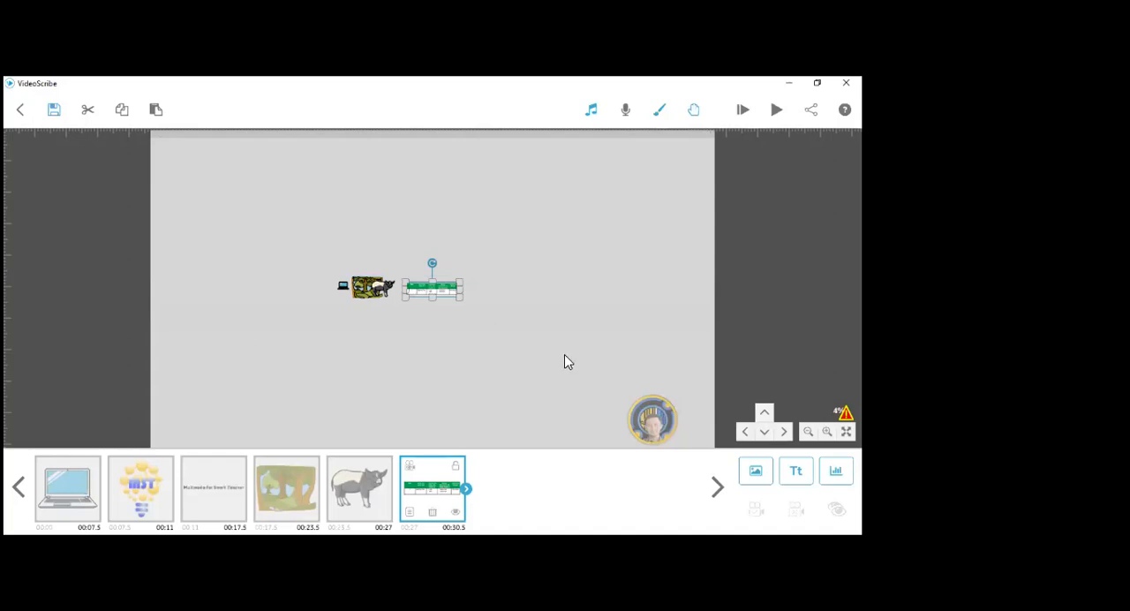
- Examine the storyboard table at several zoom levels, both close up and alongside the other elements, finishing with Fit to Screen
scroll(568, 362, "up", 2)
scroll(568, 362, "up", 1)
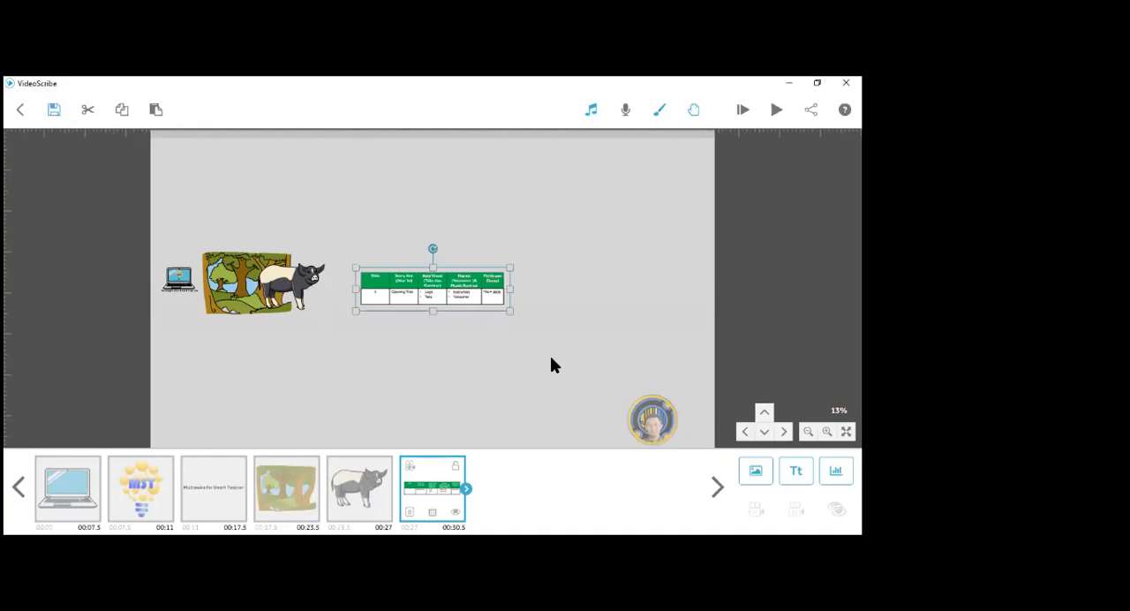
scroll(517, 329, "up", 1)
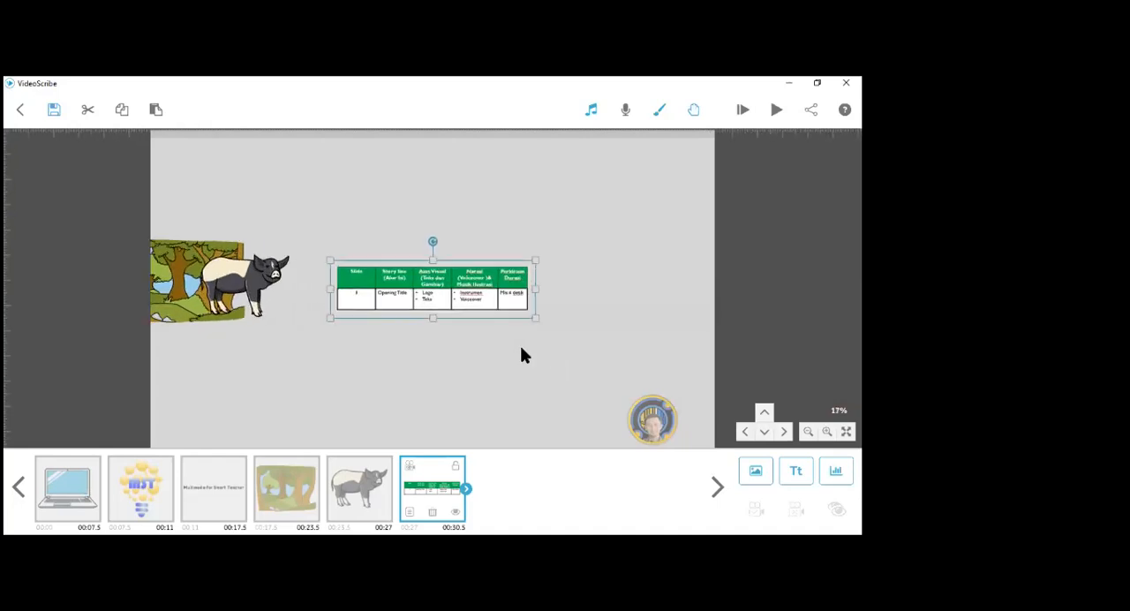
scroll(523, 357, "up", 3)
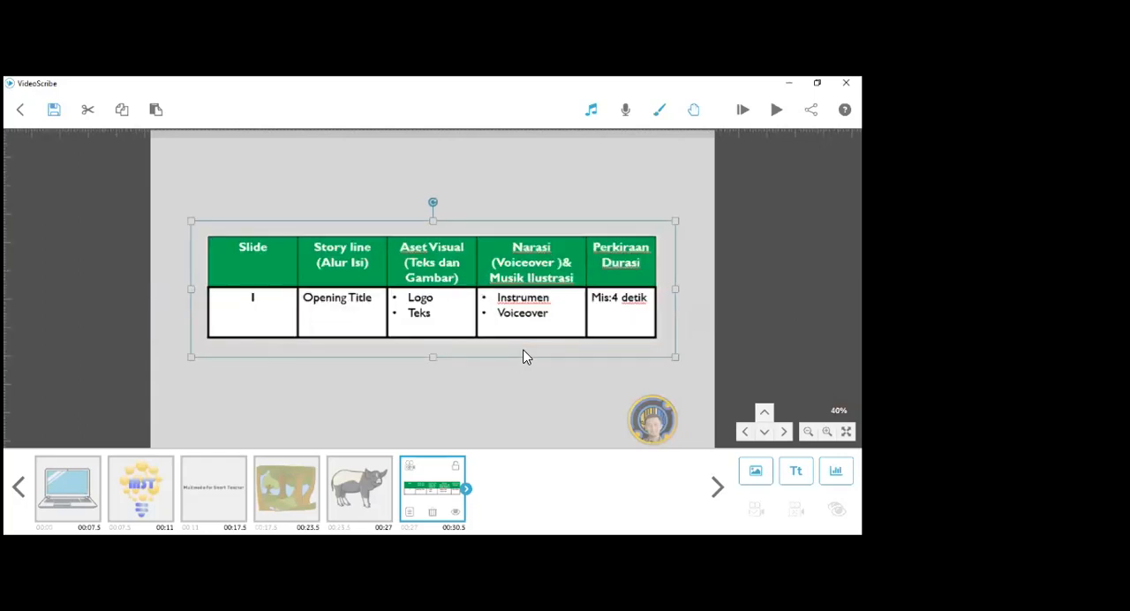
scroll(524, 353, "up", 1)
scroll(538, 336, "down", 2)
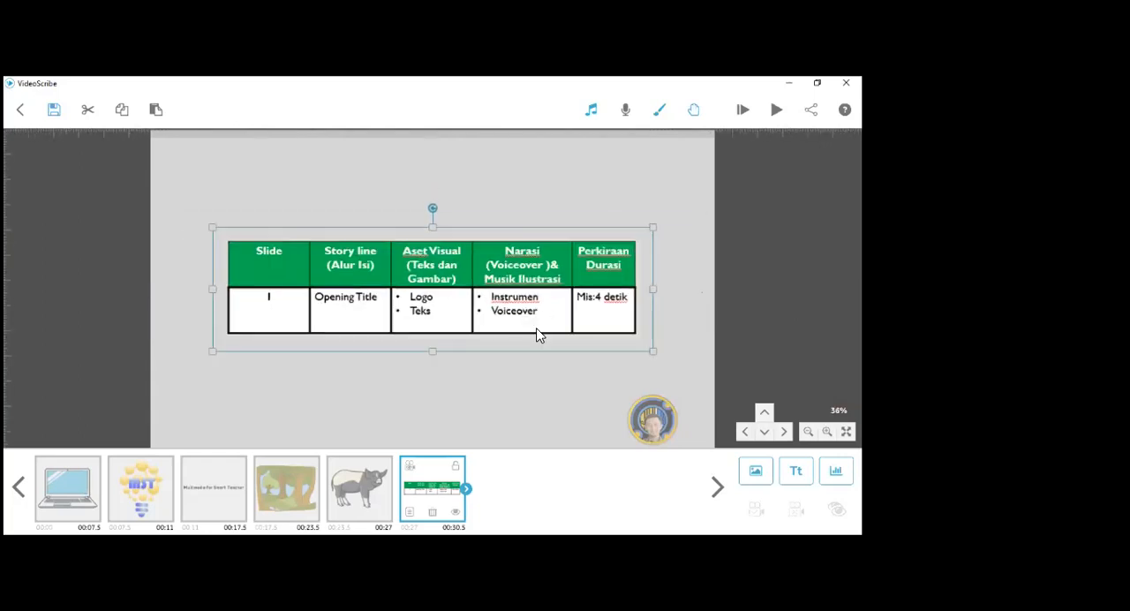
scroll(539, 335, "down", 4)
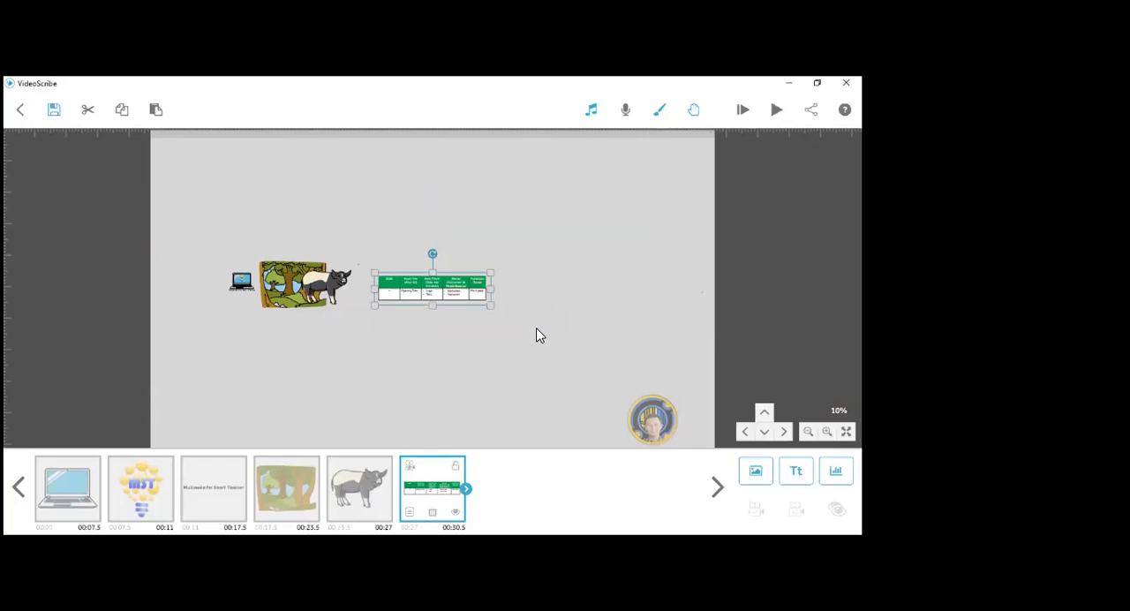
scroll(538, 335, "up", 1)
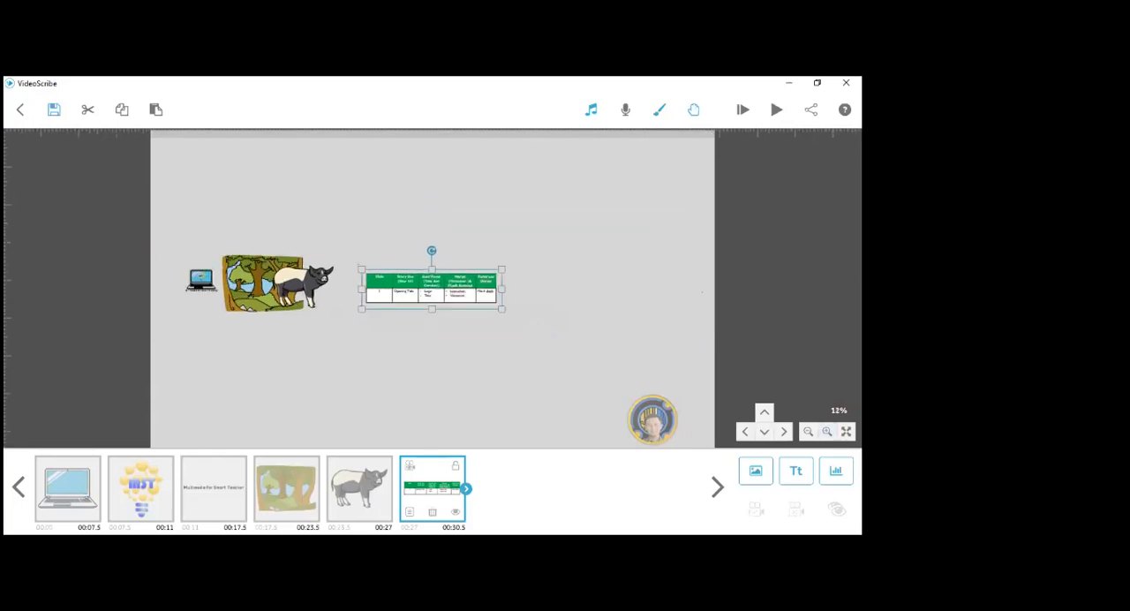
scroll(433, 287, "up", 1)
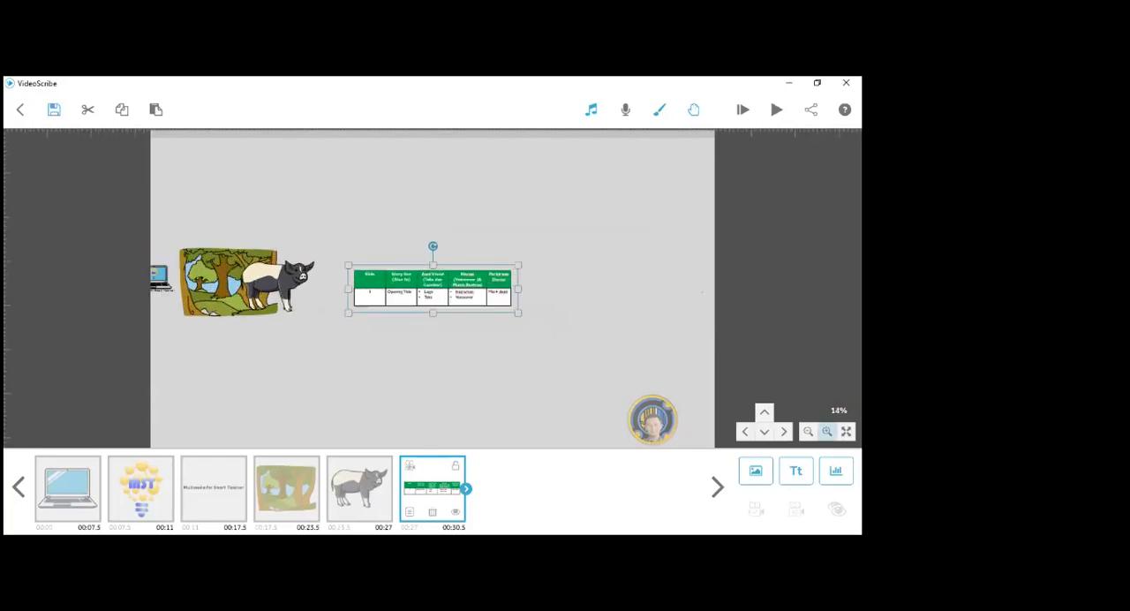
scroll(433, 287, "up", 1)
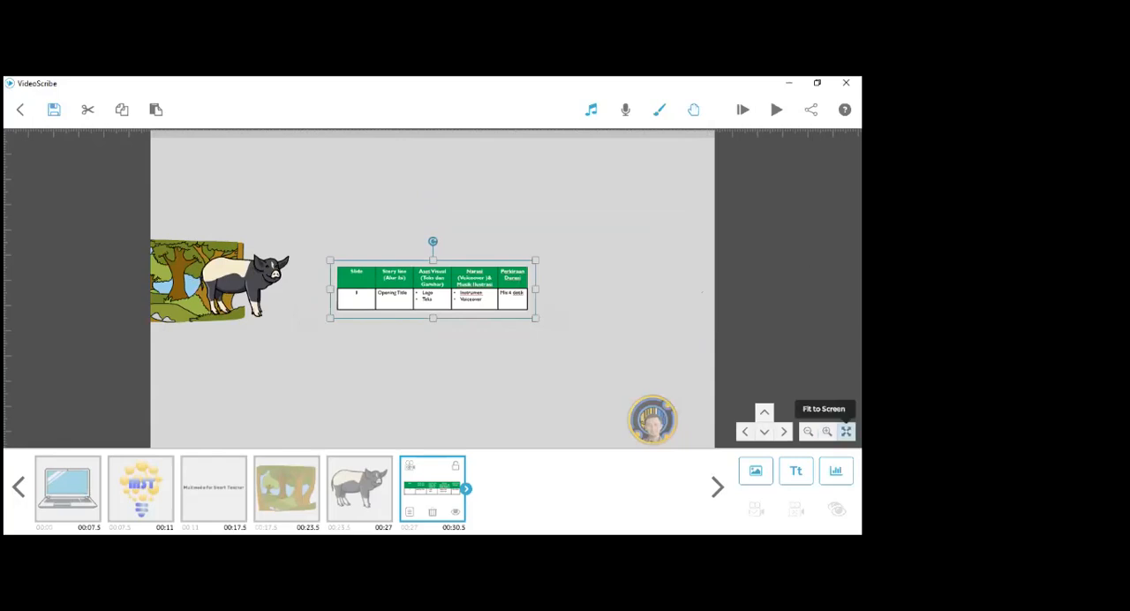
left_click(846, 431)
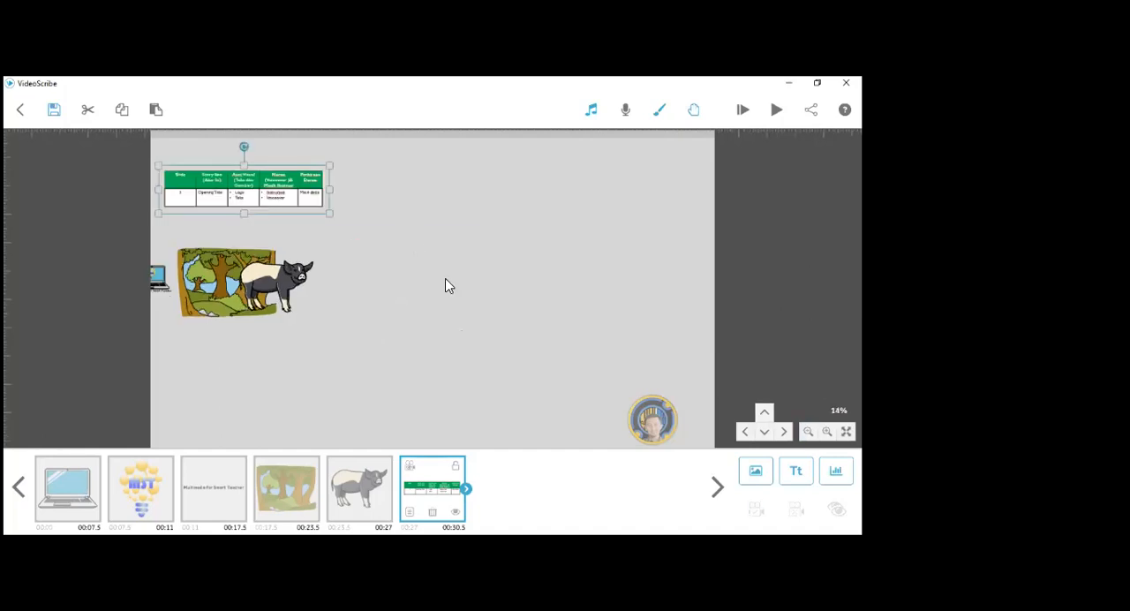
- Place the storyboard table beside the pig, clear its camera position, and deselect it
left_click_drag(279, 211, 446, 279)
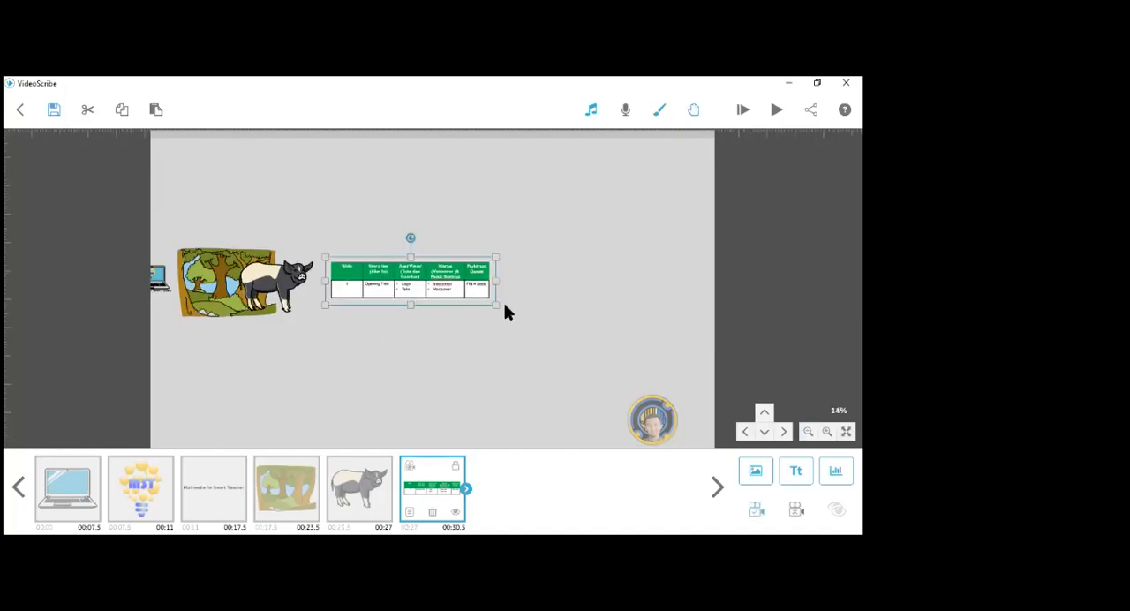
scroll(505, 310, "up", 1)
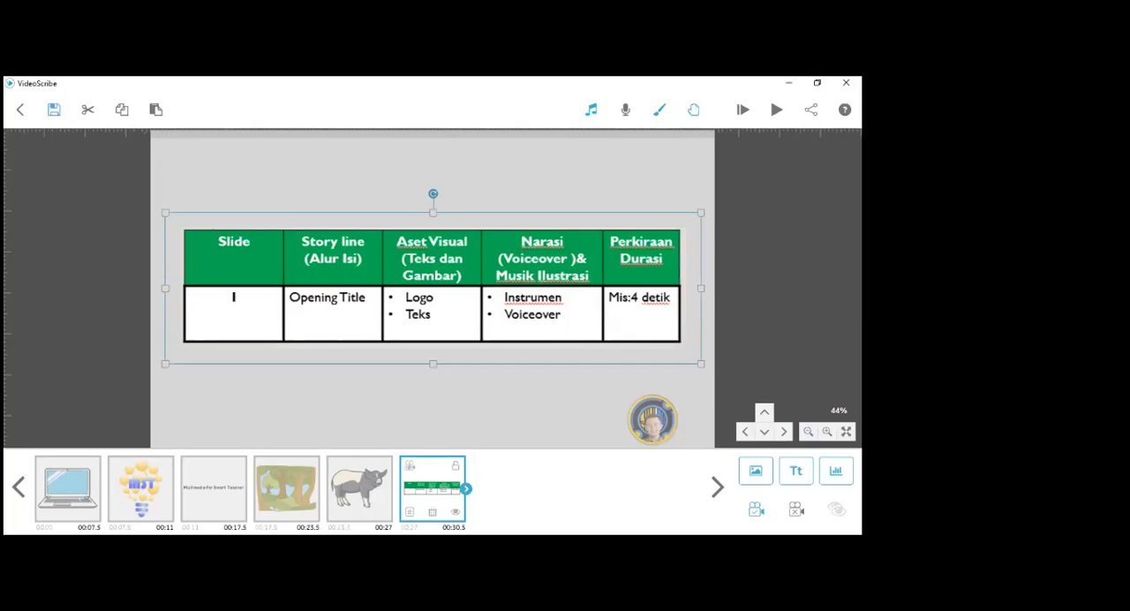
left_click(795, 510)
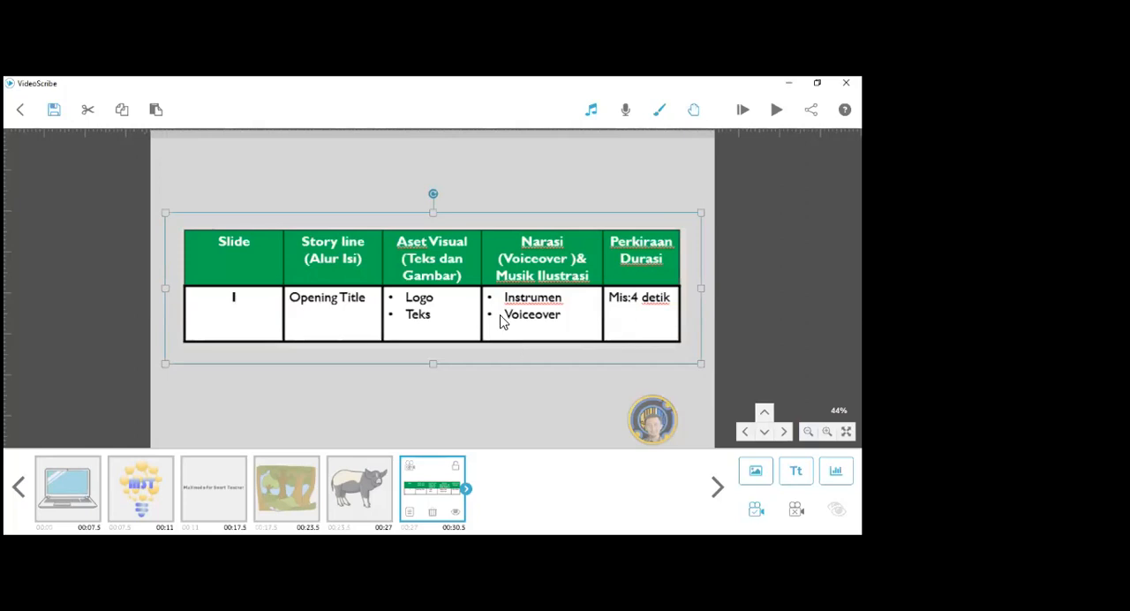
left_click(597, 118)
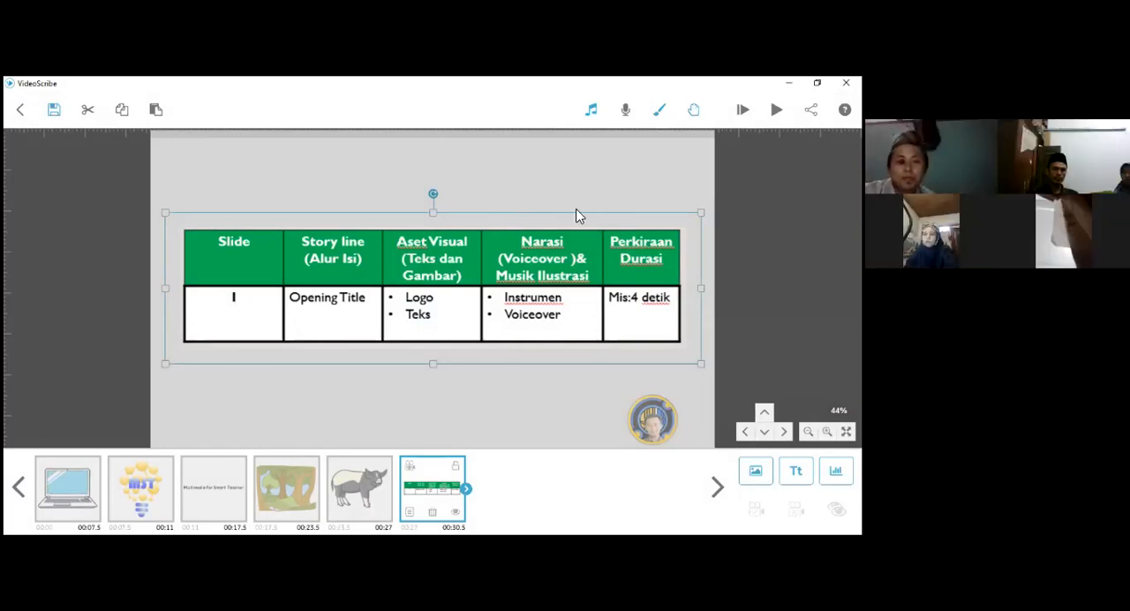
left_click(619, 183)
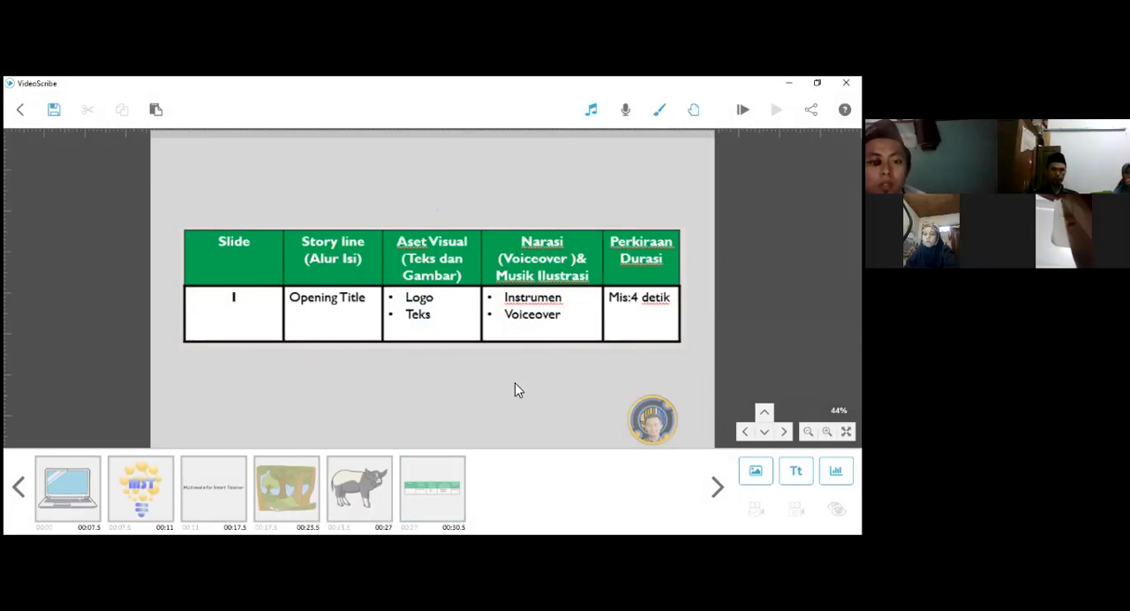
- Review the canvas layout at 19% zoom, from the laptop across to the storyboard table
scroll(515, 383, "down", 5)
left_click_drag(511, 405, 519, 376)
mouse_move(356, 407)
left_mouse_down()
mouse_move(363, 380)
mouse_move(702, 373)
left_mouse_up()
left_click_drag(574, 374, 326, 374)
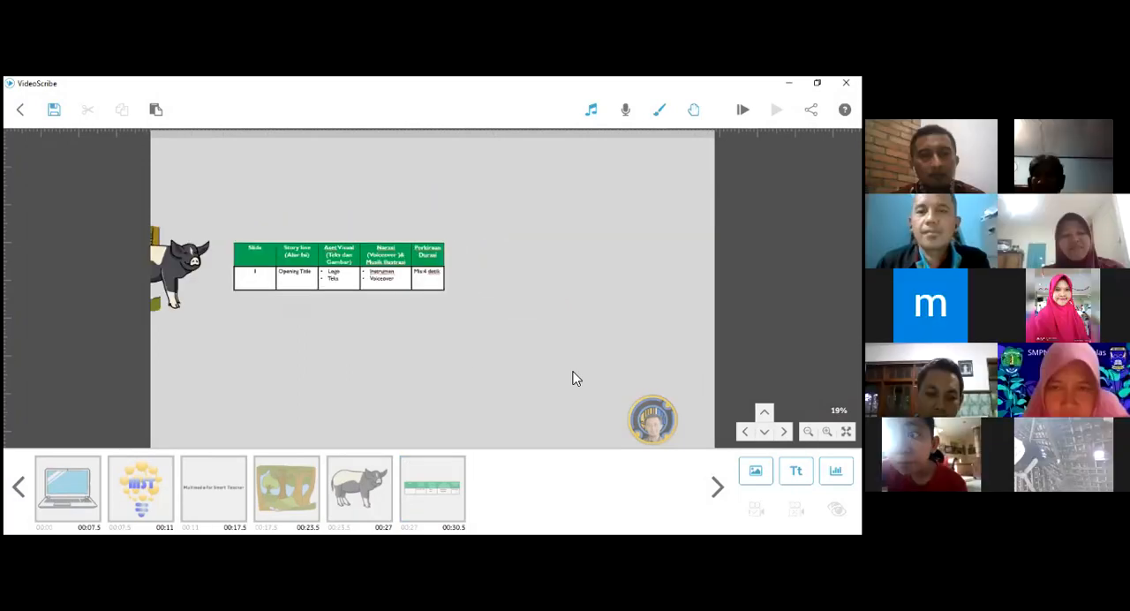
left_click_drag(466, 350, 678, 346)
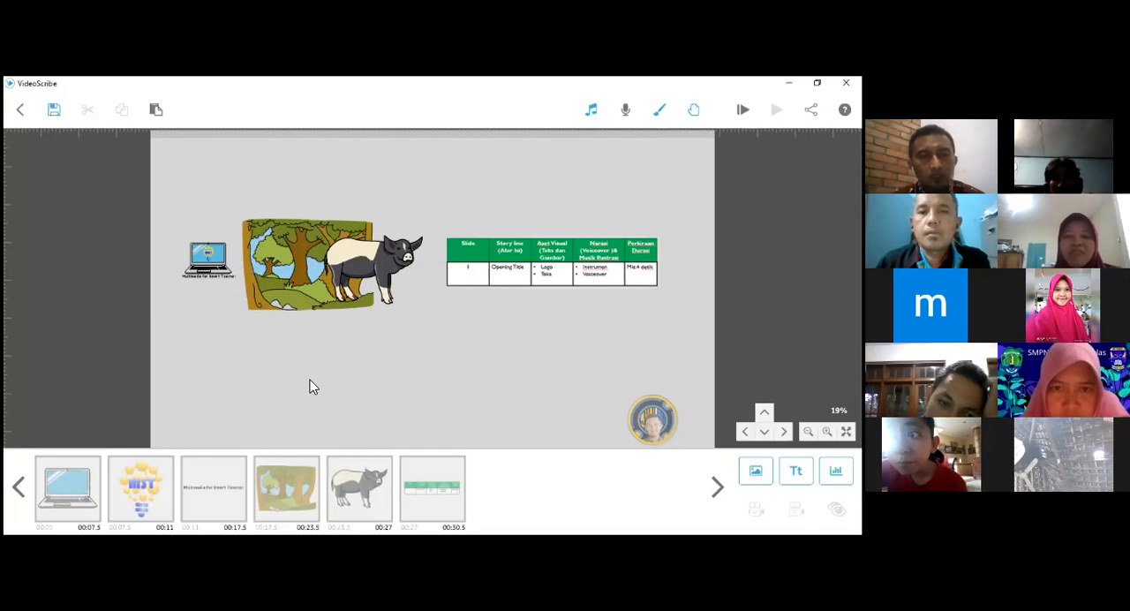
- Reorder the timeline so the storyboard table comes second and the MST logo fourth, after the title text
left_click(71, 503)
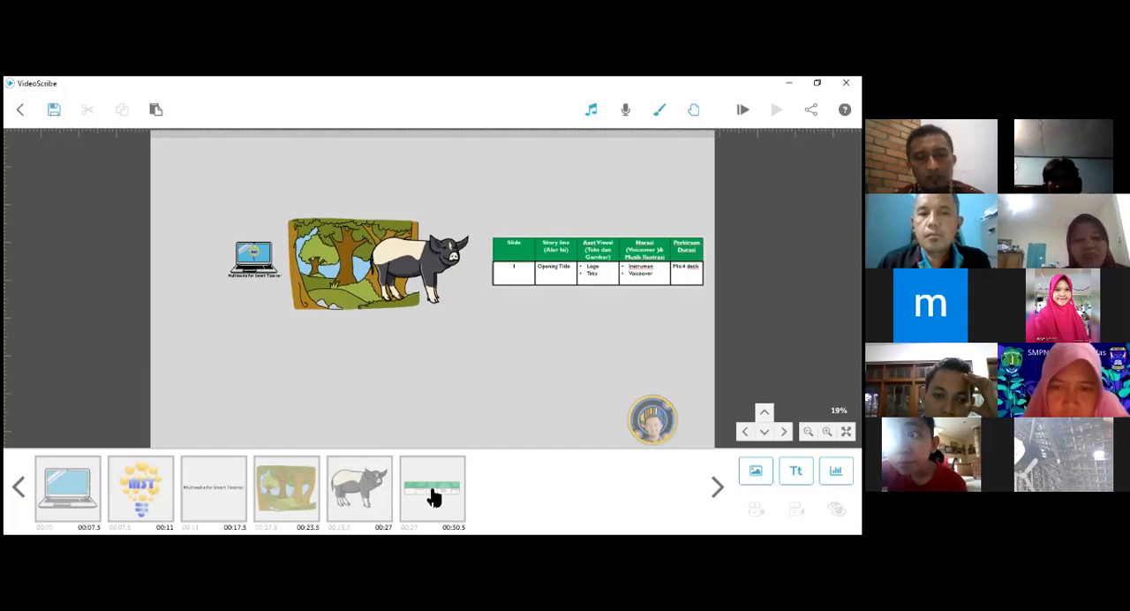
left_click_drag(452, 500, 144, 486)
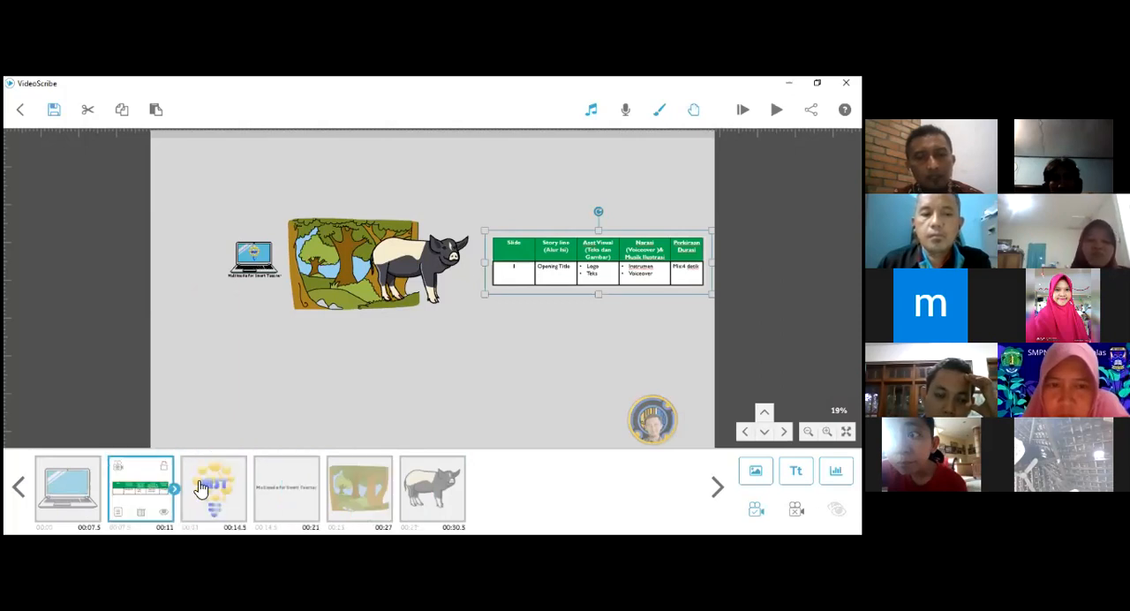
left_click(202, 489)
left_click_drag(214, 489, 292, 495)
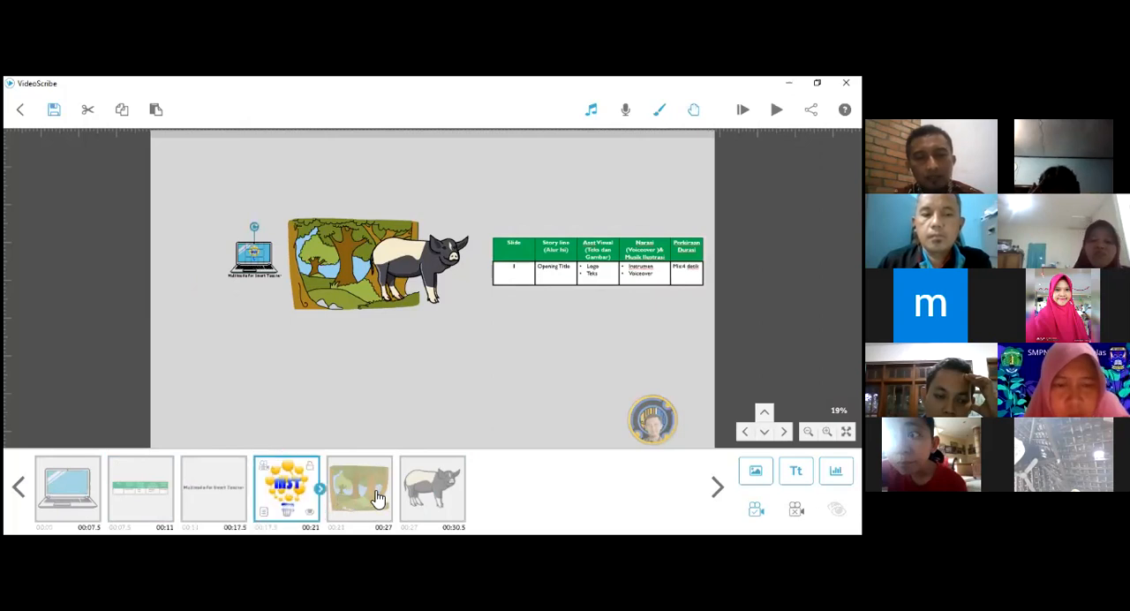
- Inspect the storyboard table at its camera position, and survey the neighbouring elements across the canvas
left_click(128, 499)
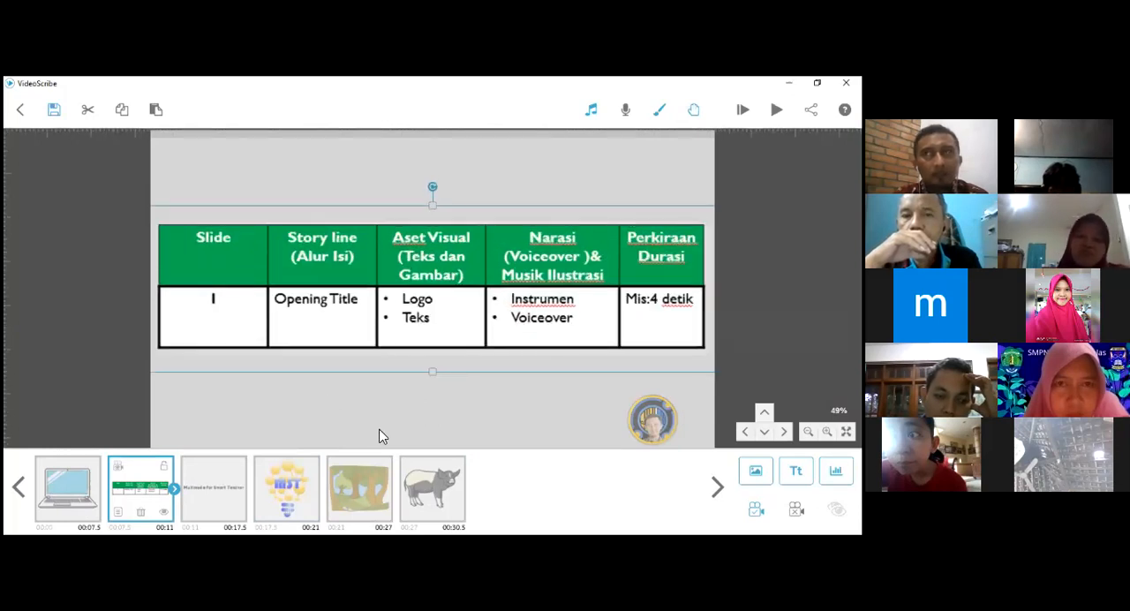
left_click_drag(466, 398, 349, 404)
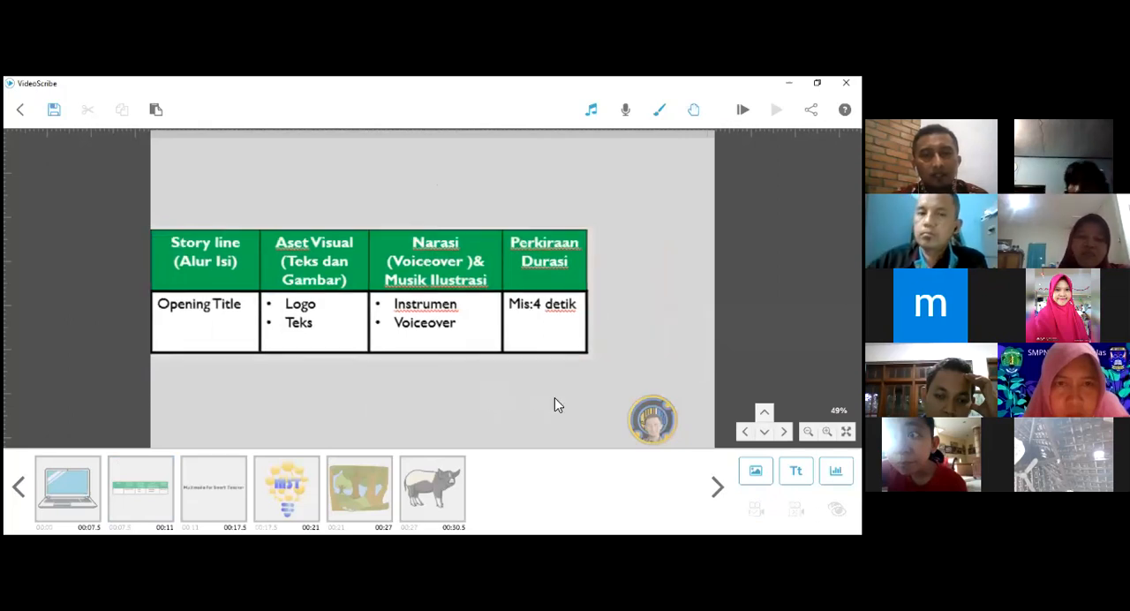
left_click_drag(490, 399, 442, 401)
left_click(783, 431)
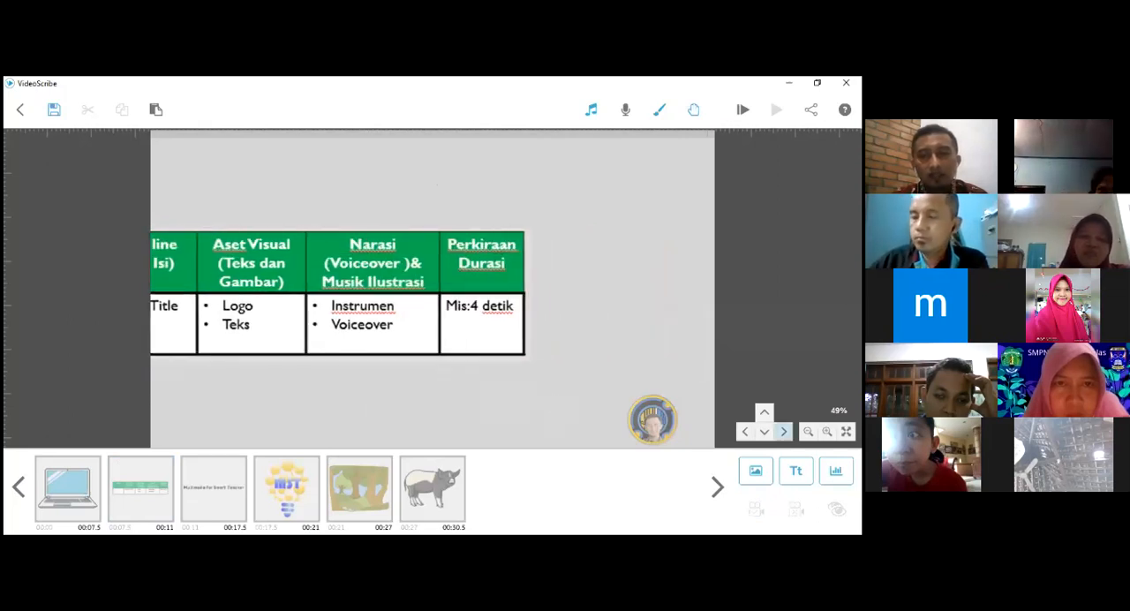
left_click(808, 431)
left_click(808, 431)
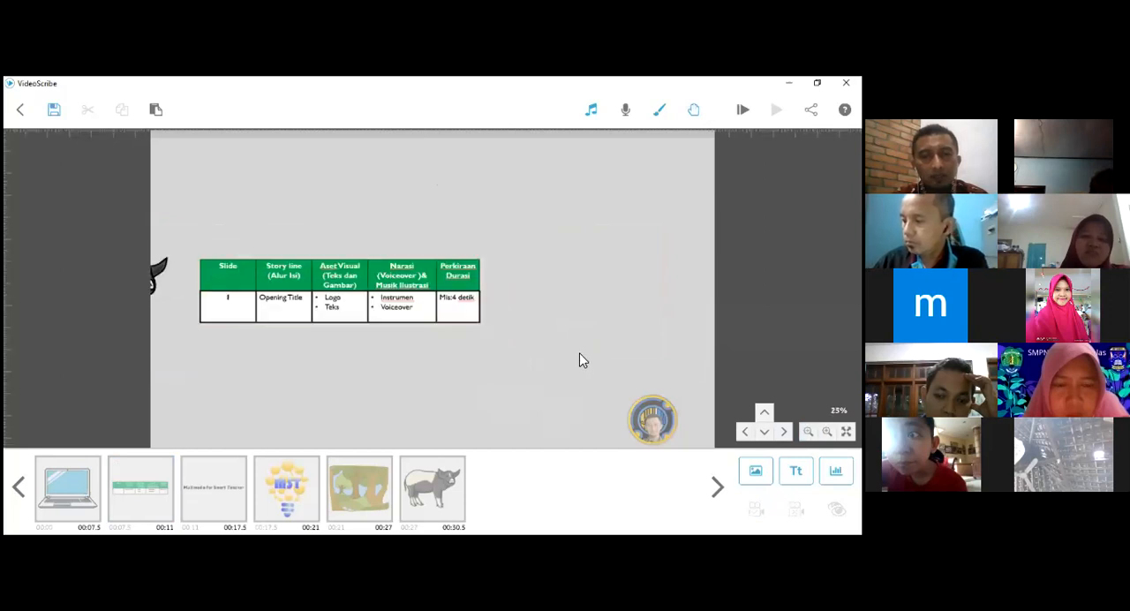
left_click_drag(338, 355, 224, 351)
left_click_drag(576, 338, 472, 336)
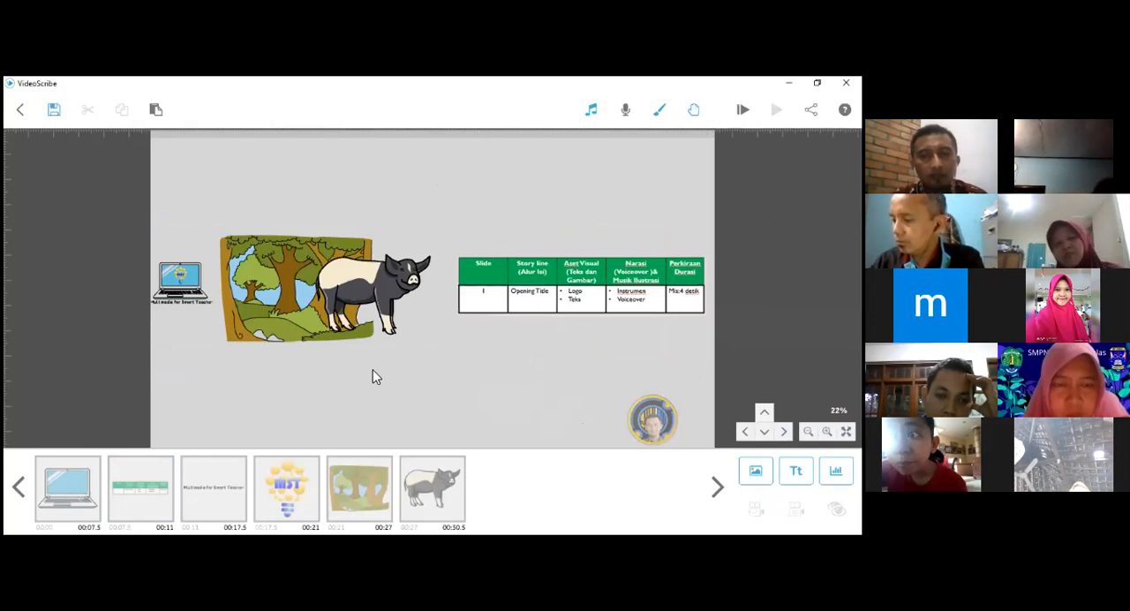
- Examine the area between the pig and the storyboard table at increasing magnification, using Fit to Screen to restore the overview in between
scroll(399, 348, "up", 5)
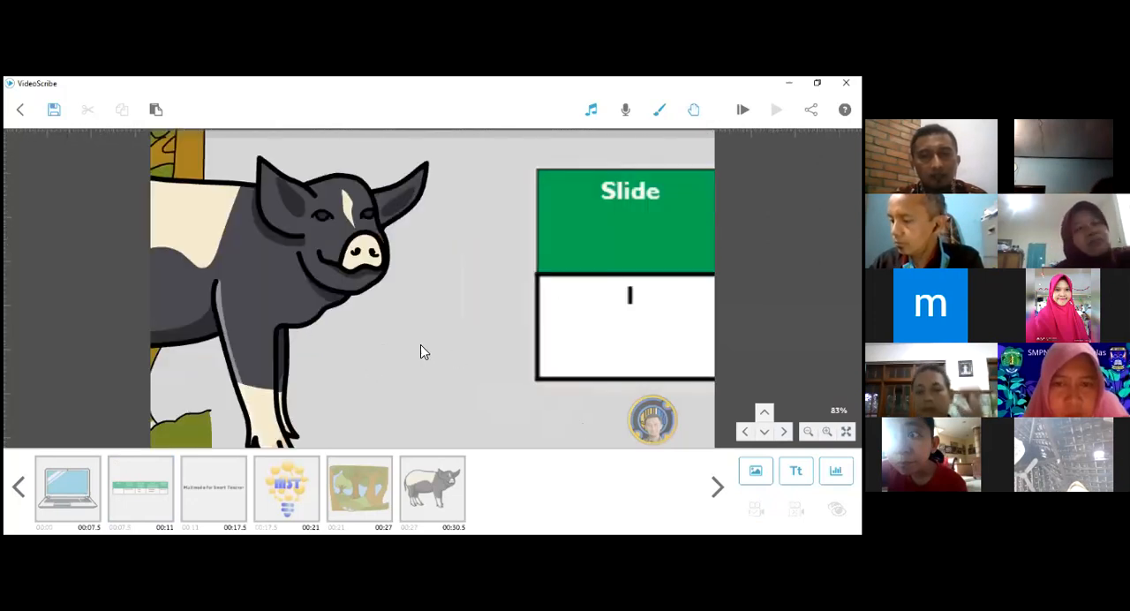
scroll(420, 345, "up", 2)
scroll(420, 345, "up", 2)
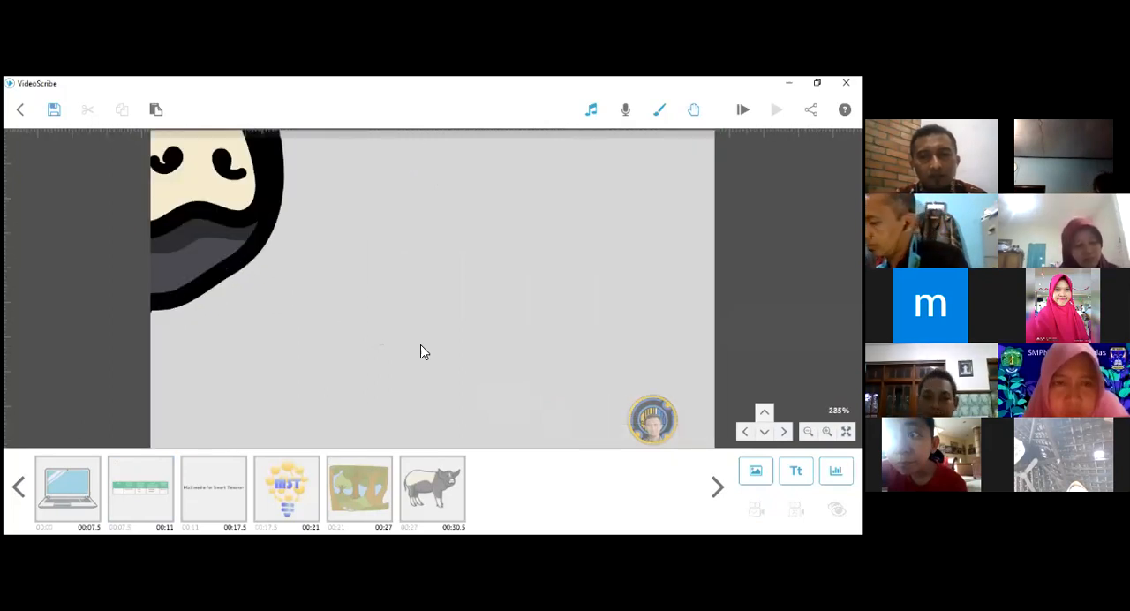
scroll(420, 351, "up", 1)
scroll(420, 351, "up", 1)
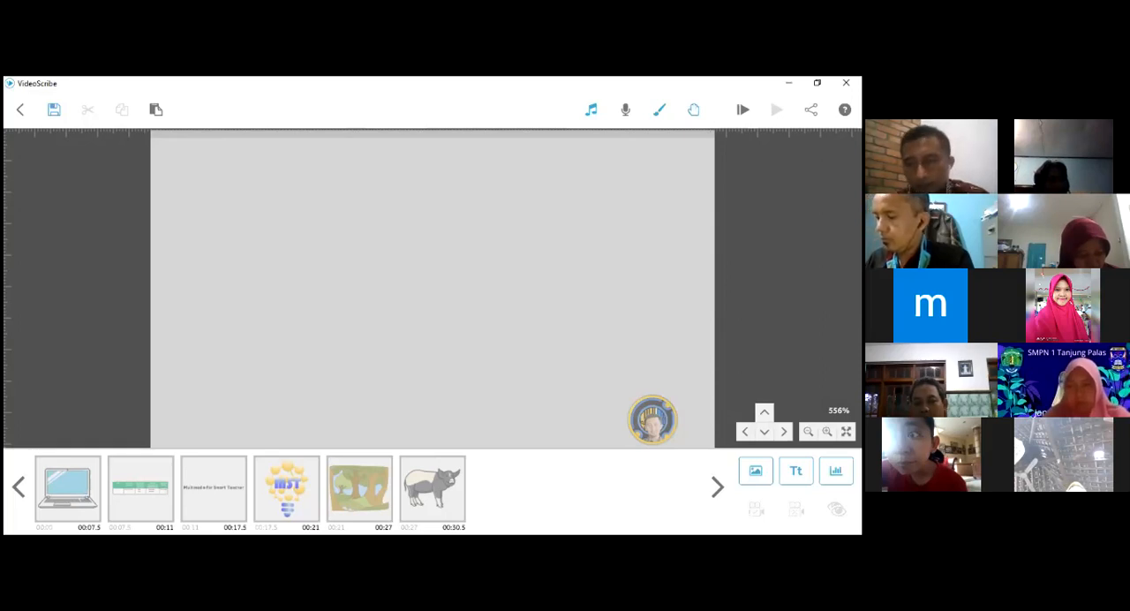
left_click(846, 430)
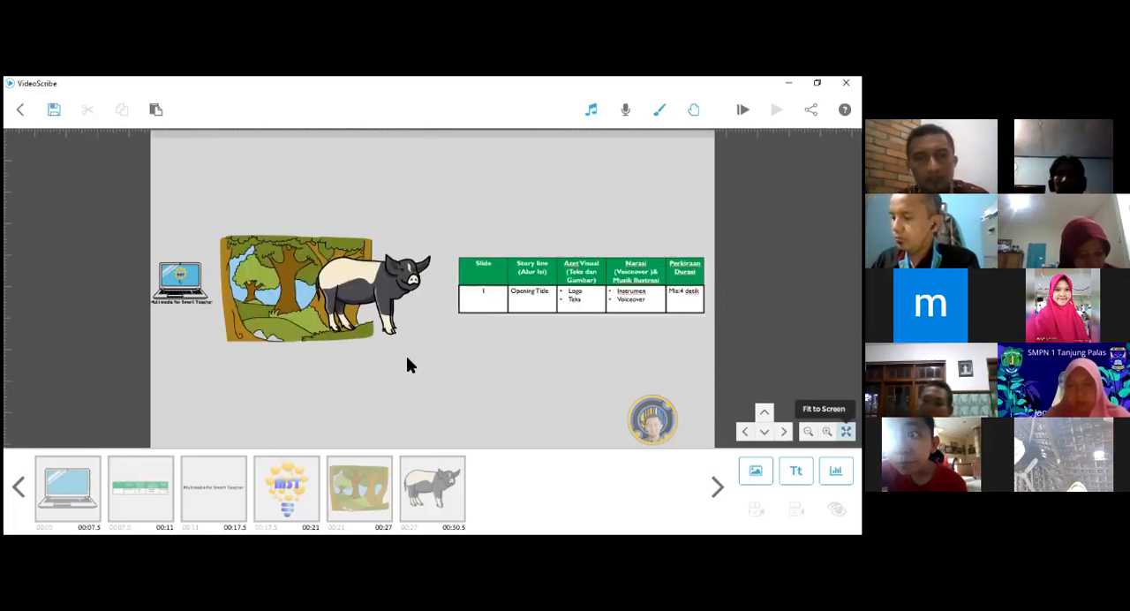
scroll(407, 358, "up", 2)
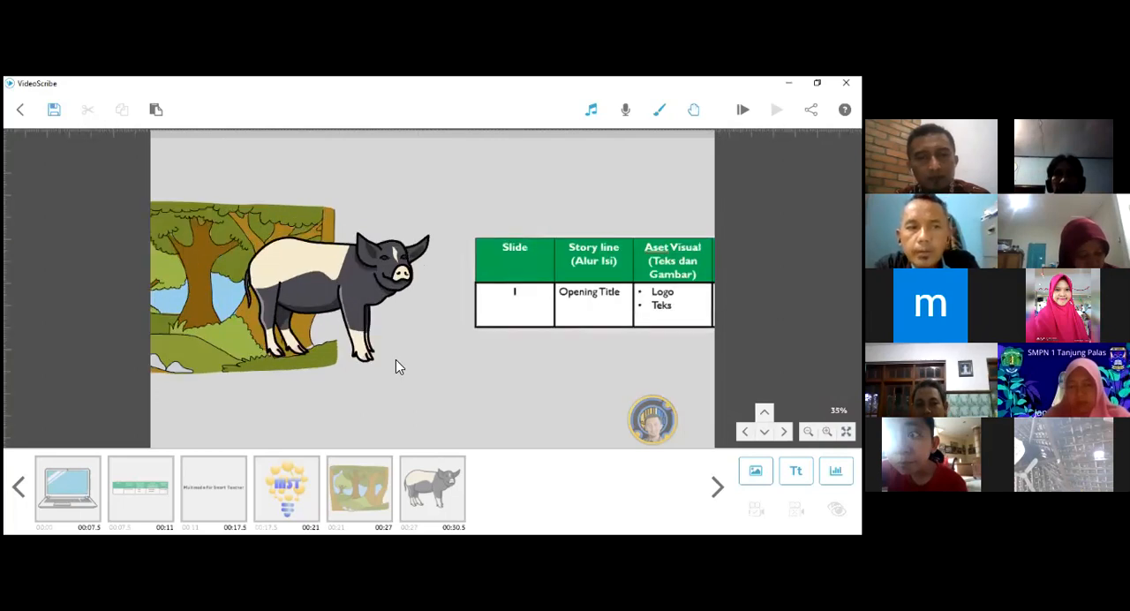
scroll(396, 338, "up", 1)
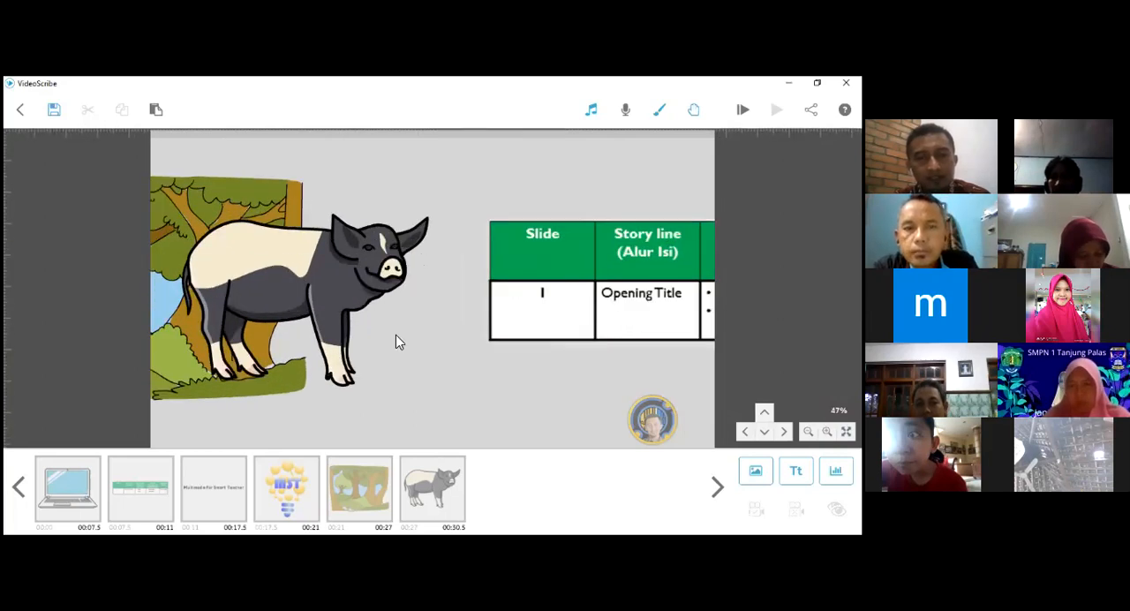
- Examine the pig's body on the canvas at increasing magnification, up to about 505%
left_click(396, 335)
scroll(396, 335, "up", 4)
scroll(398, 342, "up", 2)
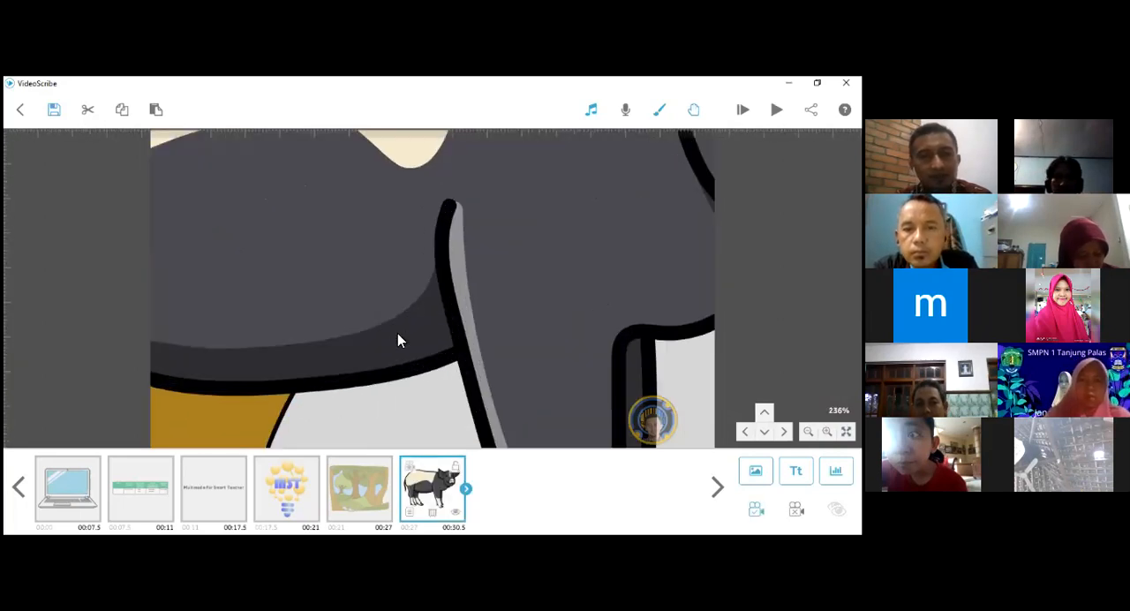
scroll(362, 320, "up", 1)
scroll(587, 384, "up", 1)
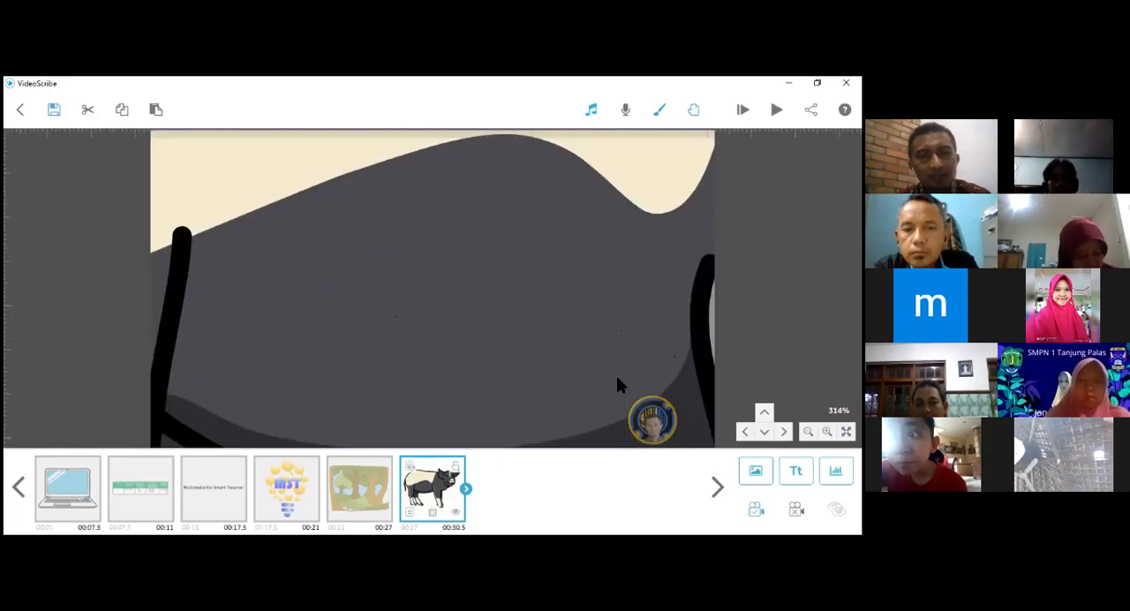
scroll(590, 385, "up", 1)
scroll(605, 333, "up", 1)
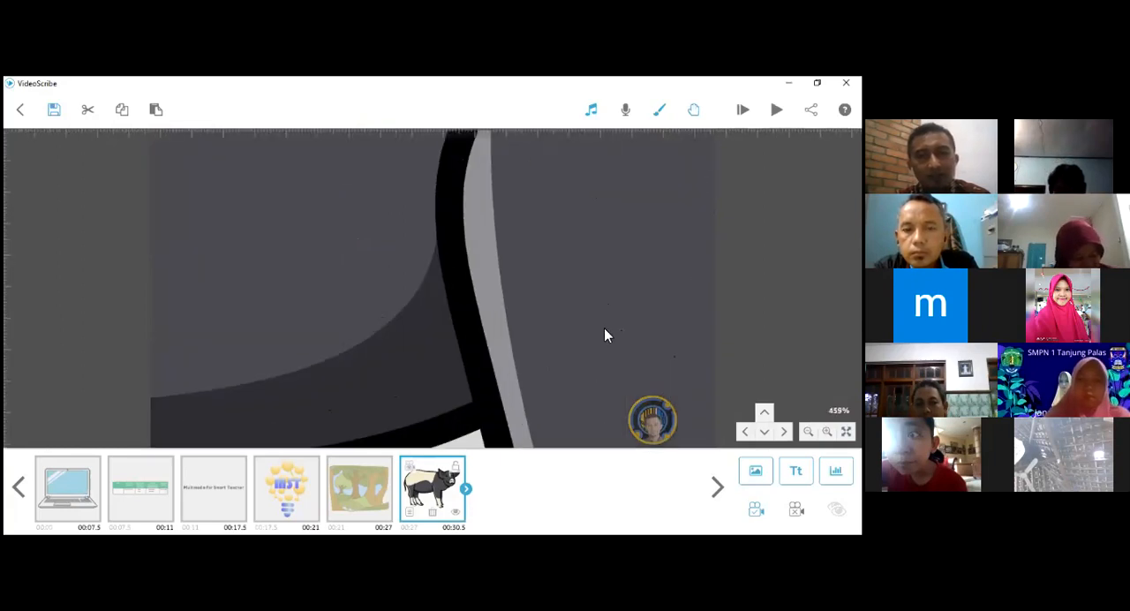
scroll(303, 324, "up", 1)
- Clear the pig's camera position and preview the scribe, skipping ahead from the laptop drawing
left_click(448, 485)
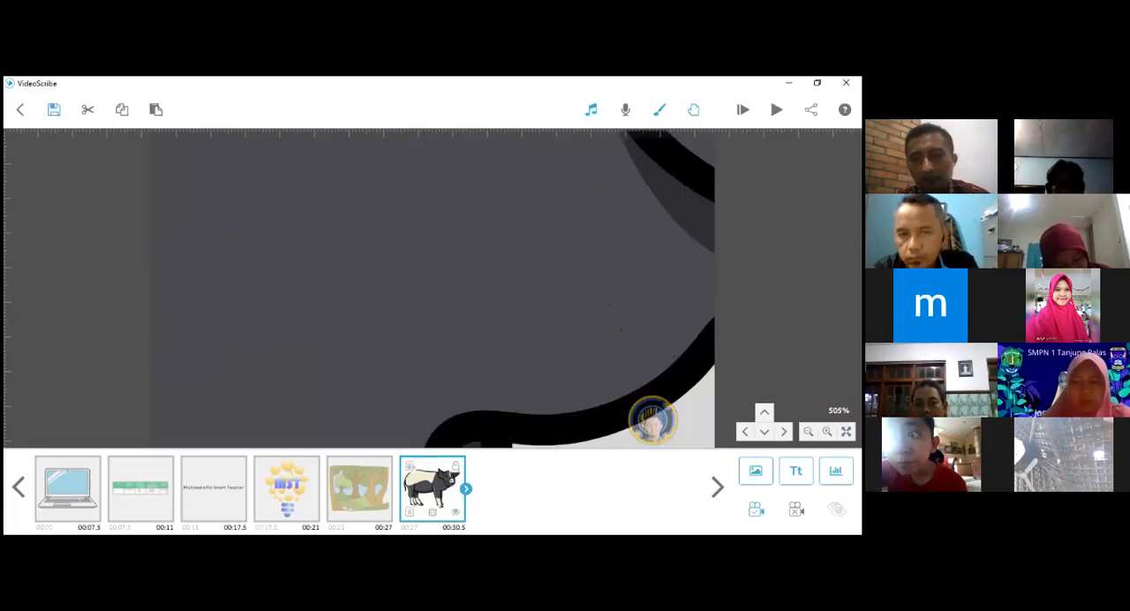
left_click(796, 509)
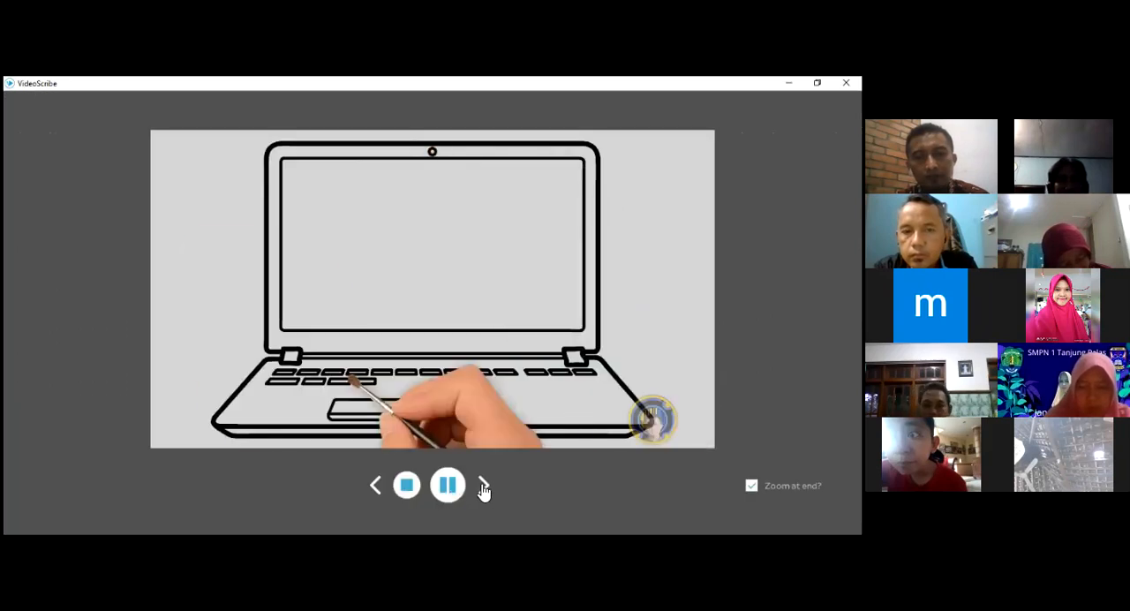
left_click(484, 488)
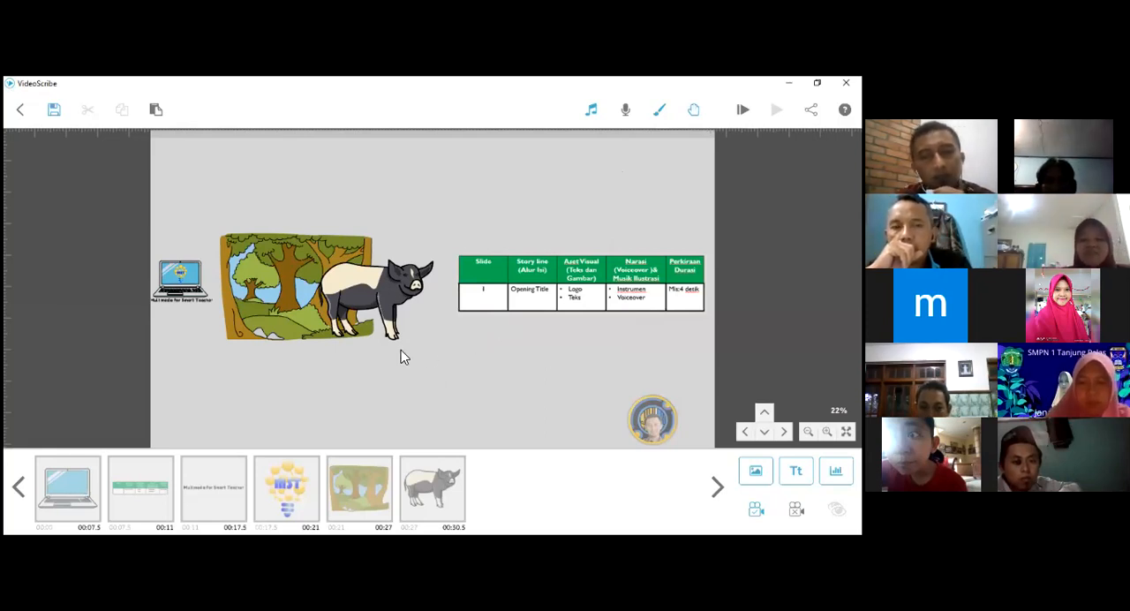
- Play the scribe from the start, pause it while the title text is being written, and exit the preview
left_click_drag(326, 370, 424, 375)
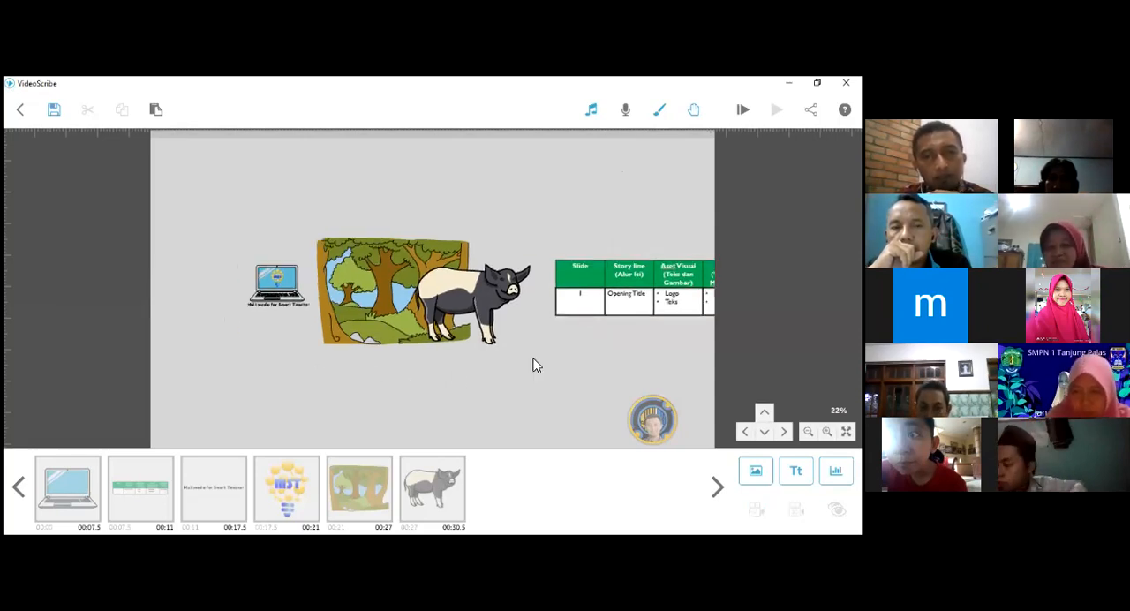
left_click(592, 112)
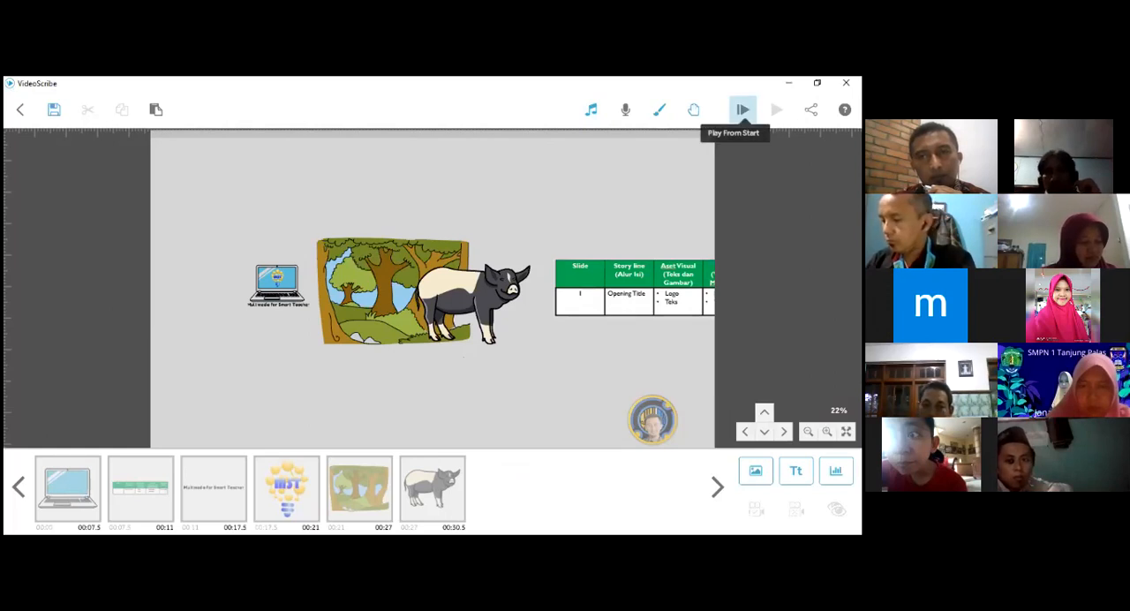
left_click(743, 109)
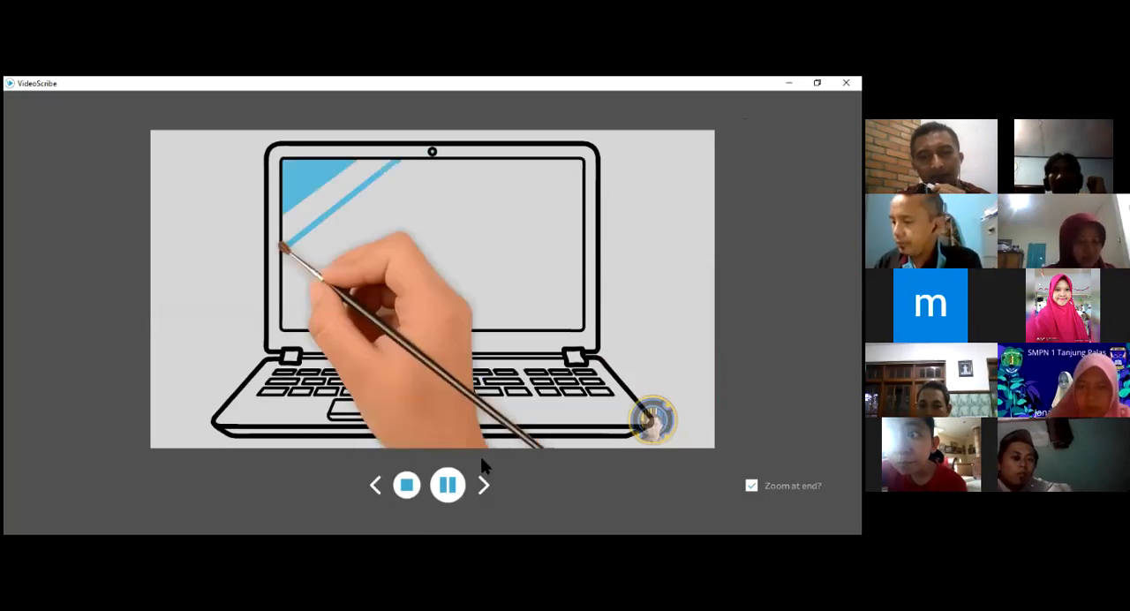
left_click(413, 503)
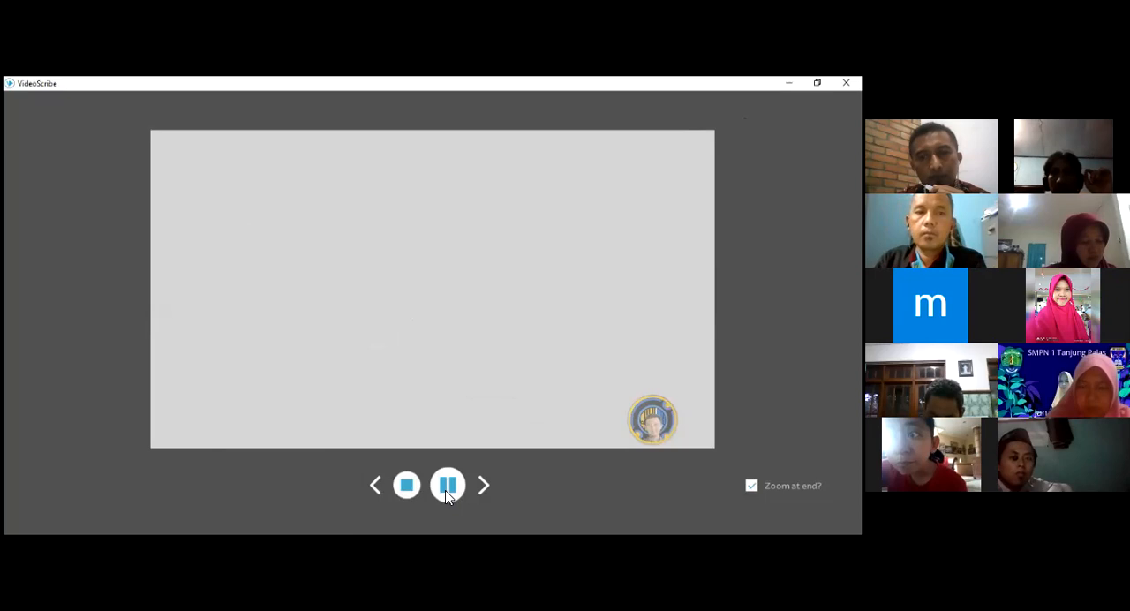
left_click(448, 493)
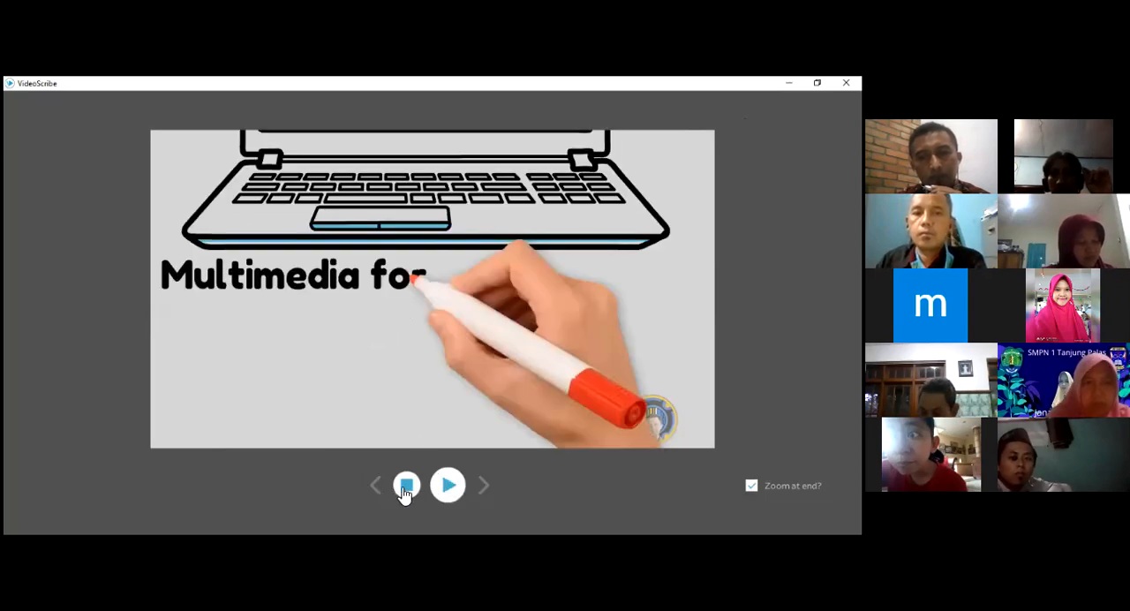
key("Escape")
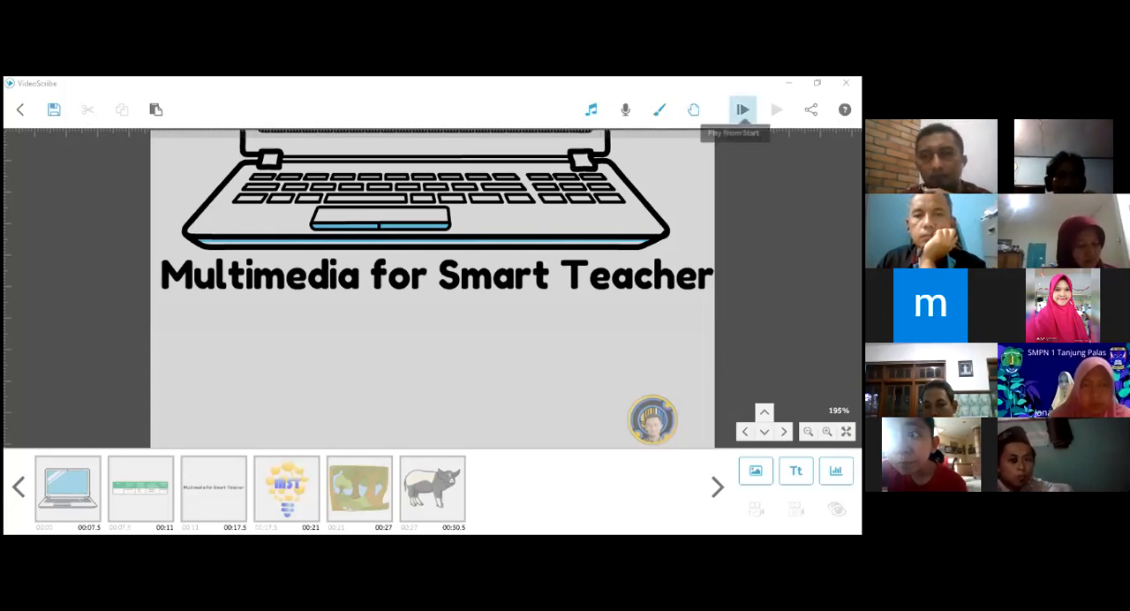
- Close the demo scribe without saving and open the local scribe PENGENALAN VIDEOSCRIBE
left_click(22, 112)
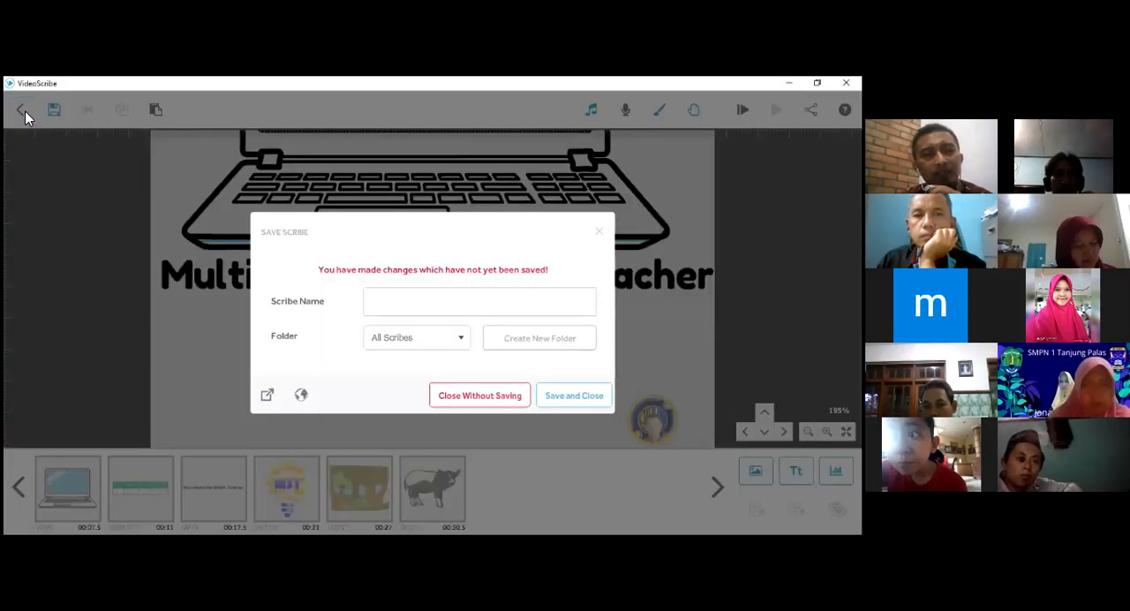
left_click(452, 396)
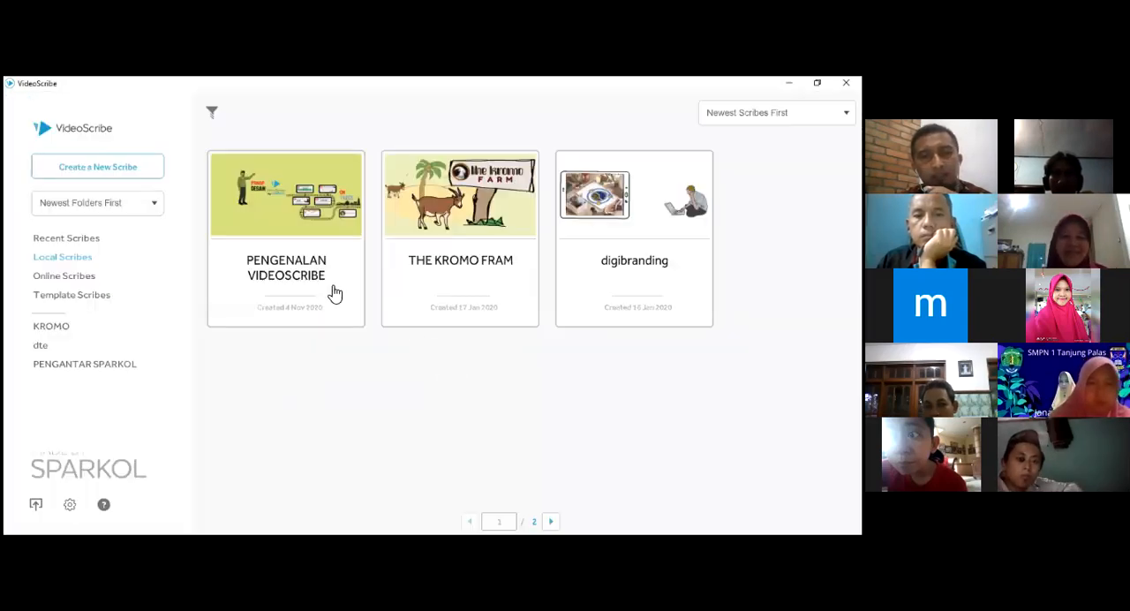
left_click(273, 226)
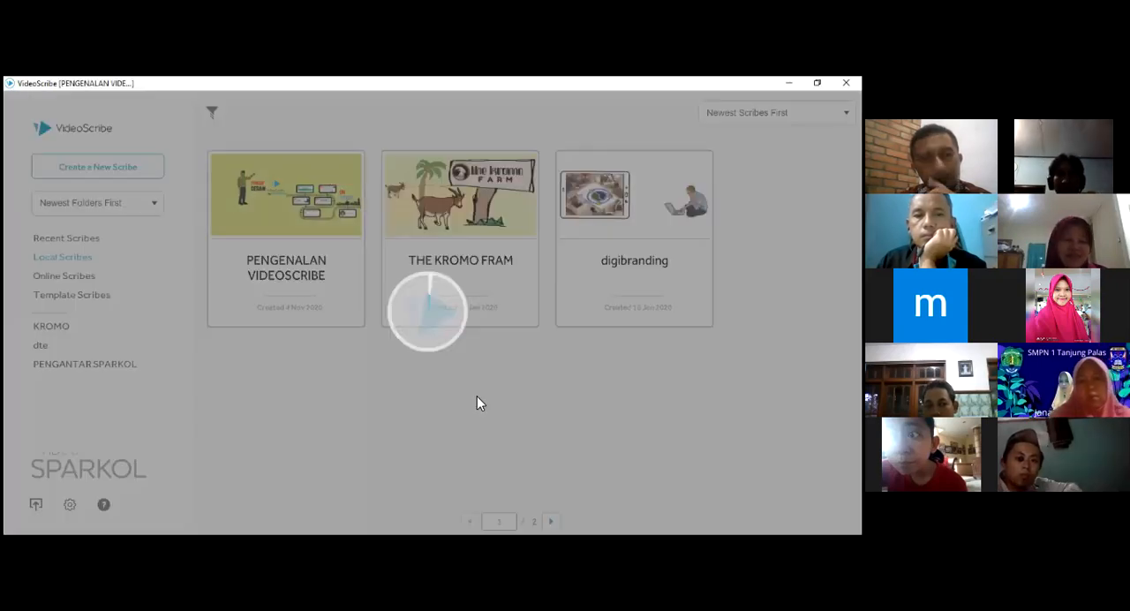
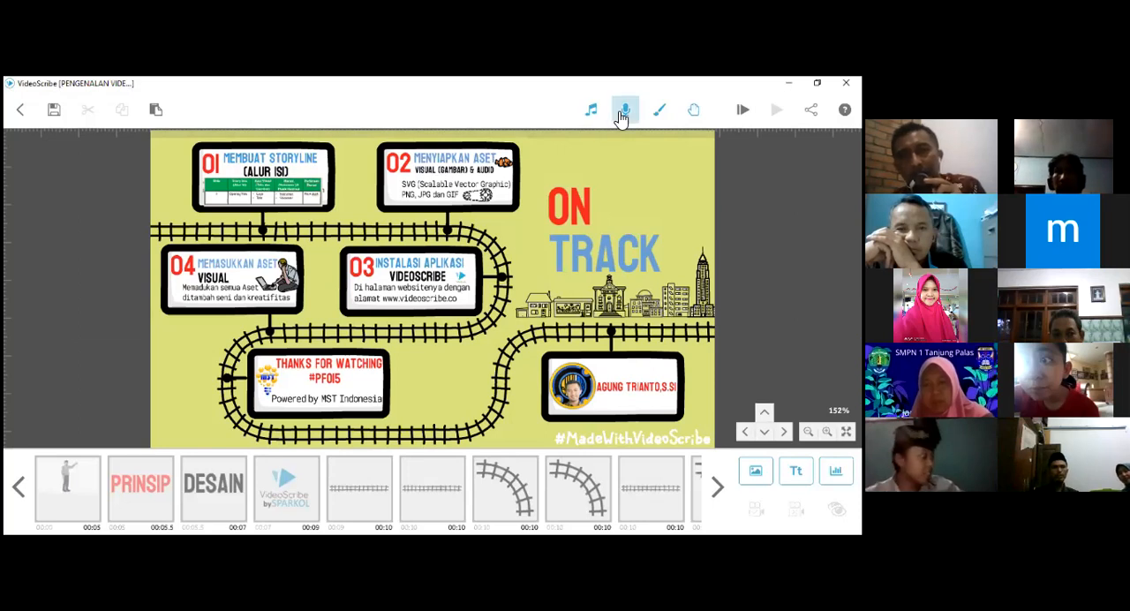
- View the scribe's voiceover recording settings and close them without changing anything
left_click(622, 114)
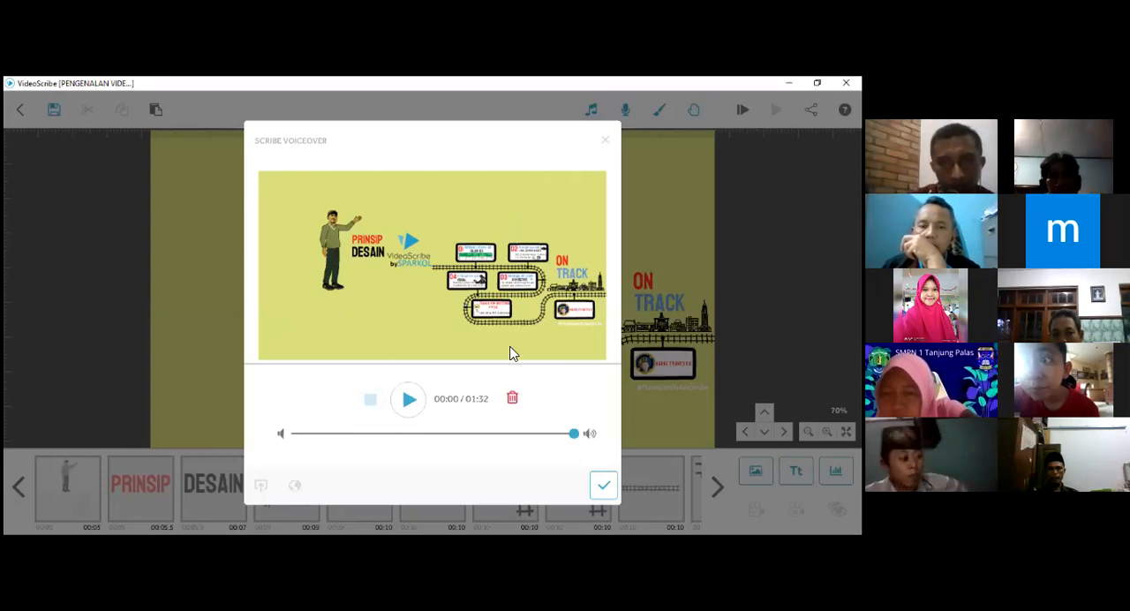
left_click(606, 141)
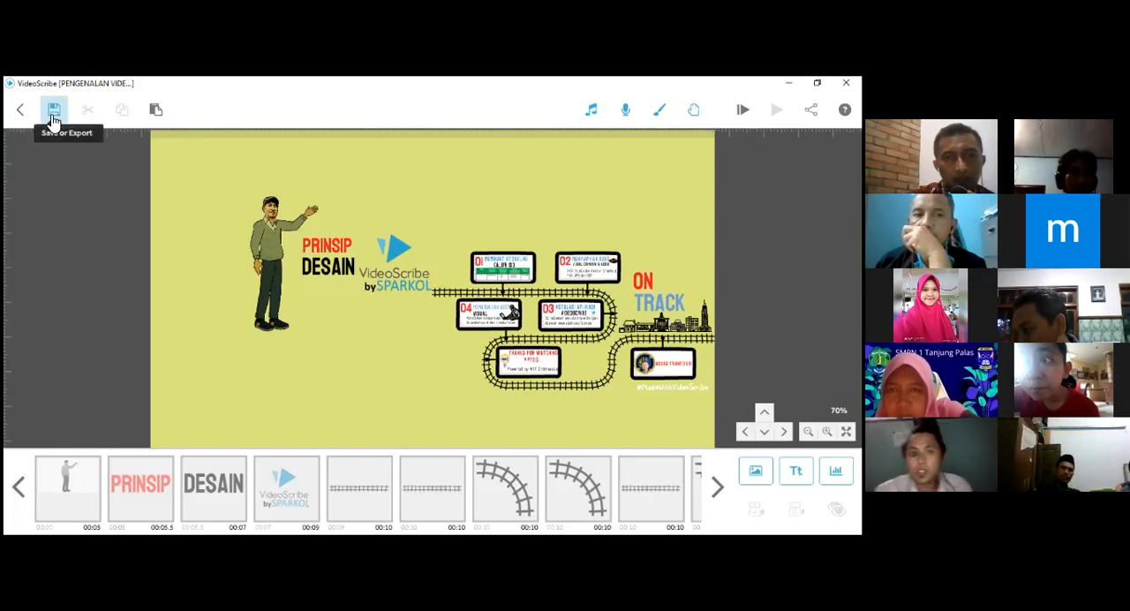
- Open the save options for the PENGENALAN VIDEOSCRIBE scribe and choose to export it to a file
left_click(53, 119)
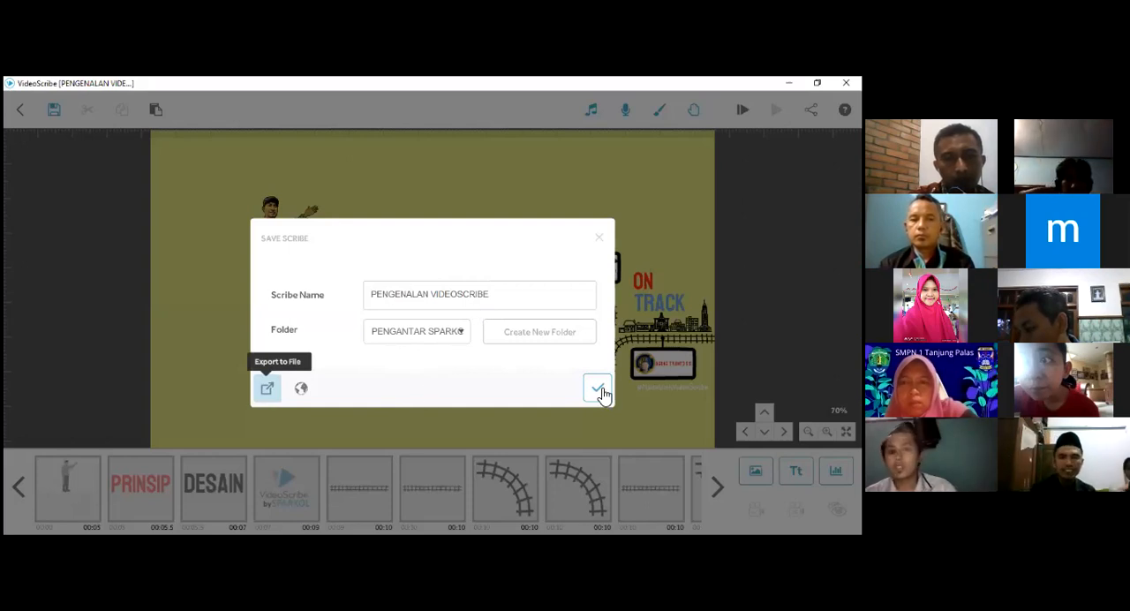
key("alt+Tab")
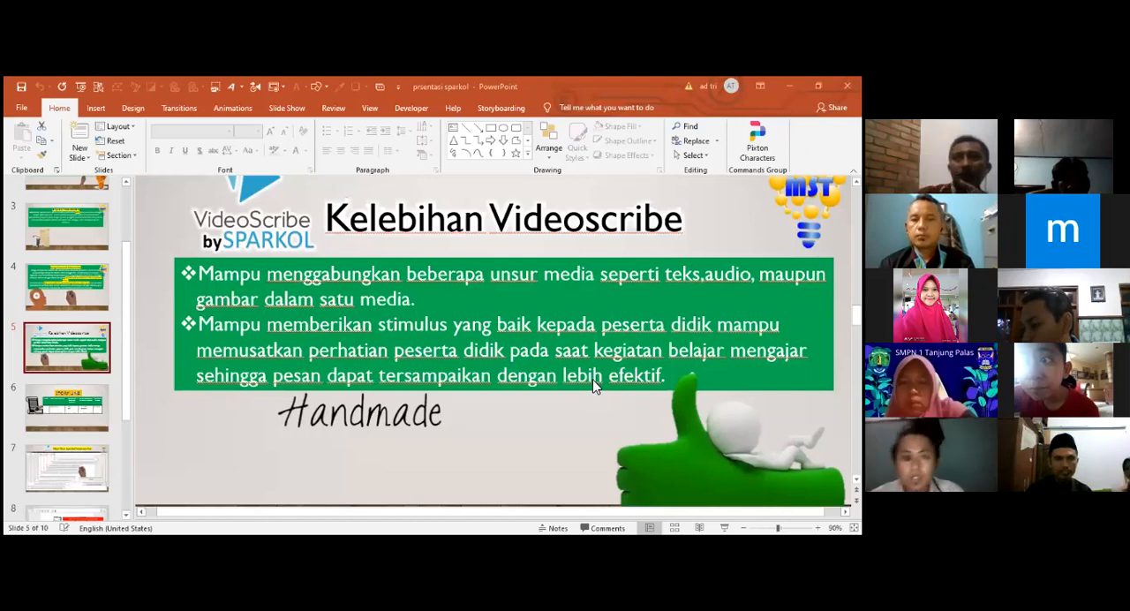
key("alt+Tab")
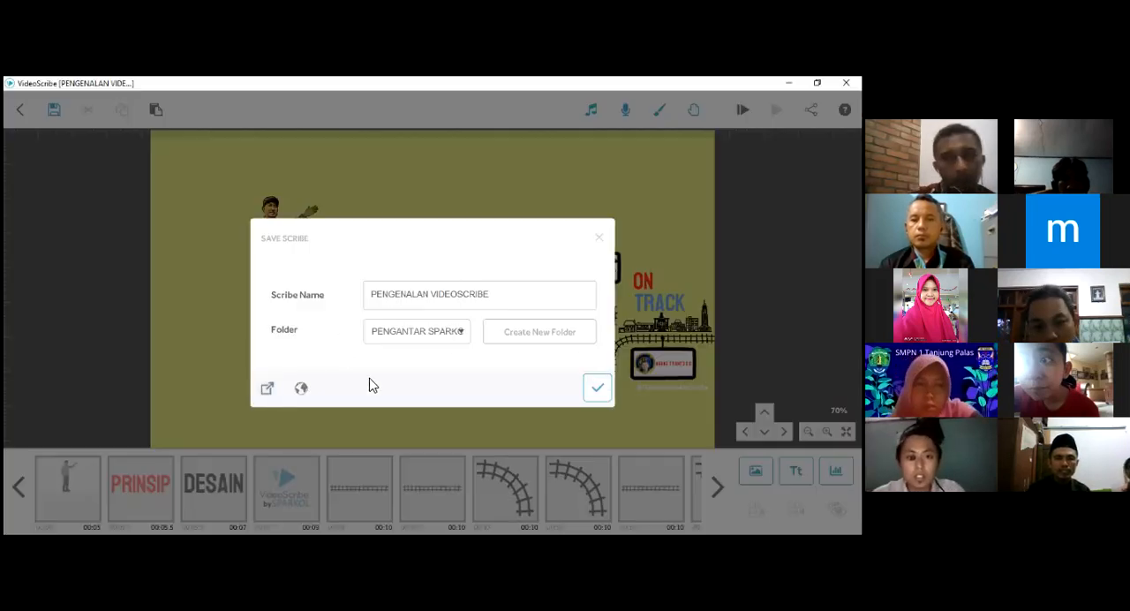
left_click(267, 389)
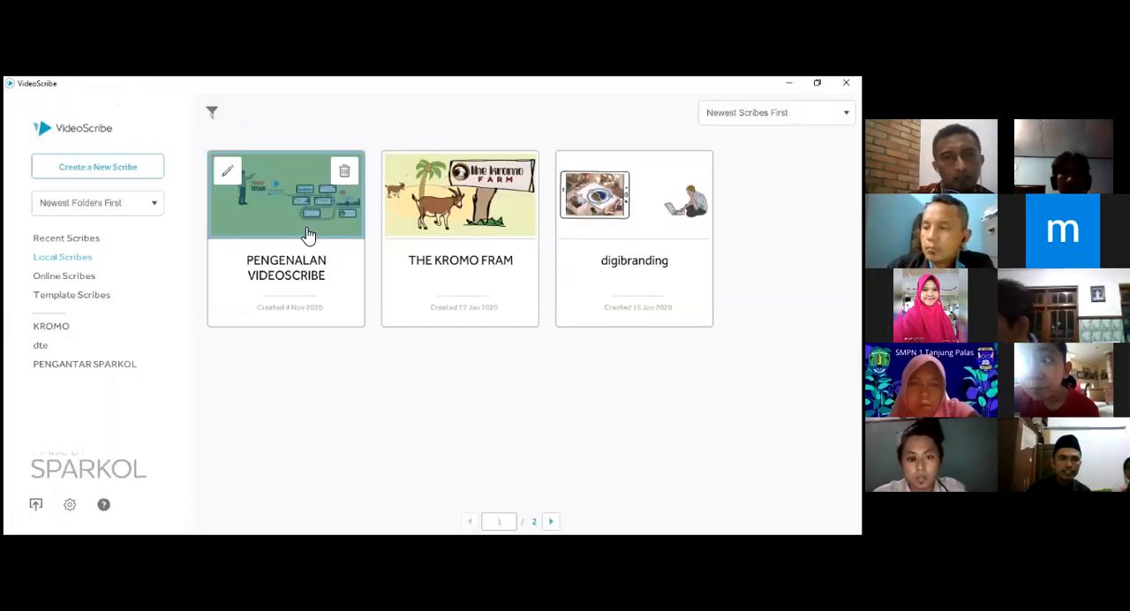
- Open the Your Story scribe from the template scribes and dismiss the templates welcome message
left_click(100, 301)
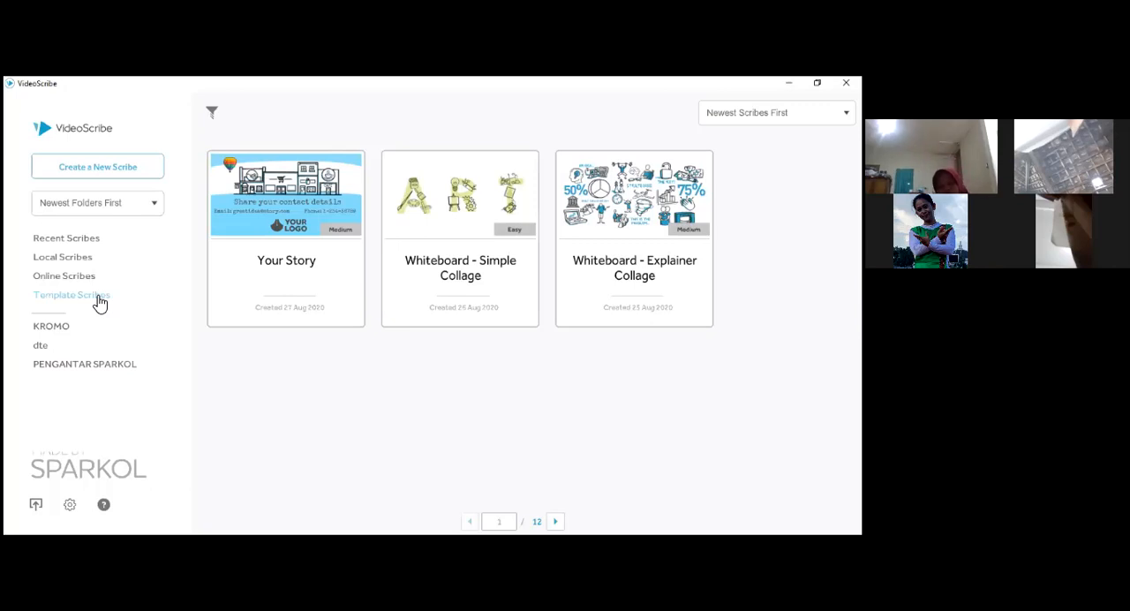
left_click(286, 209)
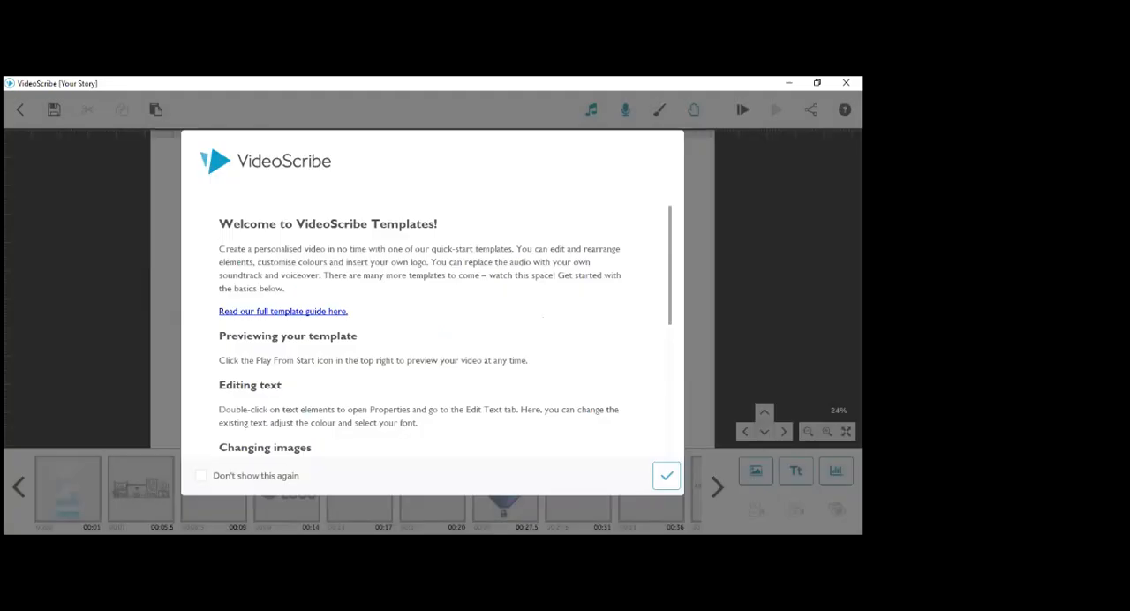
left_click(667, 476)
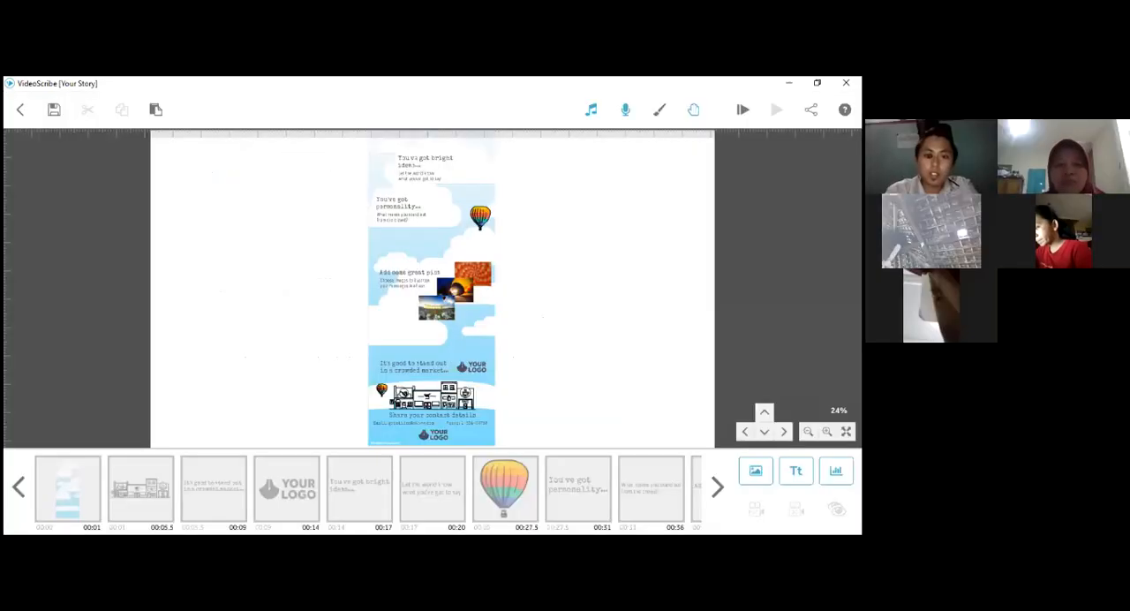